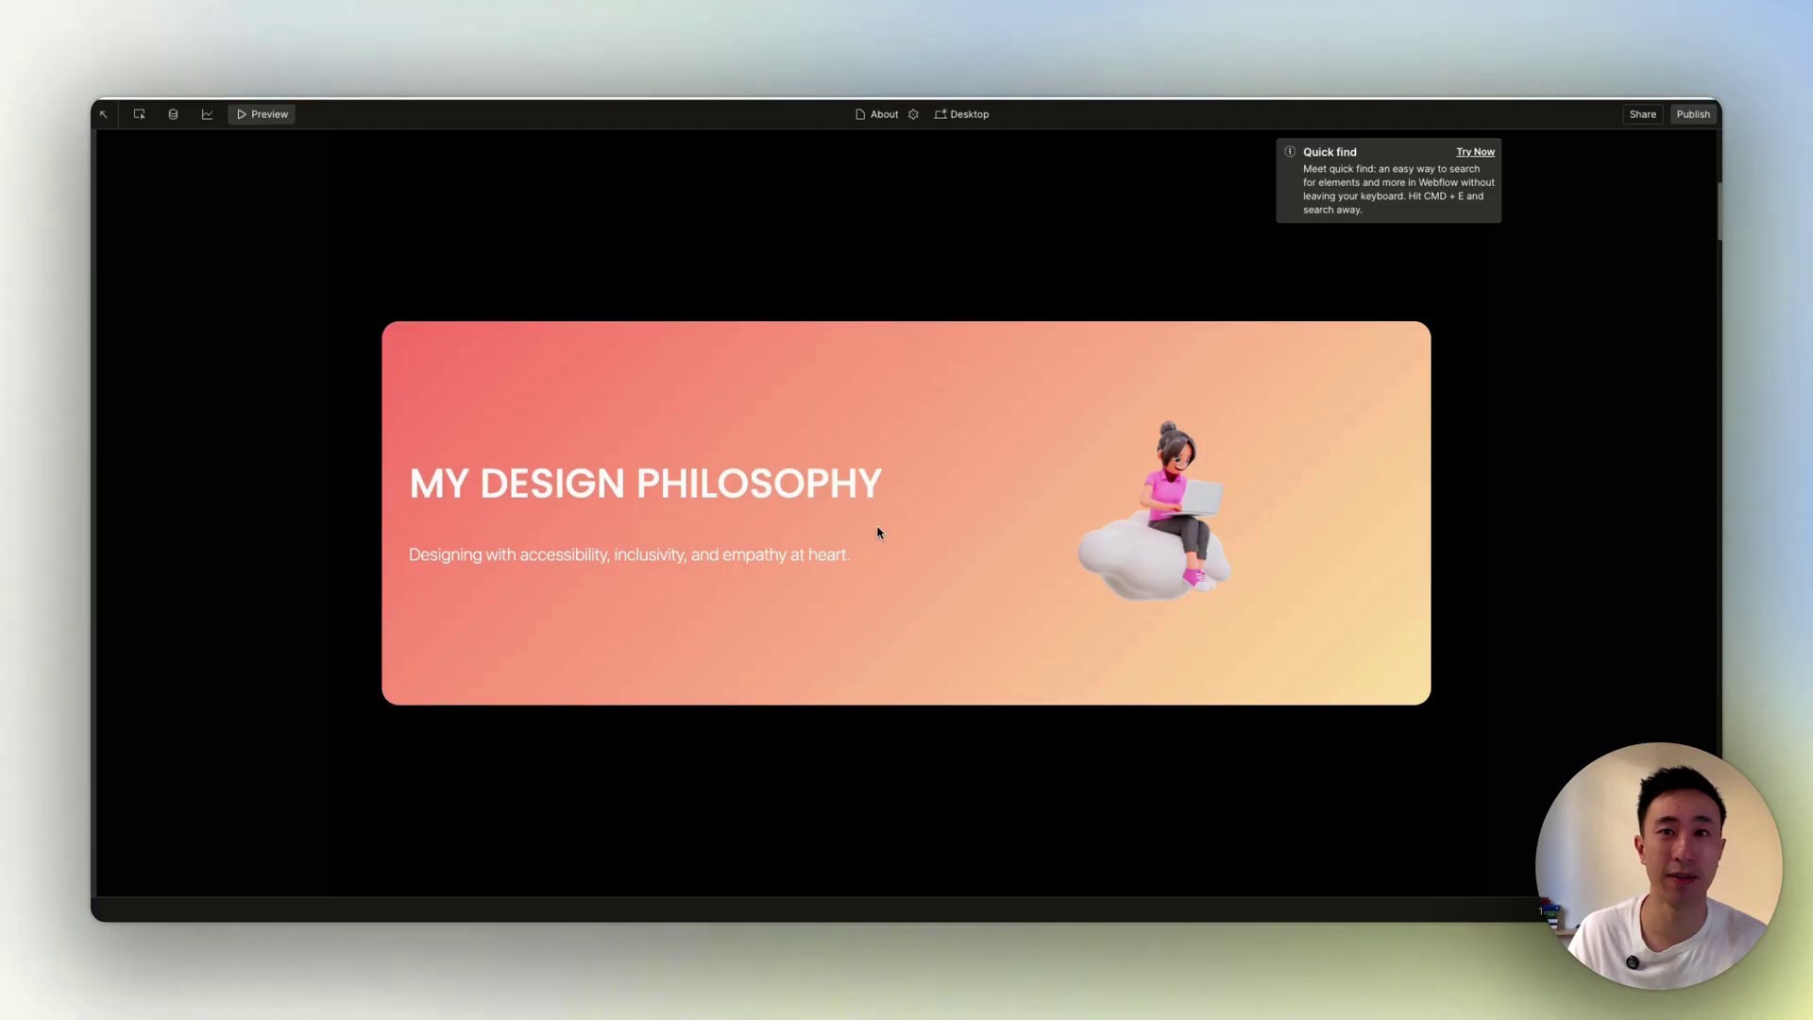
Examine how the design philosophy cards stack on top of each other down the previewed About page.
drag(408, 484, 756, 487)
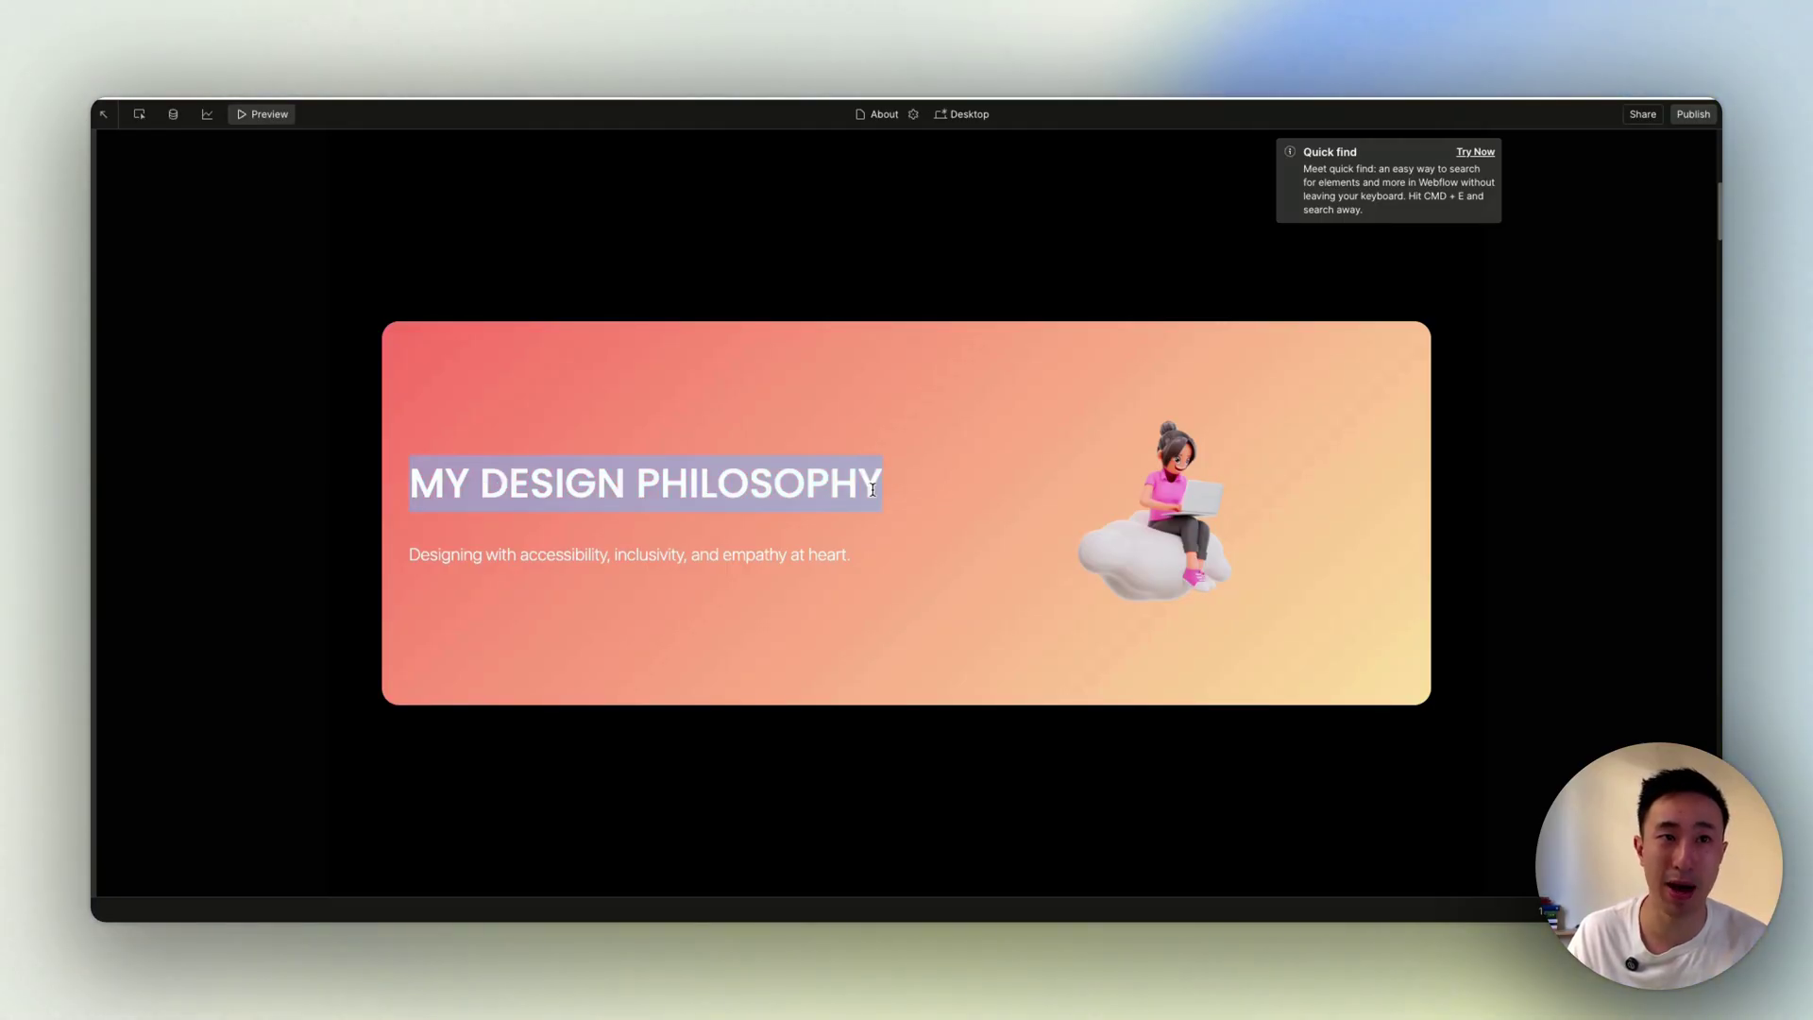
scroll(1008, 510, down, 5)
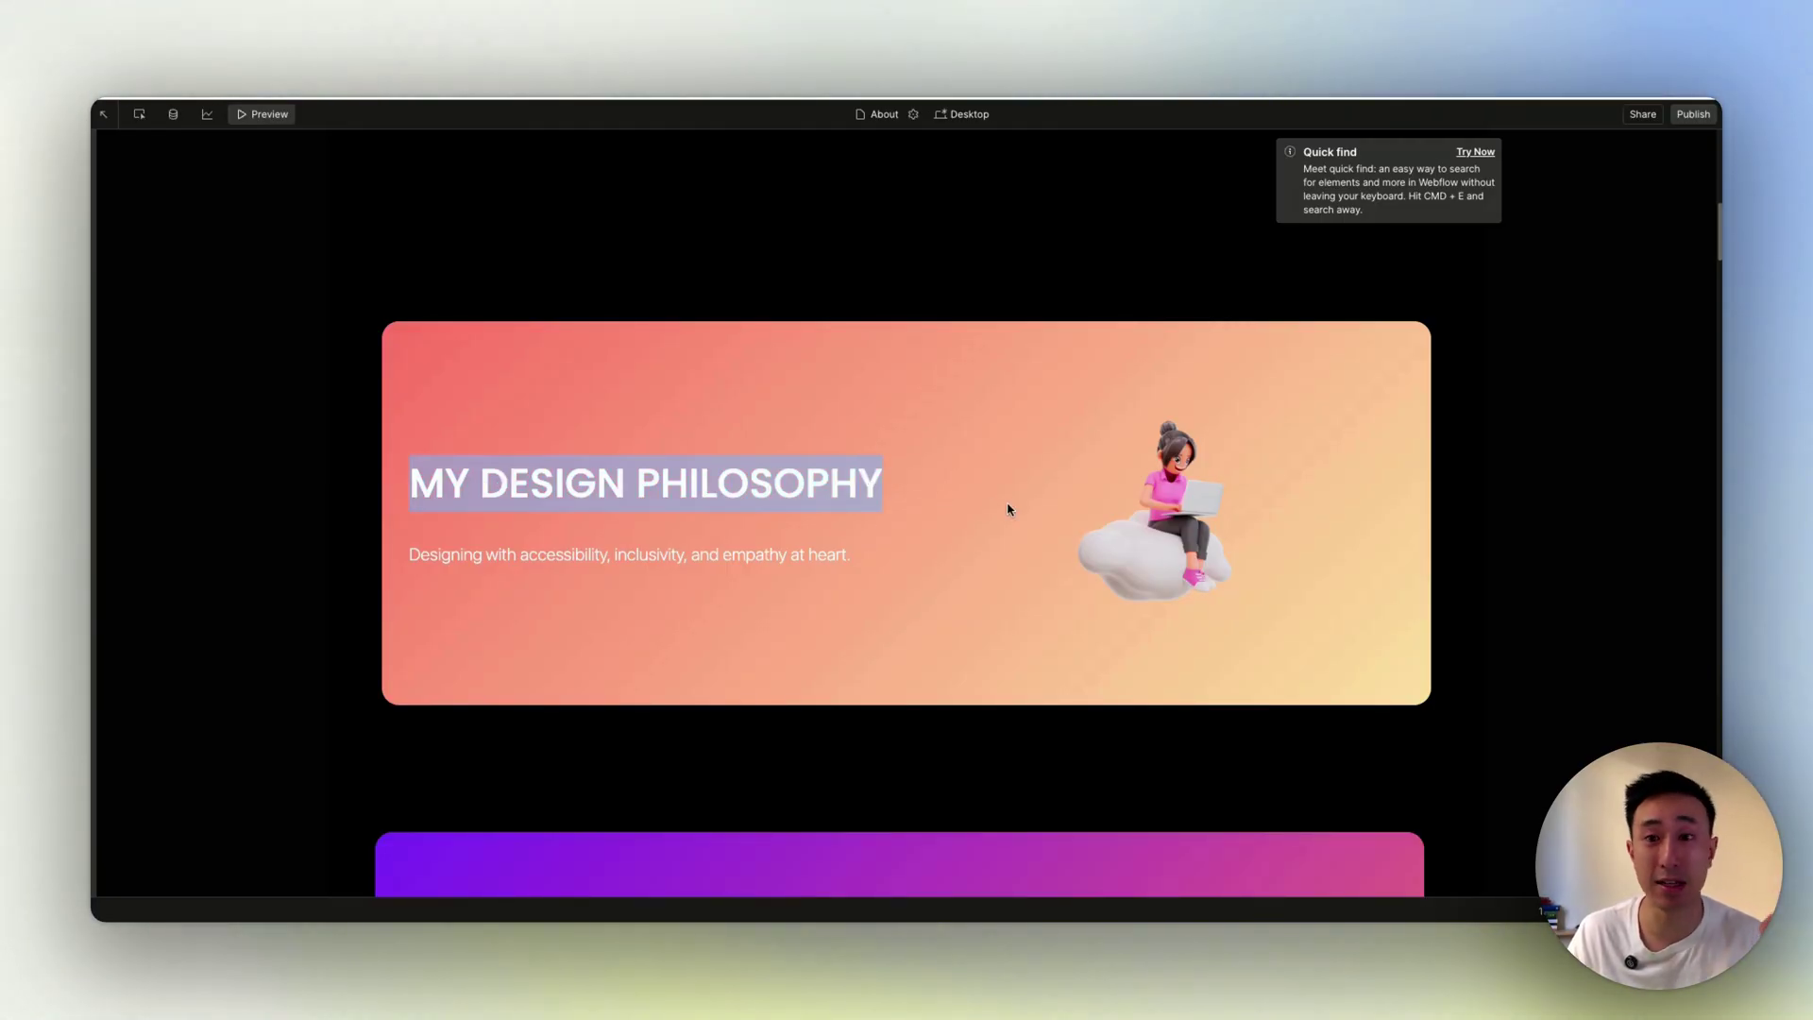
scroll(1008, 510, down, 5)
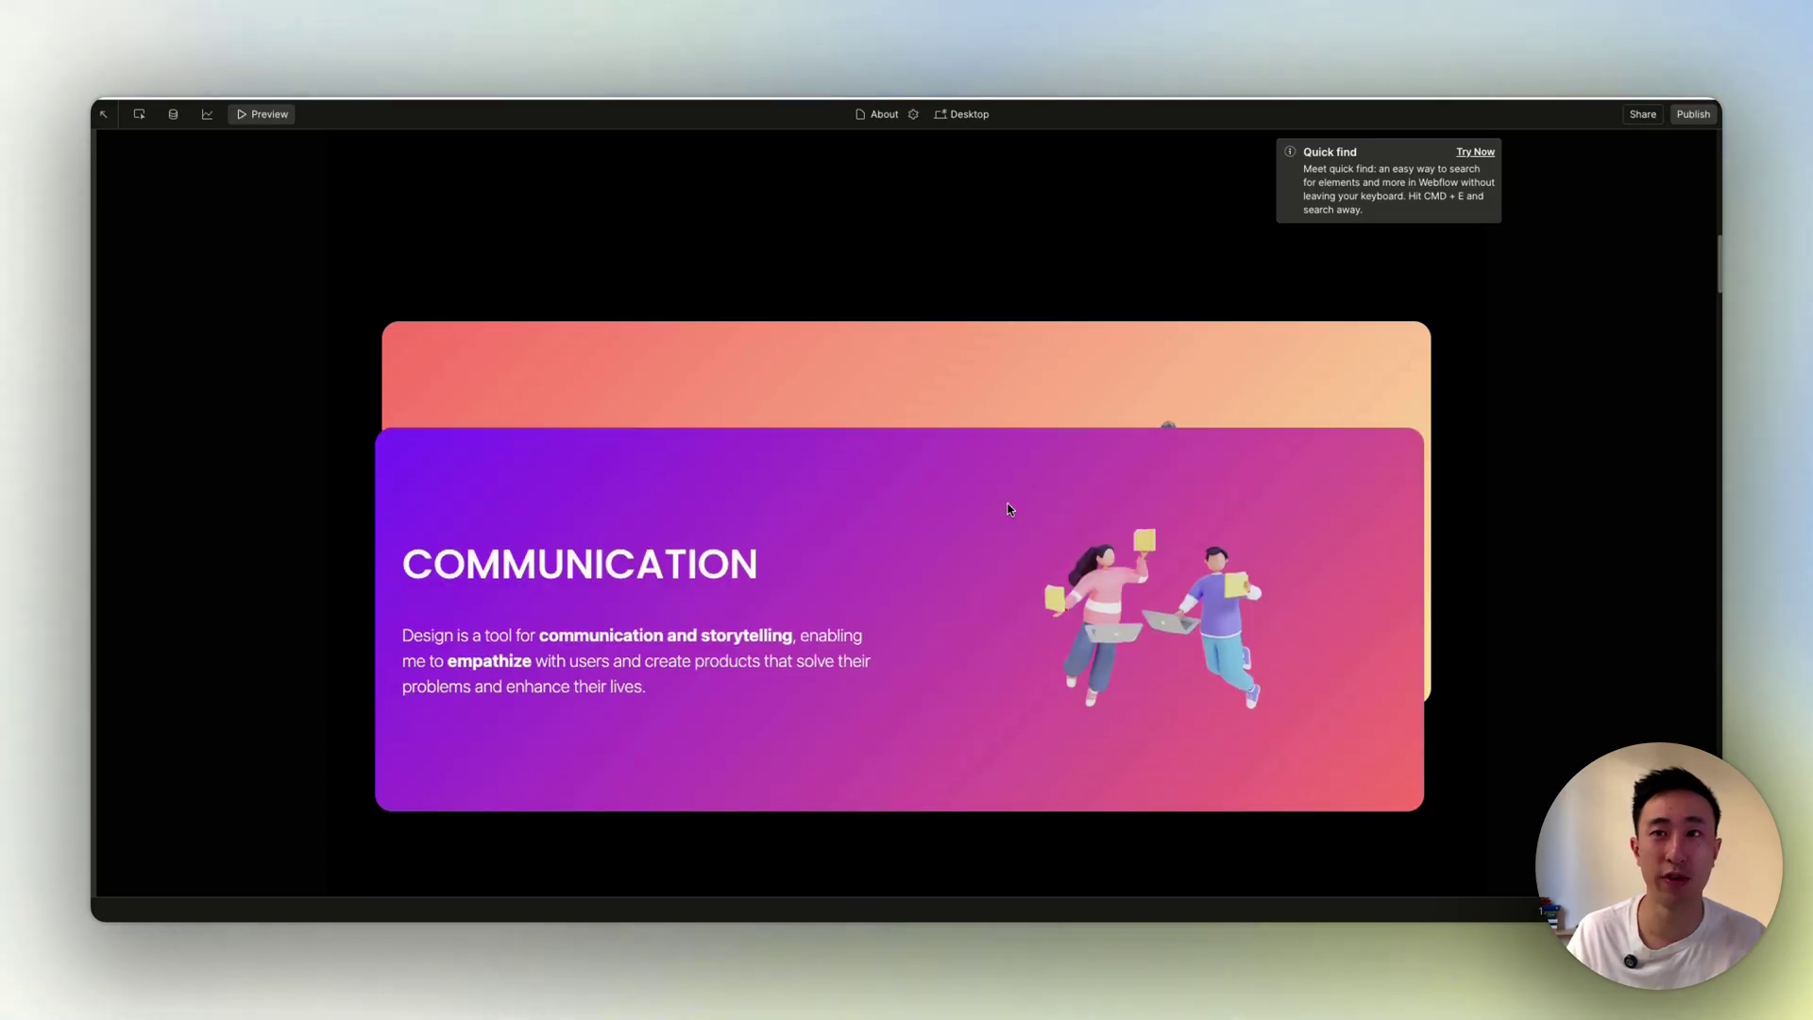
scroll(1115, 544, down, 5)
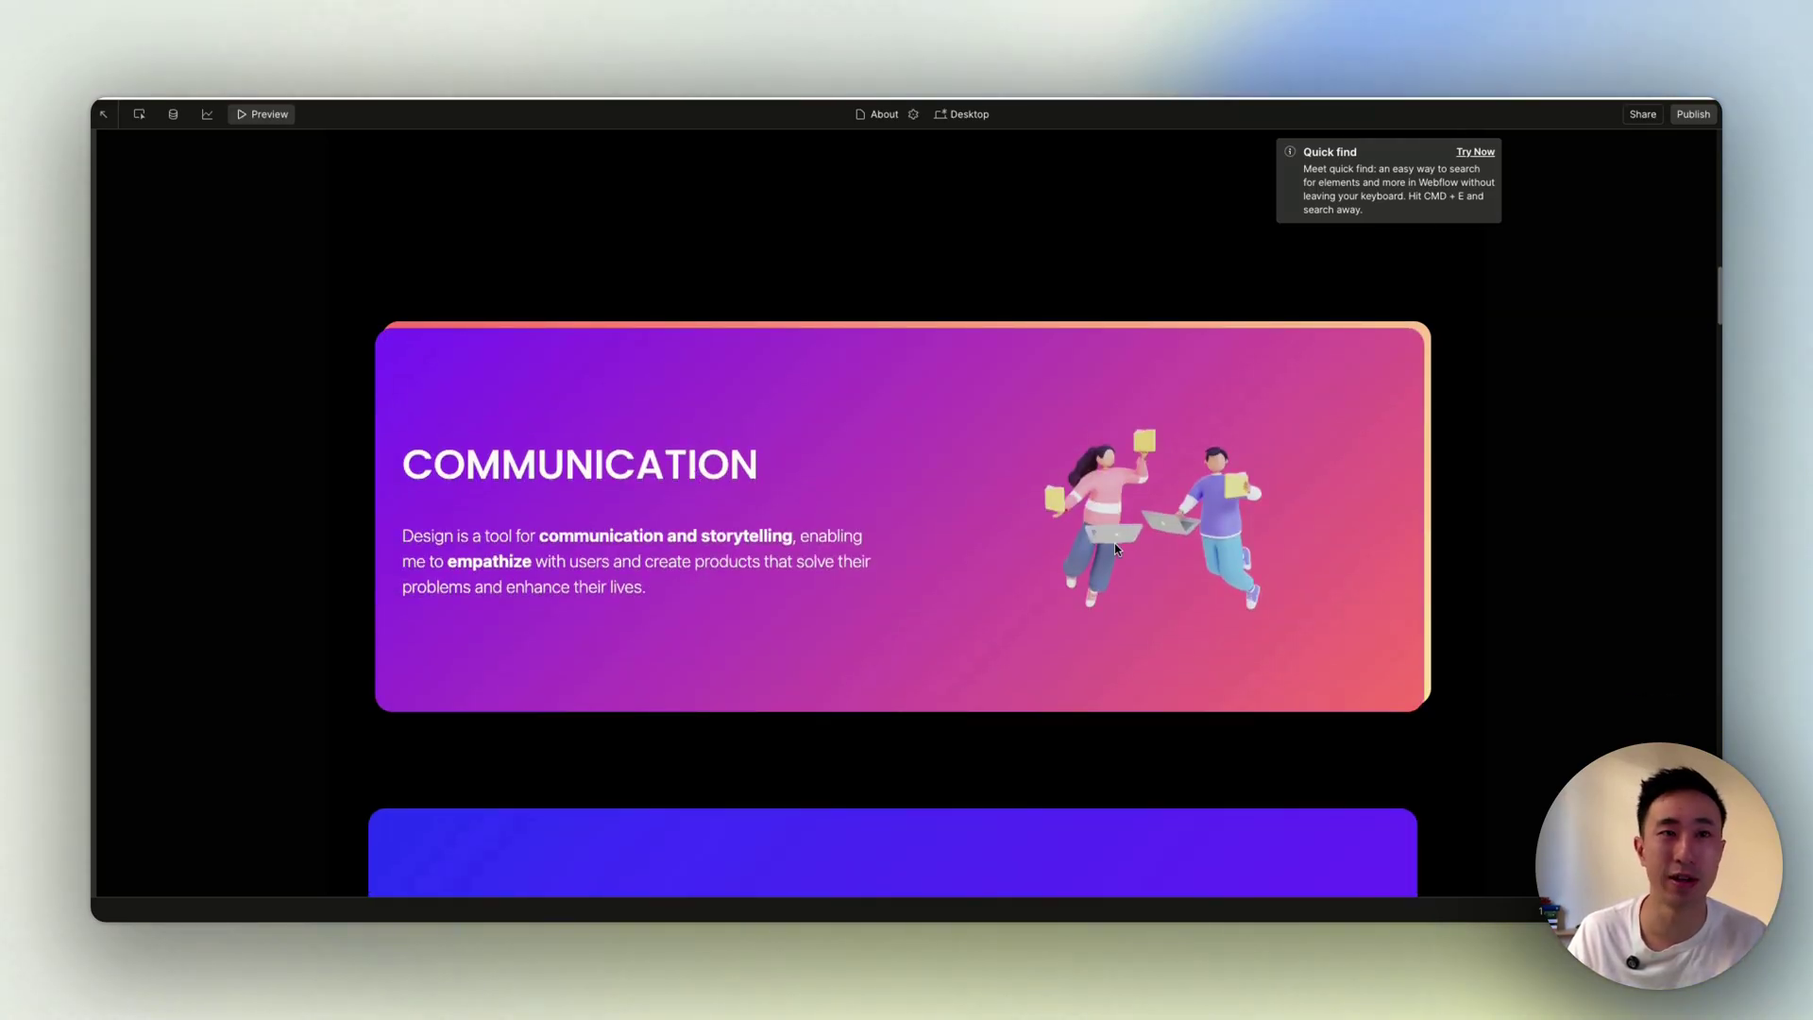
scroll(1114, 547, down, 5)
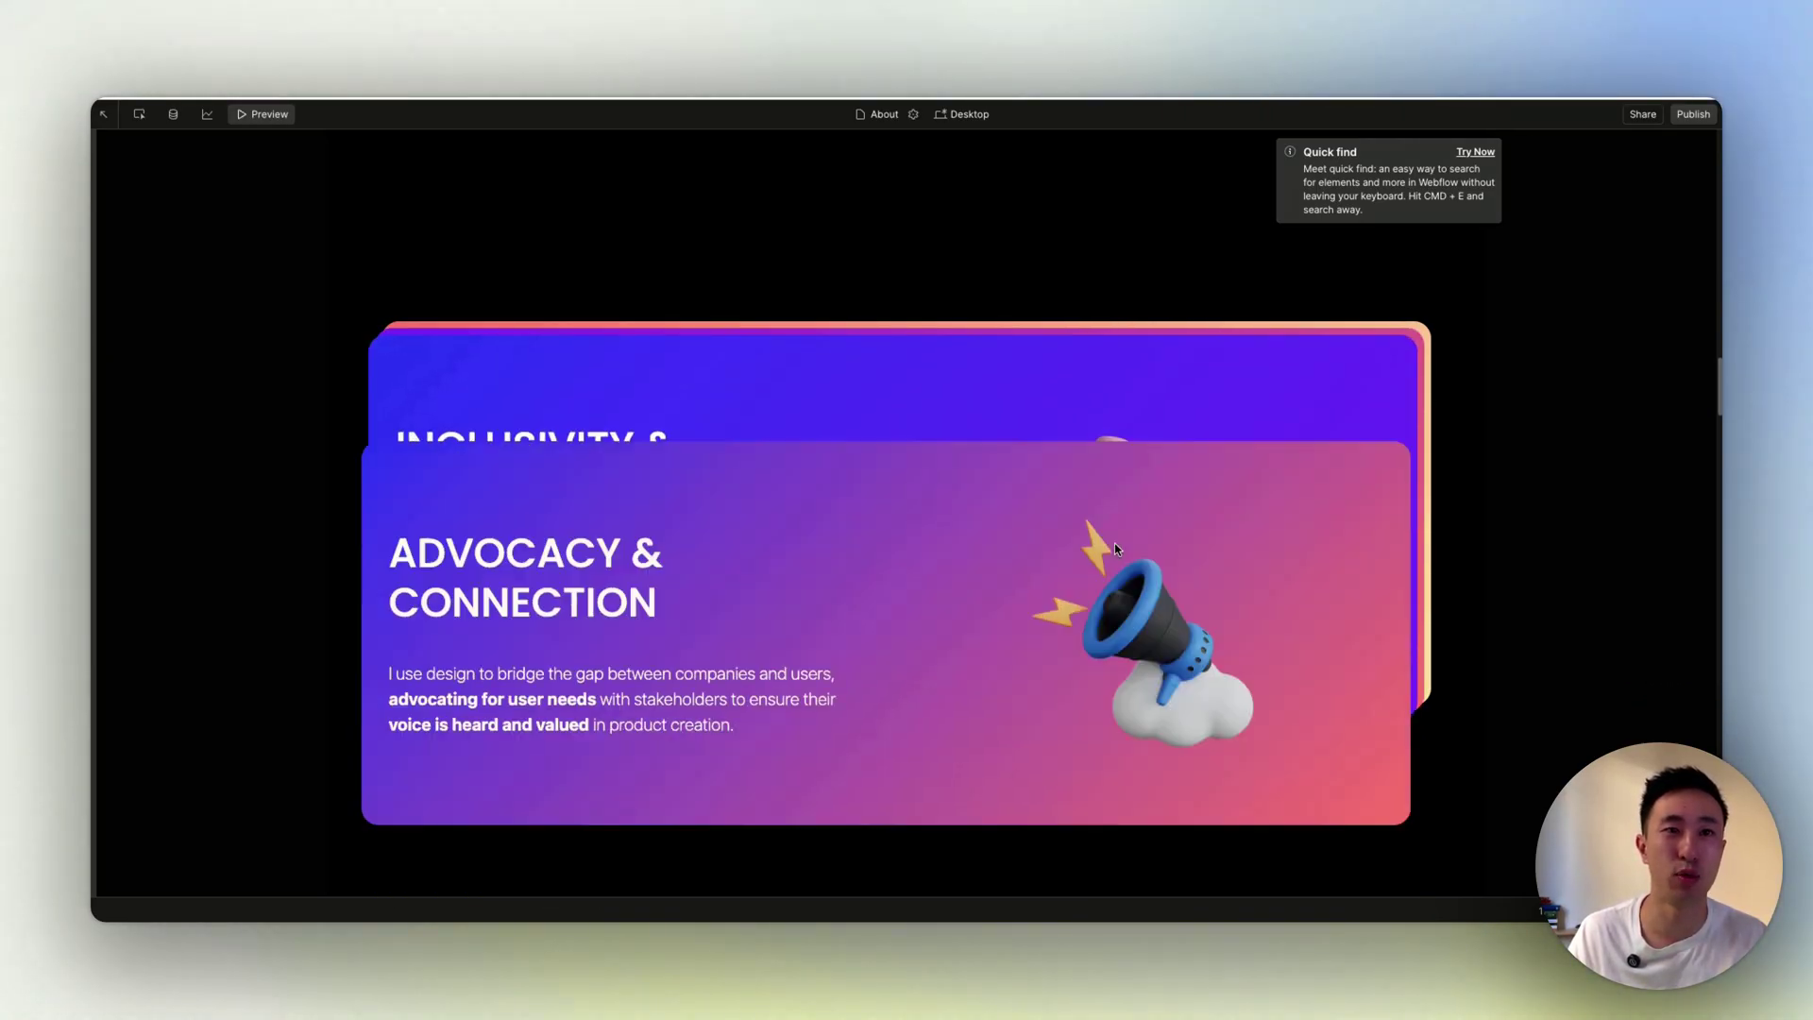
scroll(1114, 550, down, 5)
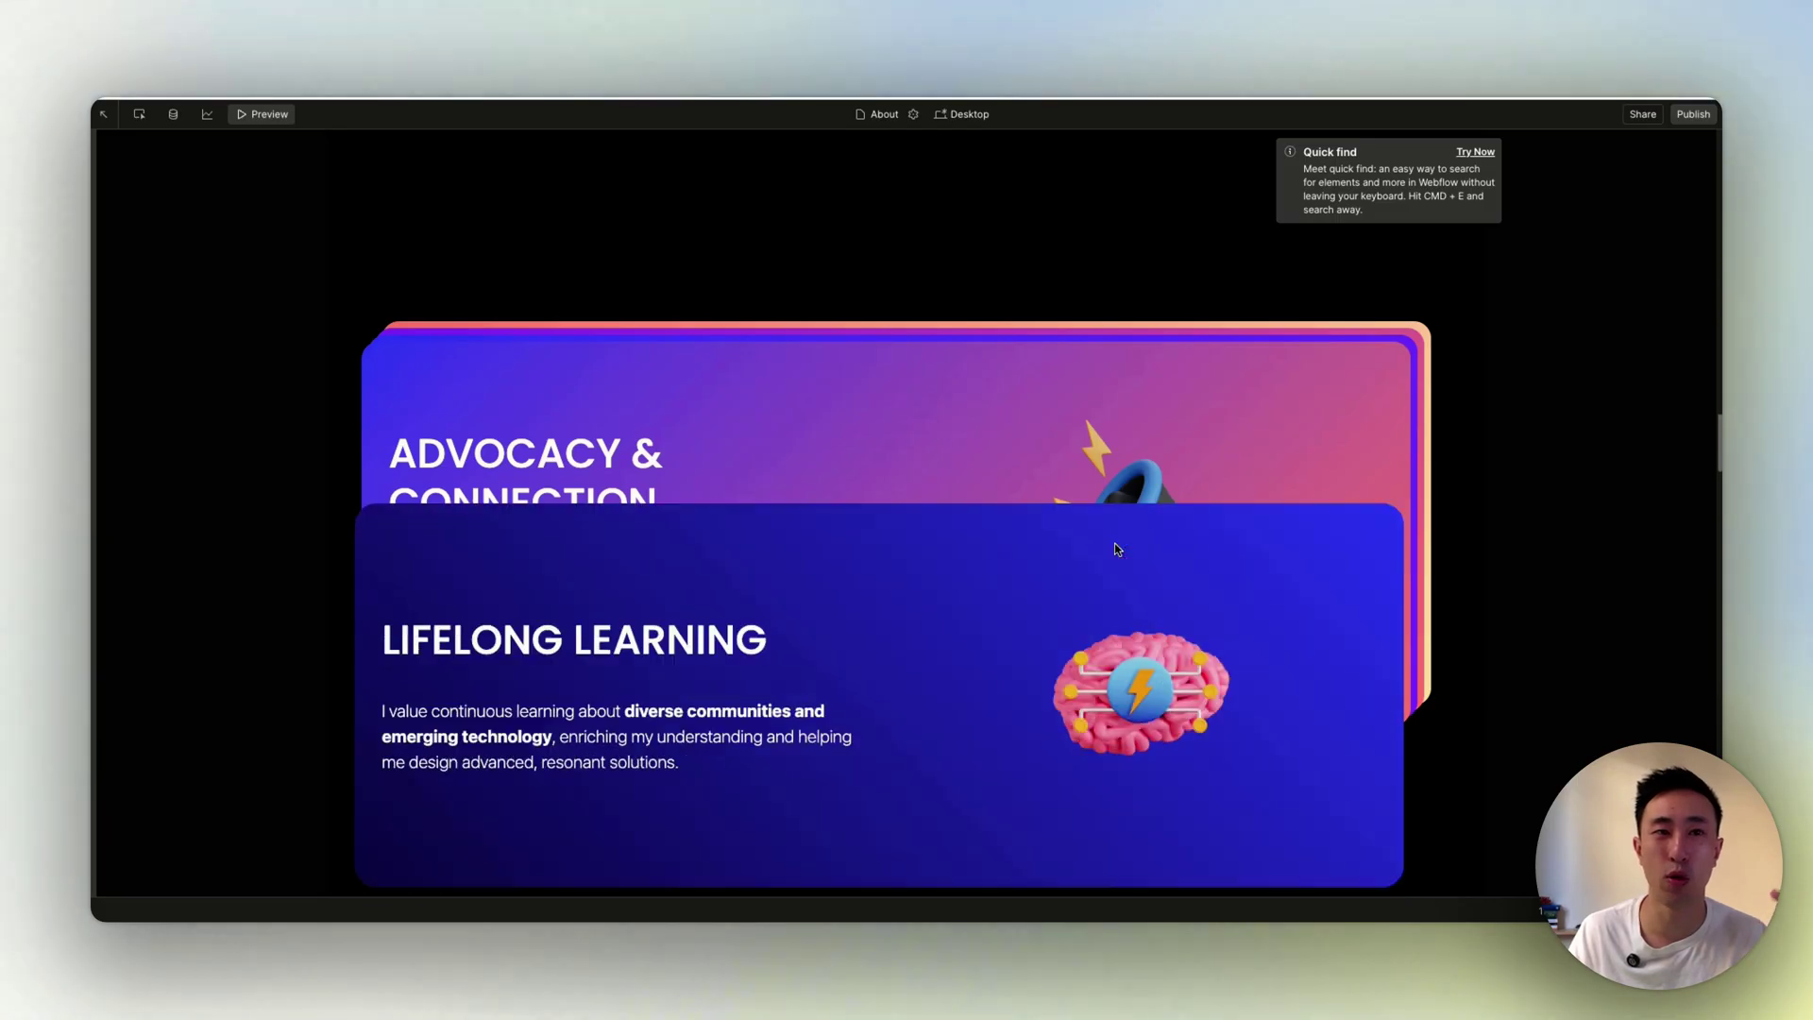
scroll(1117, 550, down, 5)
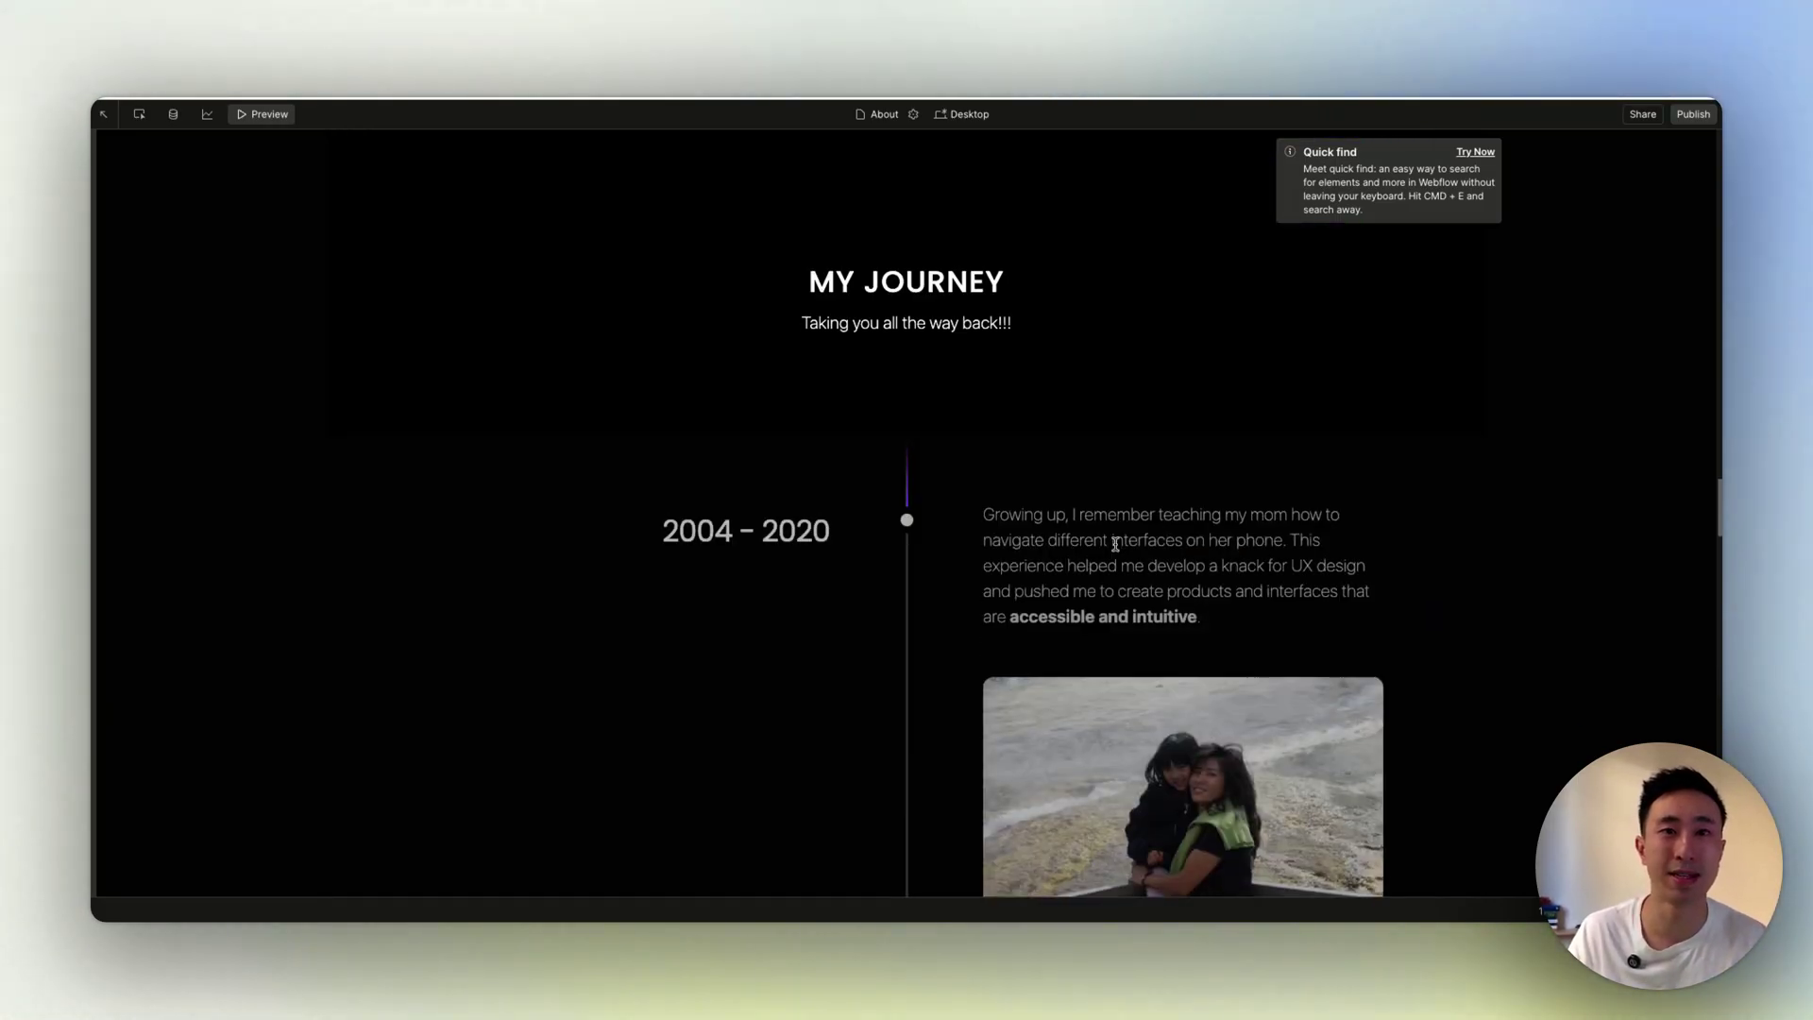
scroll(1116, 550, up, 5)
scroll(1116, 549, up, 8)
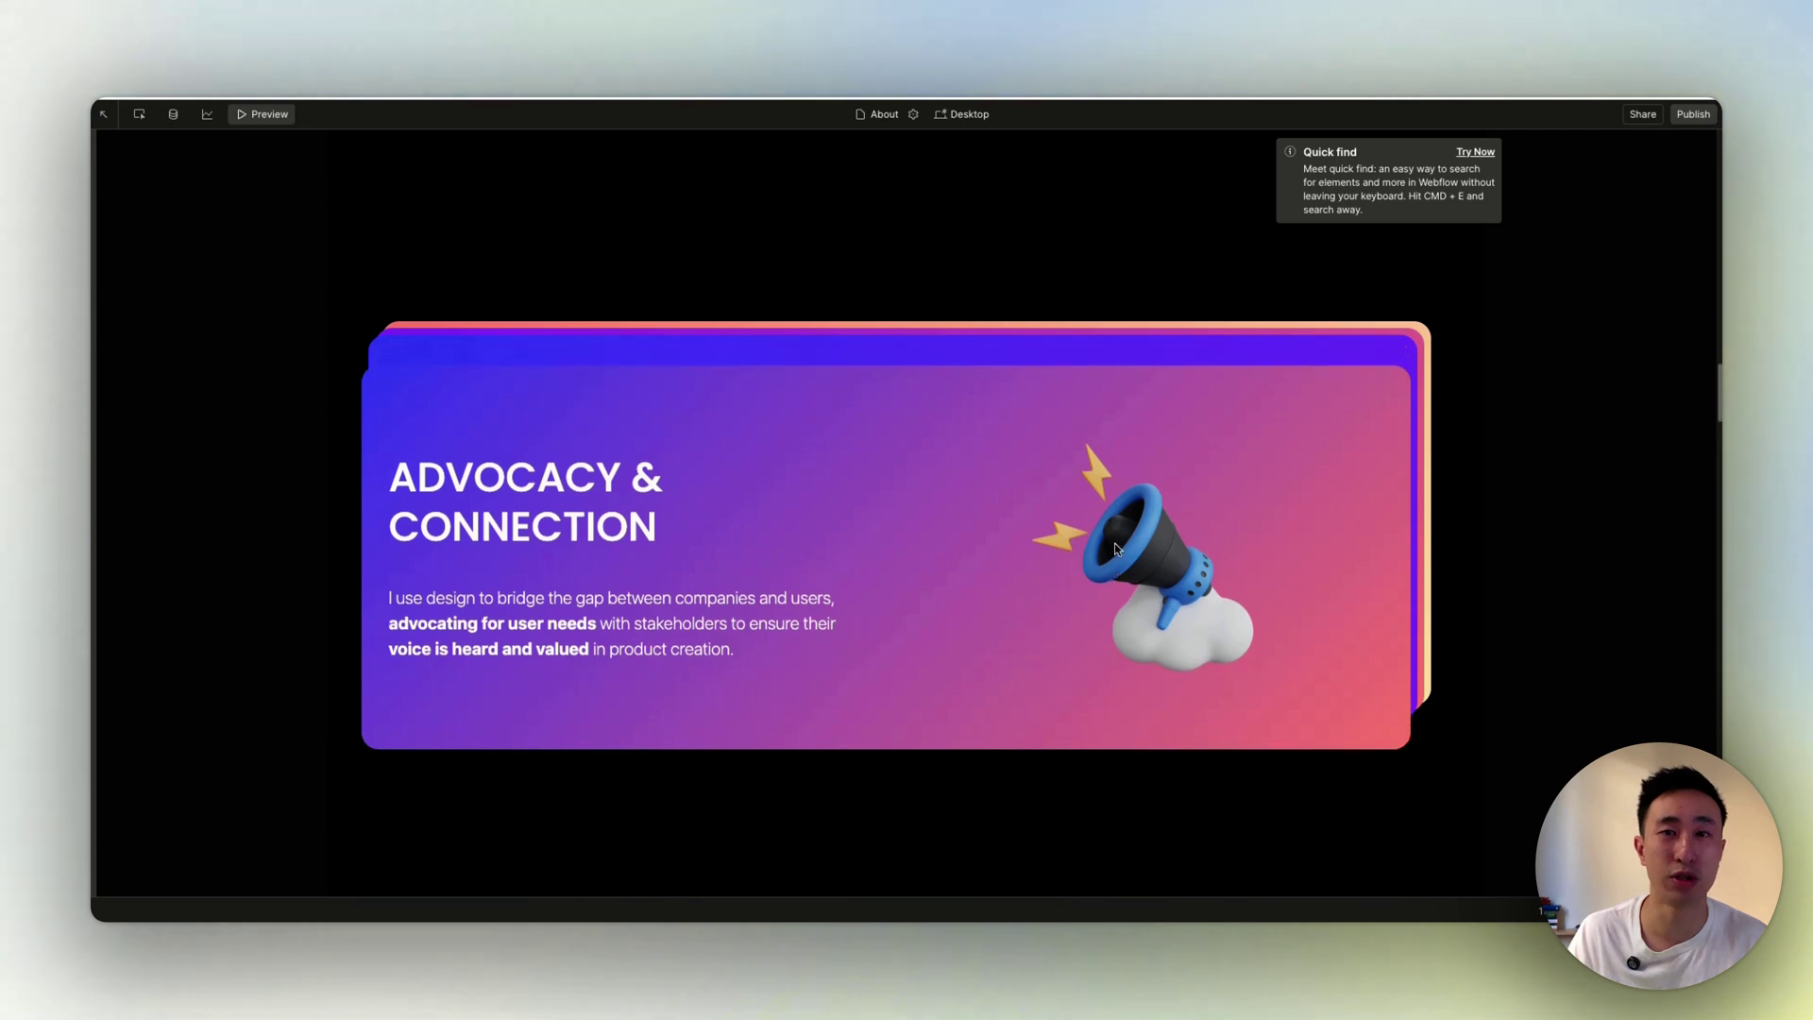
scroll(1117, 550, up, 2)
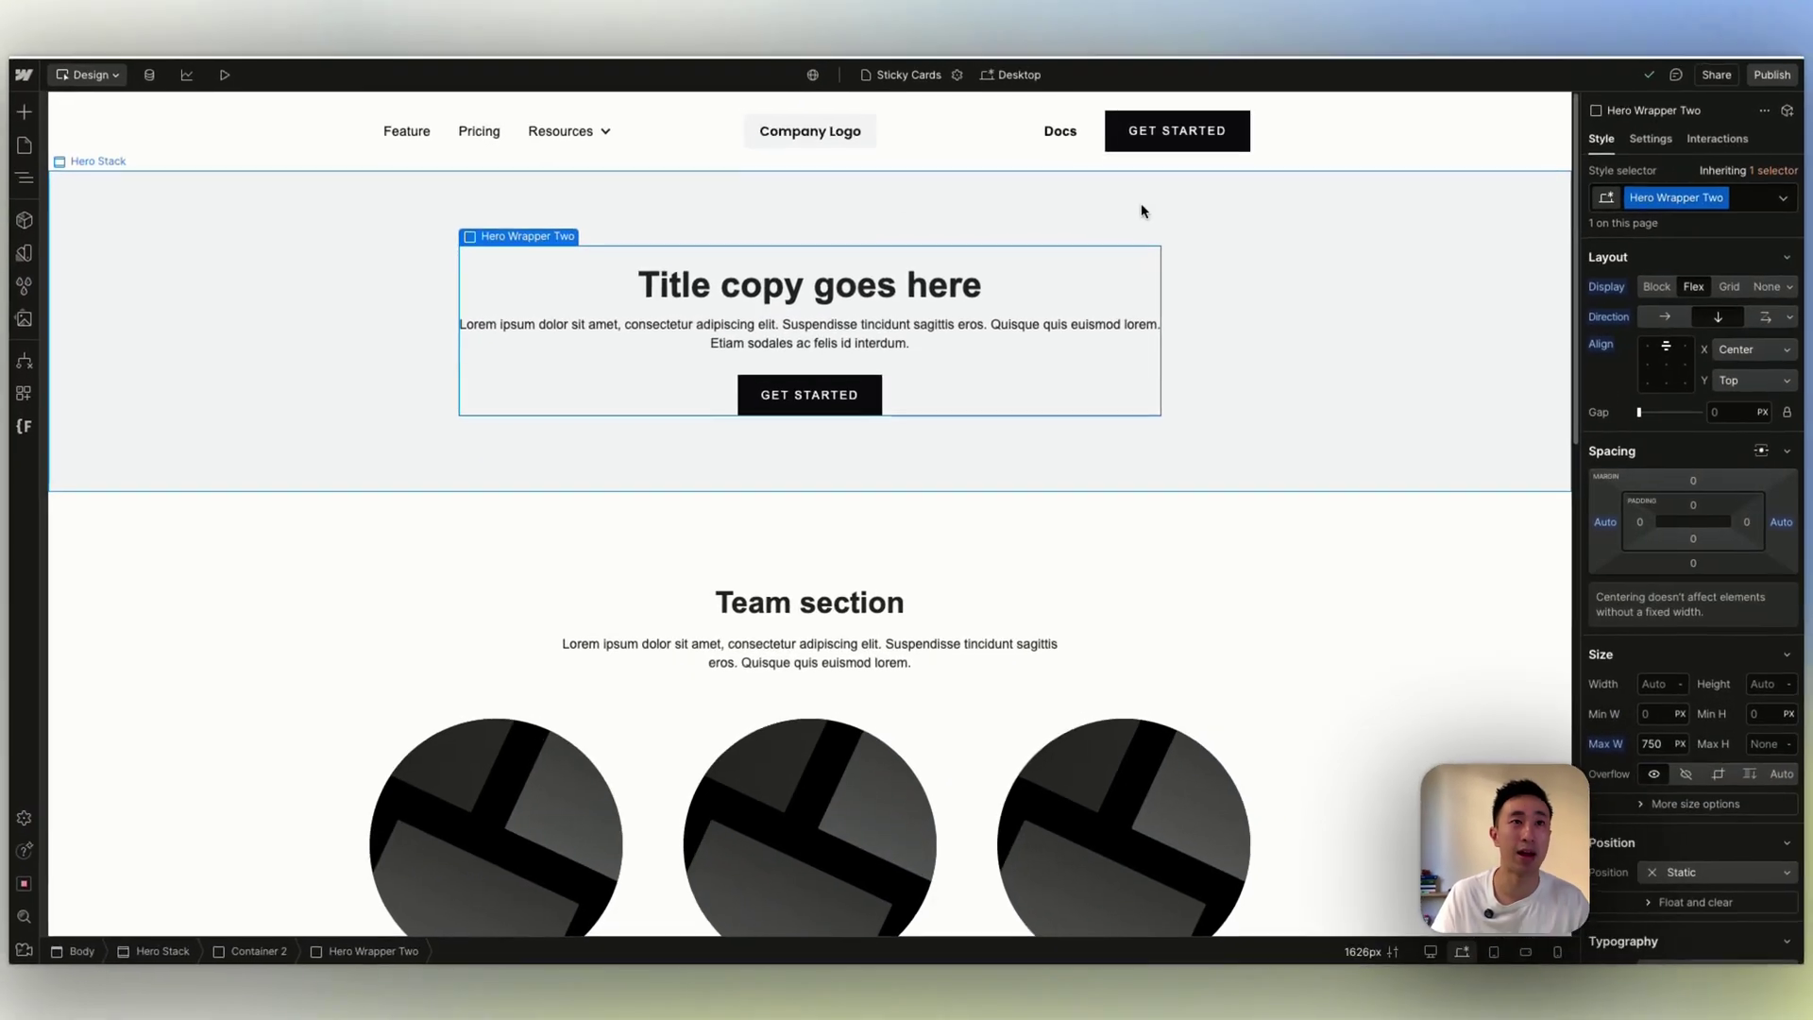
Show the element hierarchy of the Sticky Cards page and look over its hero and team sections.
key(z)
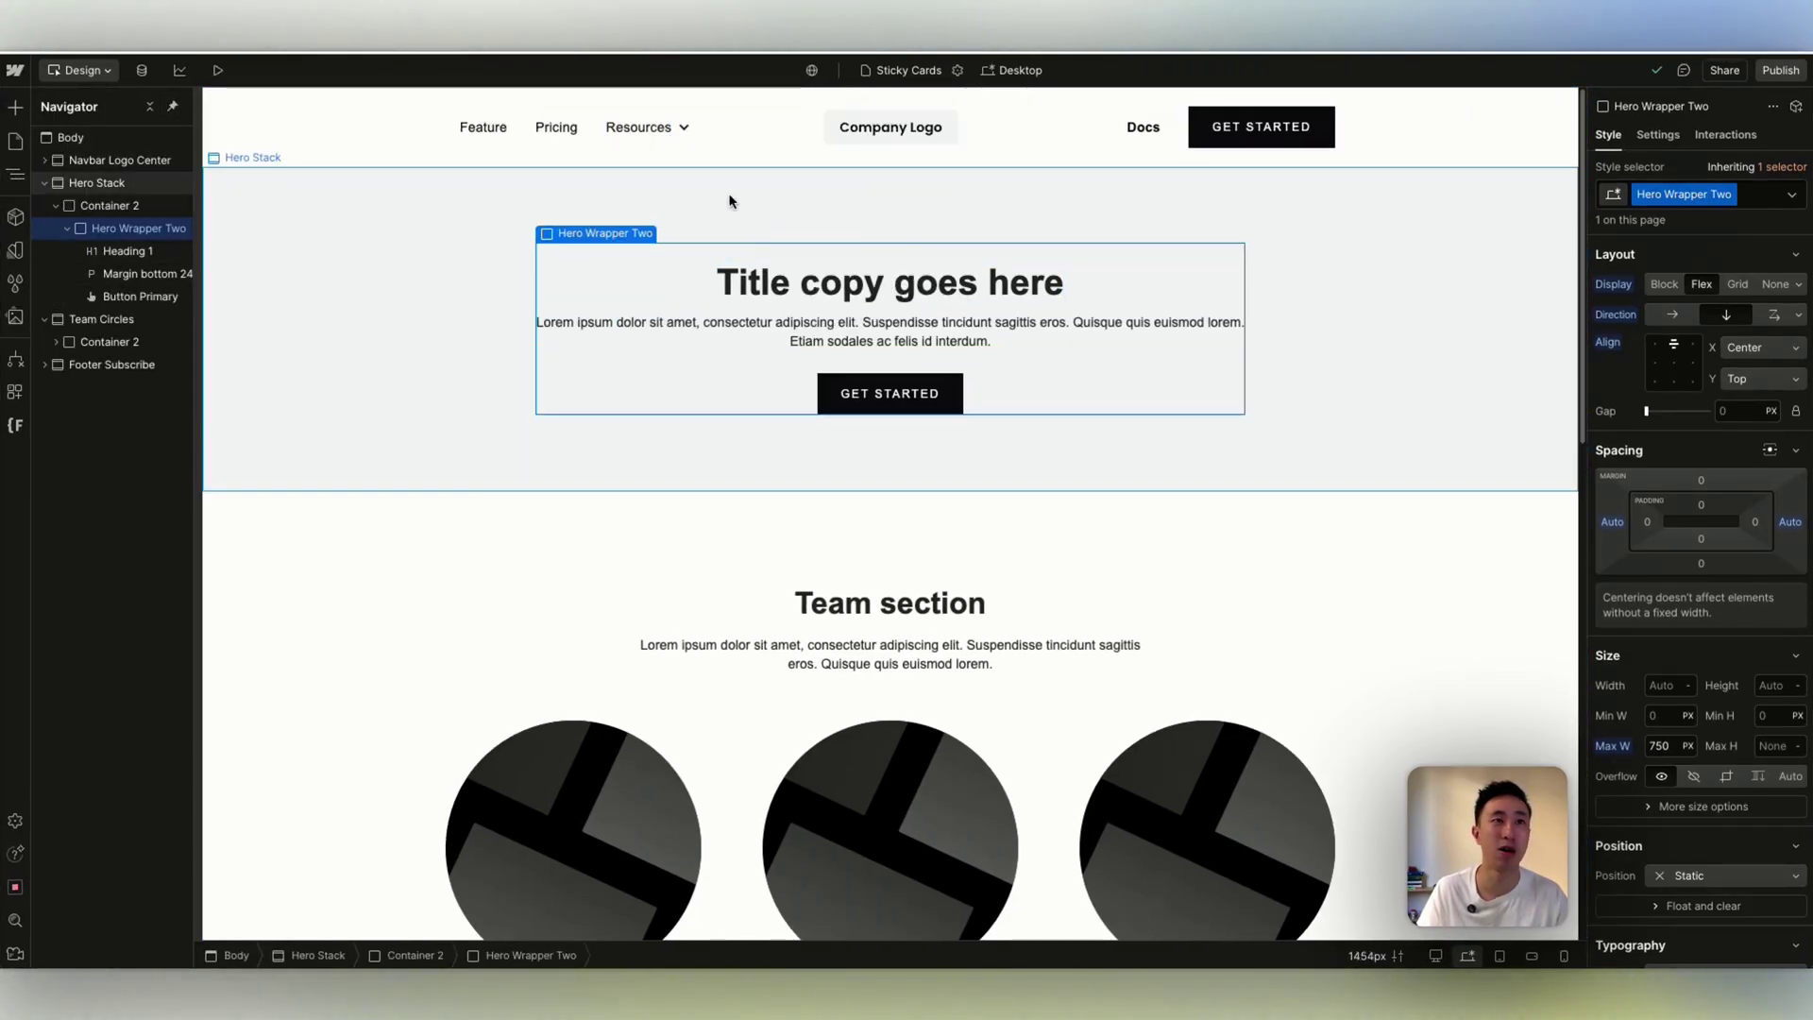
scroll(536, 456, down, 12)
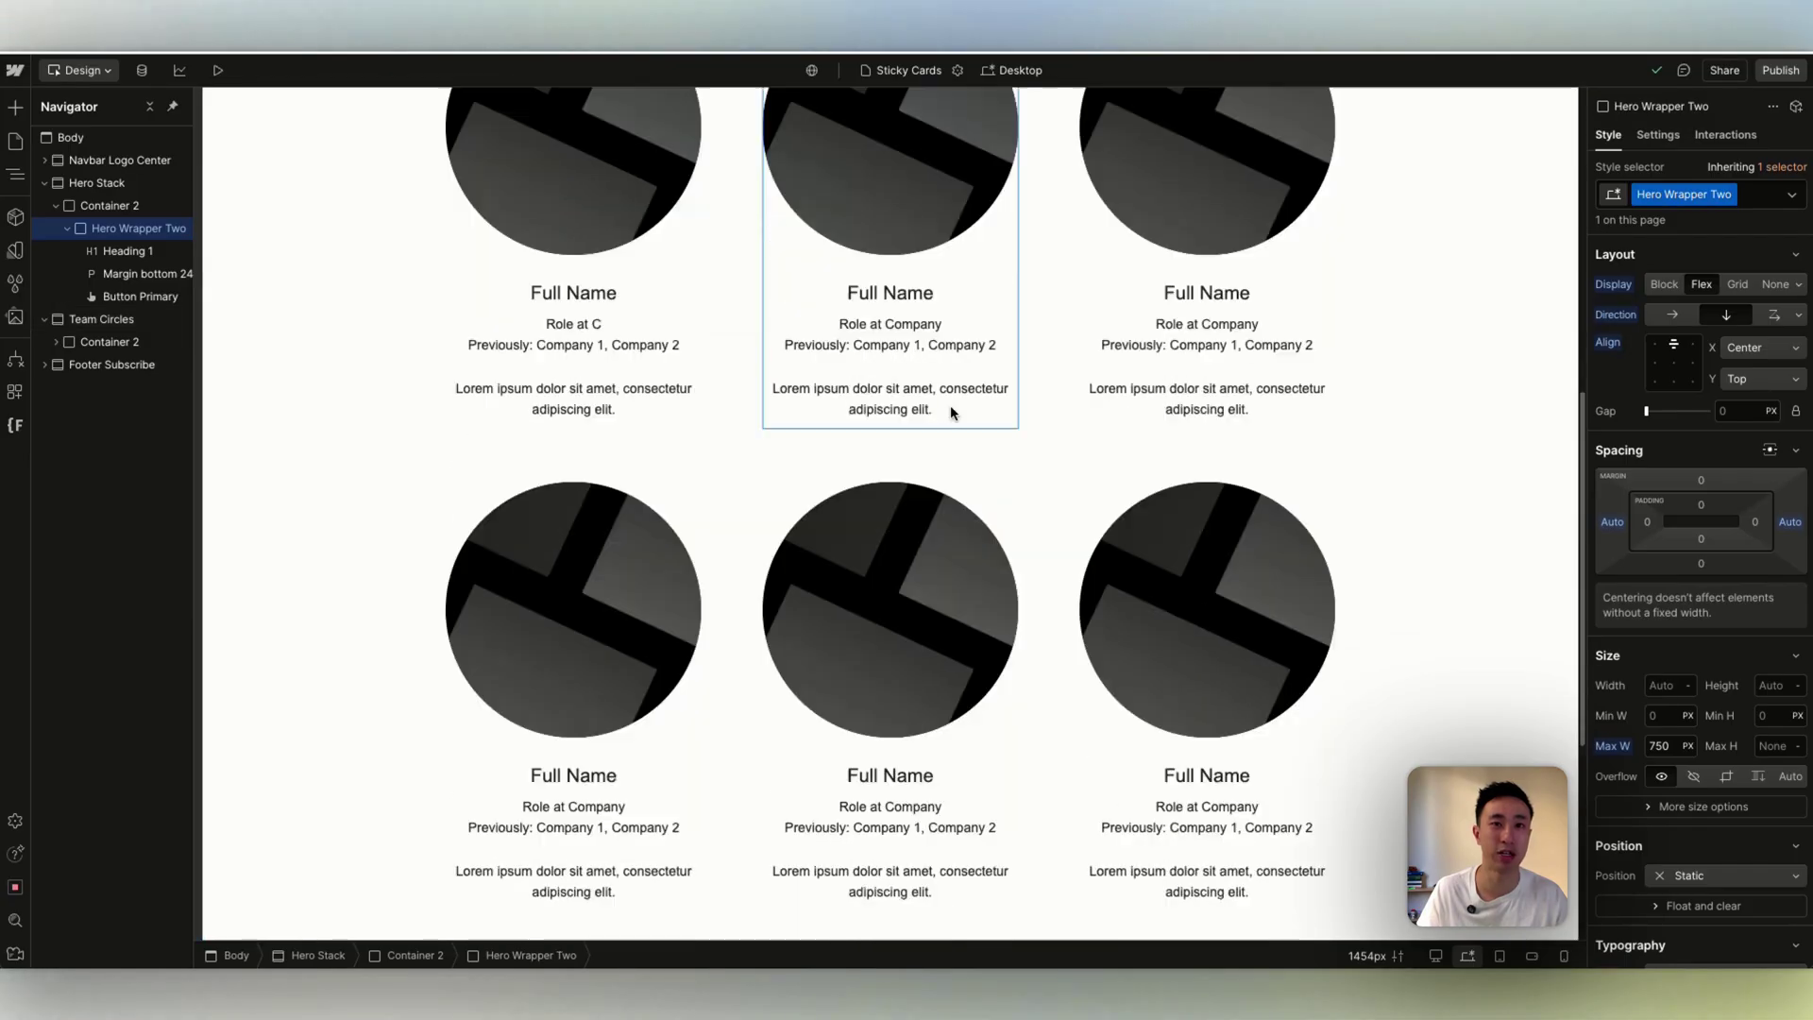
scroll(921, 628, up, 12)
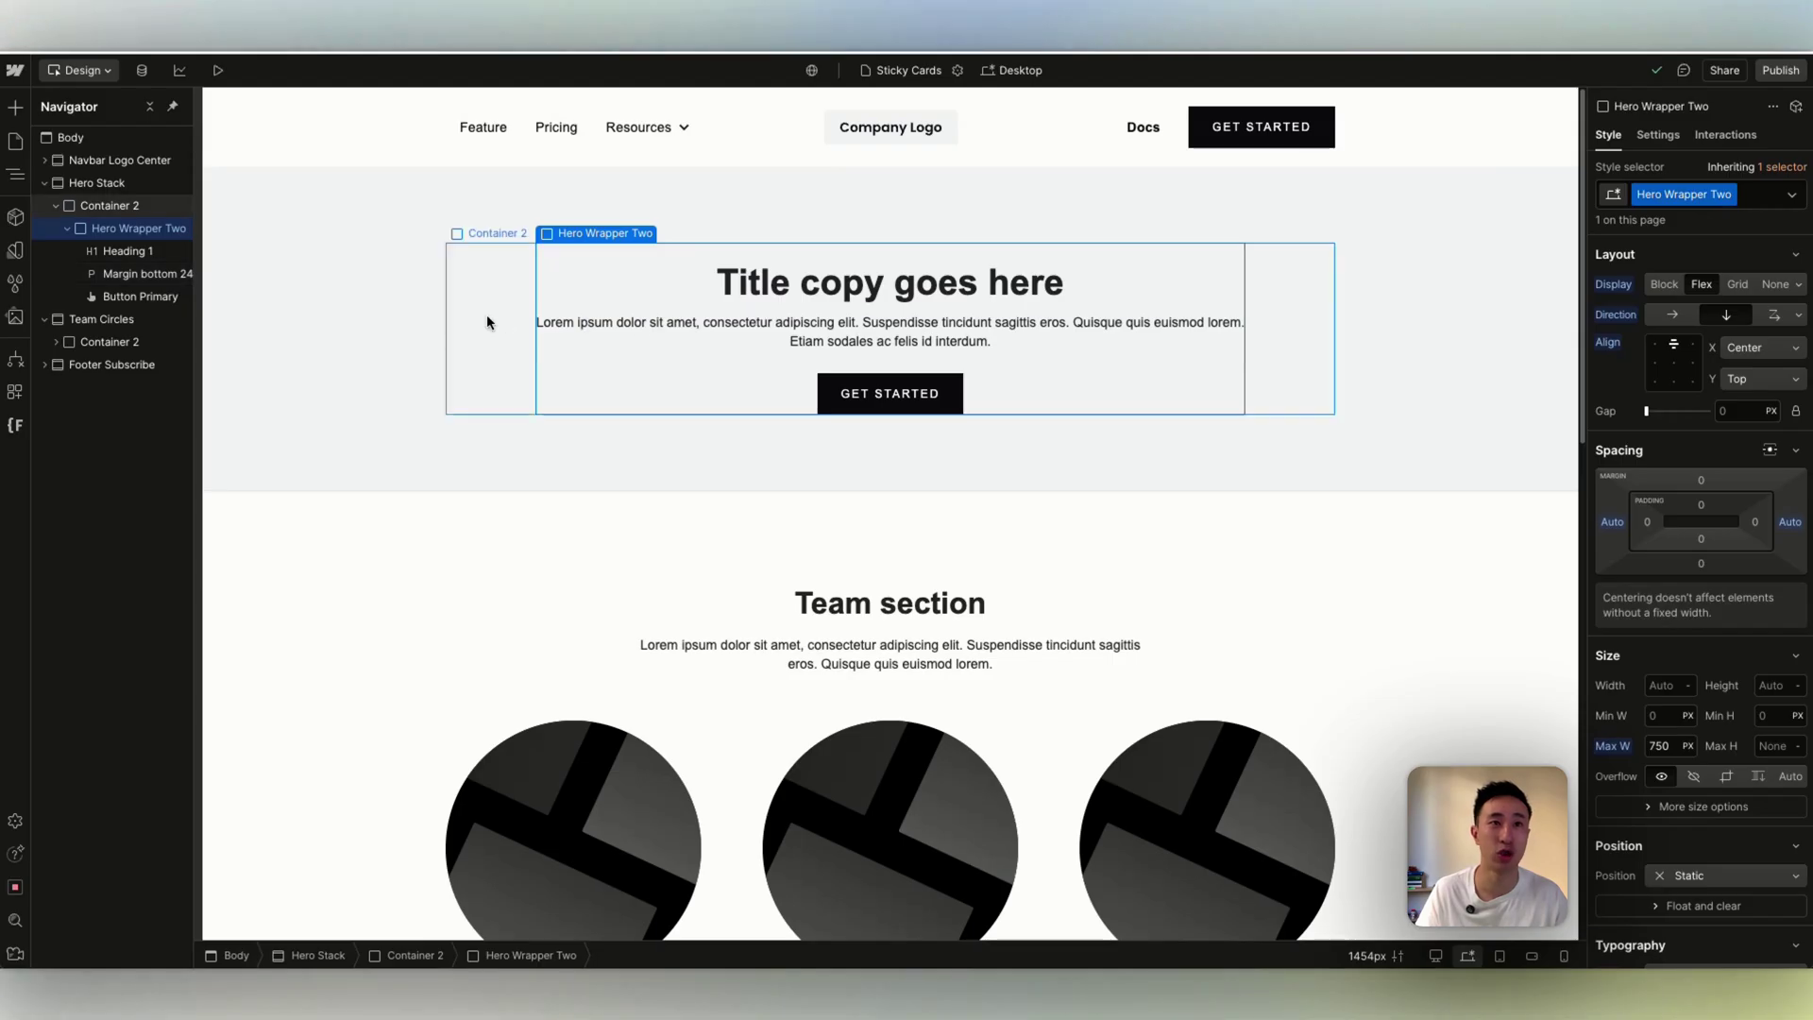
Add a div block inside Container 2 of the Hero Stack section and give it the sticky-holder class.
click(268, 300)
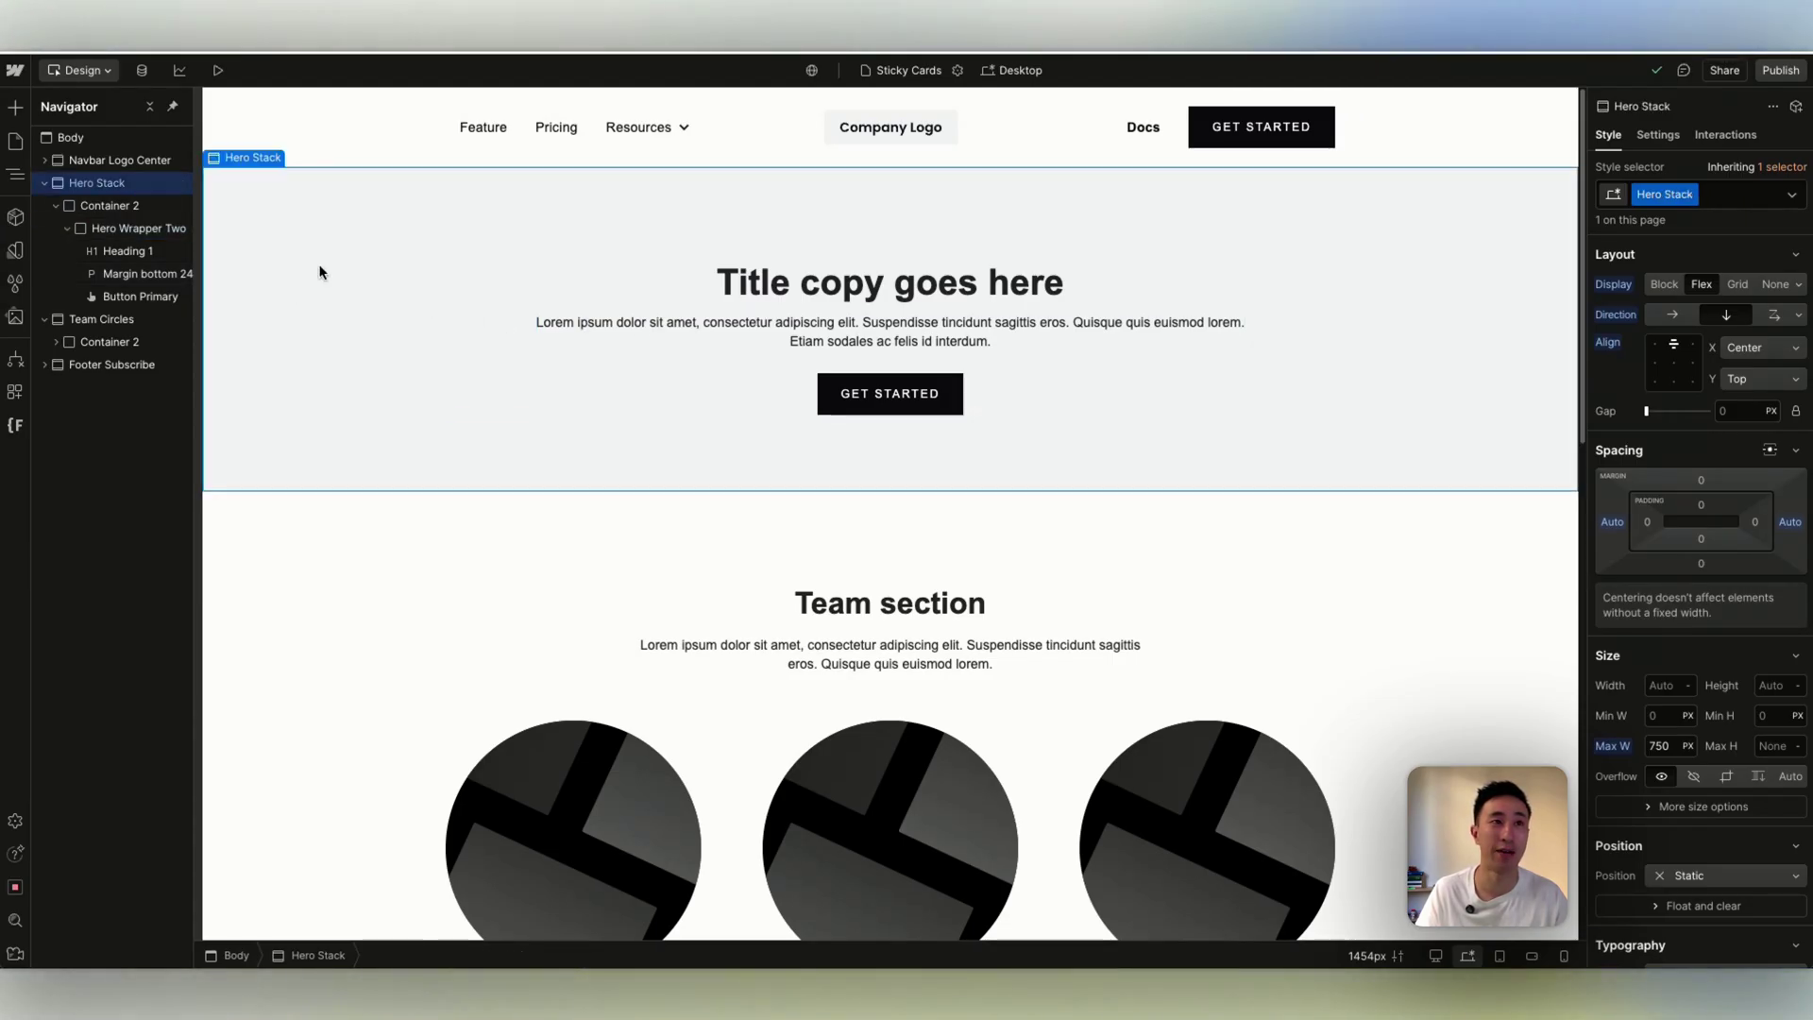
click(112, 207)
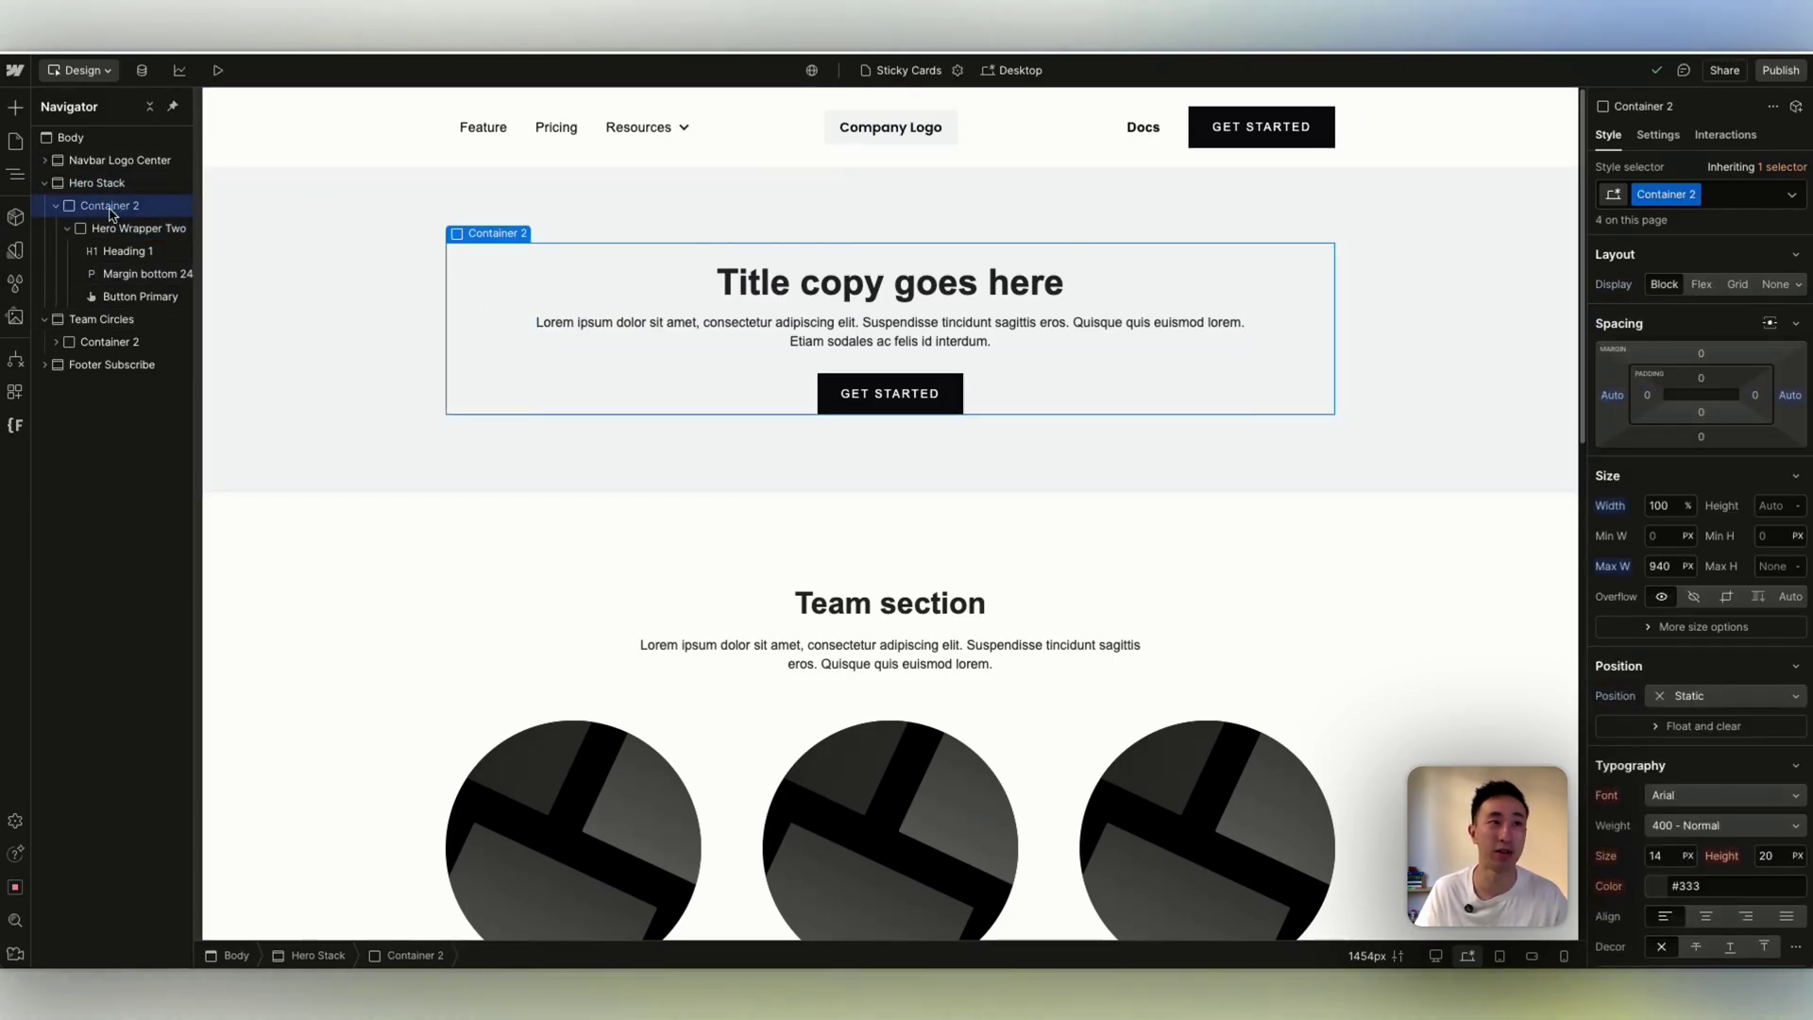
drag(198, 228, 223, 227)
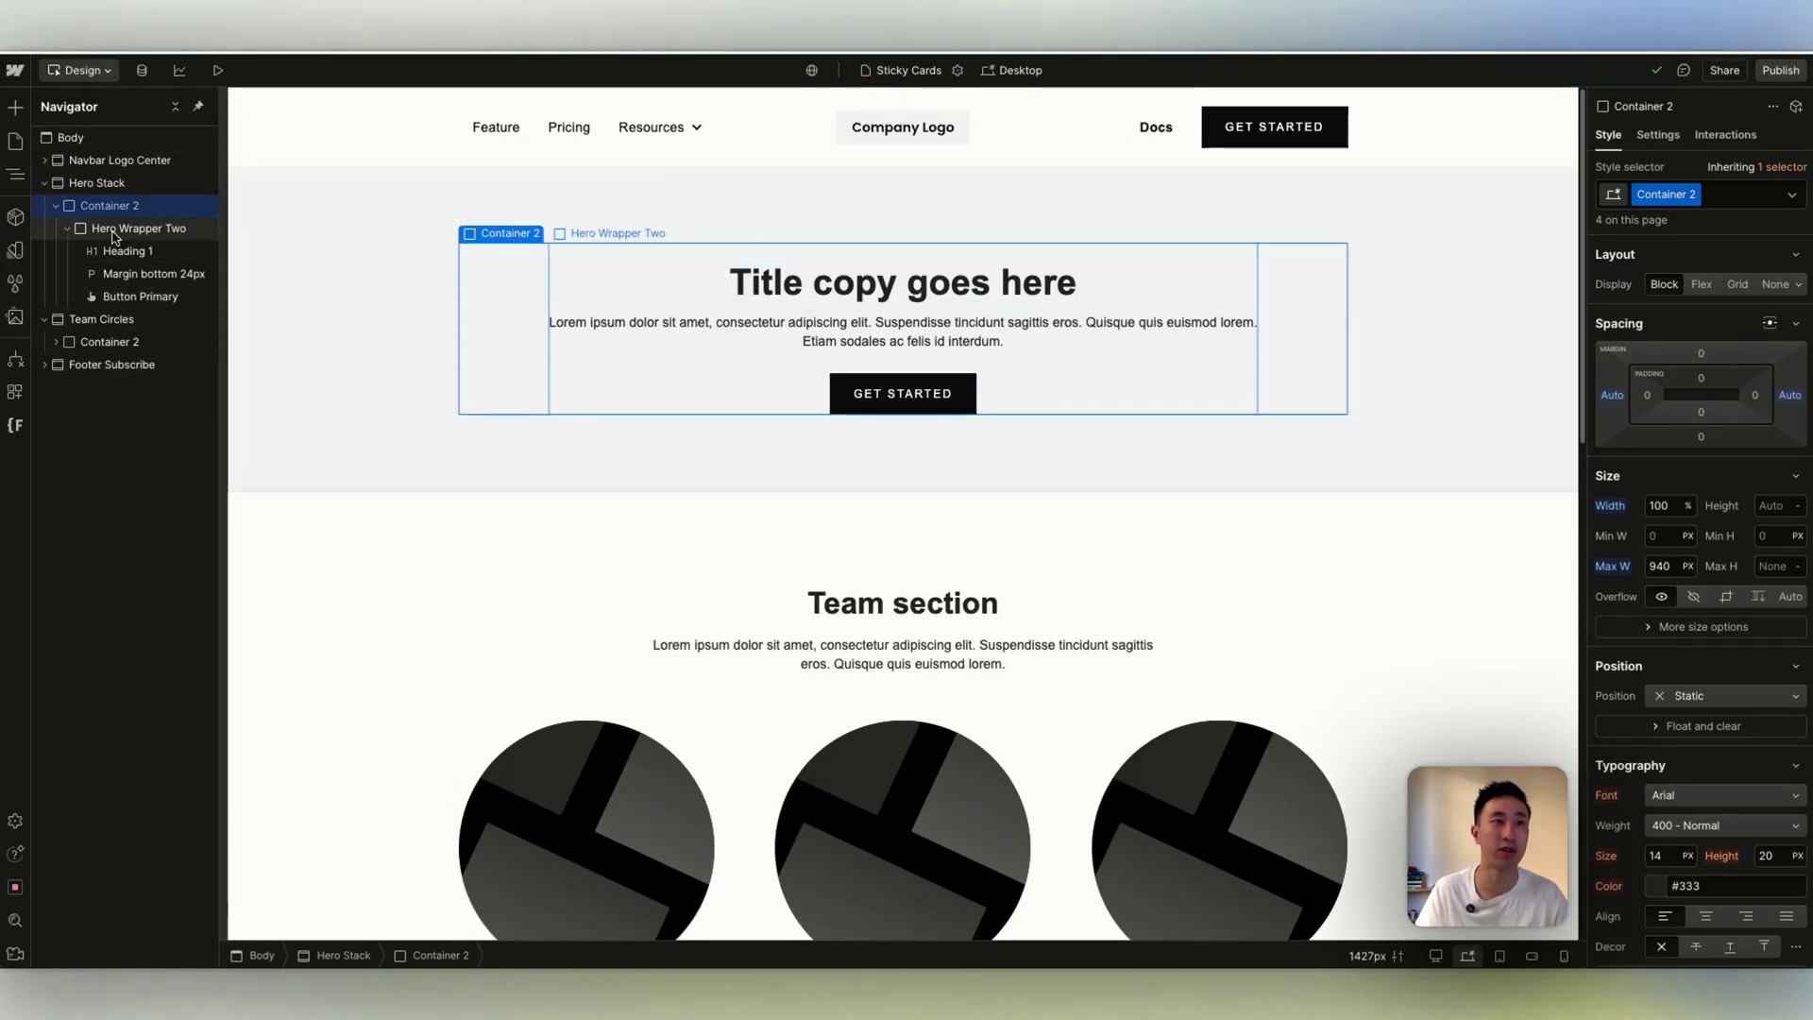
click(65, 229)
key(ctrl+k)
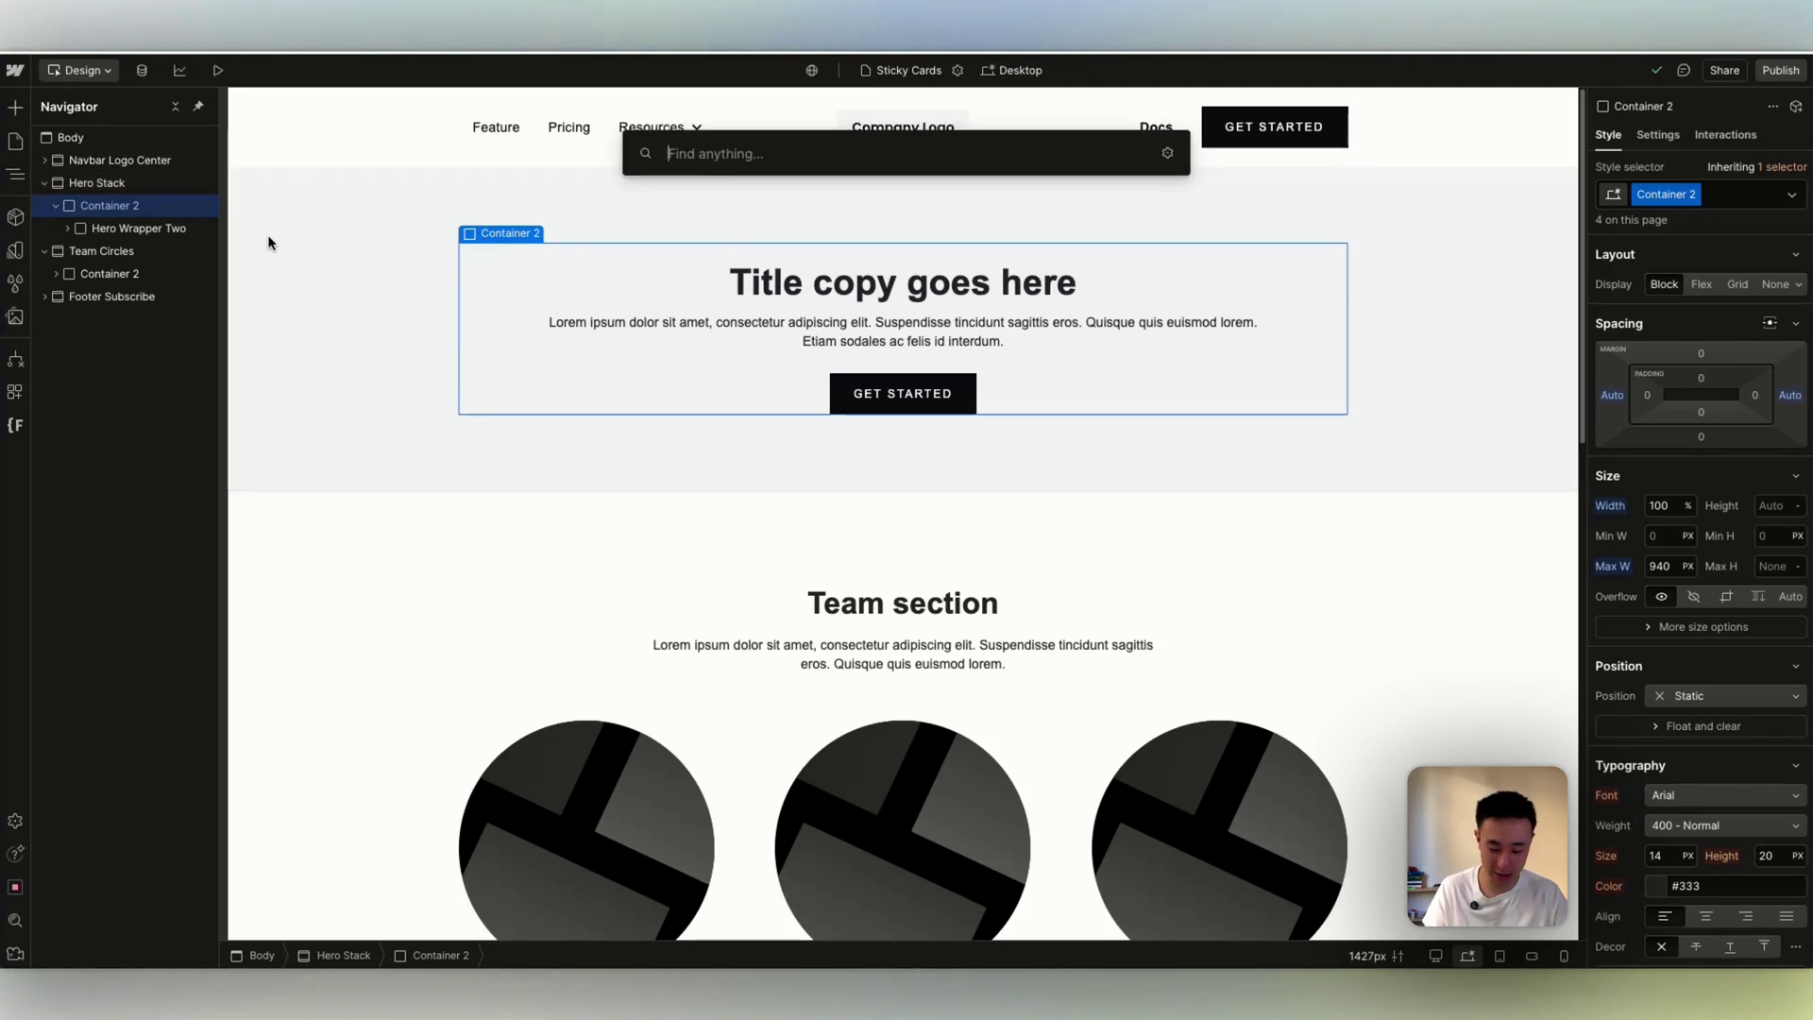
text(div)
key(Return)
key(ctrl+Return)
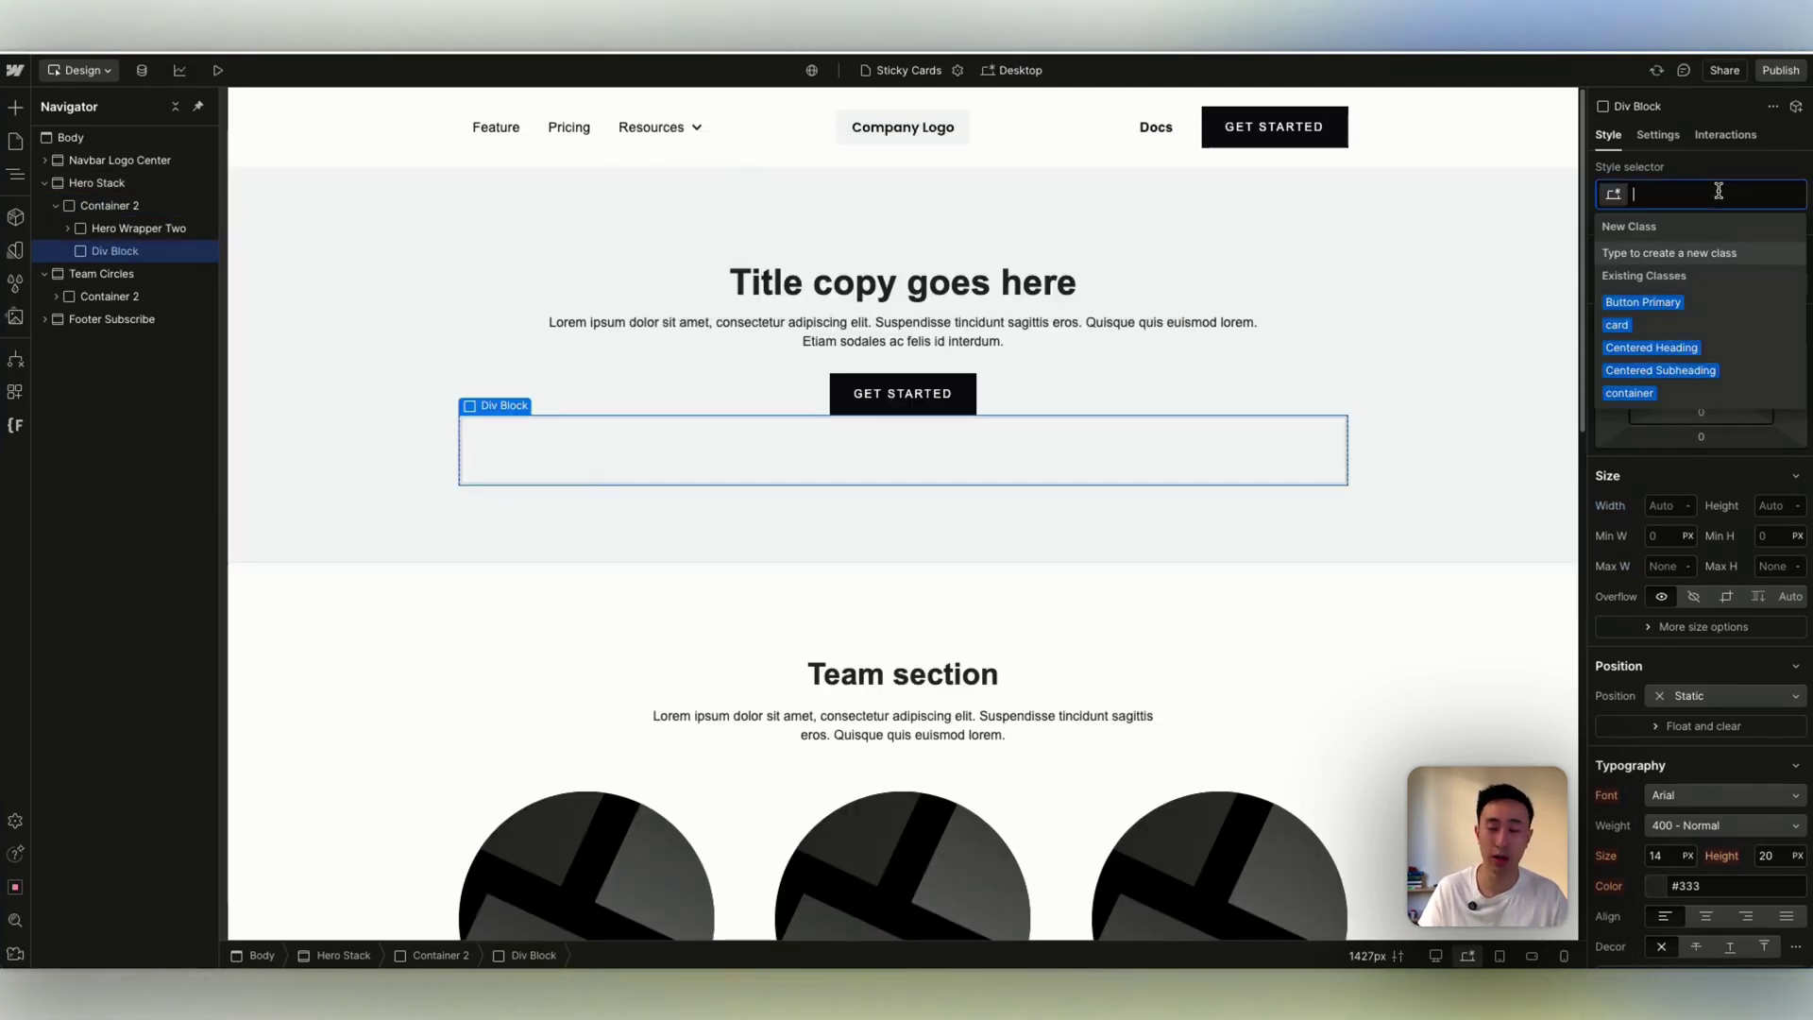
text(sticky-hold)
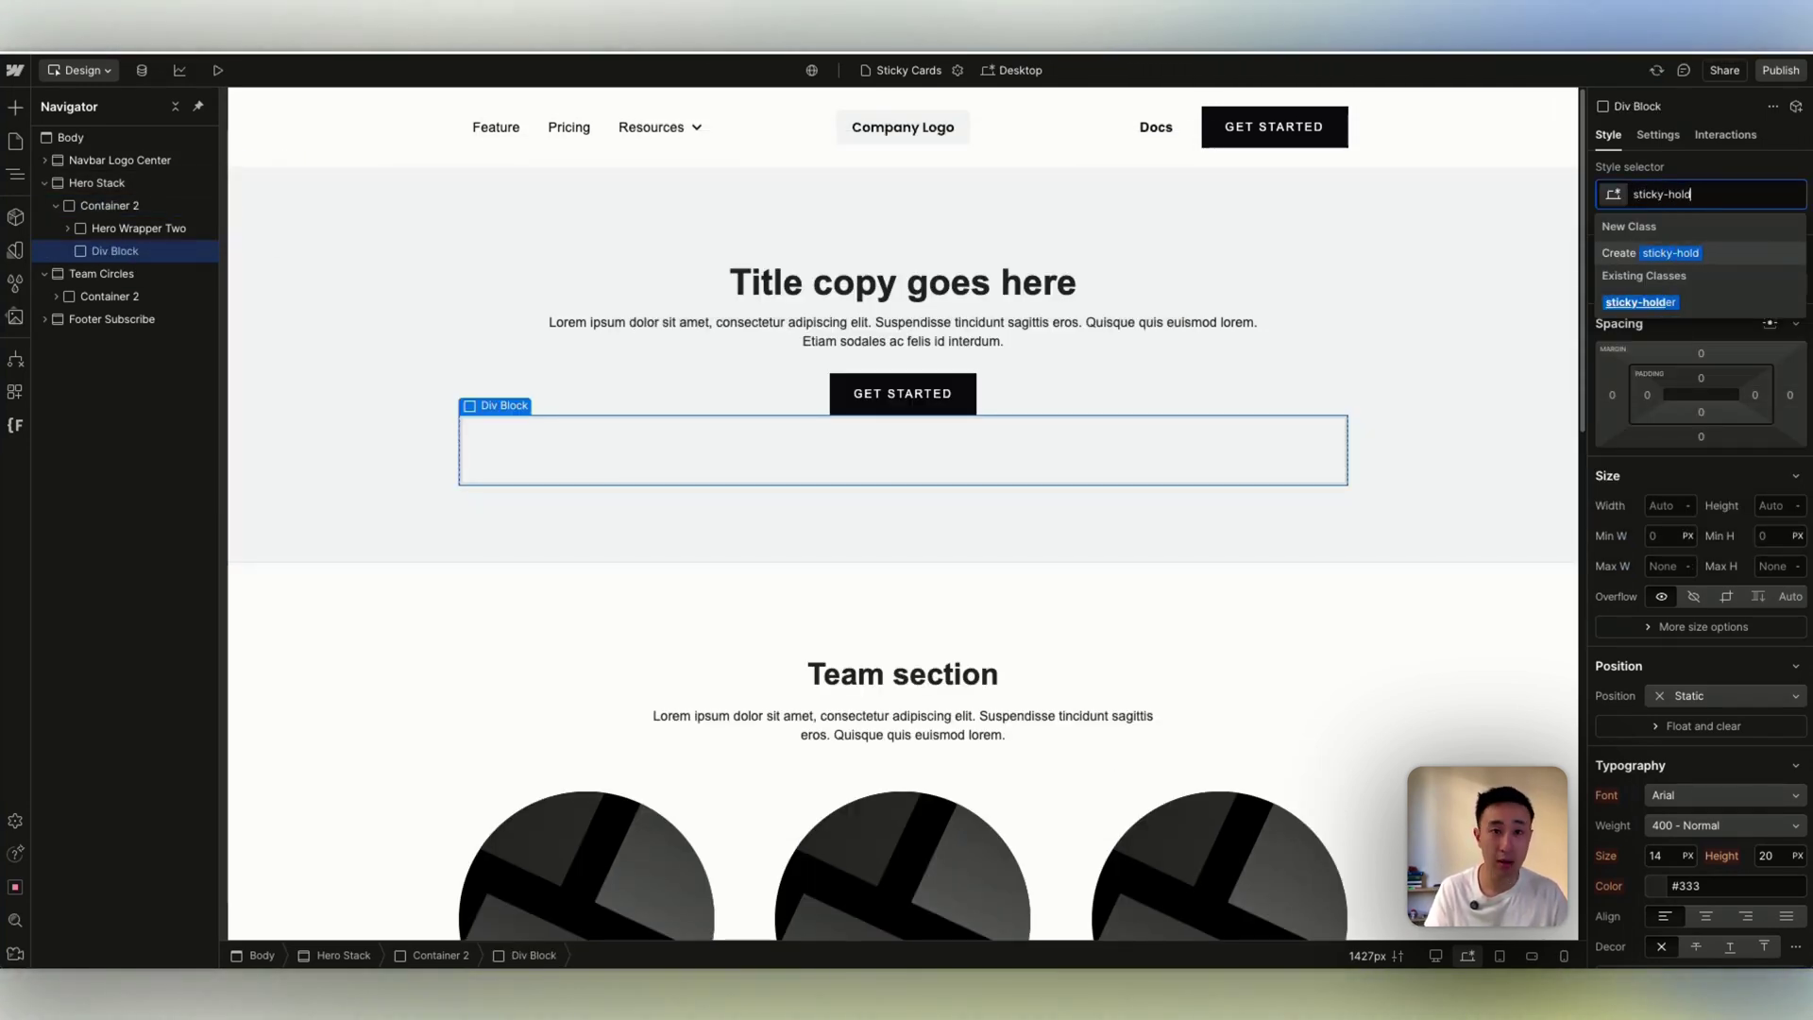
key(Return)
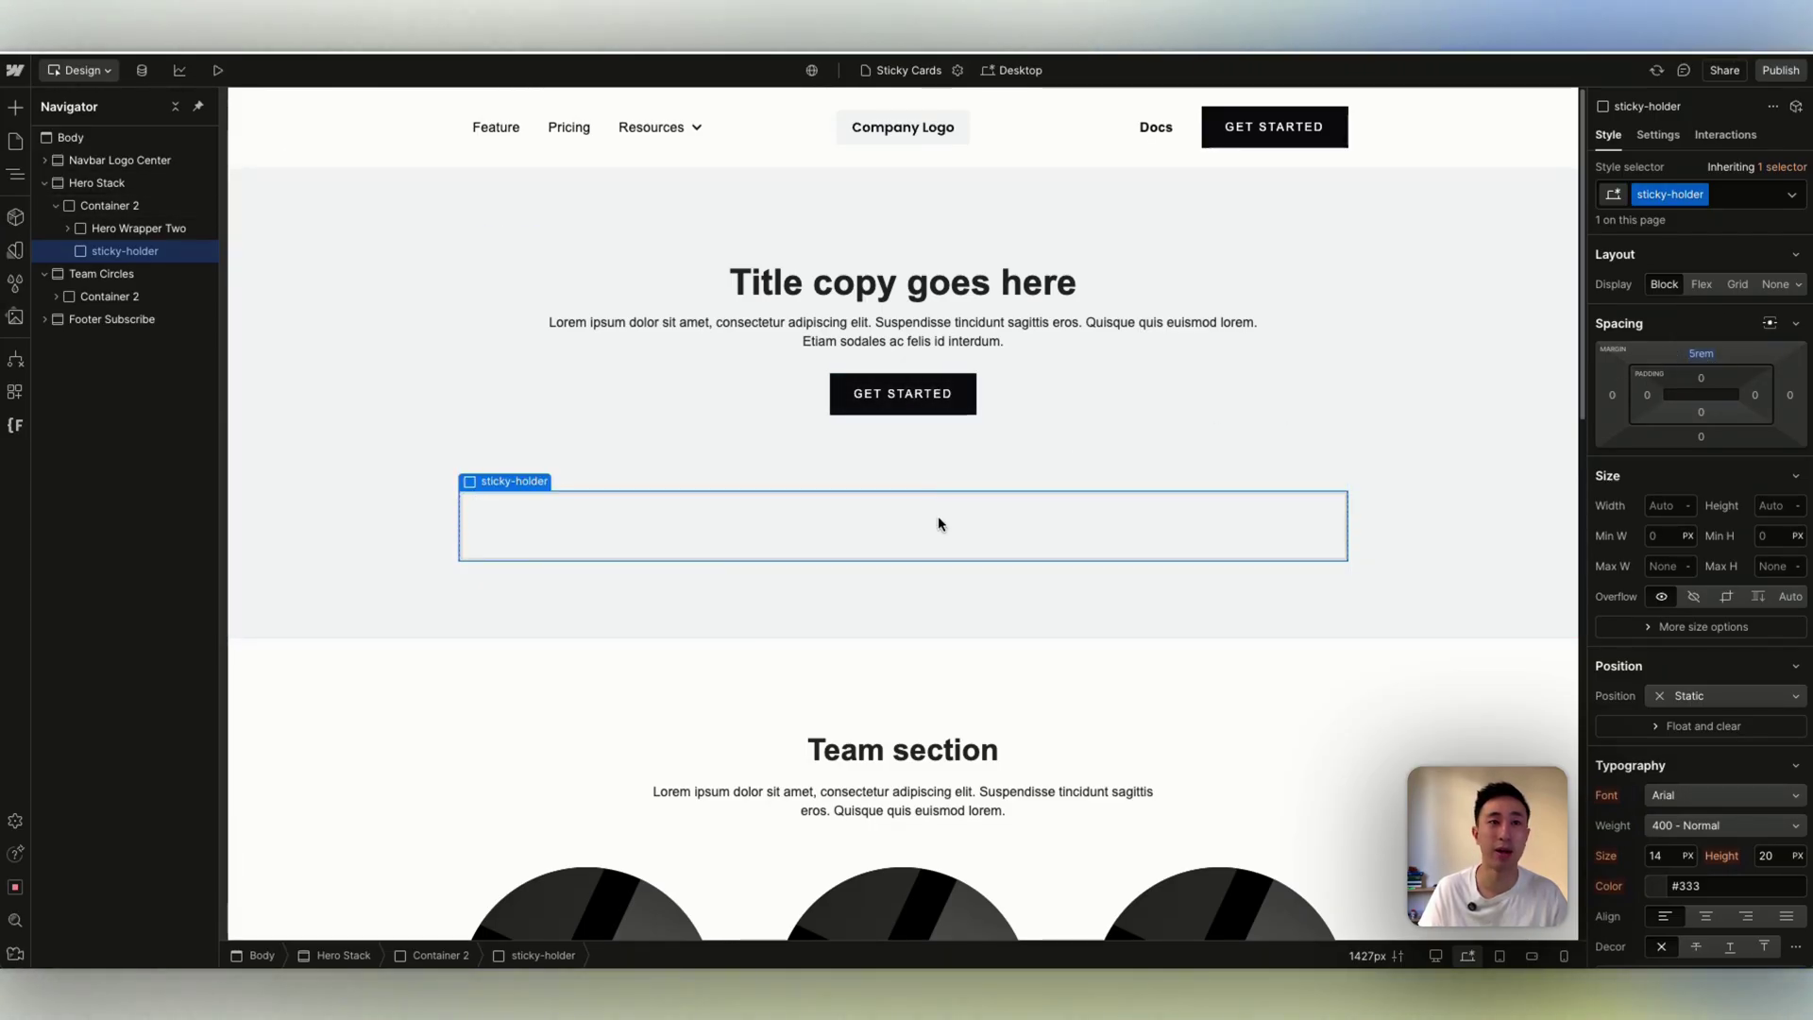
Nest a div block inside sticky-holder and give it the class sticky-item.
key(super+k)
text(div)
key(Return)
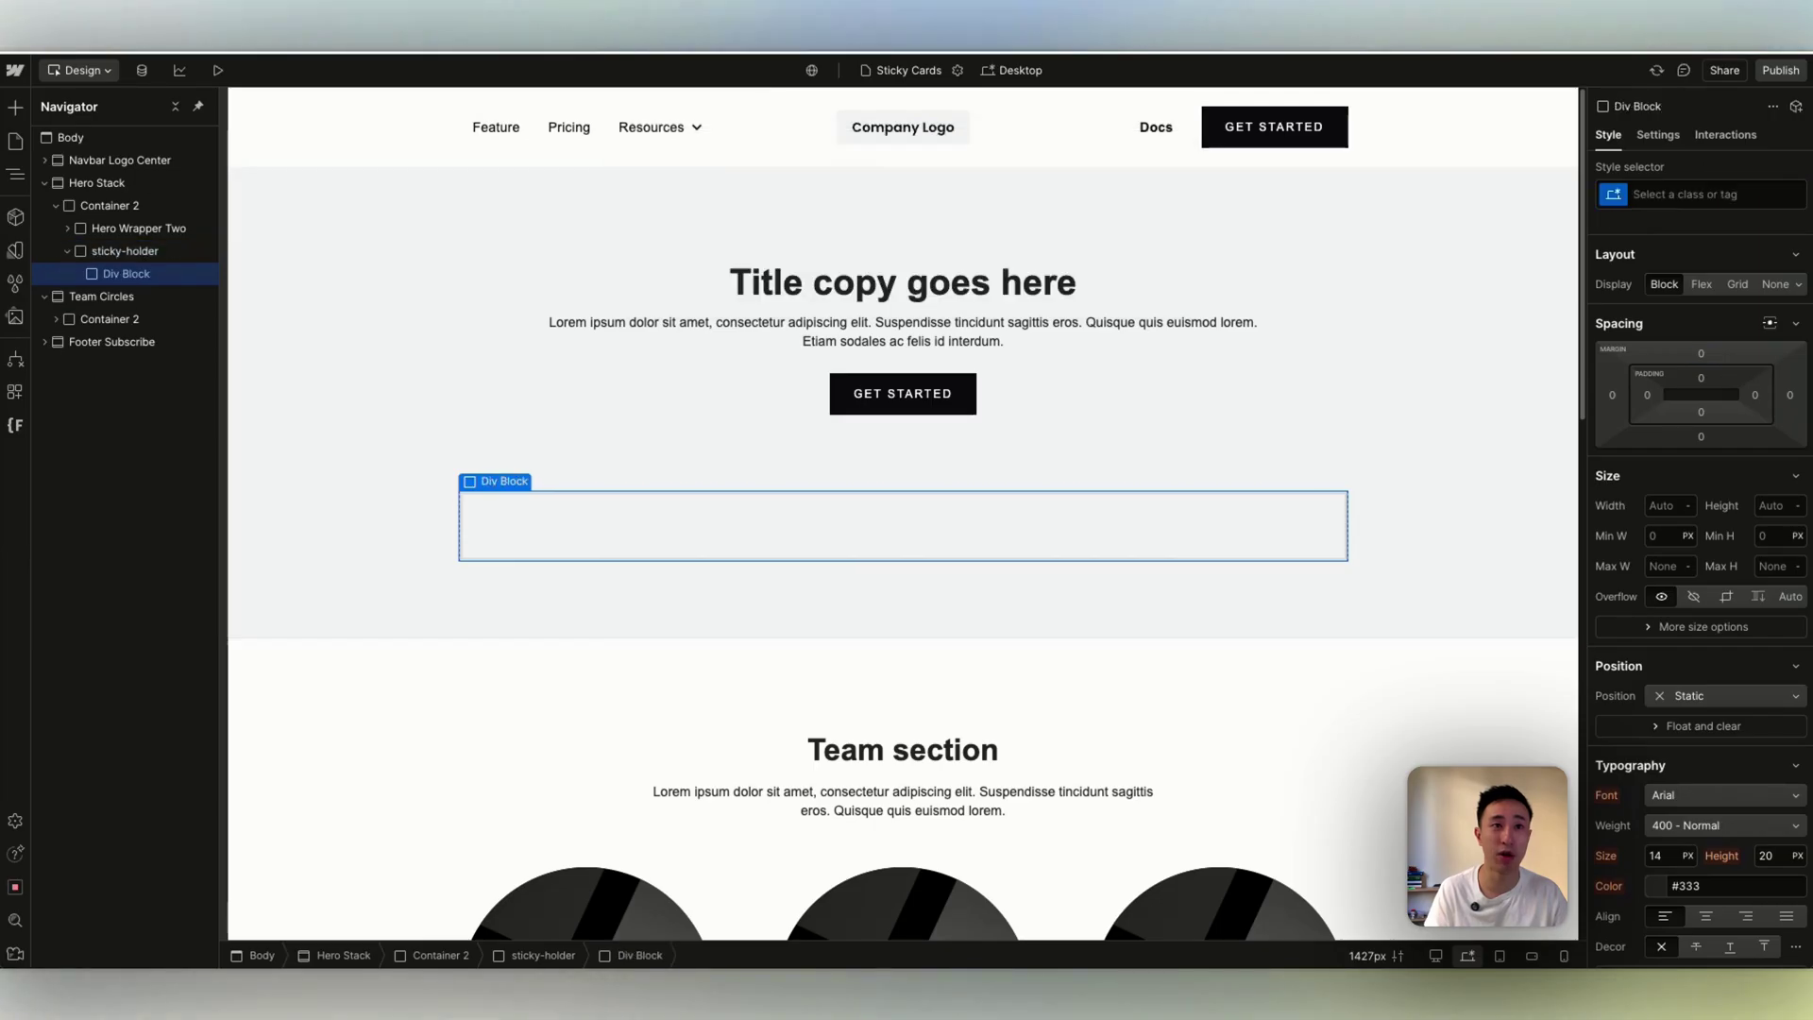
key(super+Return)
text(st)
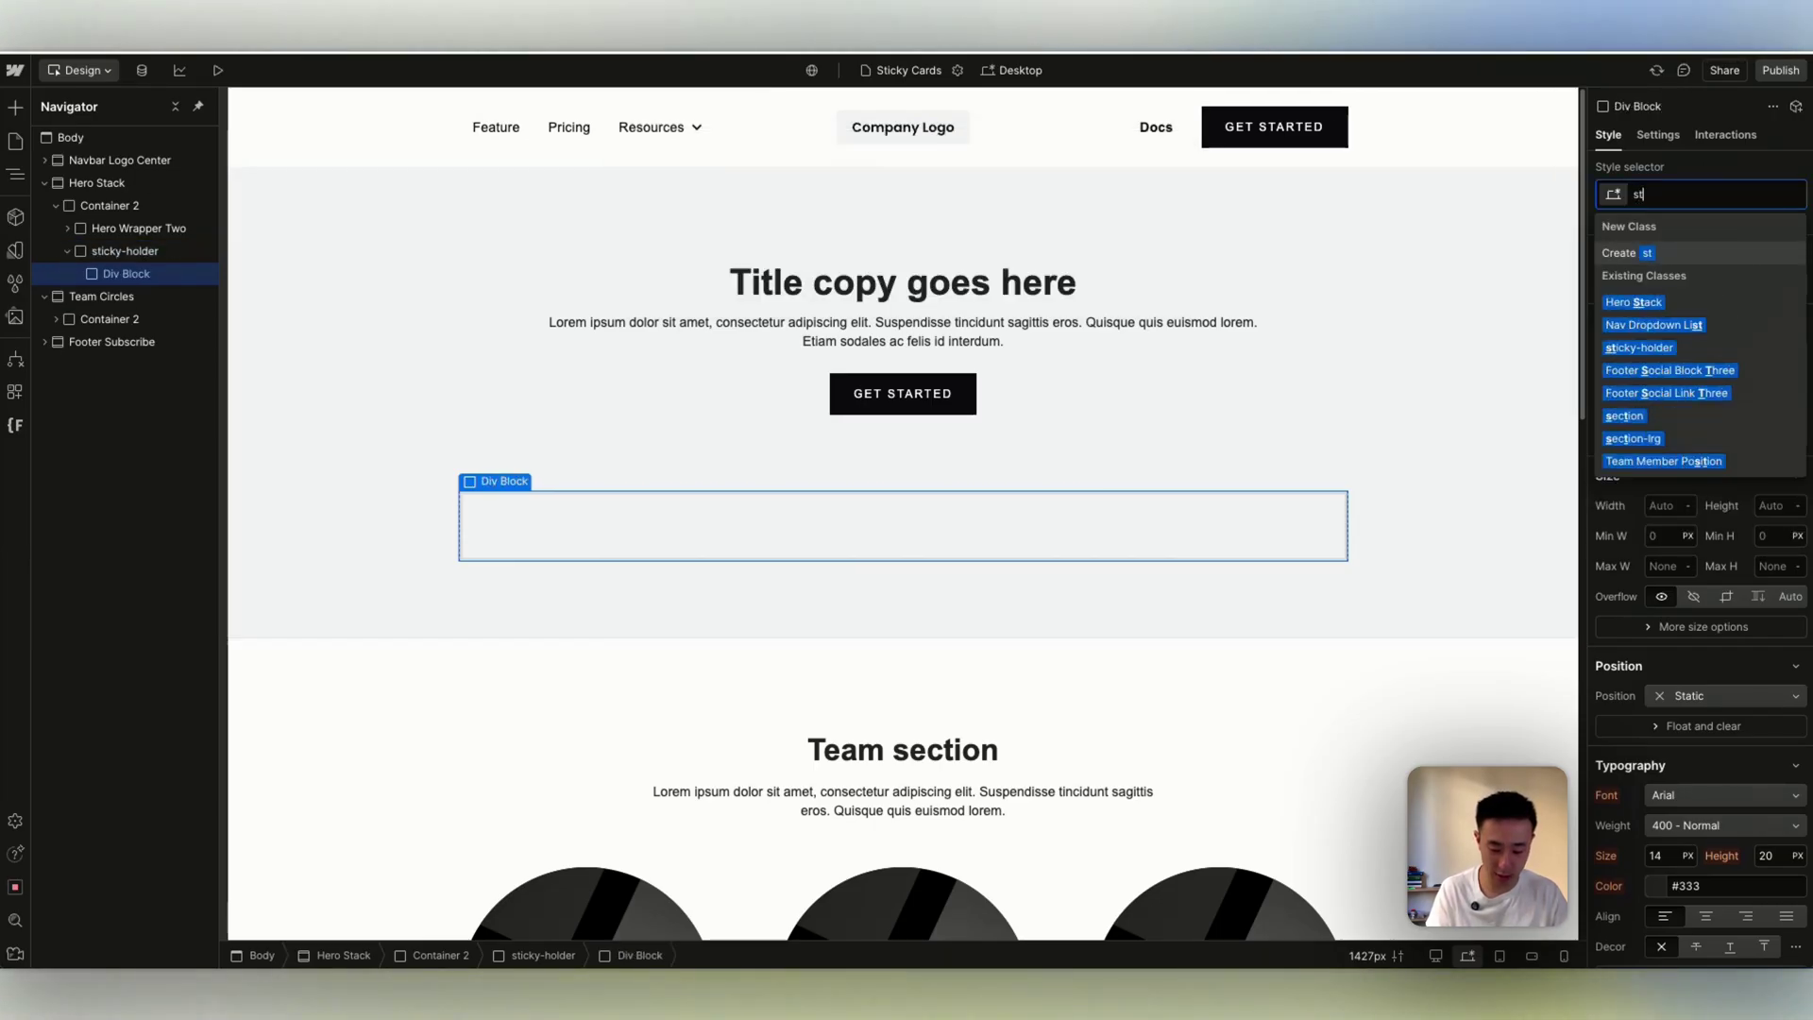
text(icky-item)
key(Return)
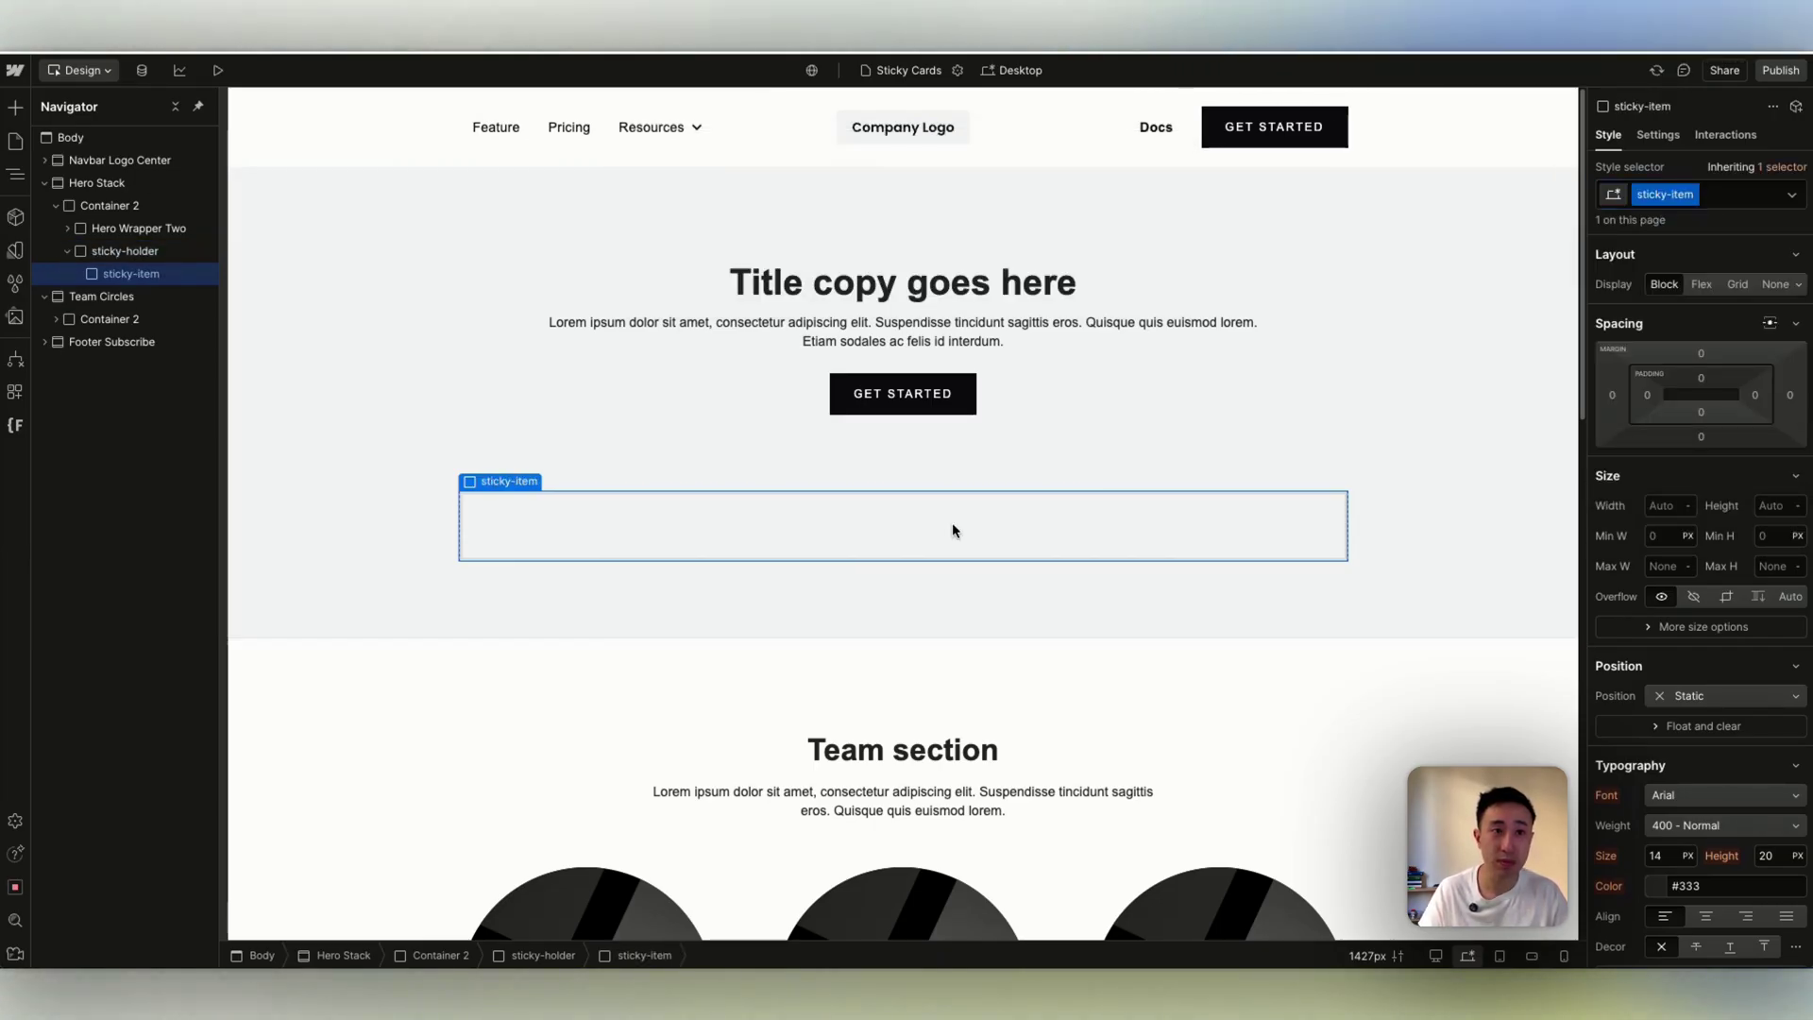
Set the sticky-item block's width to 100% and its height to 18 rem.
click(1654, 505)
text(100%)
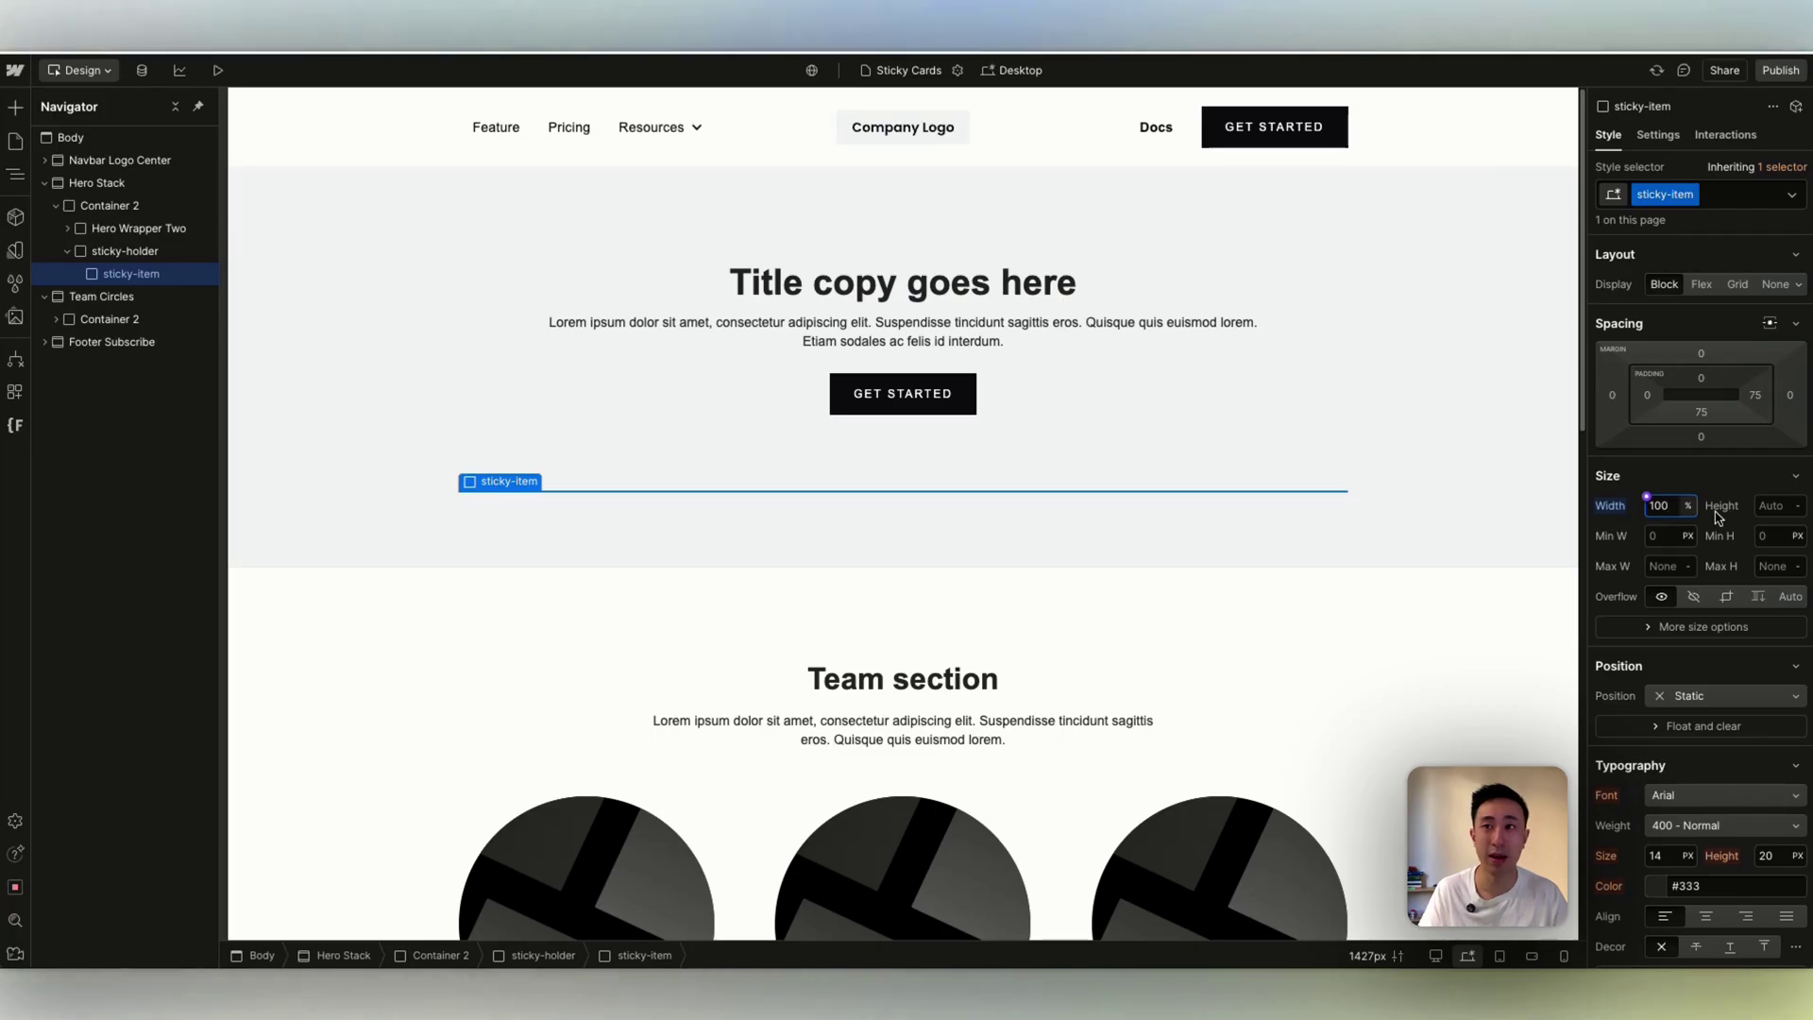
click(1775, 507)
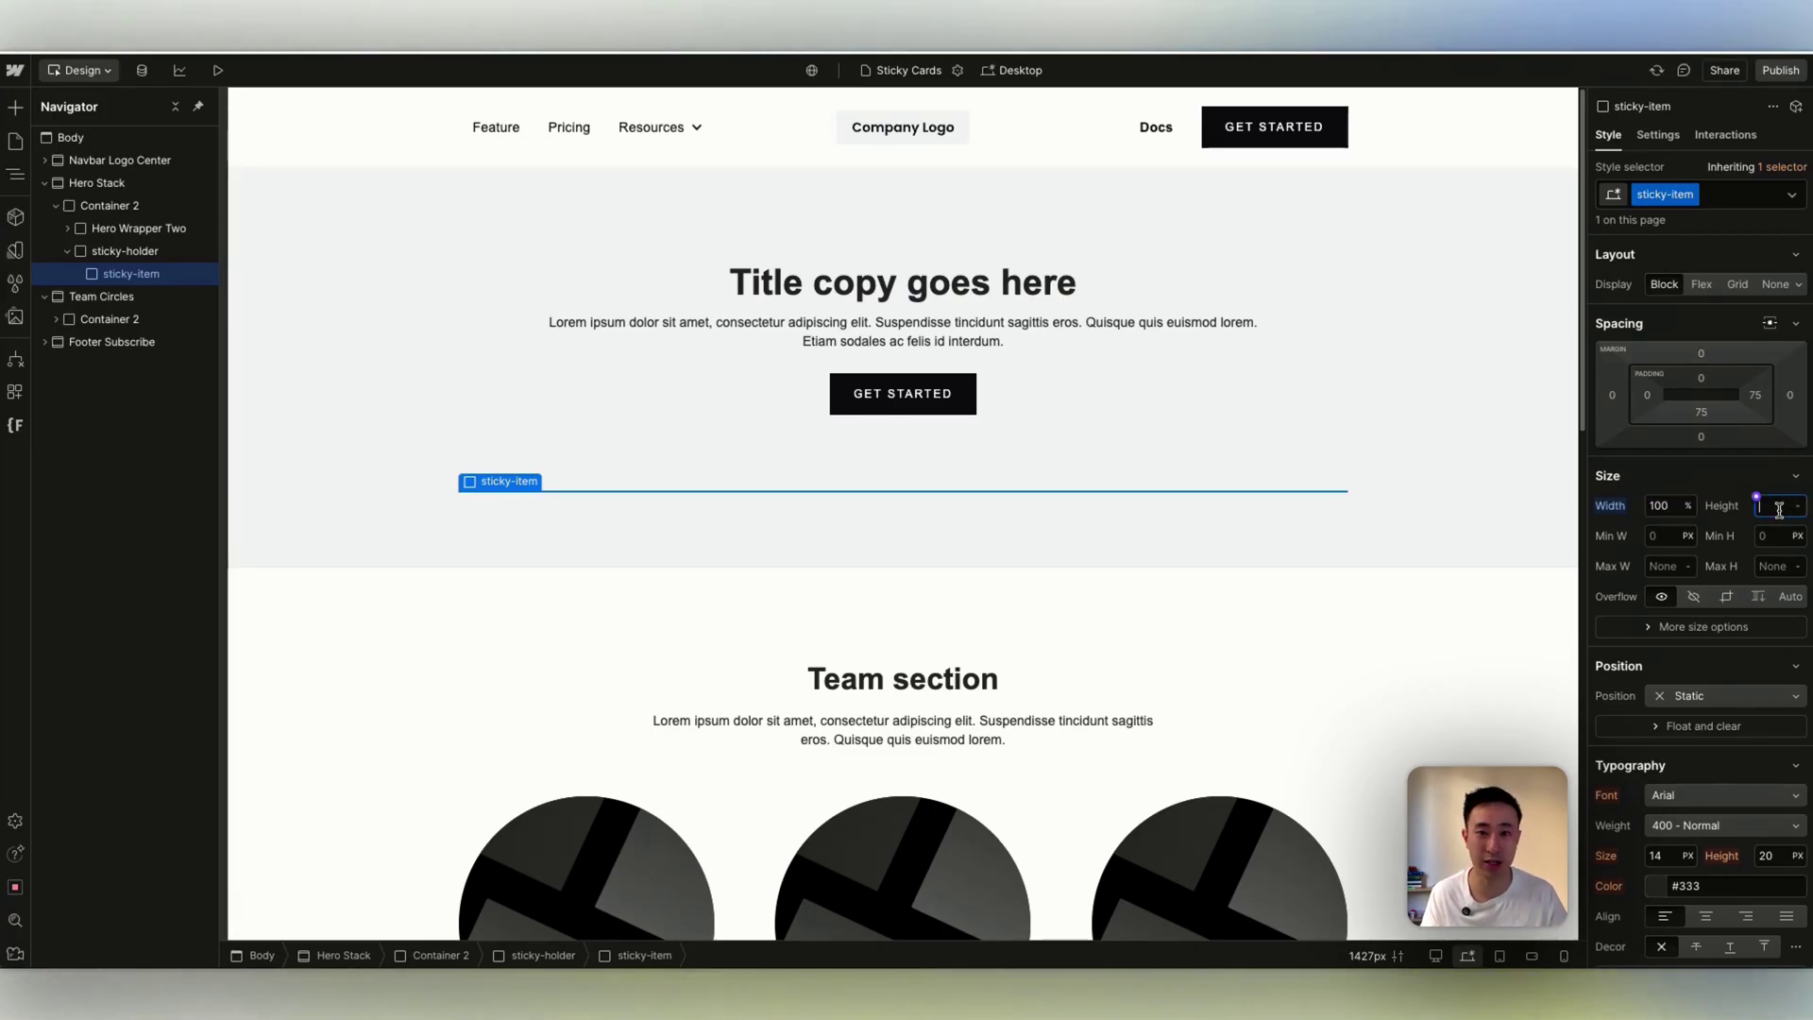
text(32)
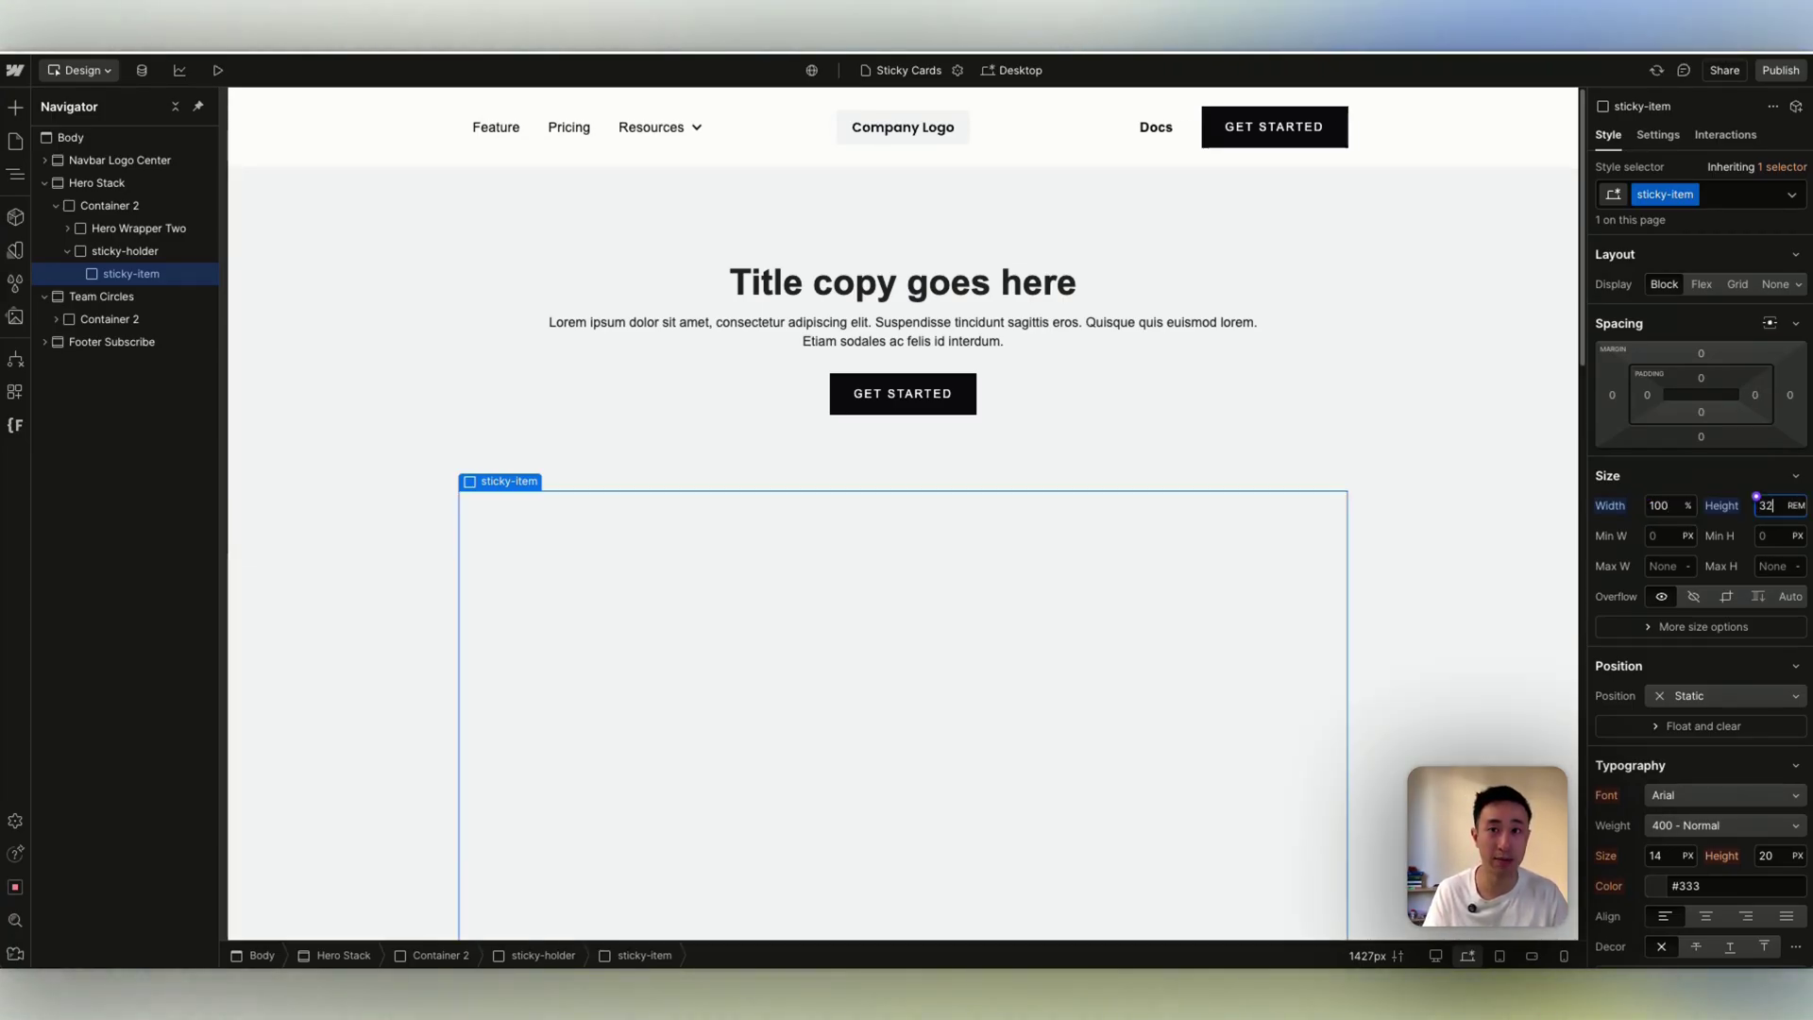
text(rem1)
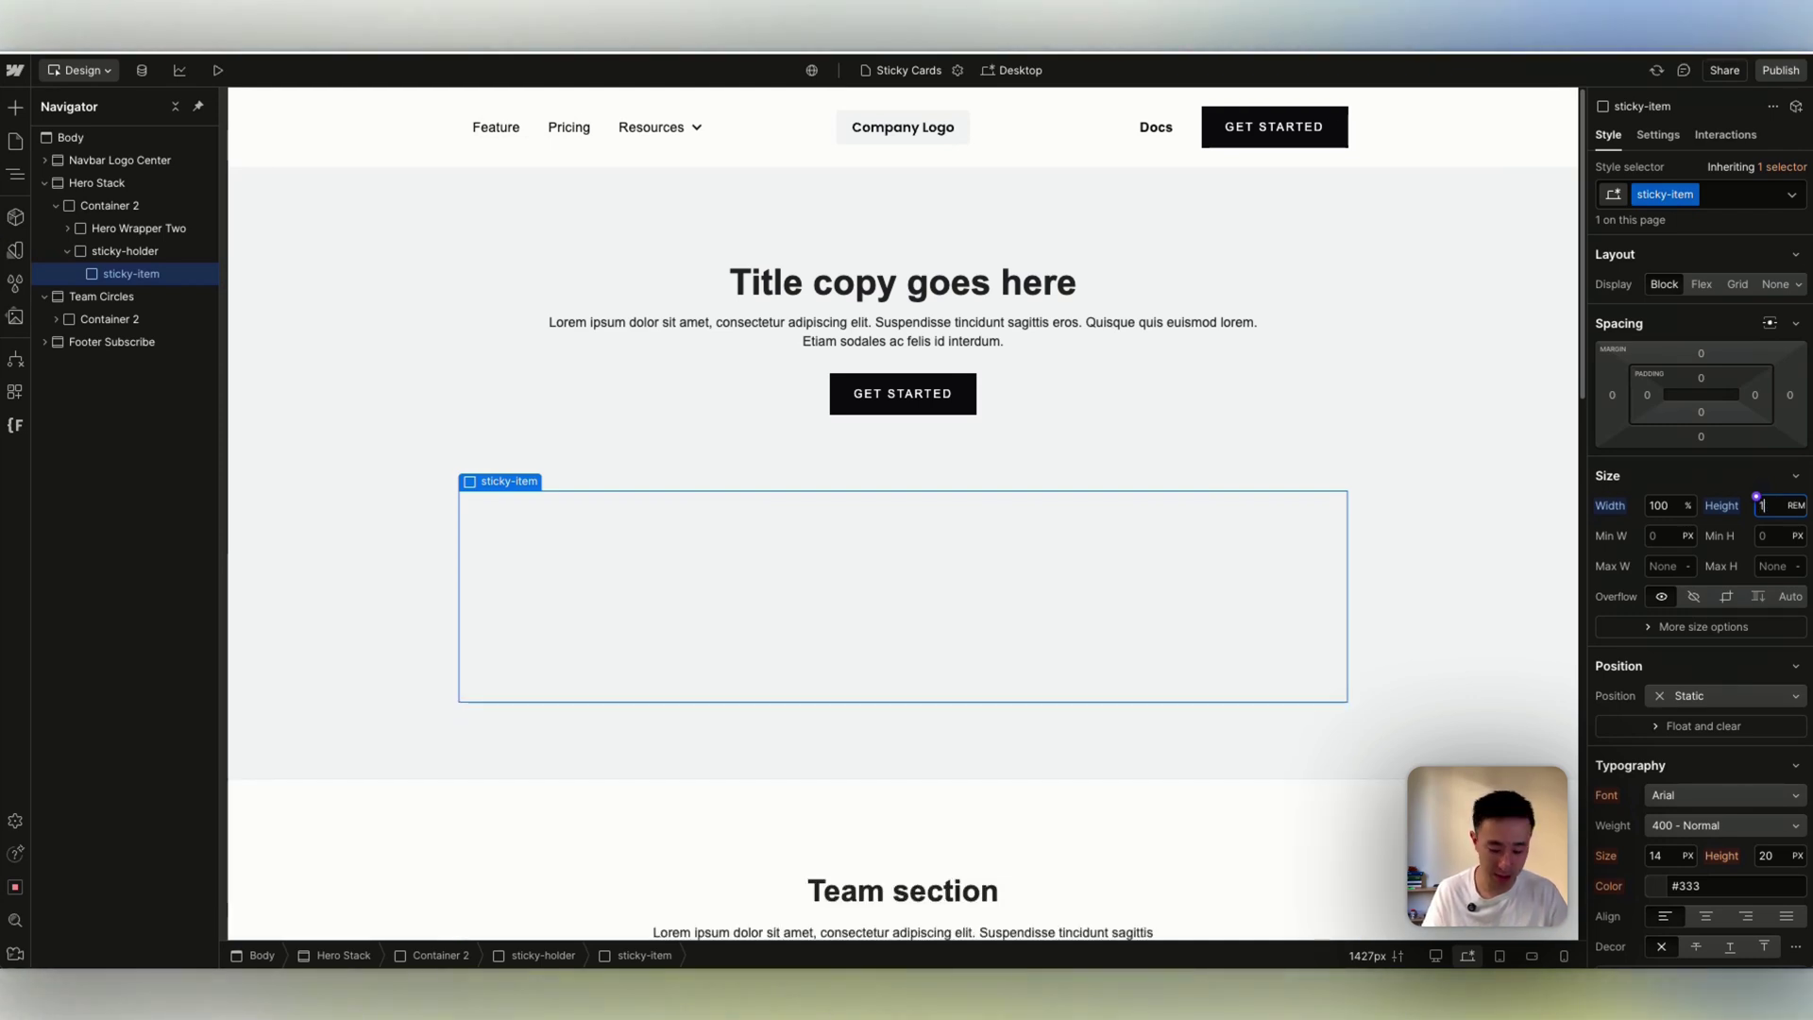
text(47)
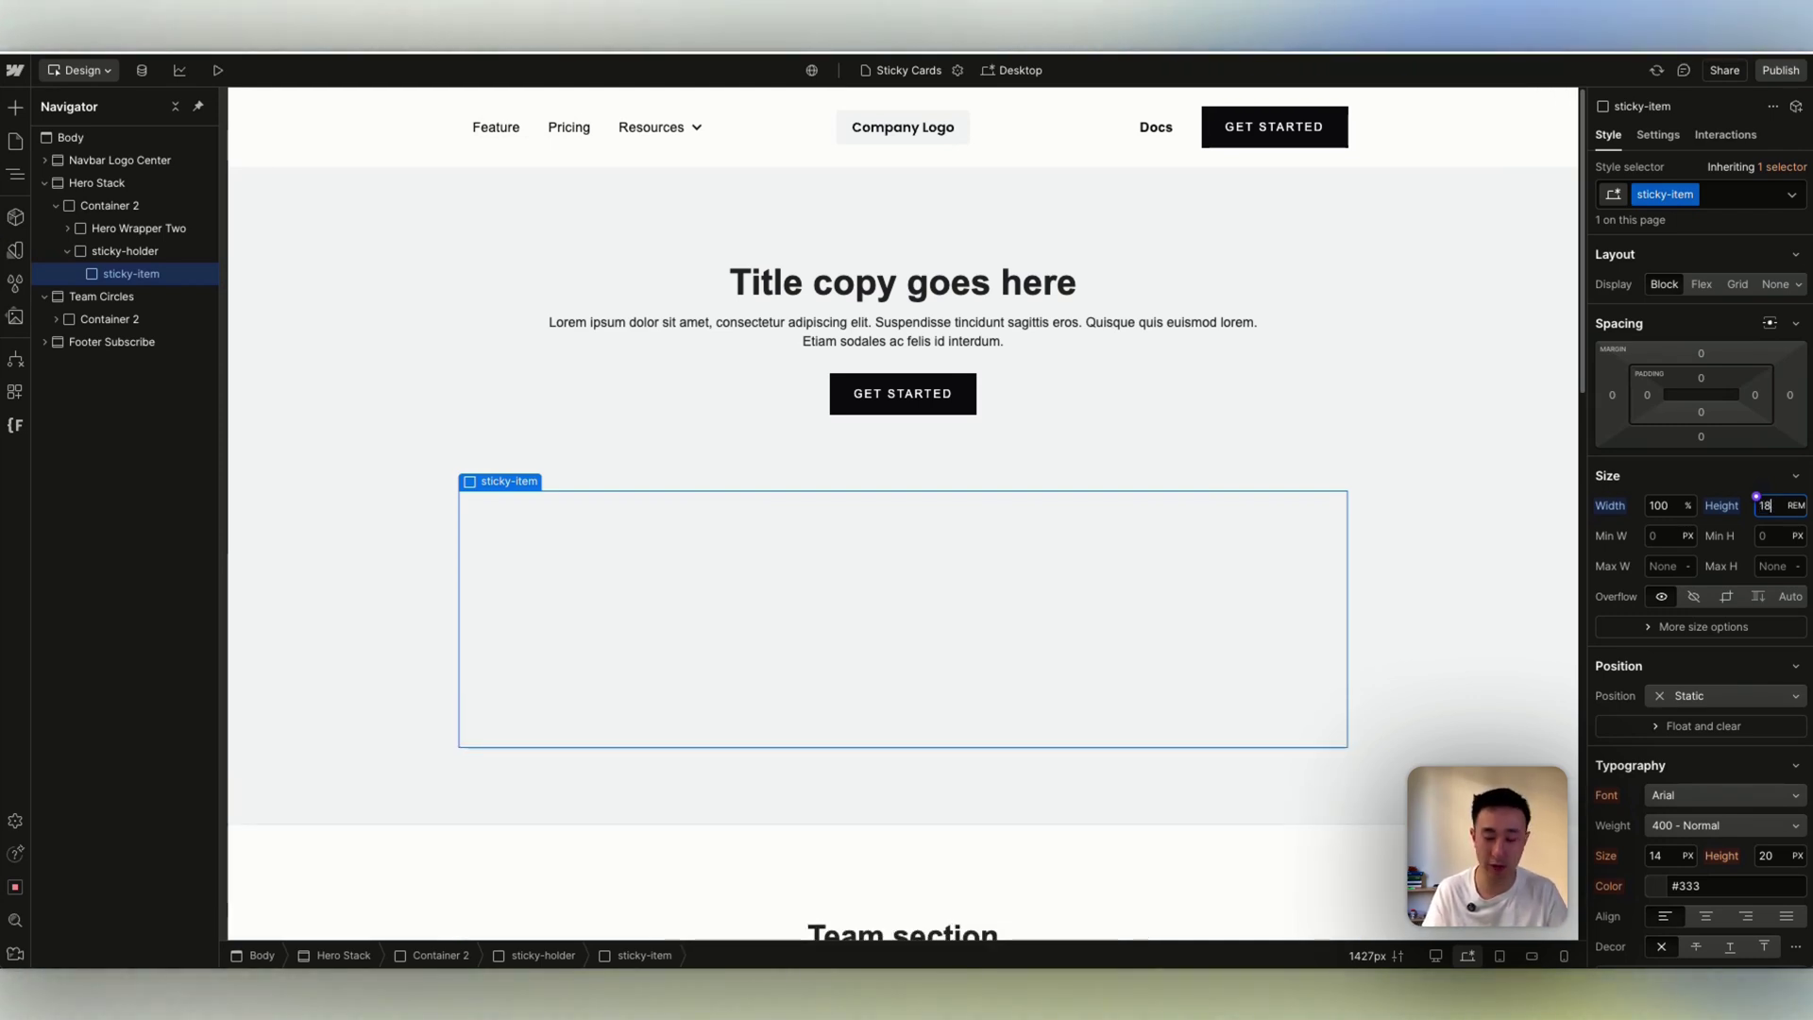
Give the sticky-item block a pink background colour, #ffa8a8.
scroll(1723, 502, down, 5)
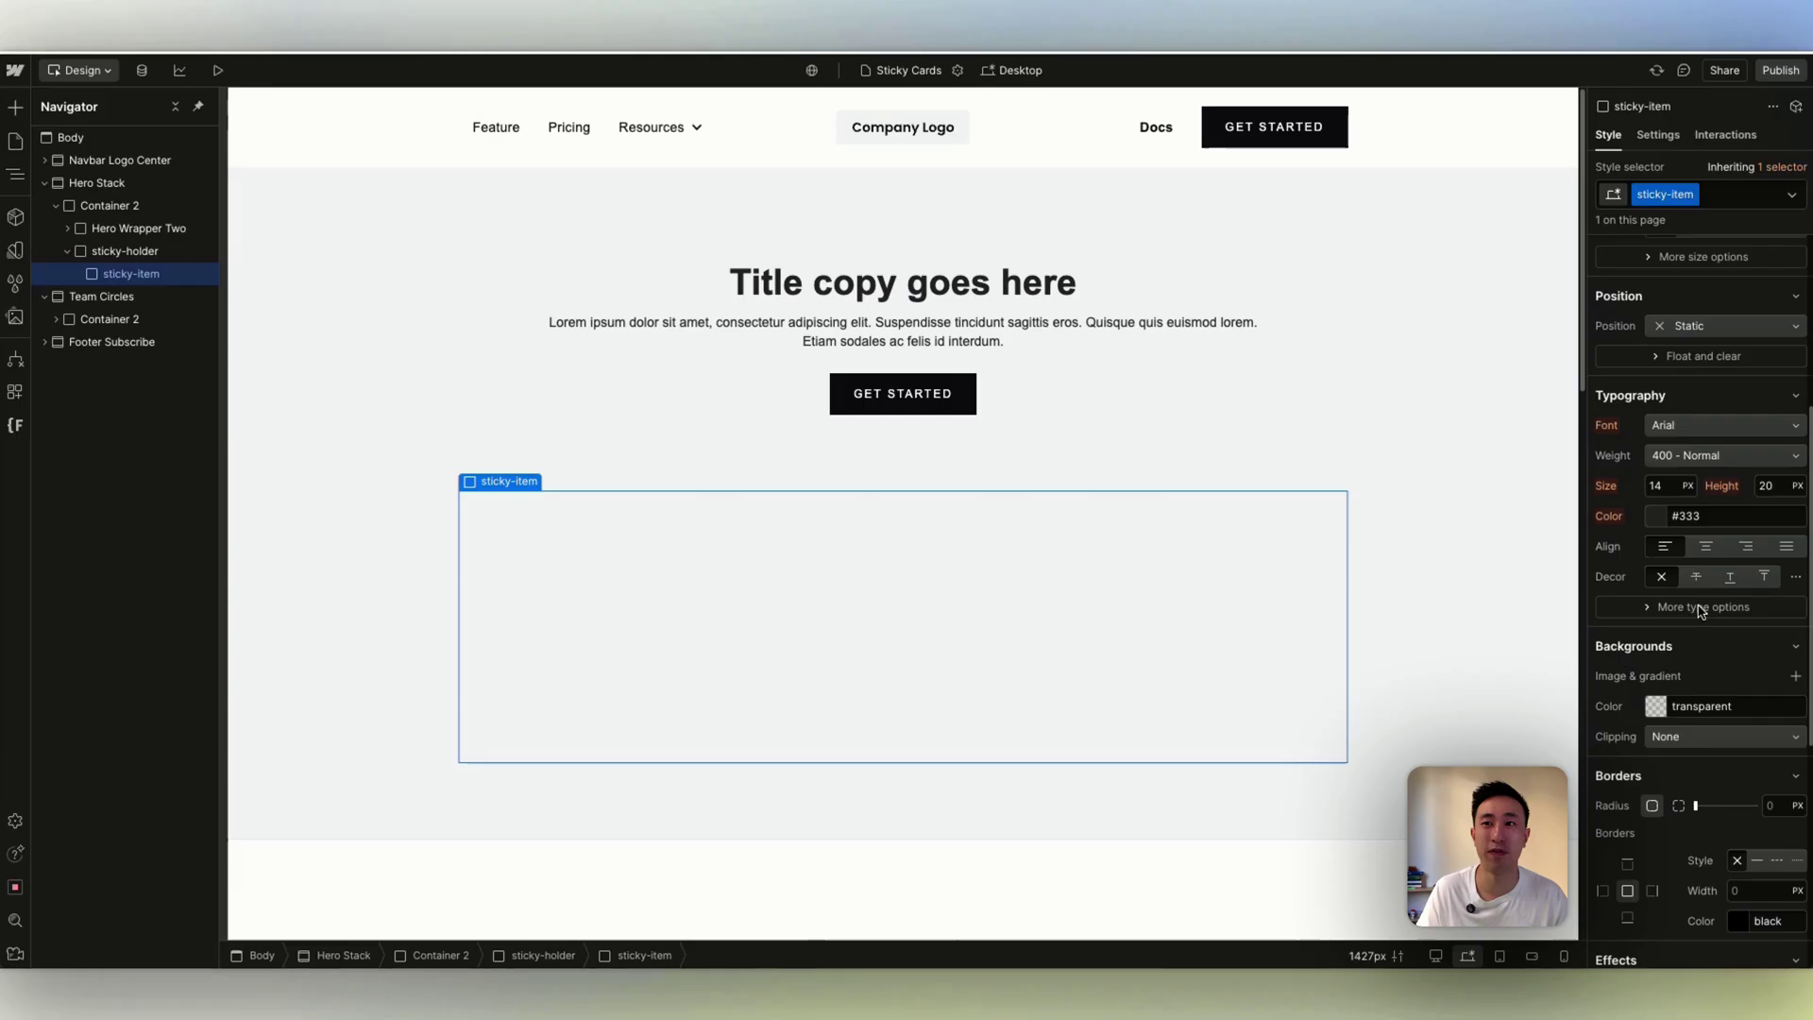
click(1655, 695)
click(1660, 718)
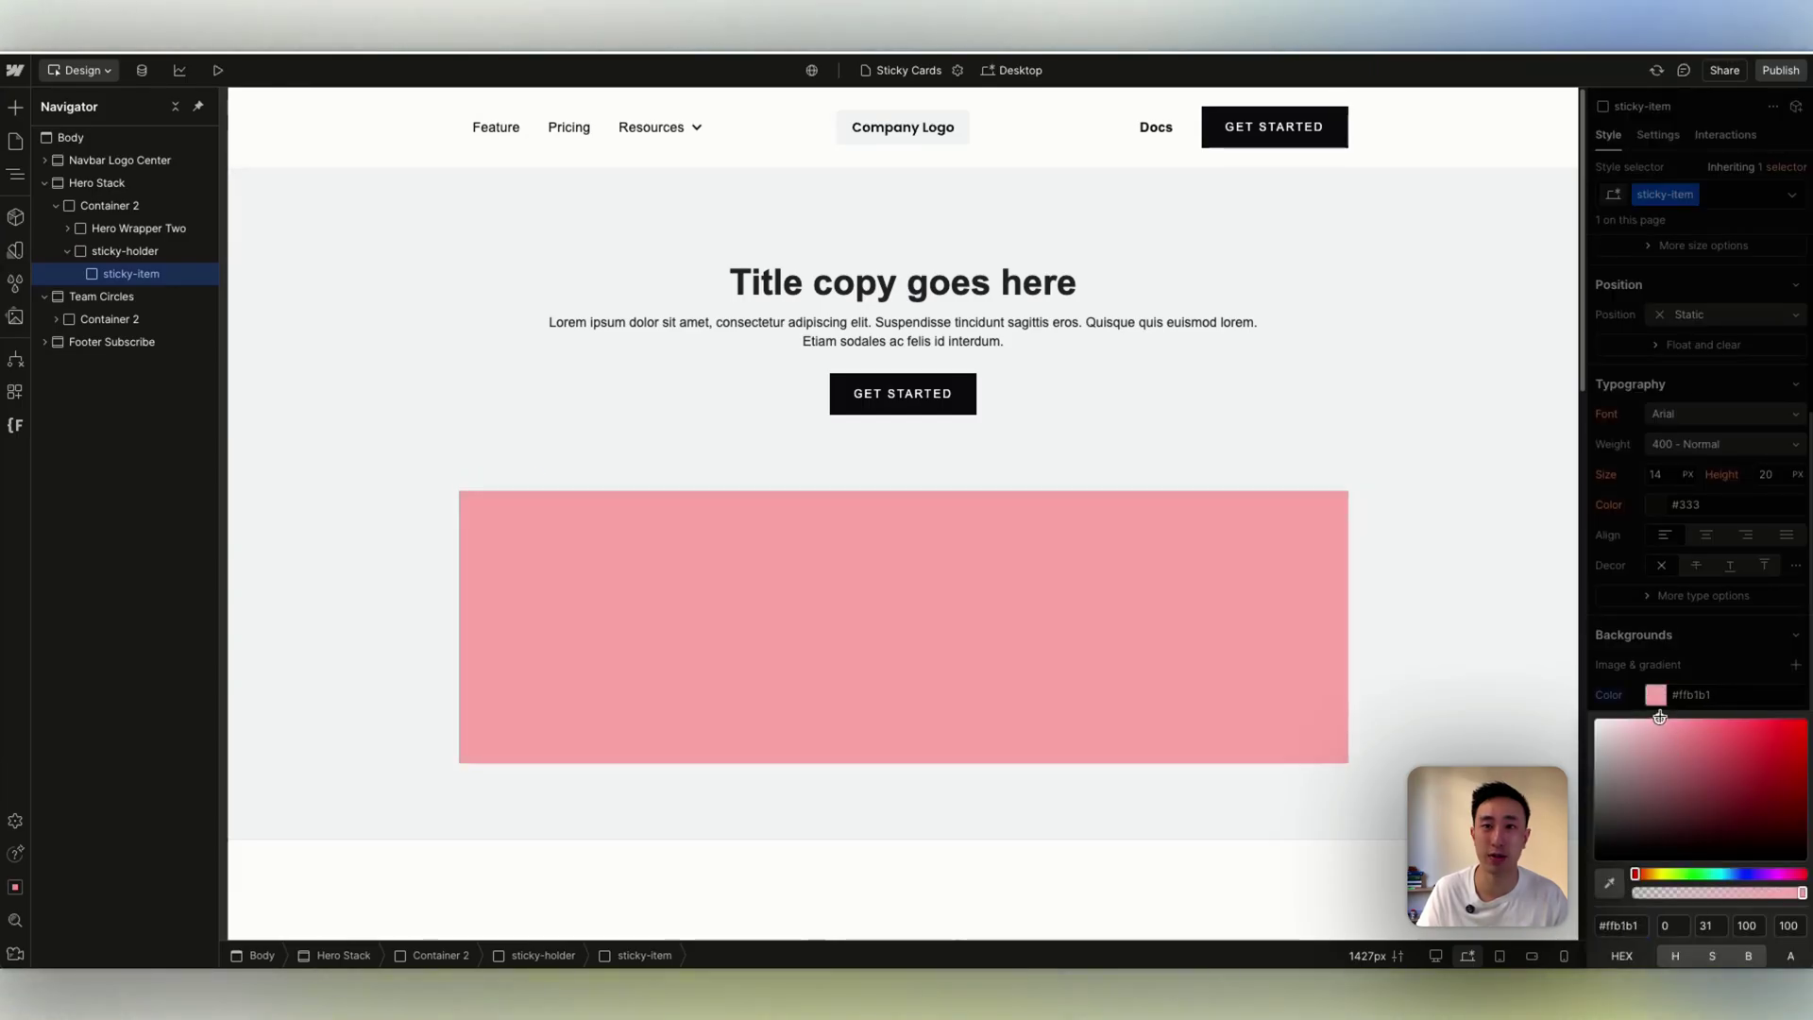
Add an H2 heading inside sticky-item with the text "Card 01".
key(super+k)
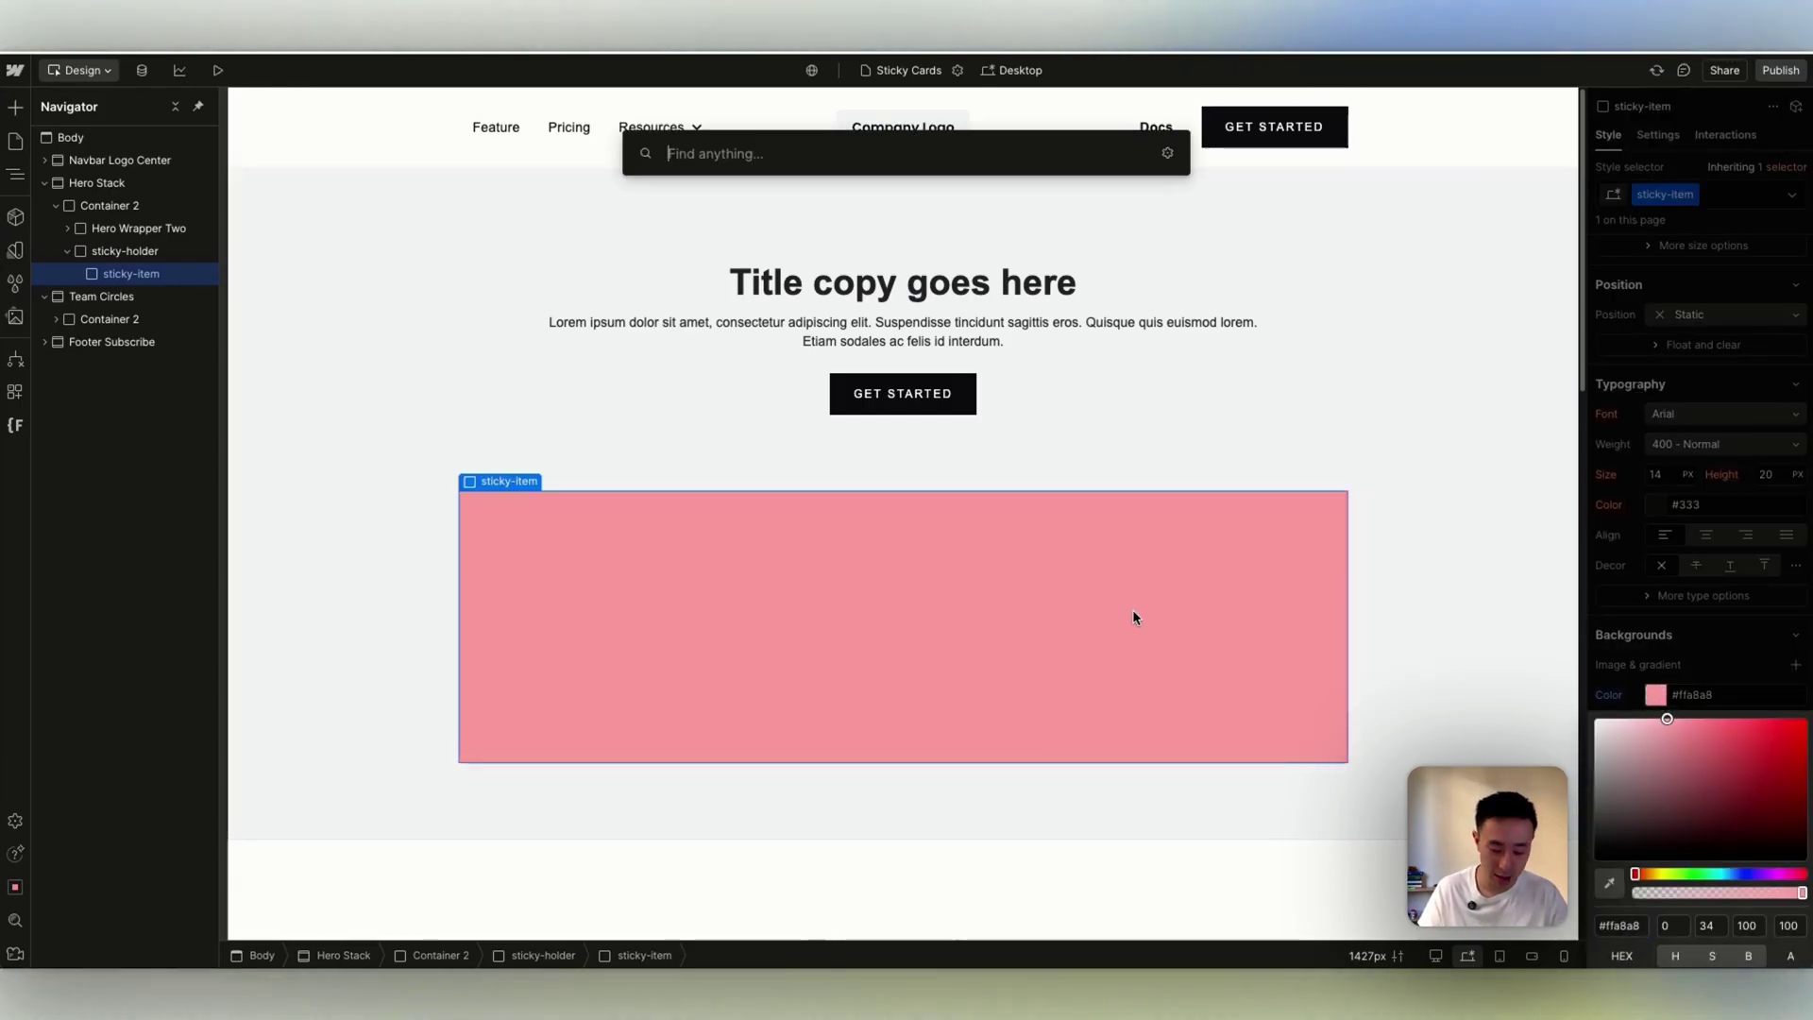
text(head)
key(Return)
click(556, 588)
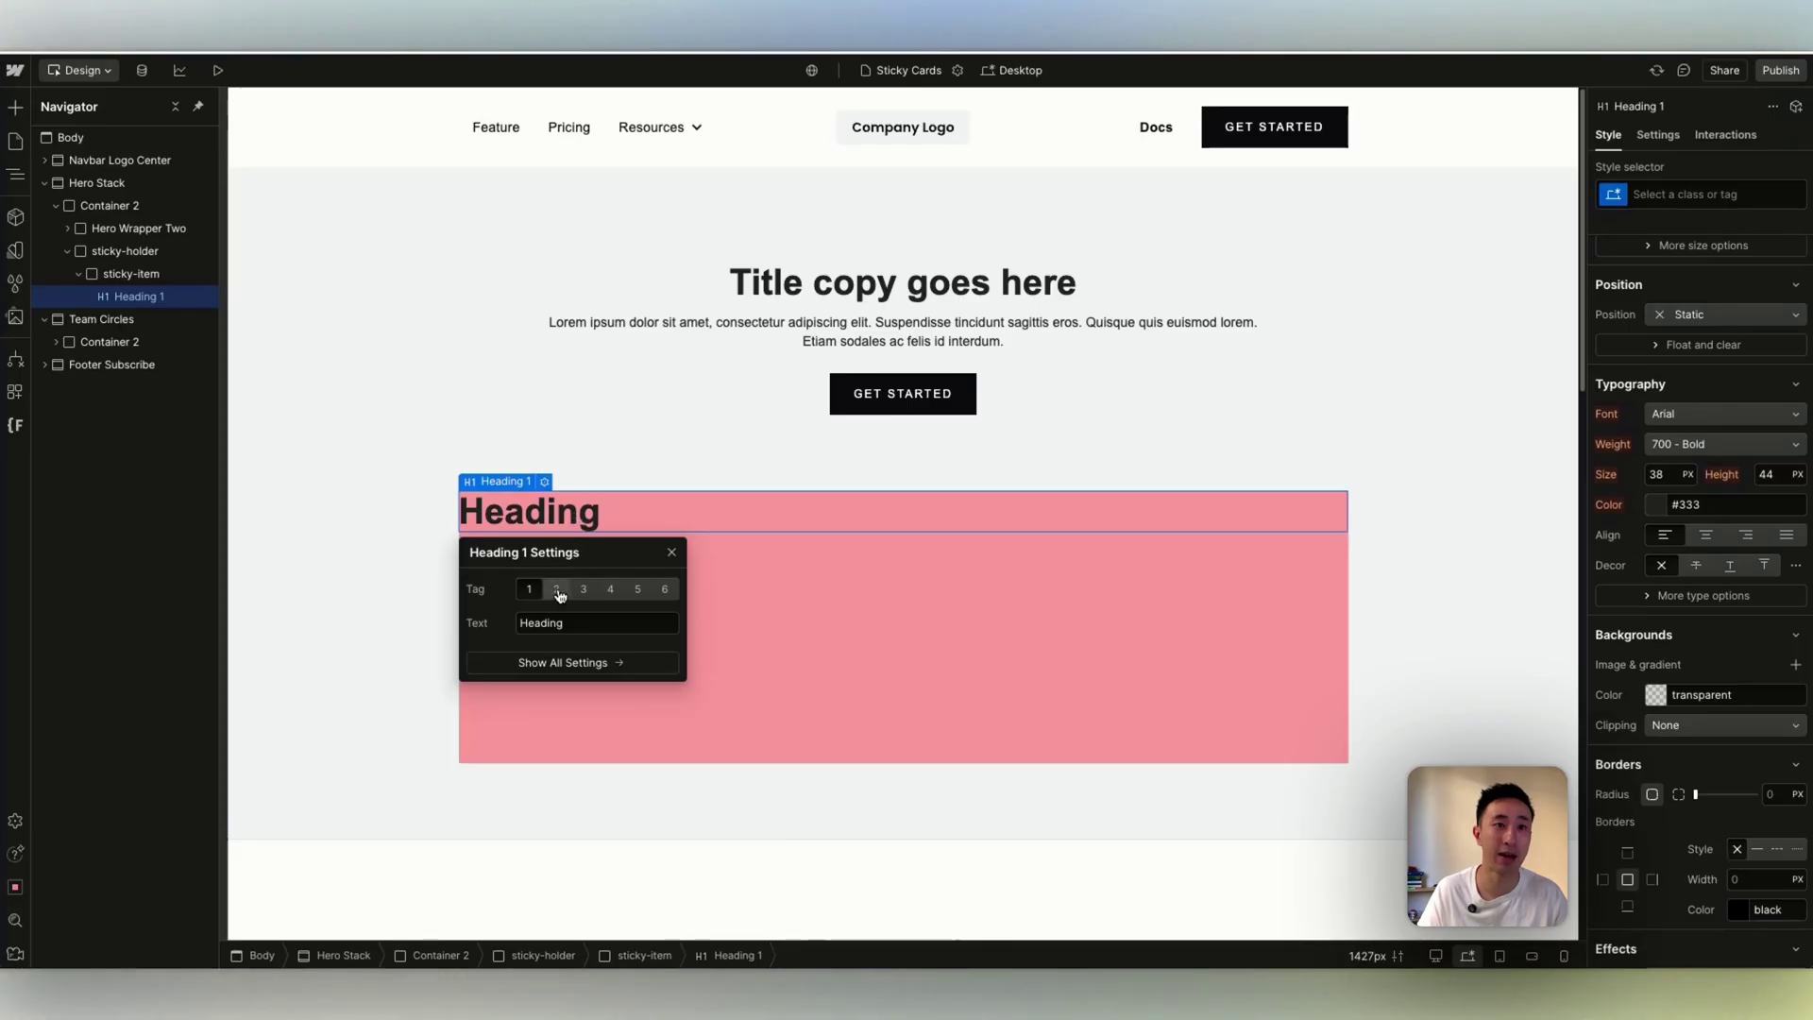
double_click(563, 500)
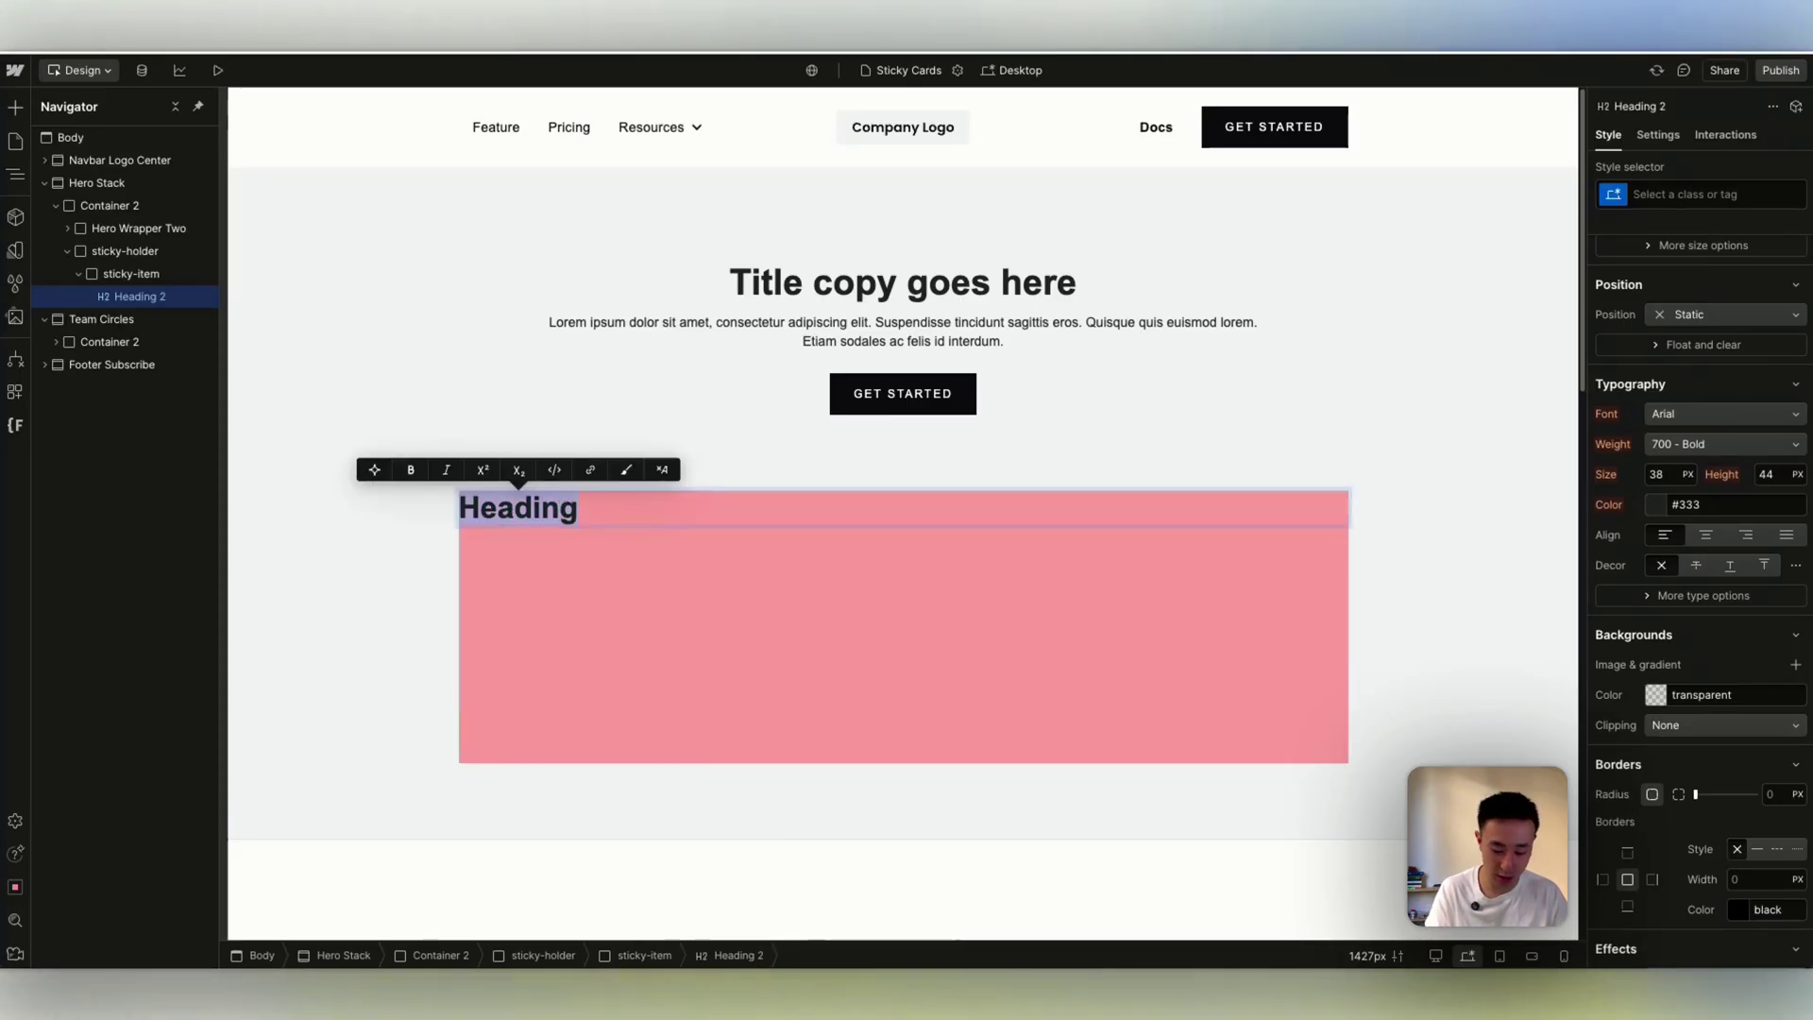
text(Card 01)
Set sticky-item's display to Flex and centre its content both horizontally and vertically.
click(710, 564)
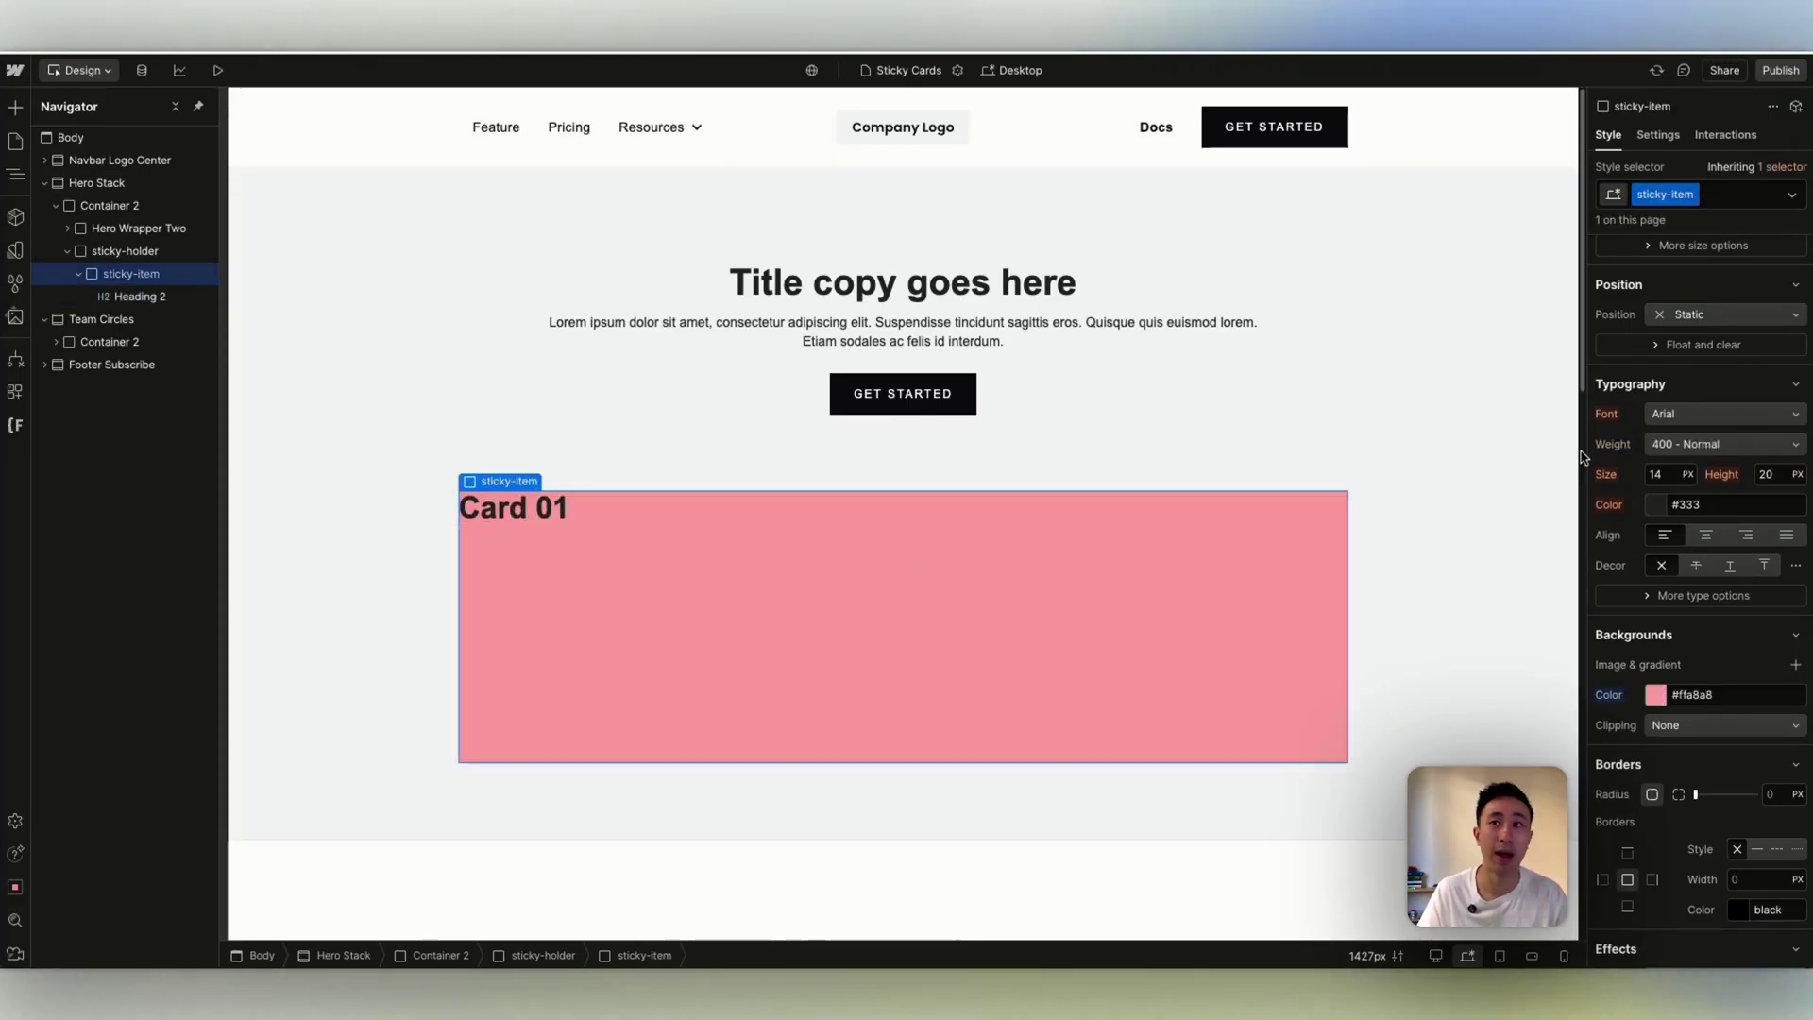
click(1701, 283)
click(1673, 362)
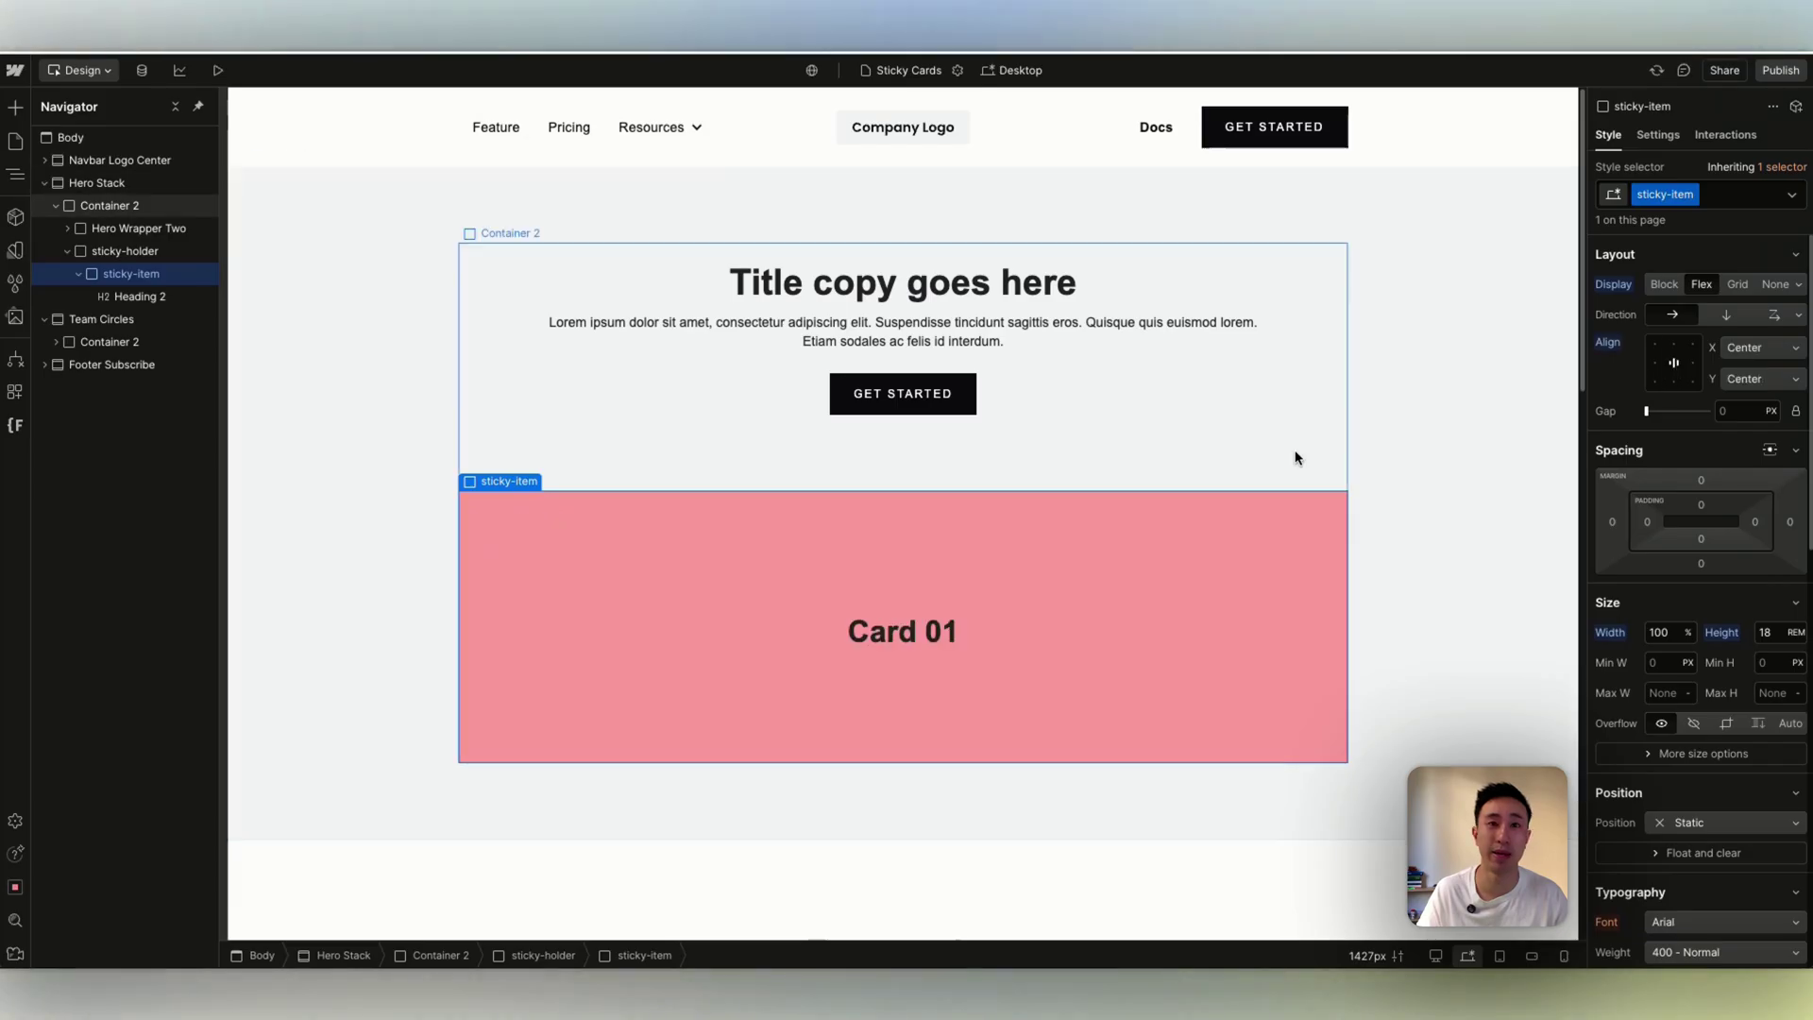
click(1295, 457)
click(1278, 586)
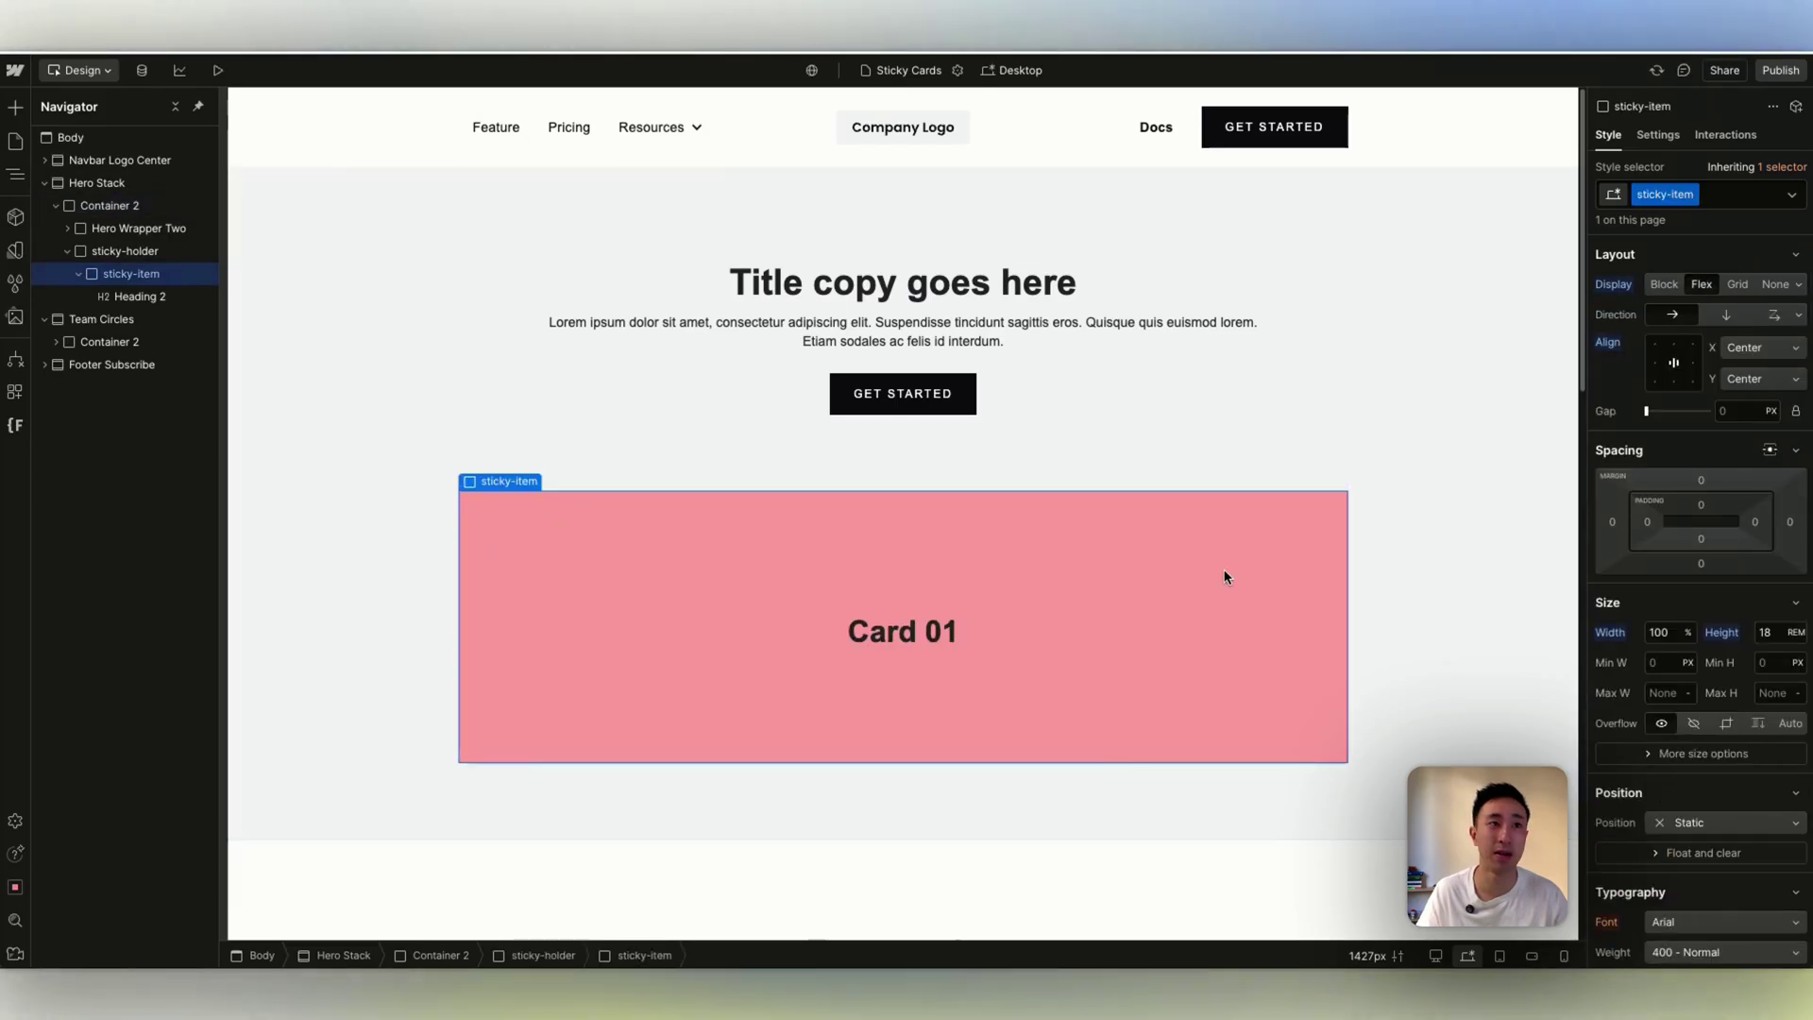
click(144, 255)
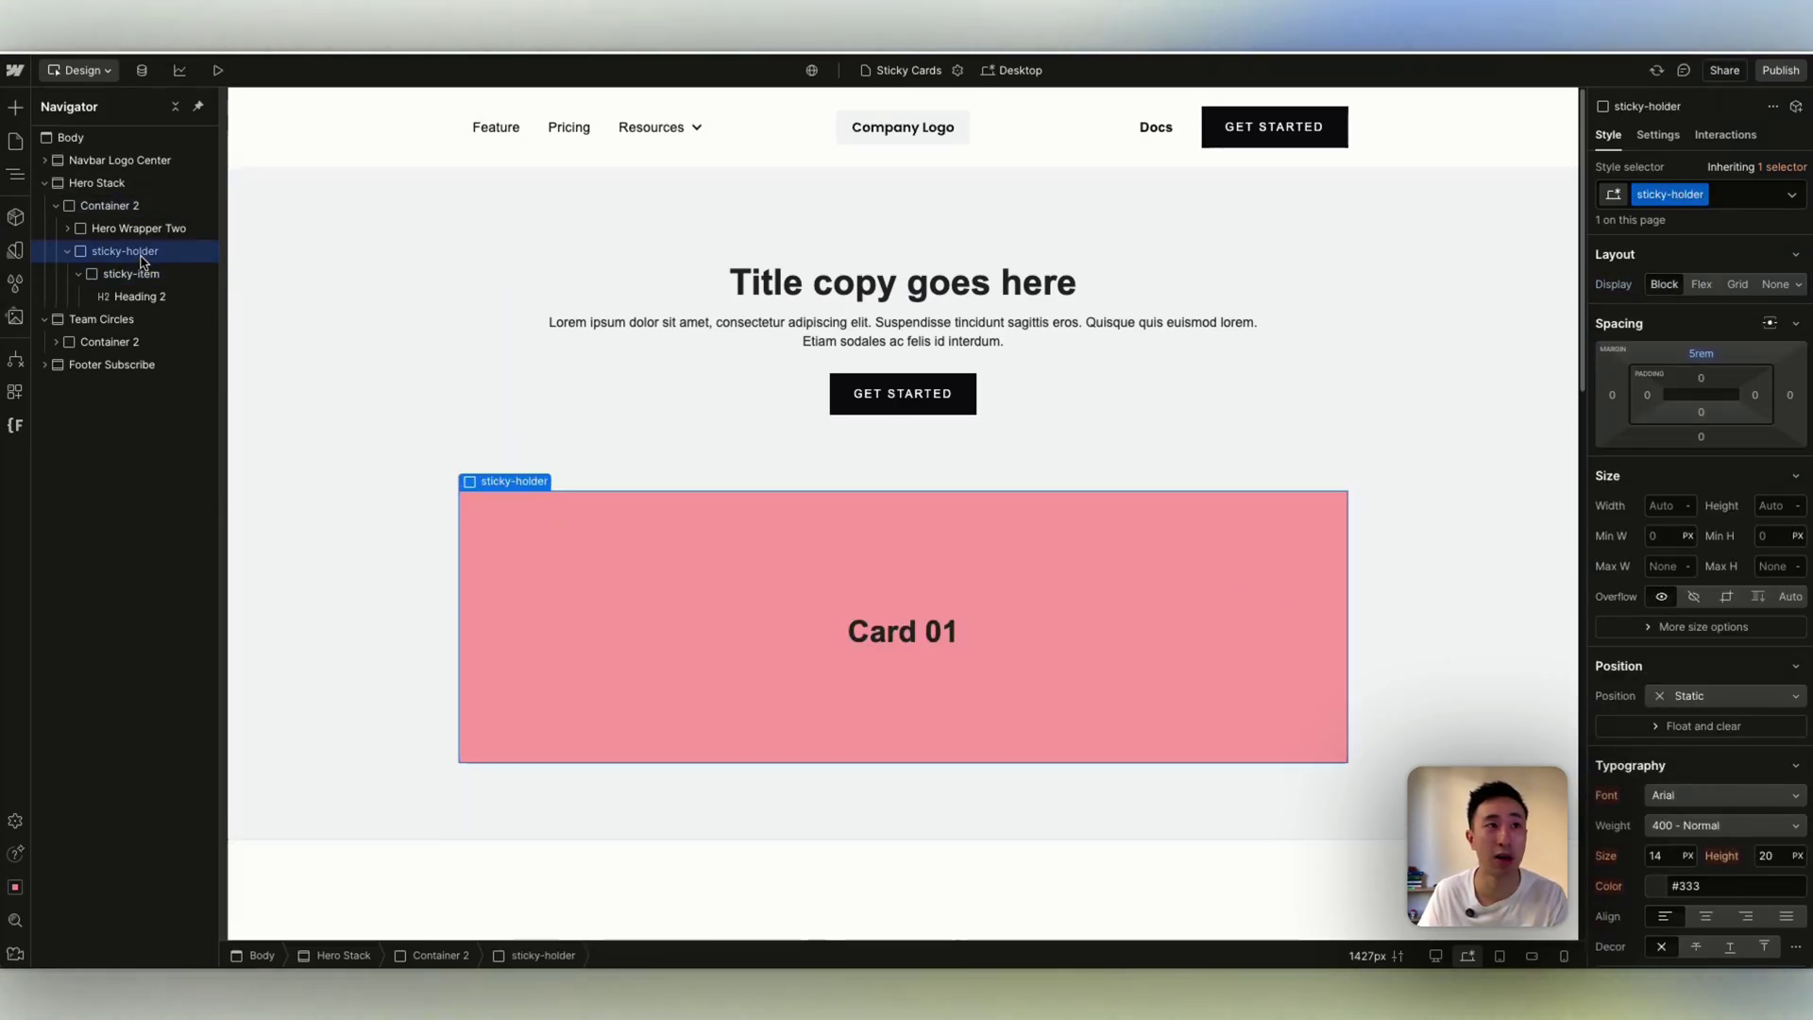
click(124, 279)
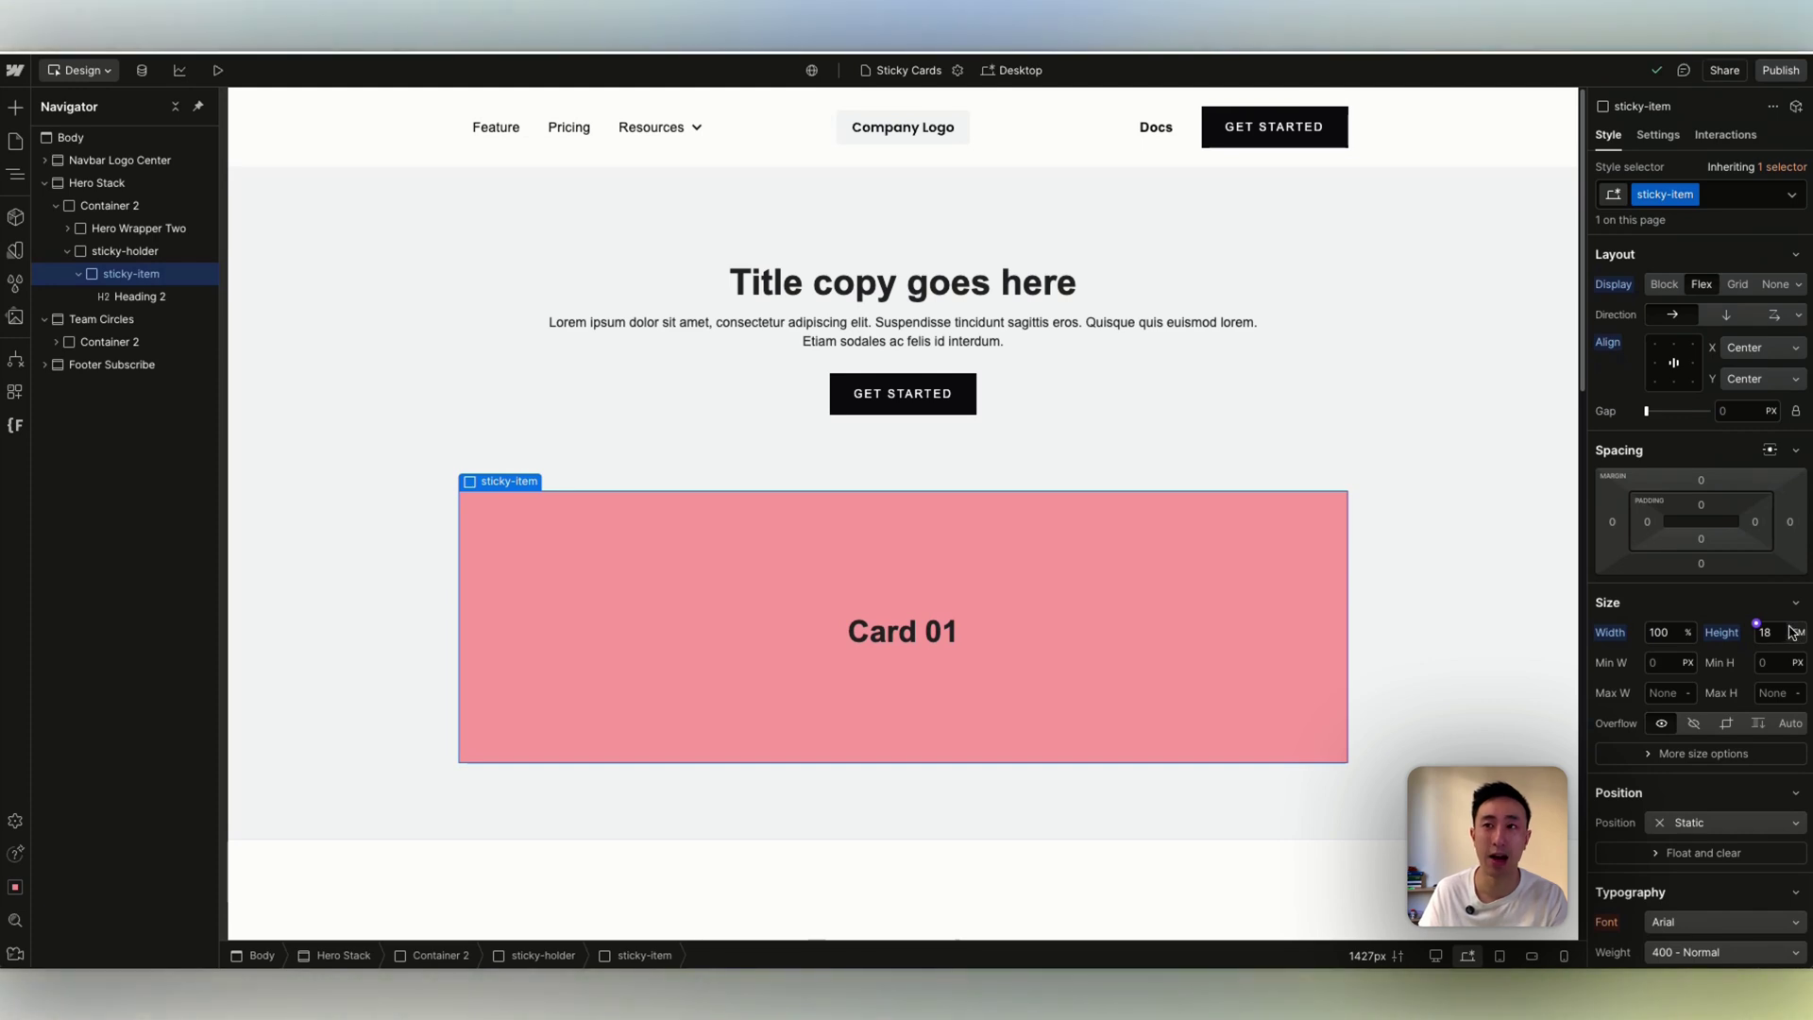
scroll(1781, 628, down, 6)
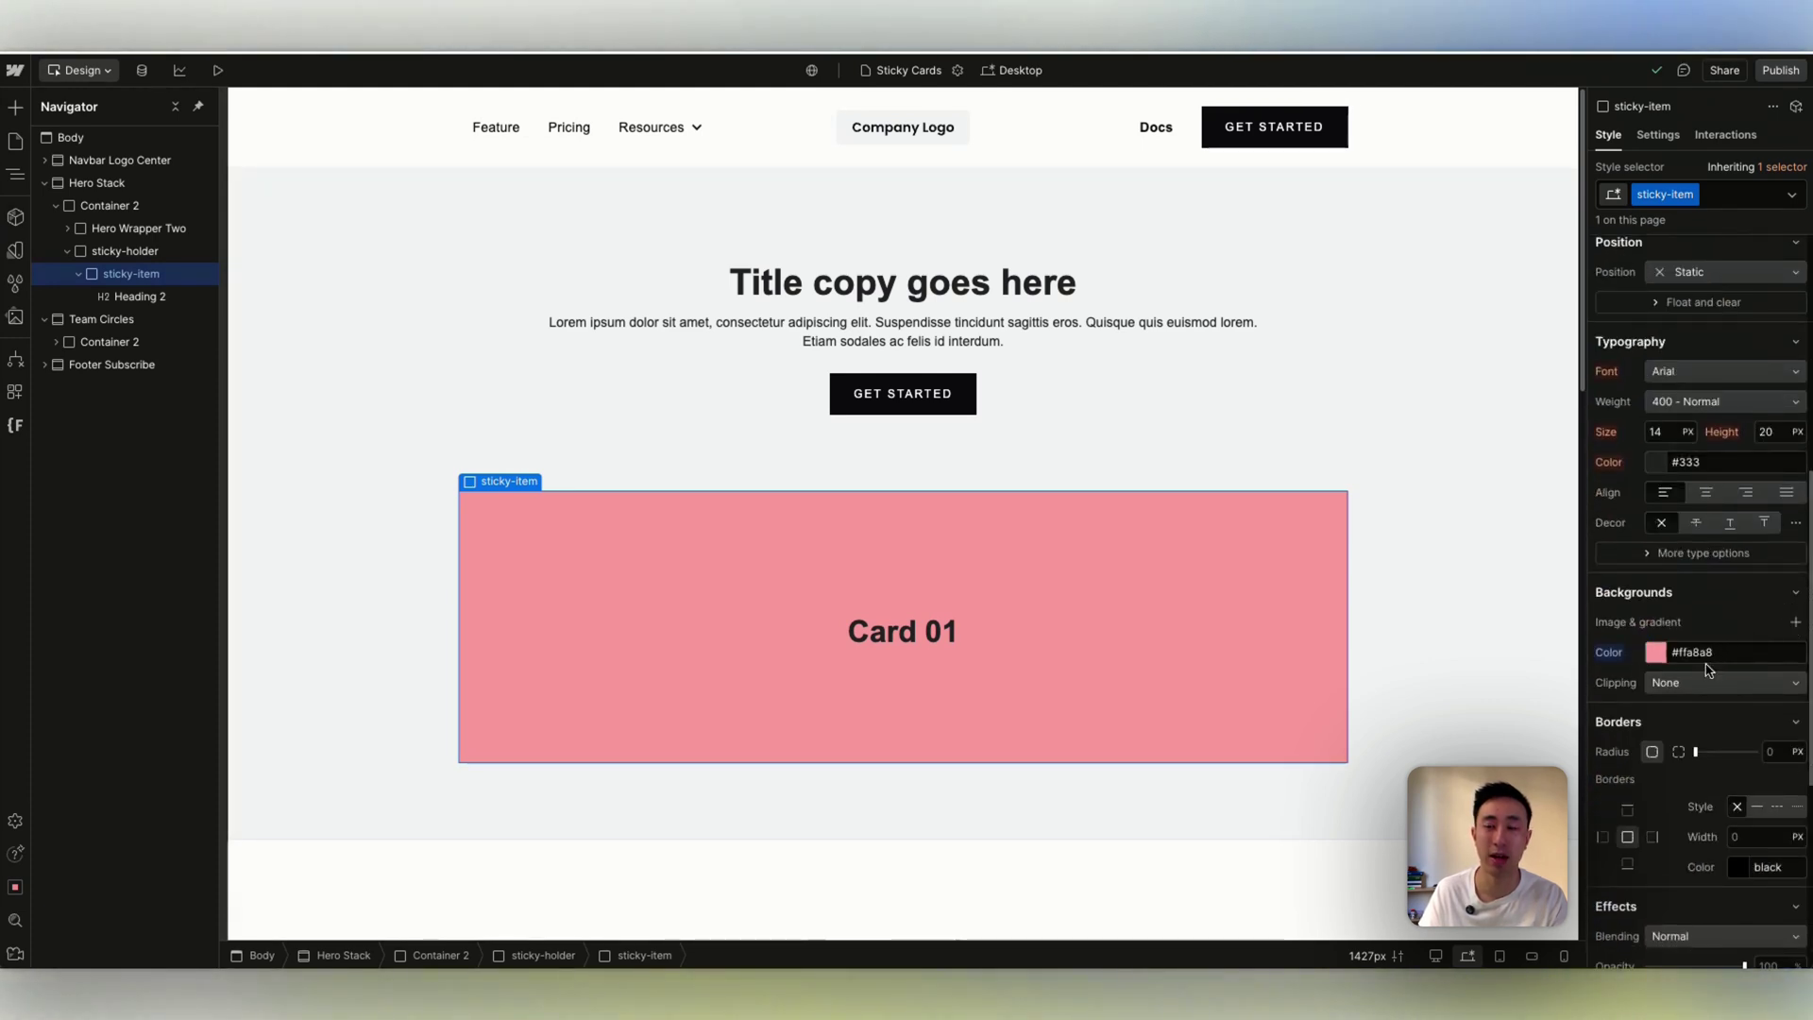
click(936, 641)
click(752, 578)
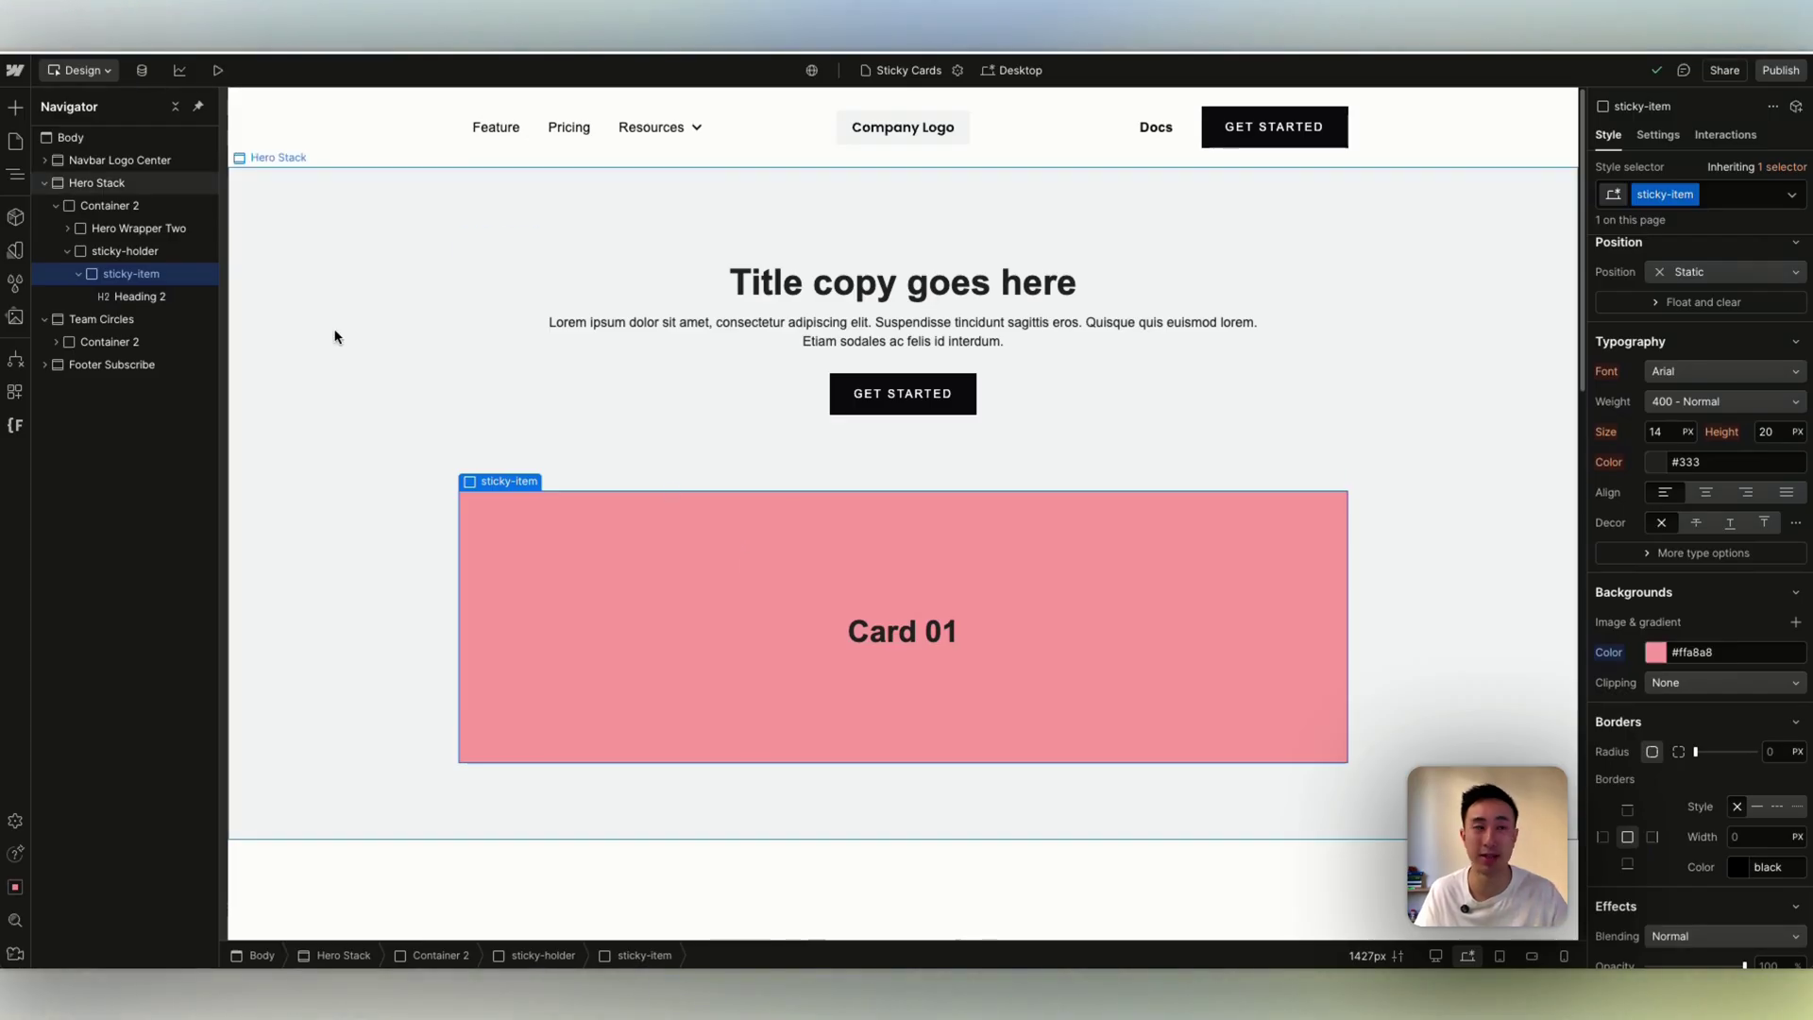
Duplicate the sticky-item card three times inside sticky-holder.
click(79, 274)
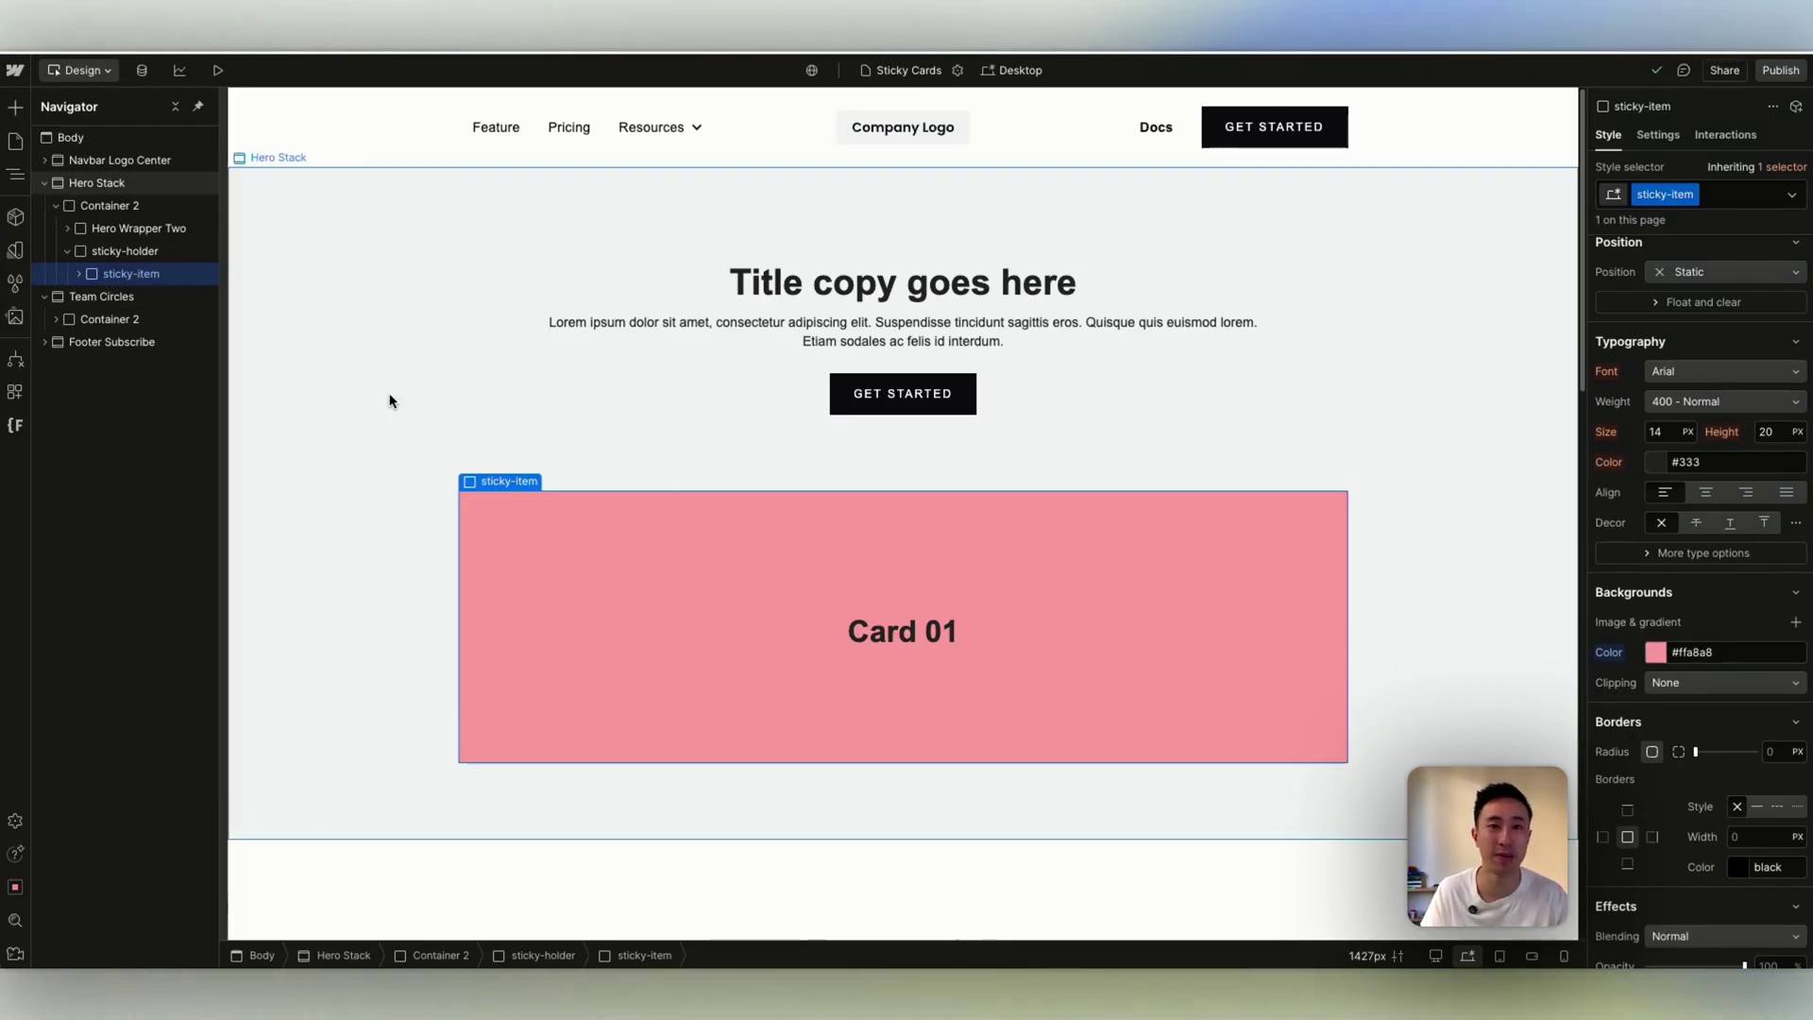
key(ctrl+d)
key(ctrl+d)
key(ctrl+d)
scroll(906, 510, down, 4)
scroll(909, 502, up, 1)
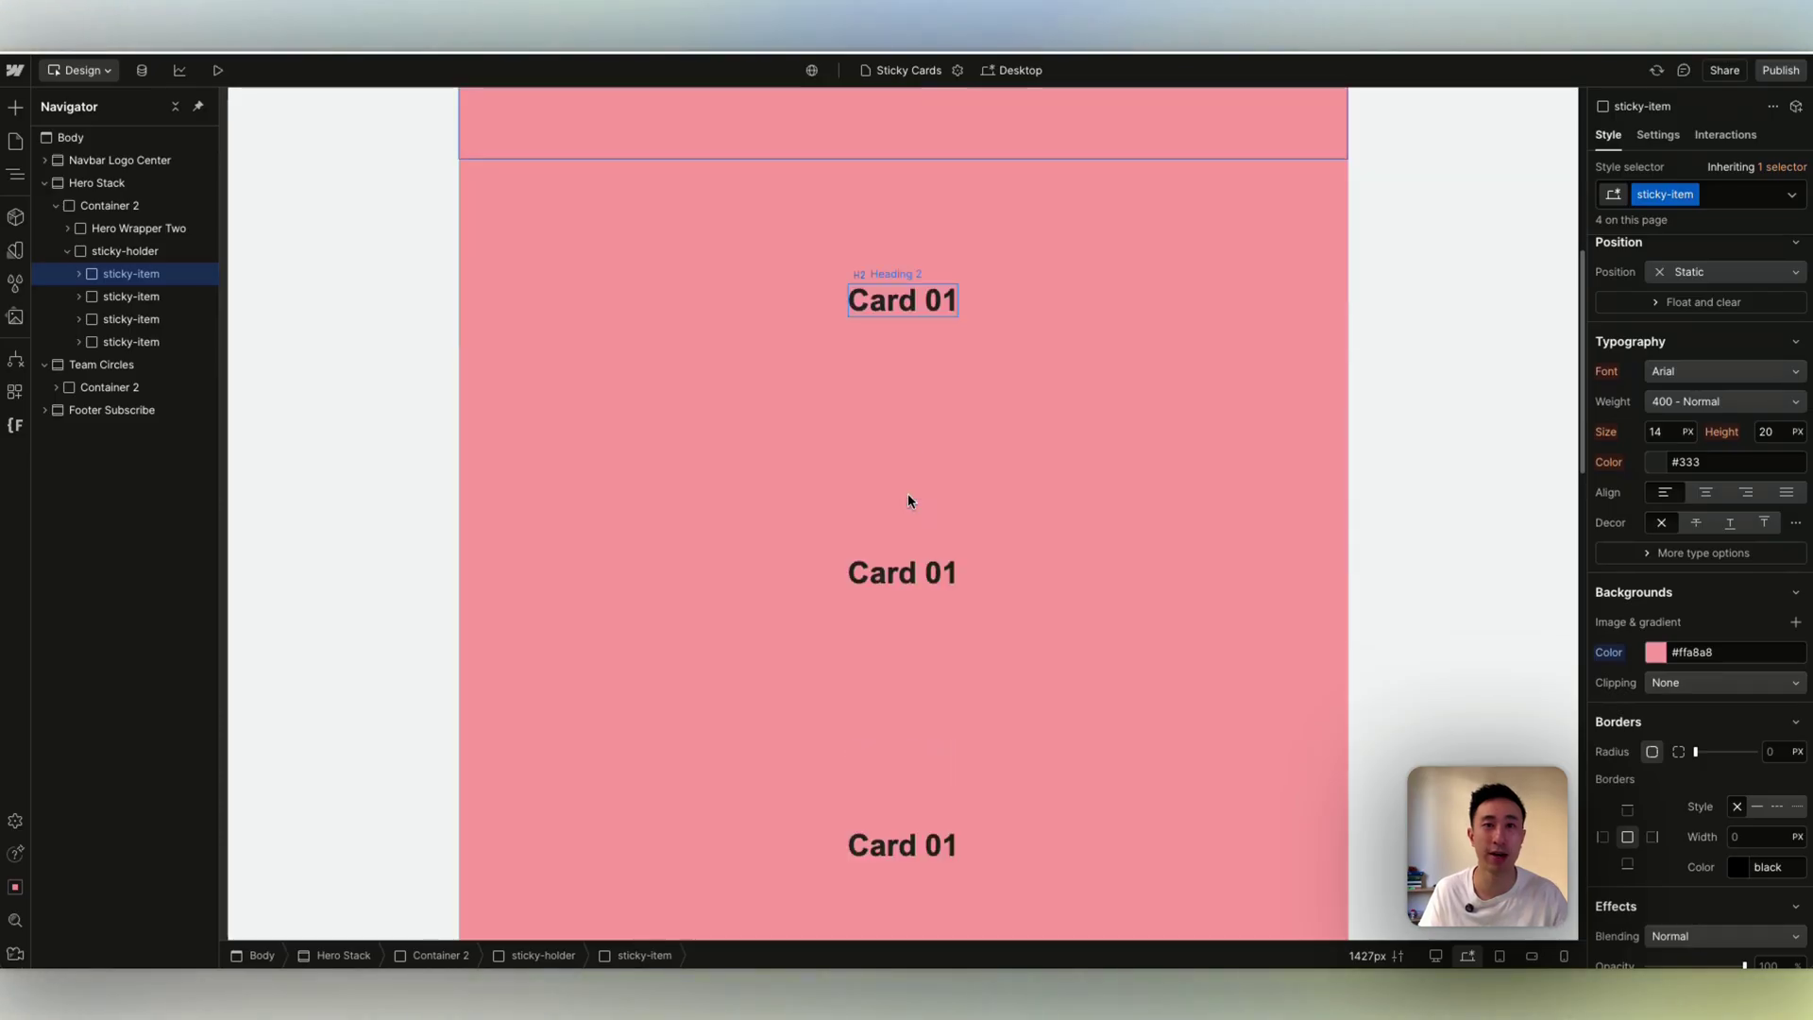
Change the headings of the three duplicated cards to "Card 02", "Card 03" and "Card 04".
double_click(954, 288)
key(BackSpace)
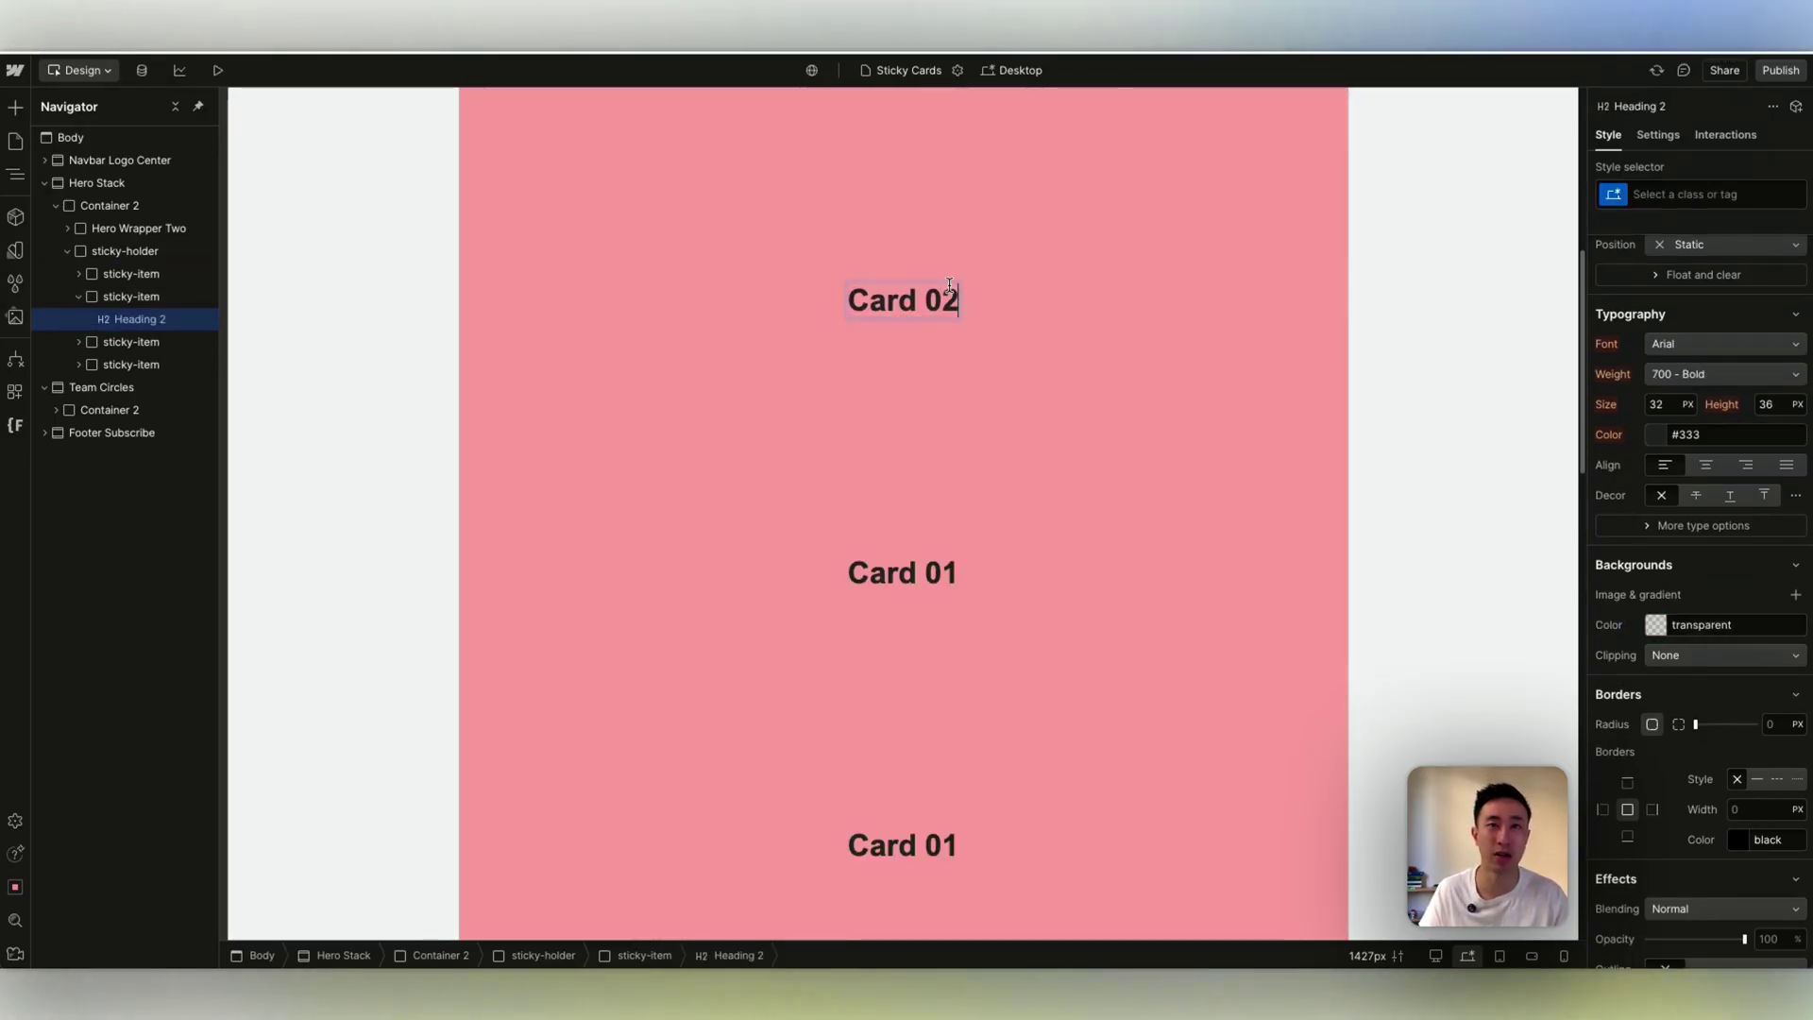
double_click(945, 587)
key(BackSpace)
text(3)
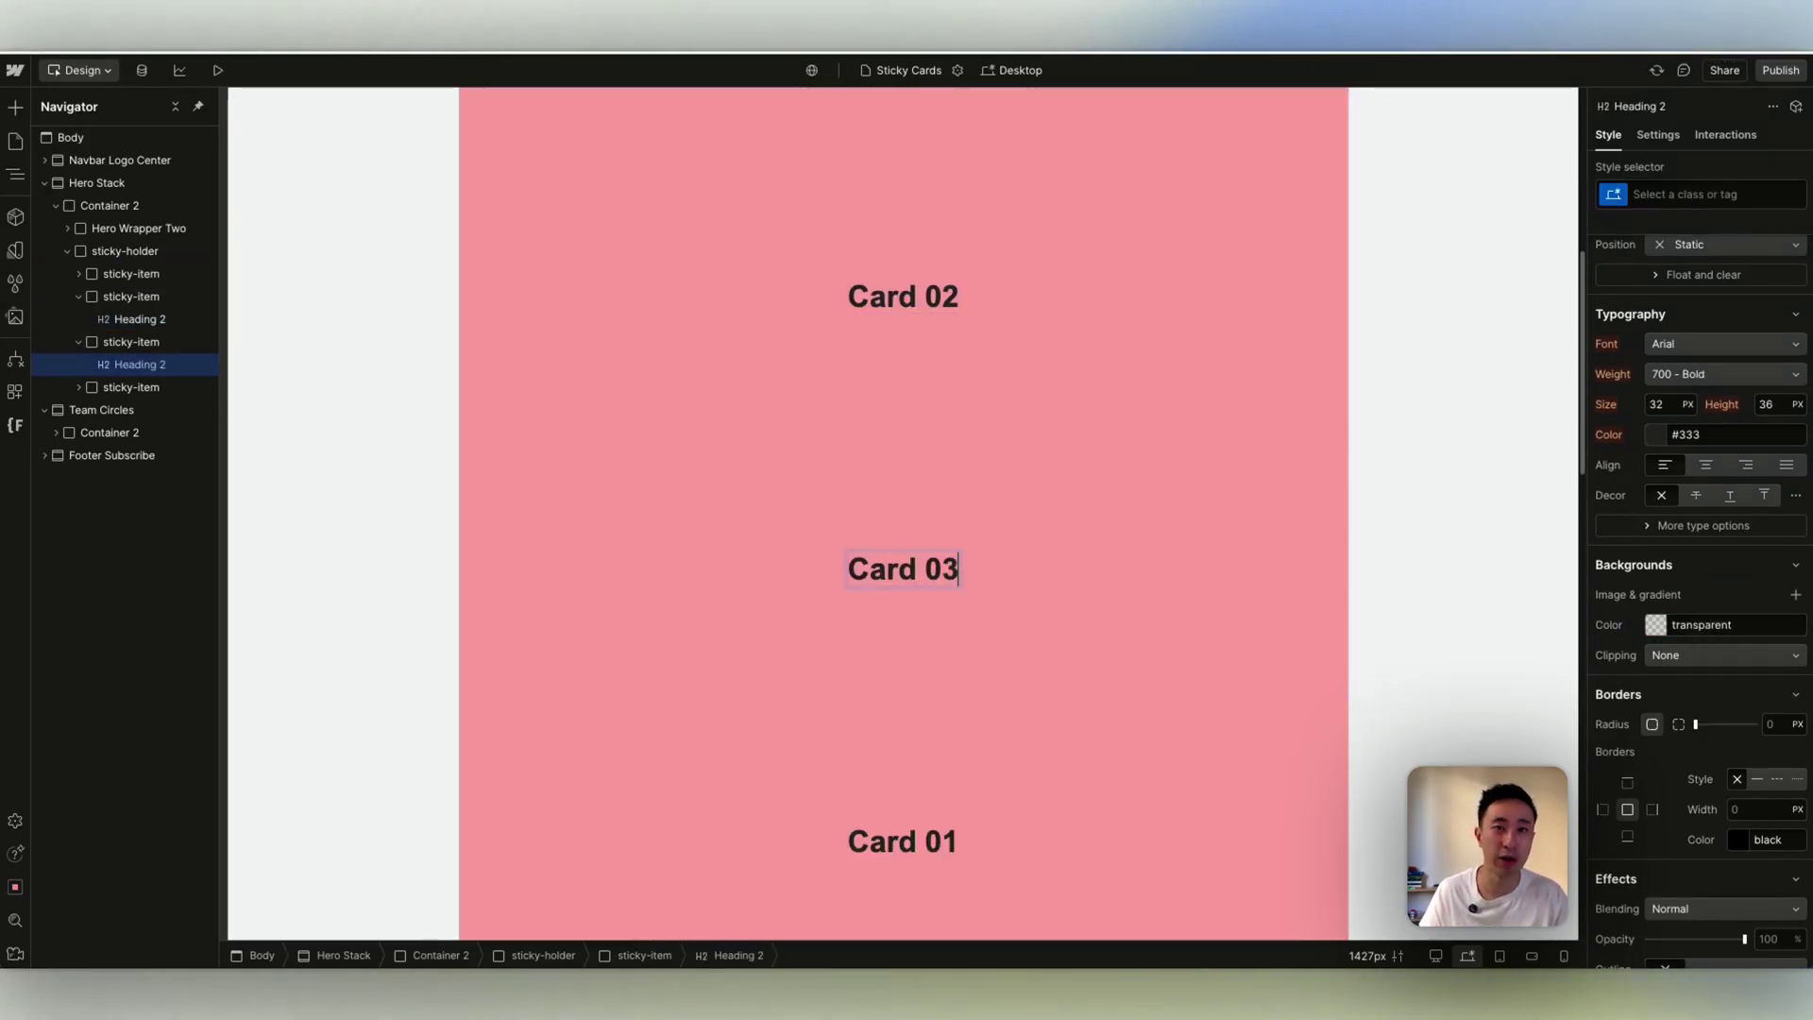
scroll(935, 753, down, 1)
click(935, 752)
double_click(935, 753)
key(BackSpace)
text(4)
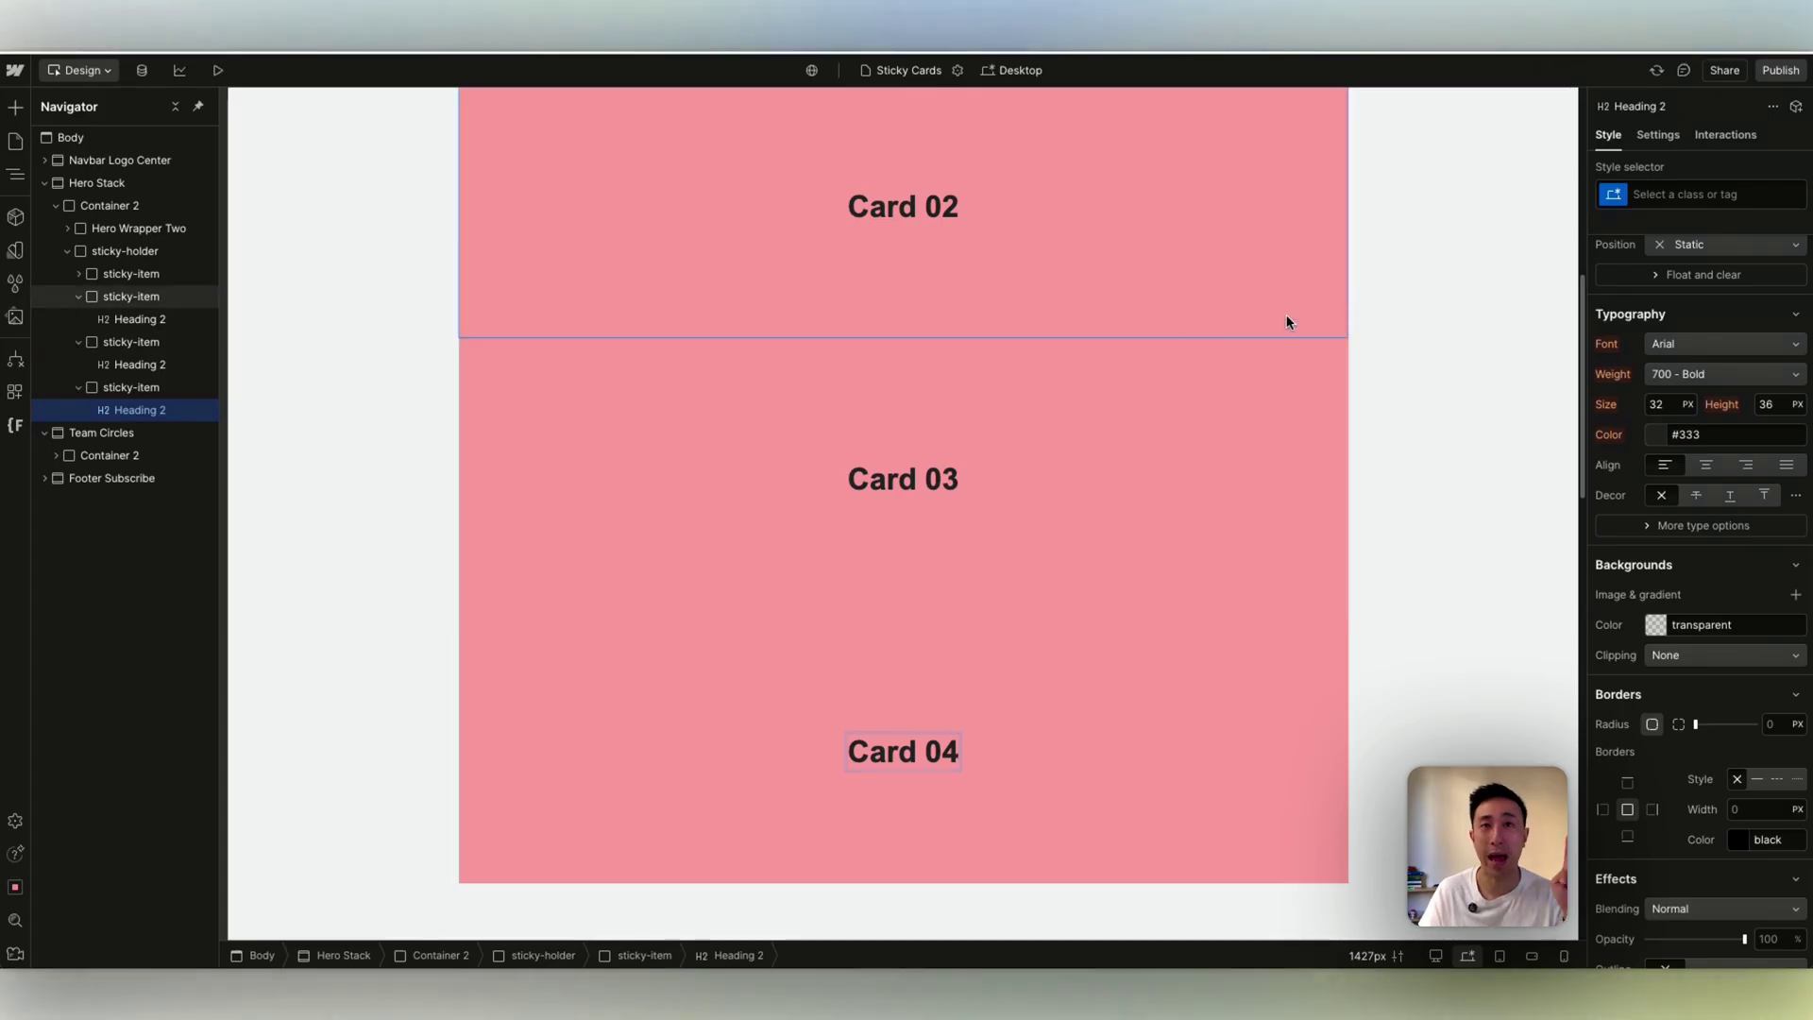
Add the combo class 01 to the Card 01 block and give it a stronger red background, #ff7f7f.
scroll(1251, 379, up, 2)
click(1244, 368)
scroll(1245, 369, up, 2)
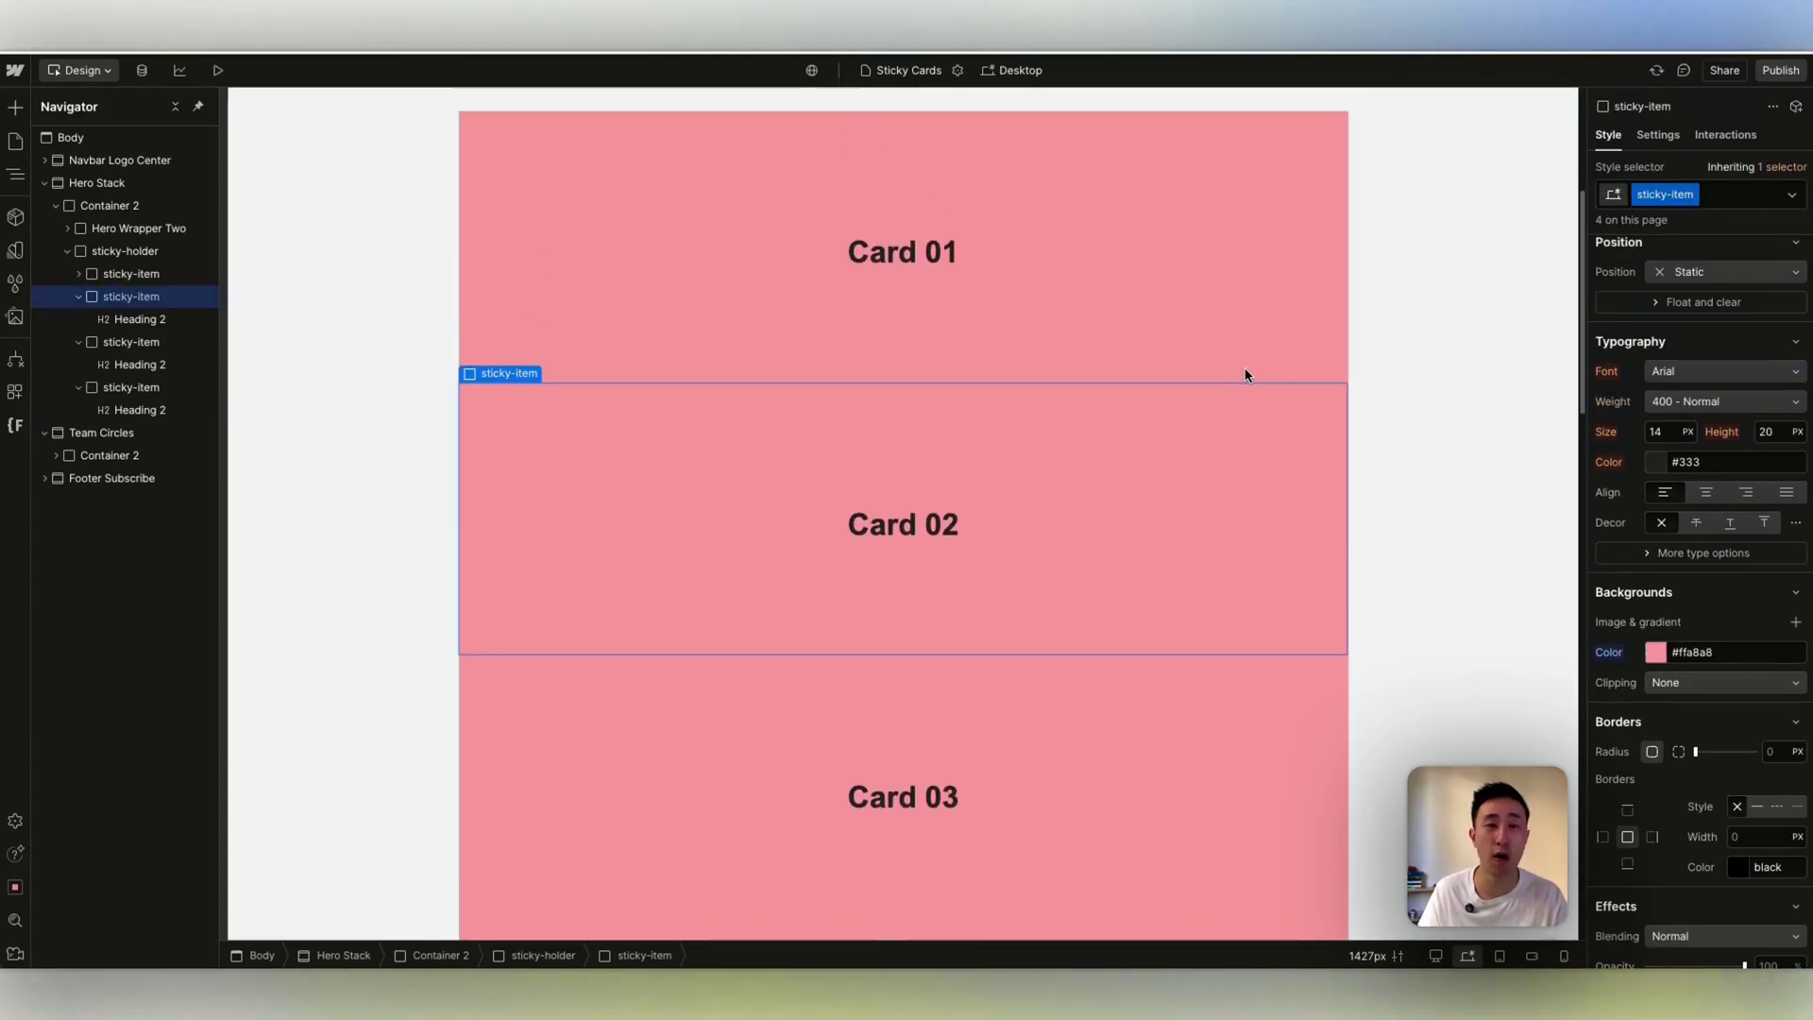
click(1228, 261)
scroll(1227, 260, up, 1)
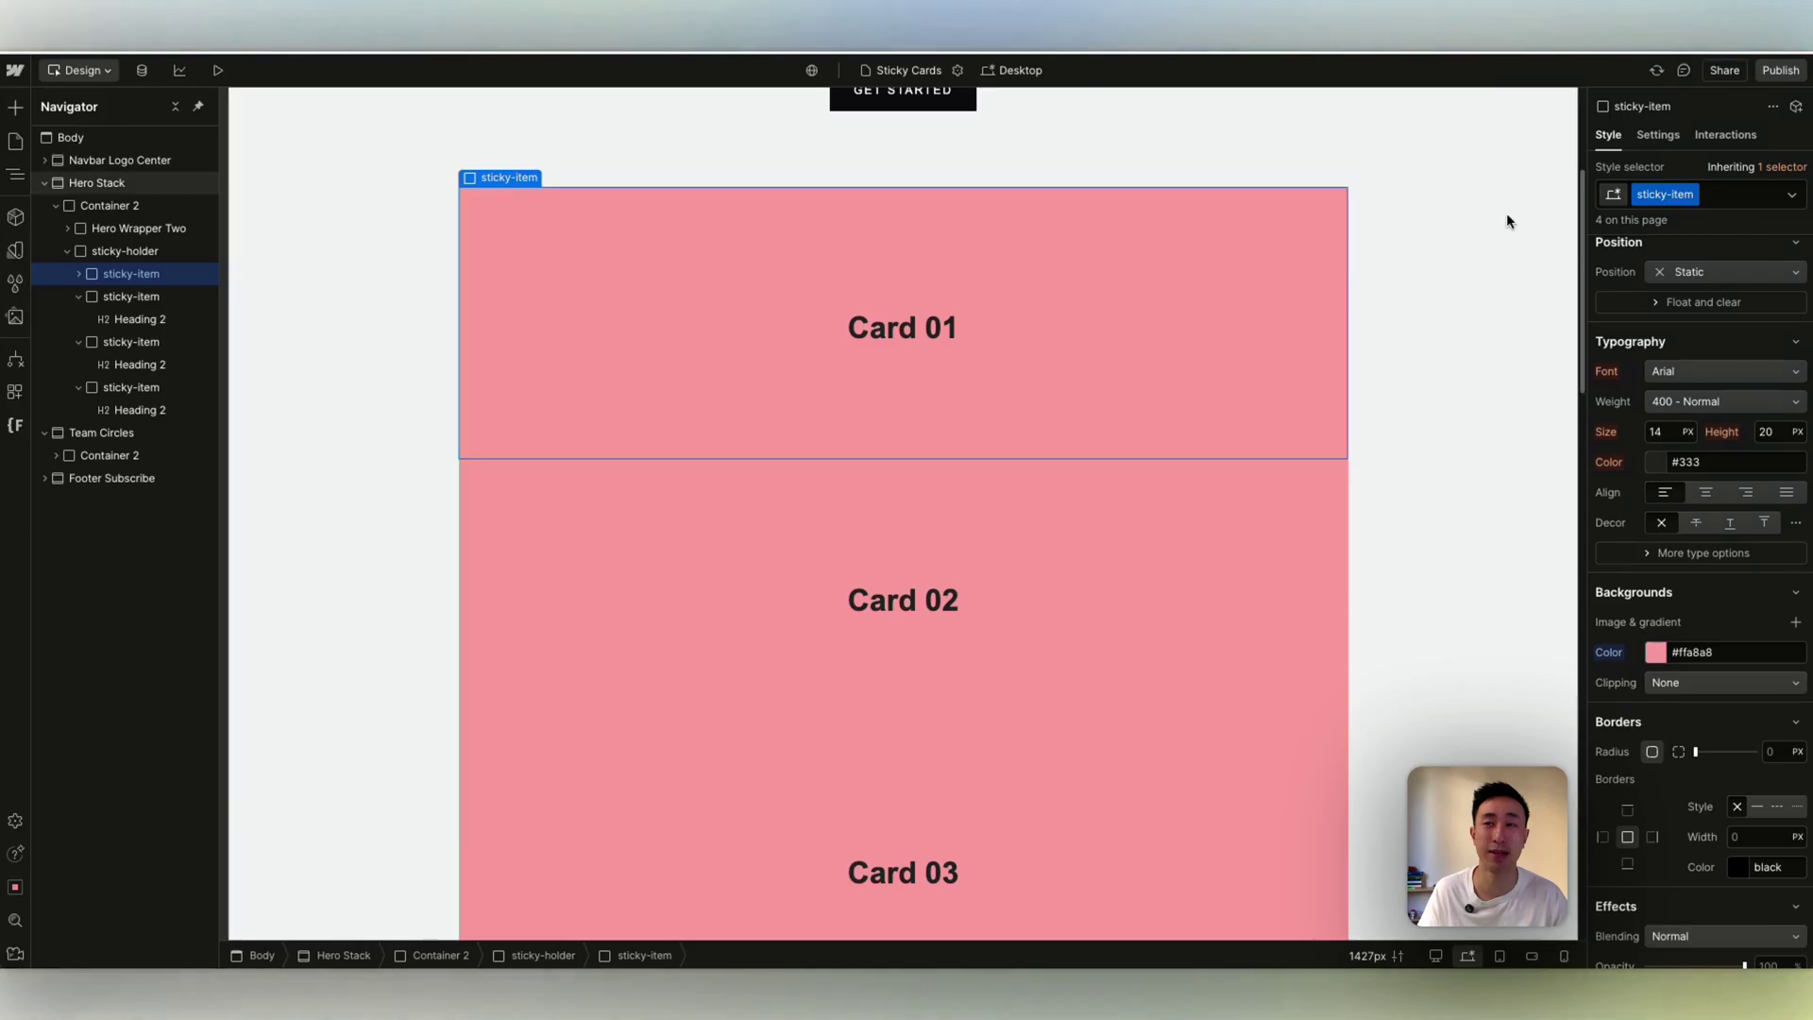
click(1750, 194)
text(01)
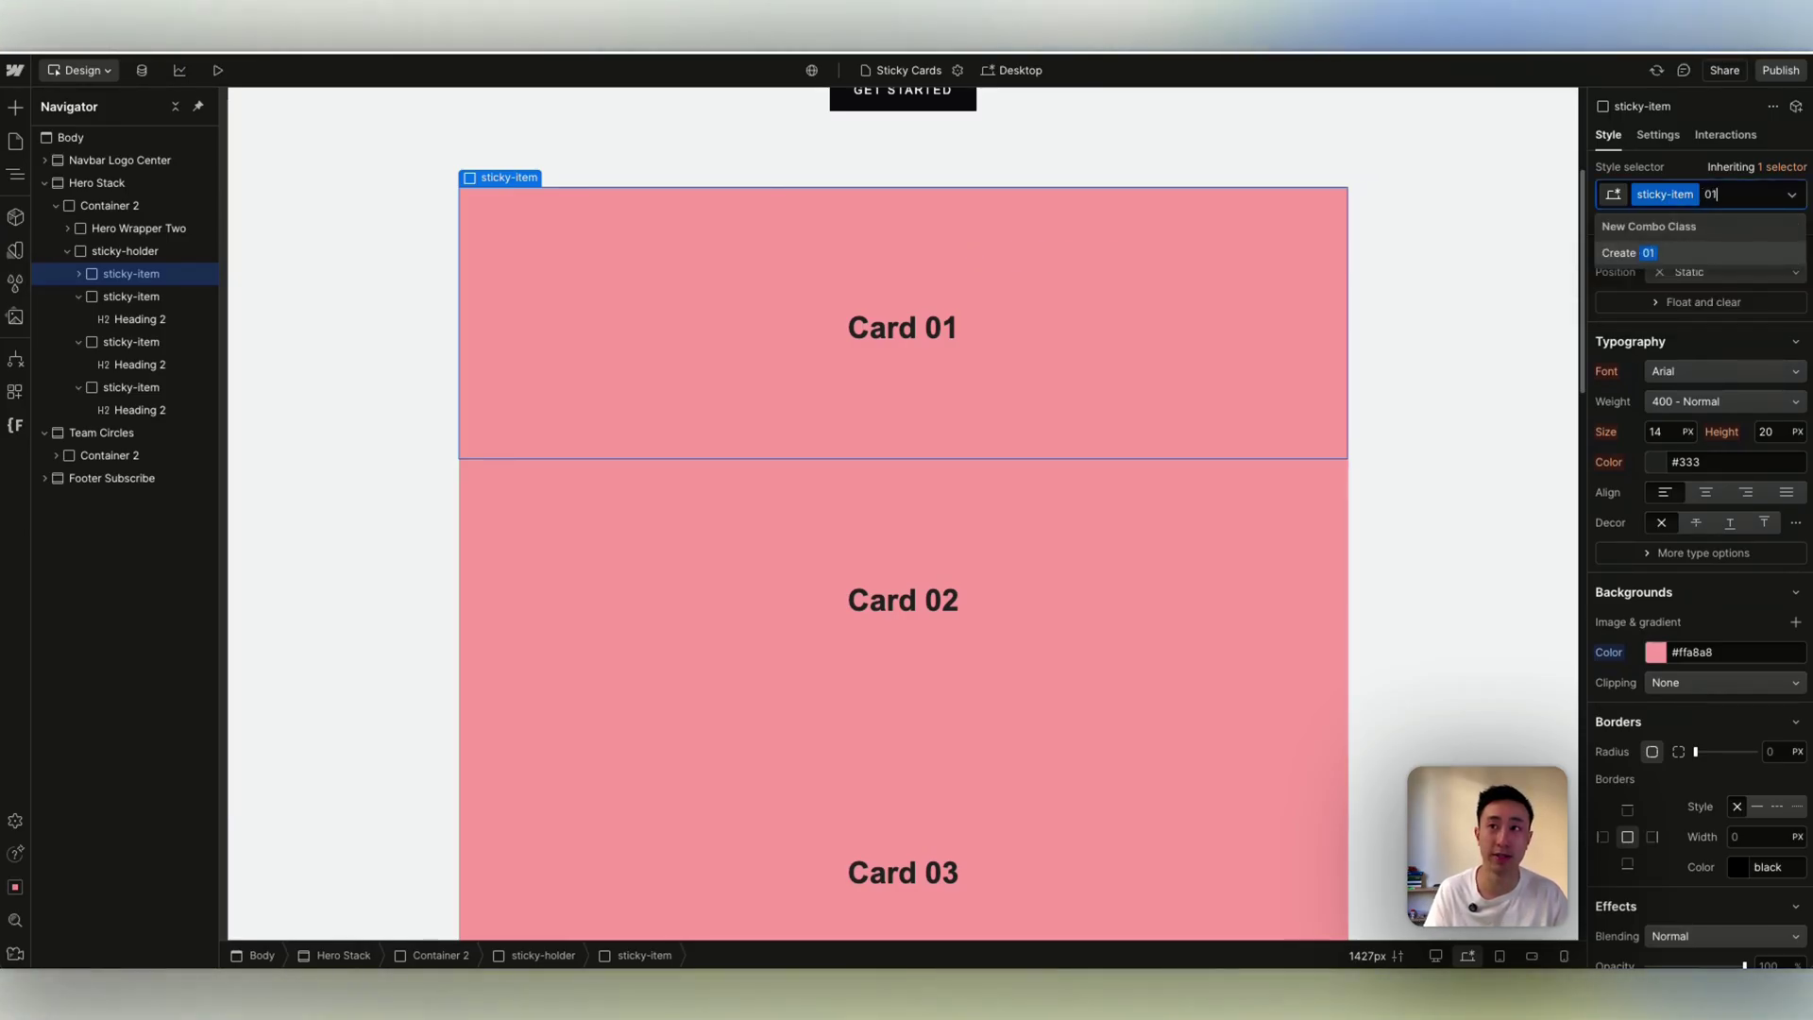
key(Return)
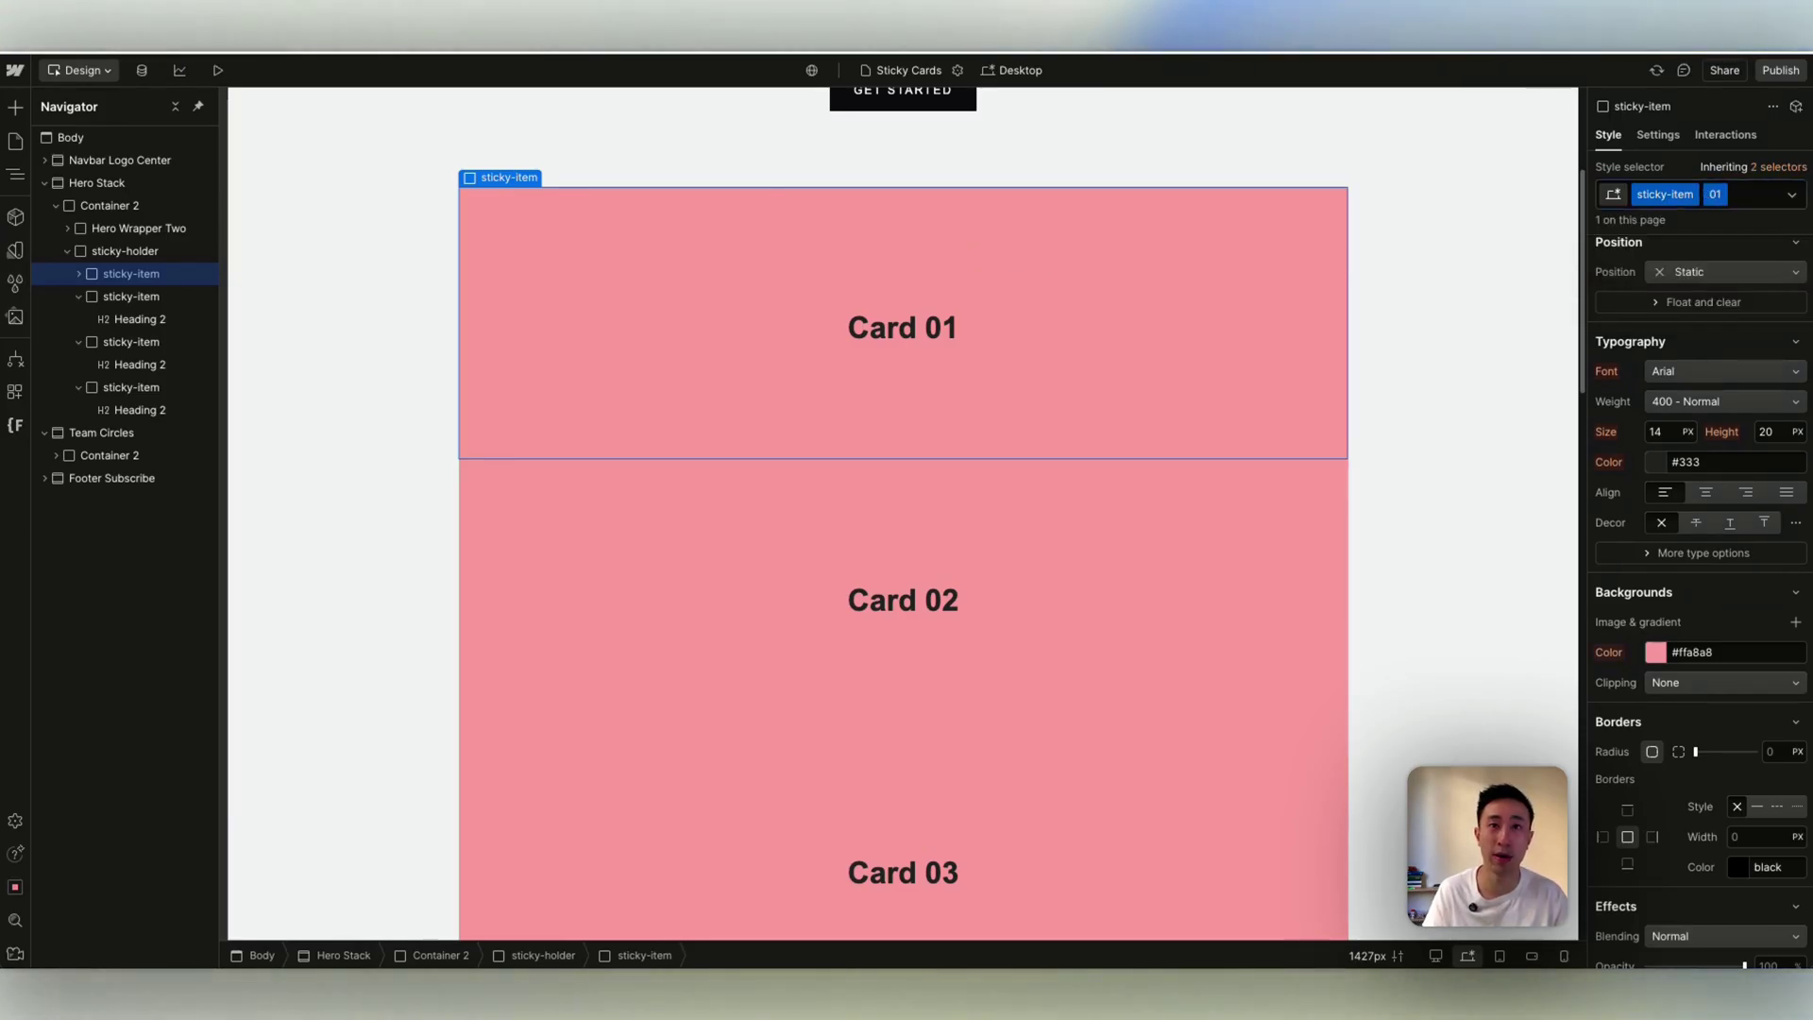
click(1656, 651)
drag(1667, 684, 1701, 680)
Add the combo class 02 to the Card 02 block and give it a light yellow background, #f8ffa8.
click(1108, 575)
scroll(1109, 575, down, 1)
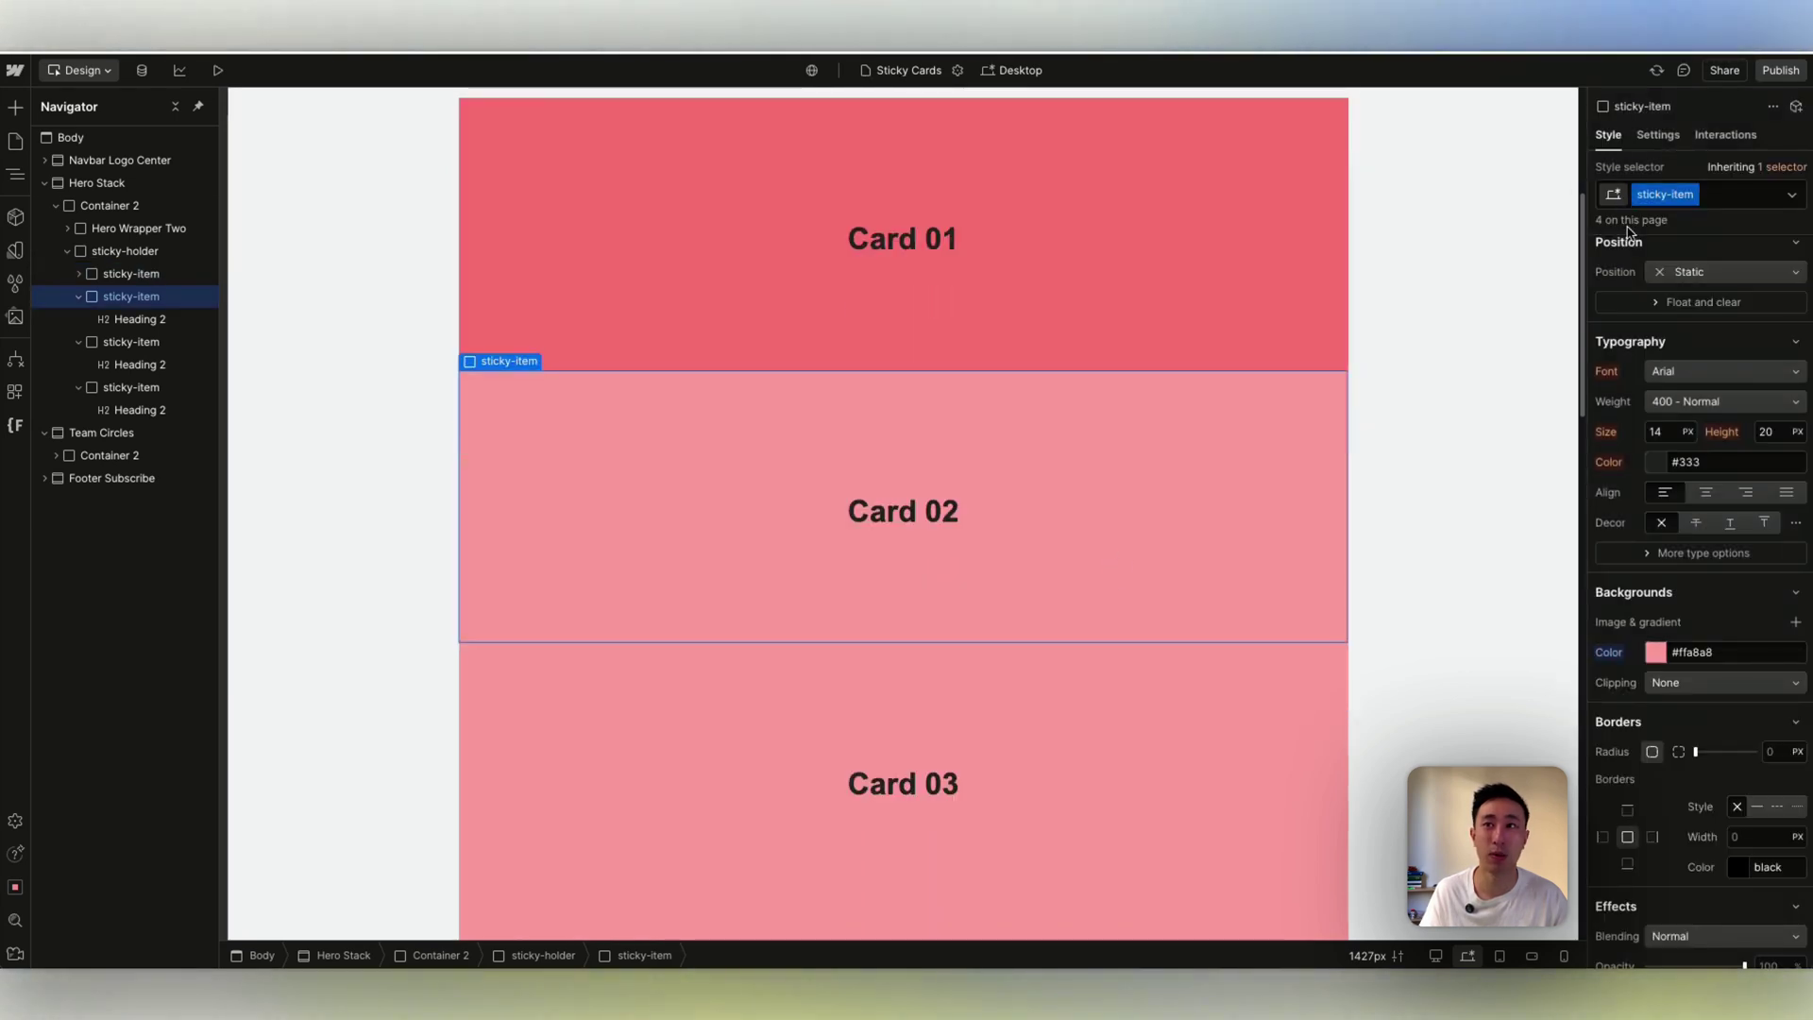
click(1742, 191)
text(0)
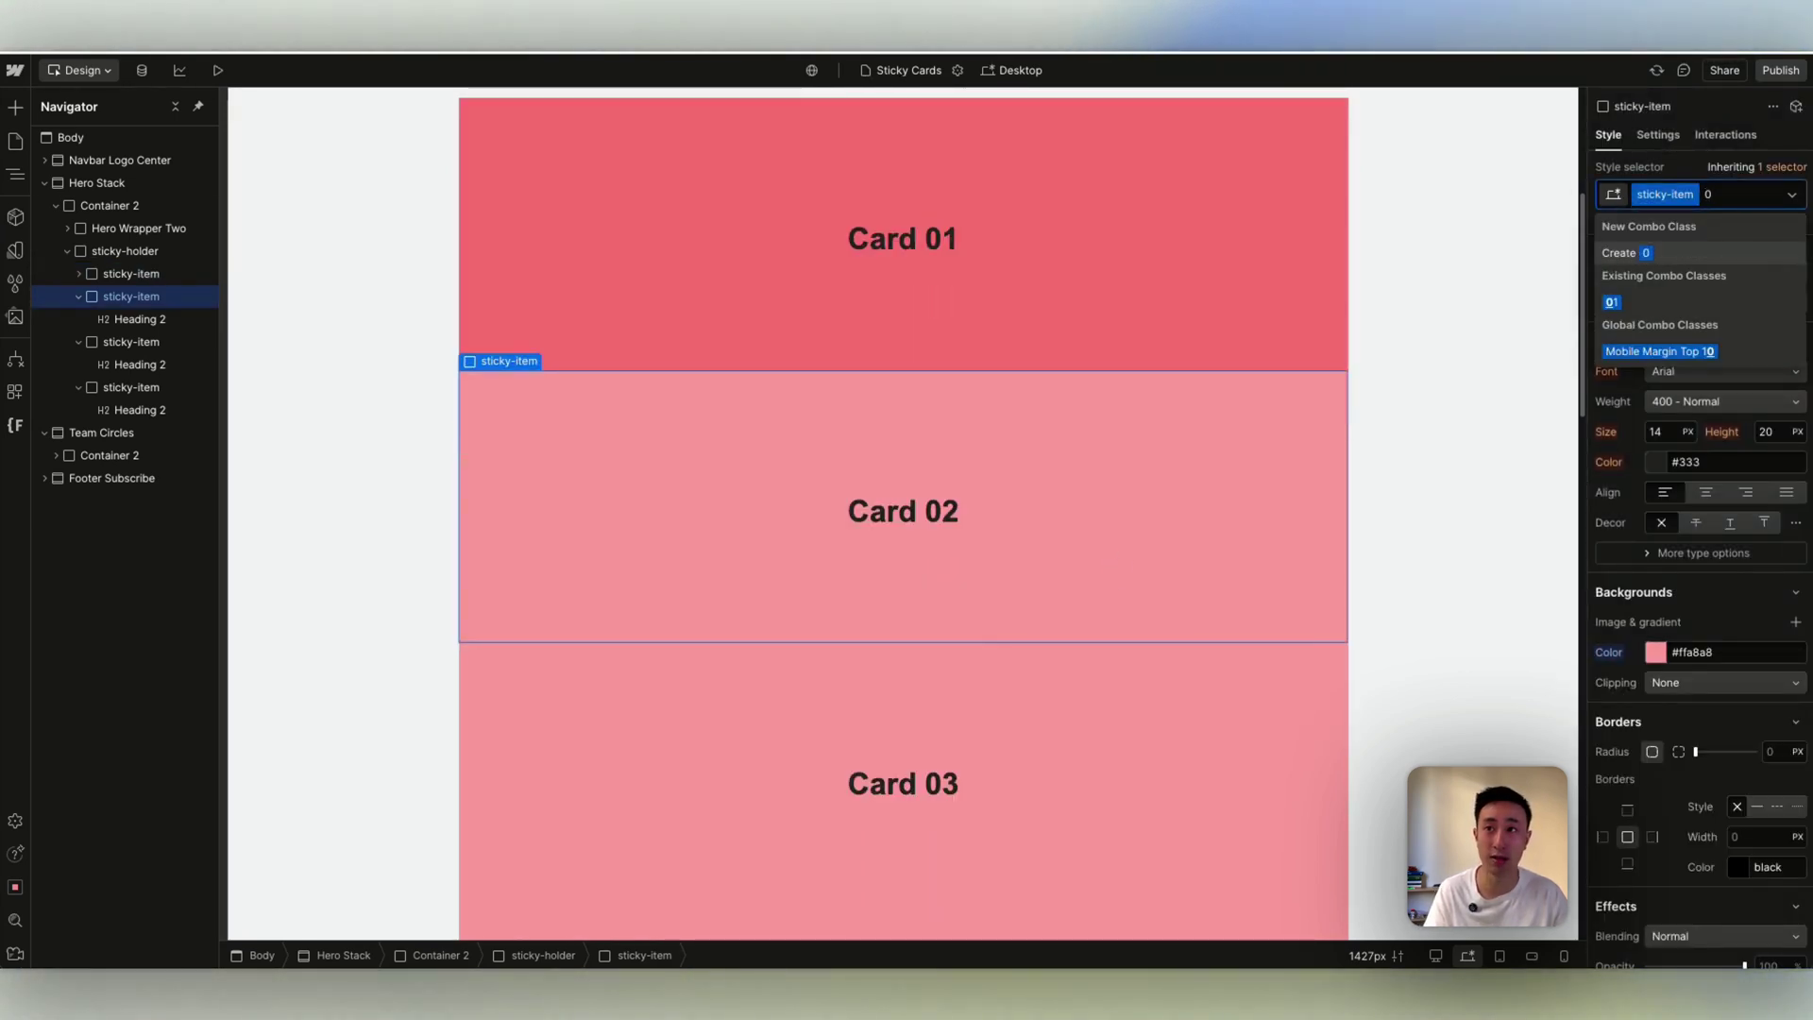
text(2)
key(Return)
click(1659, 658)
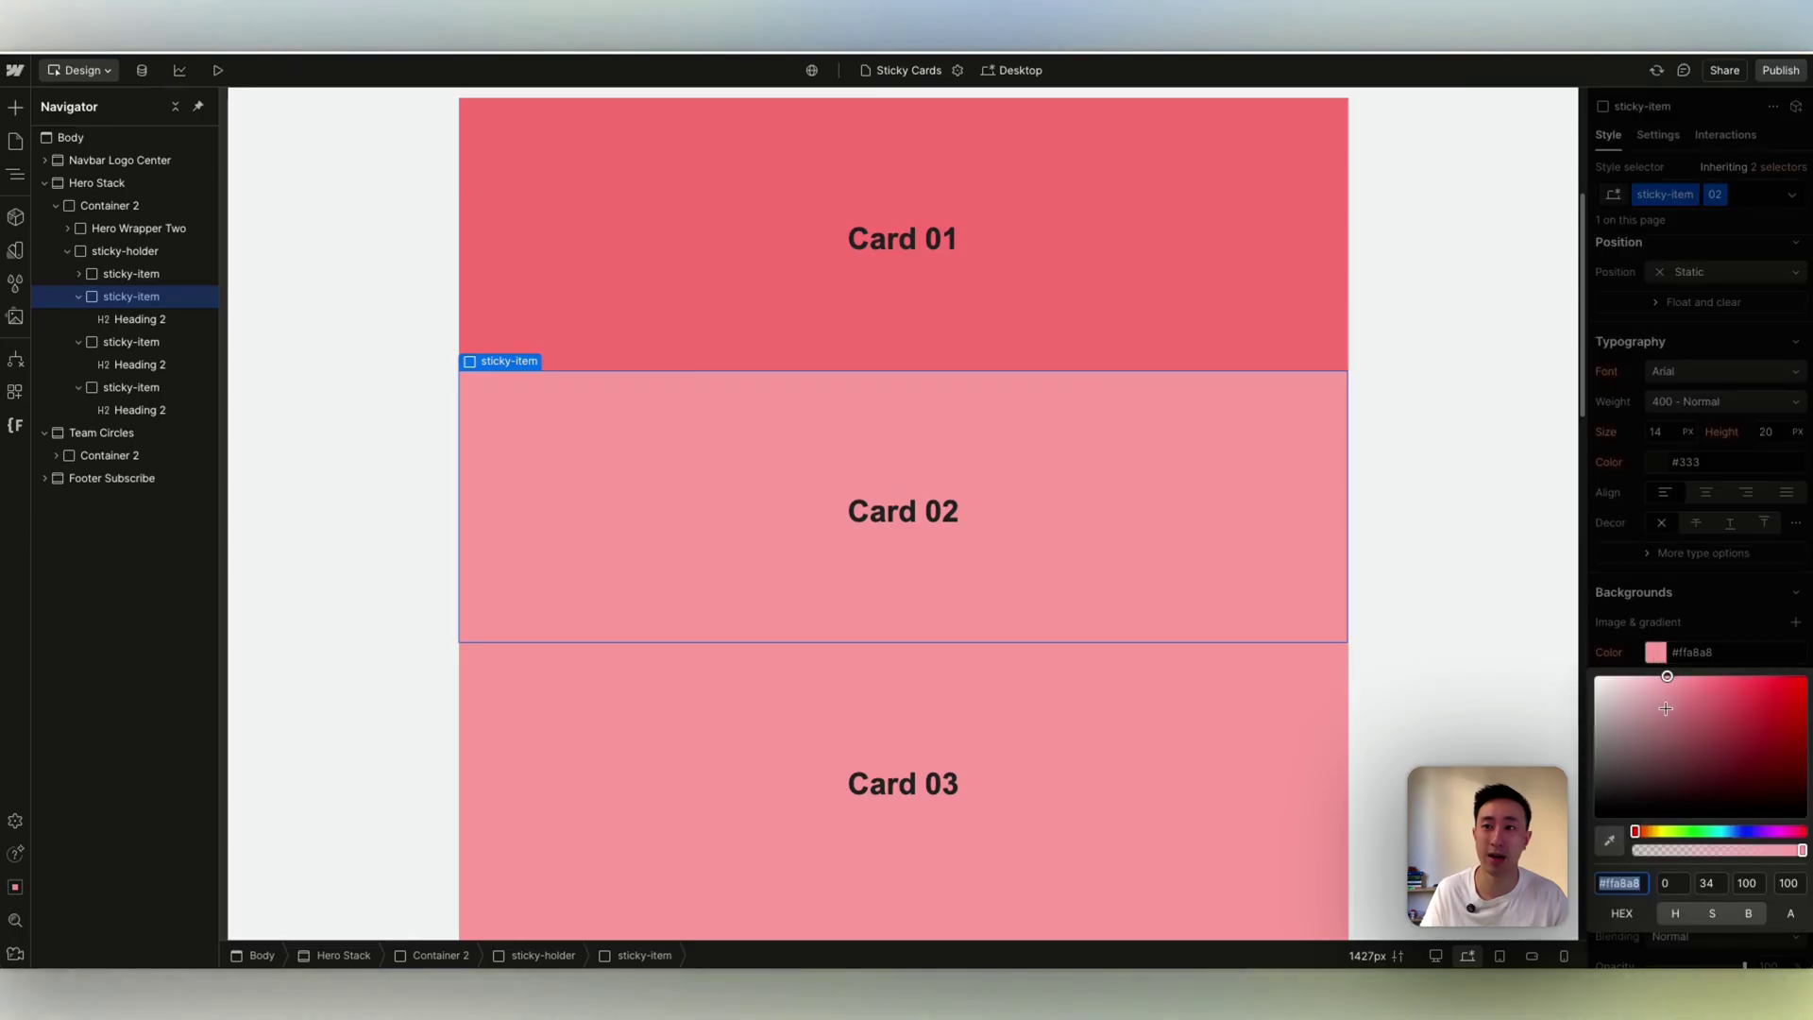
drag(1648, 830, 1664, 831)
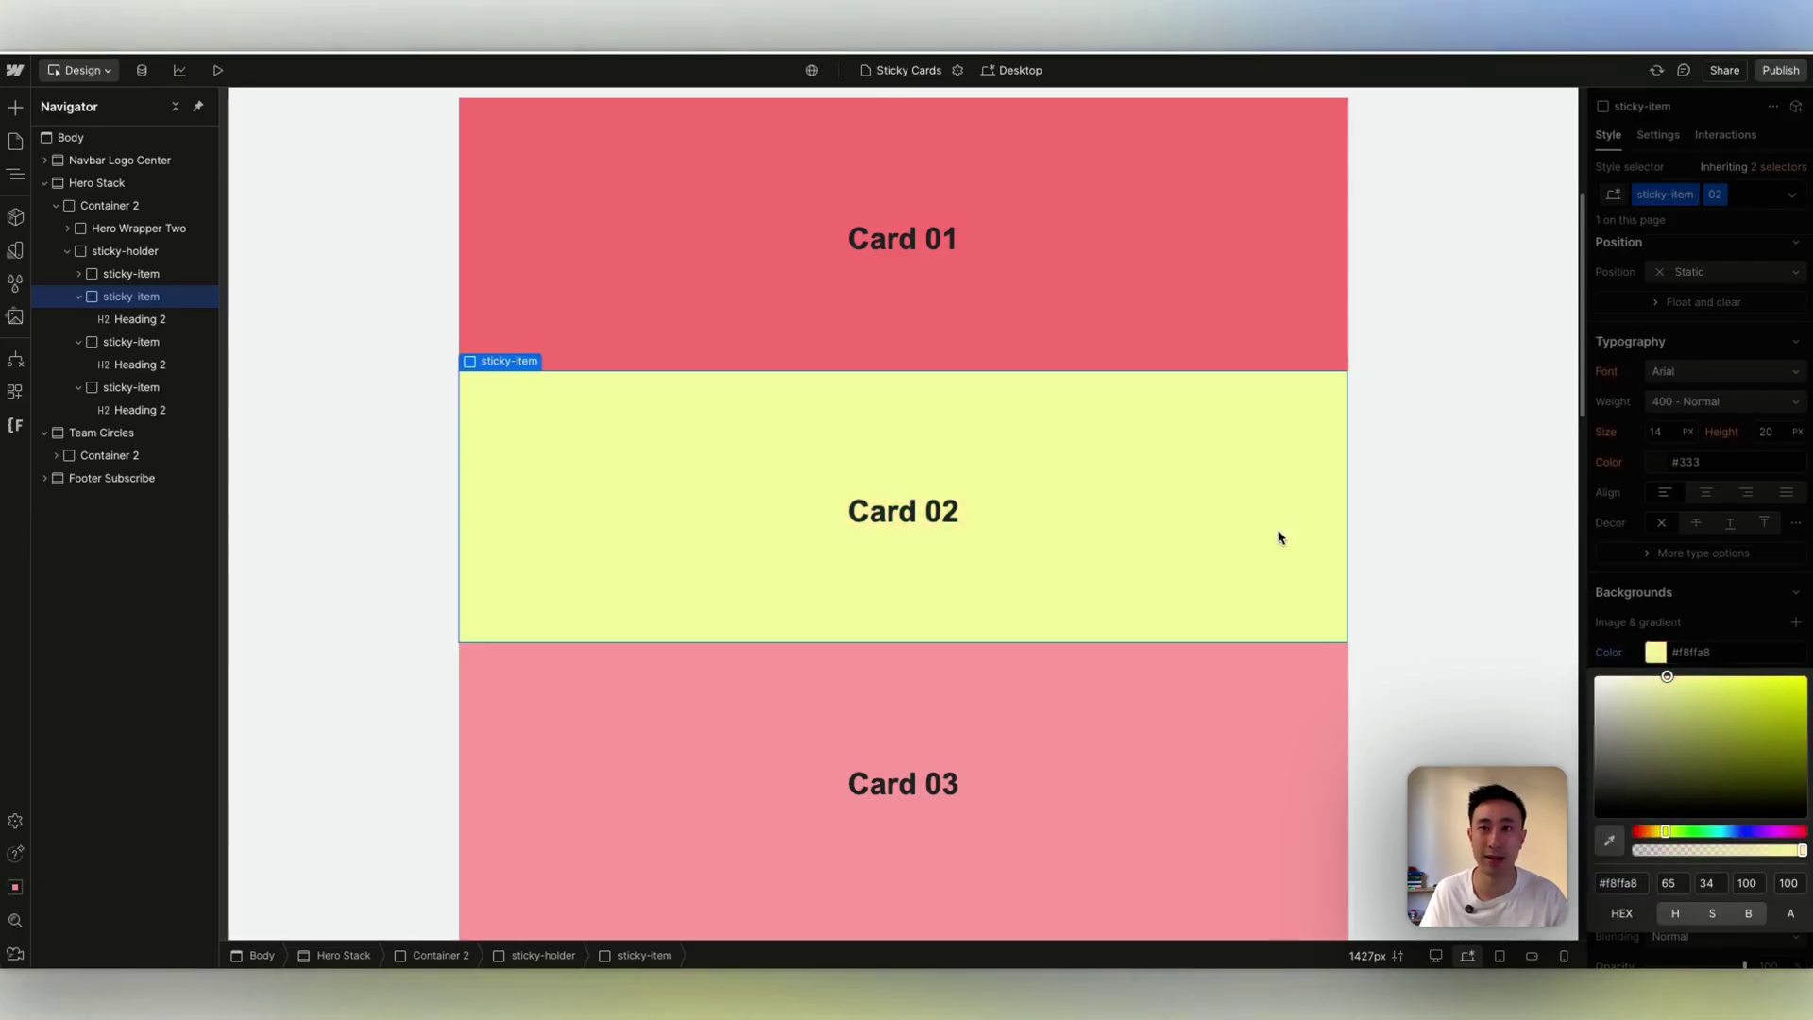
Add the combo class 03 to the Card 03 block and give it a light green background, #abffa8.
scroll(1279, 538, down, 2)
click(1222, 534)
click(1749, 192)
text(0)
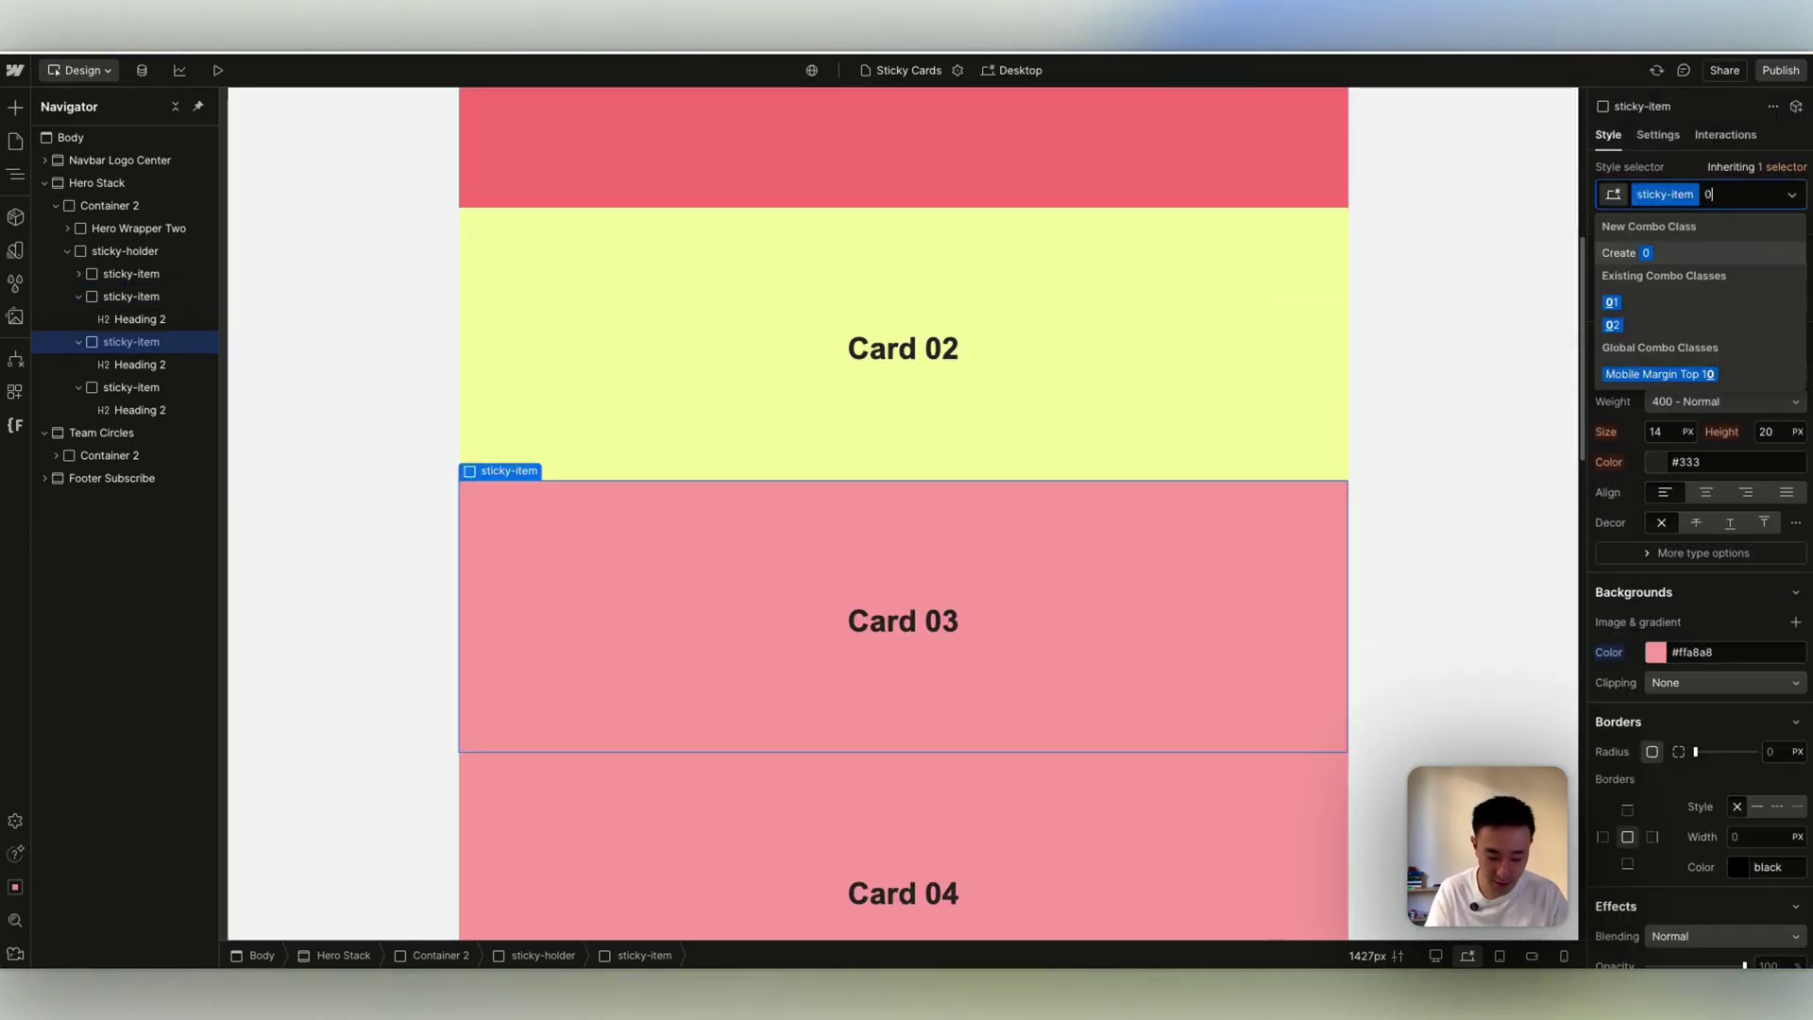
text(3)
key(Return)
click(1667, 652)
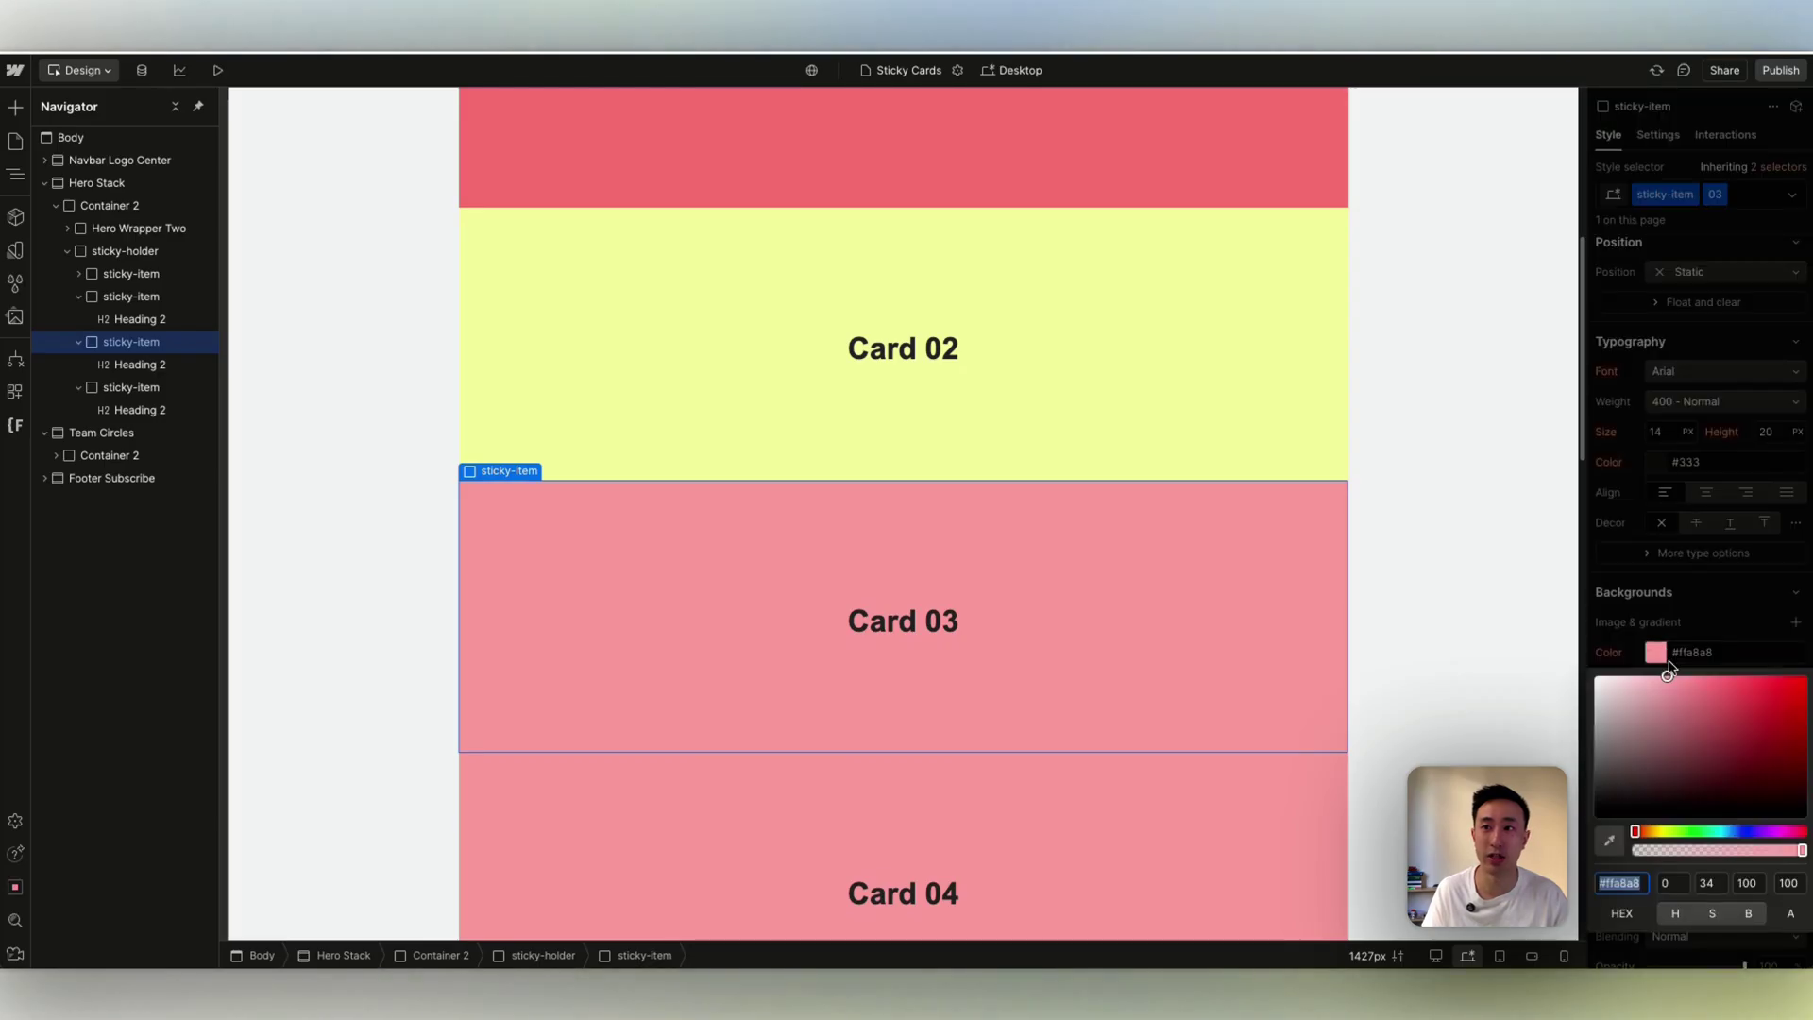
drag(1658, 829, 1690, 832)
Add the combo class 04 to the Card 04 block and give it a light purple background, #b5a8ff.
scroll(1275, 628, down, 2)
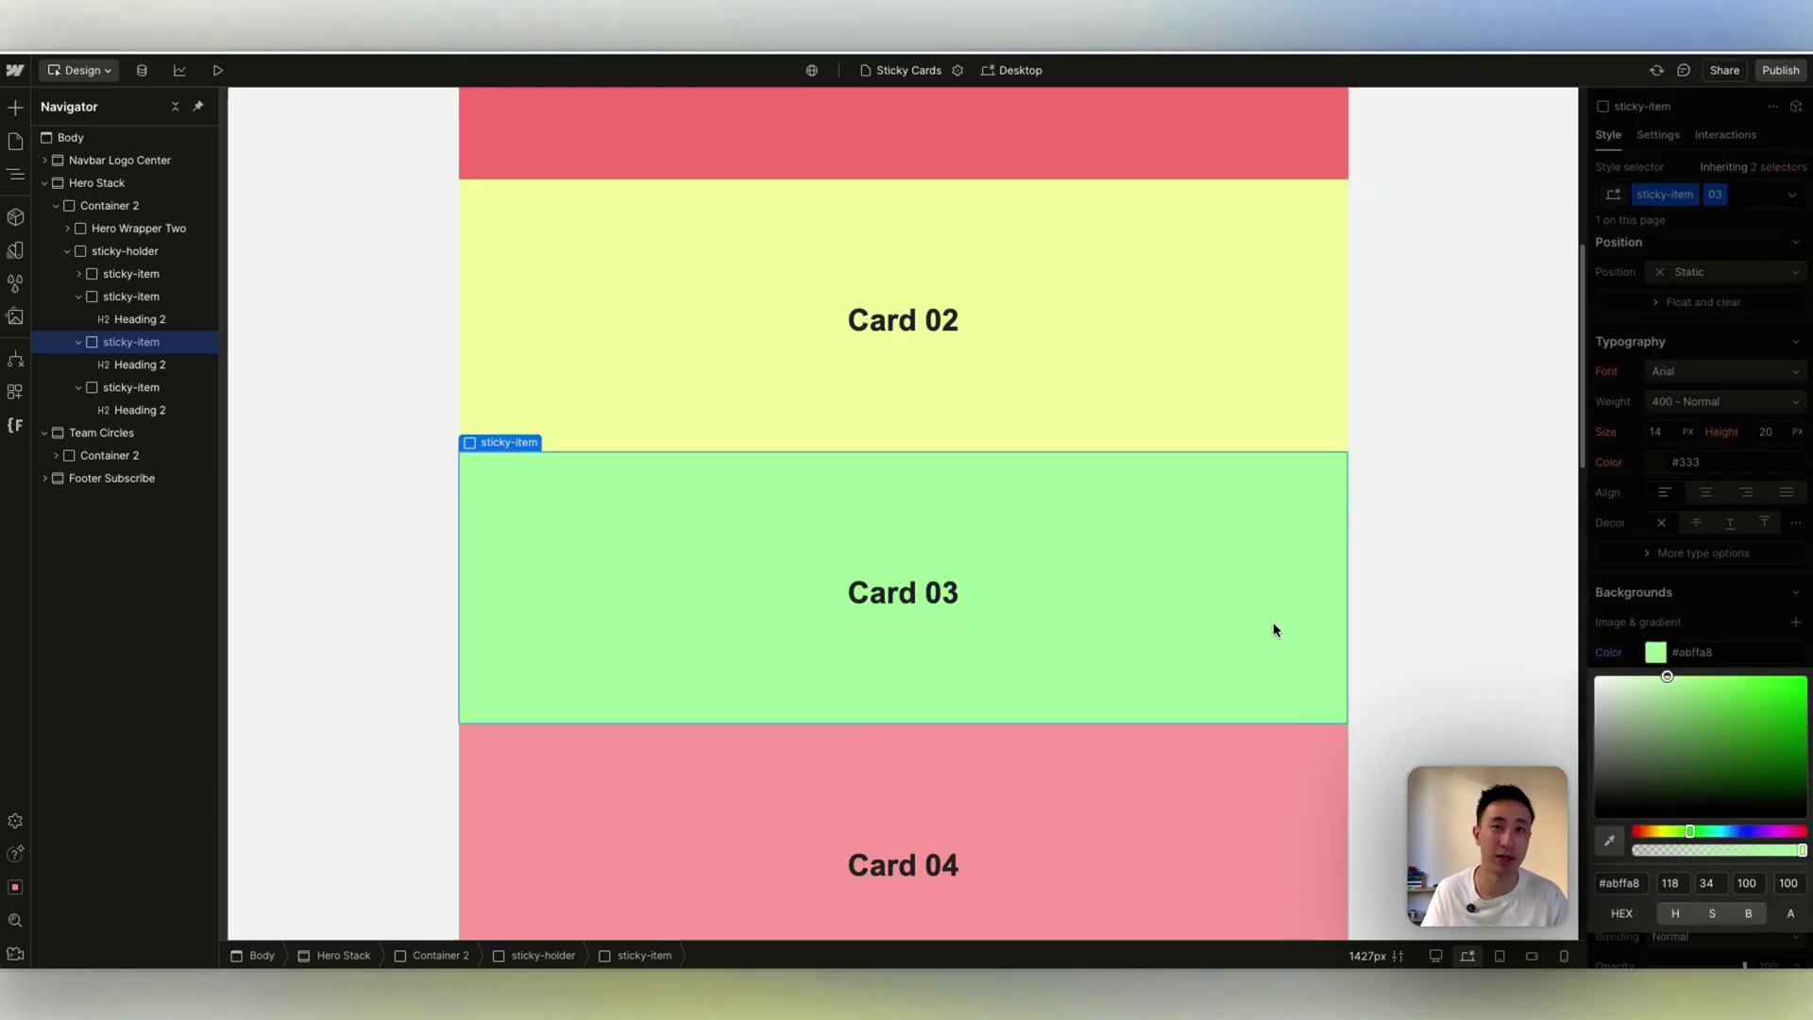
click(1212, 717)
scroll(1210, 712, down, 2)
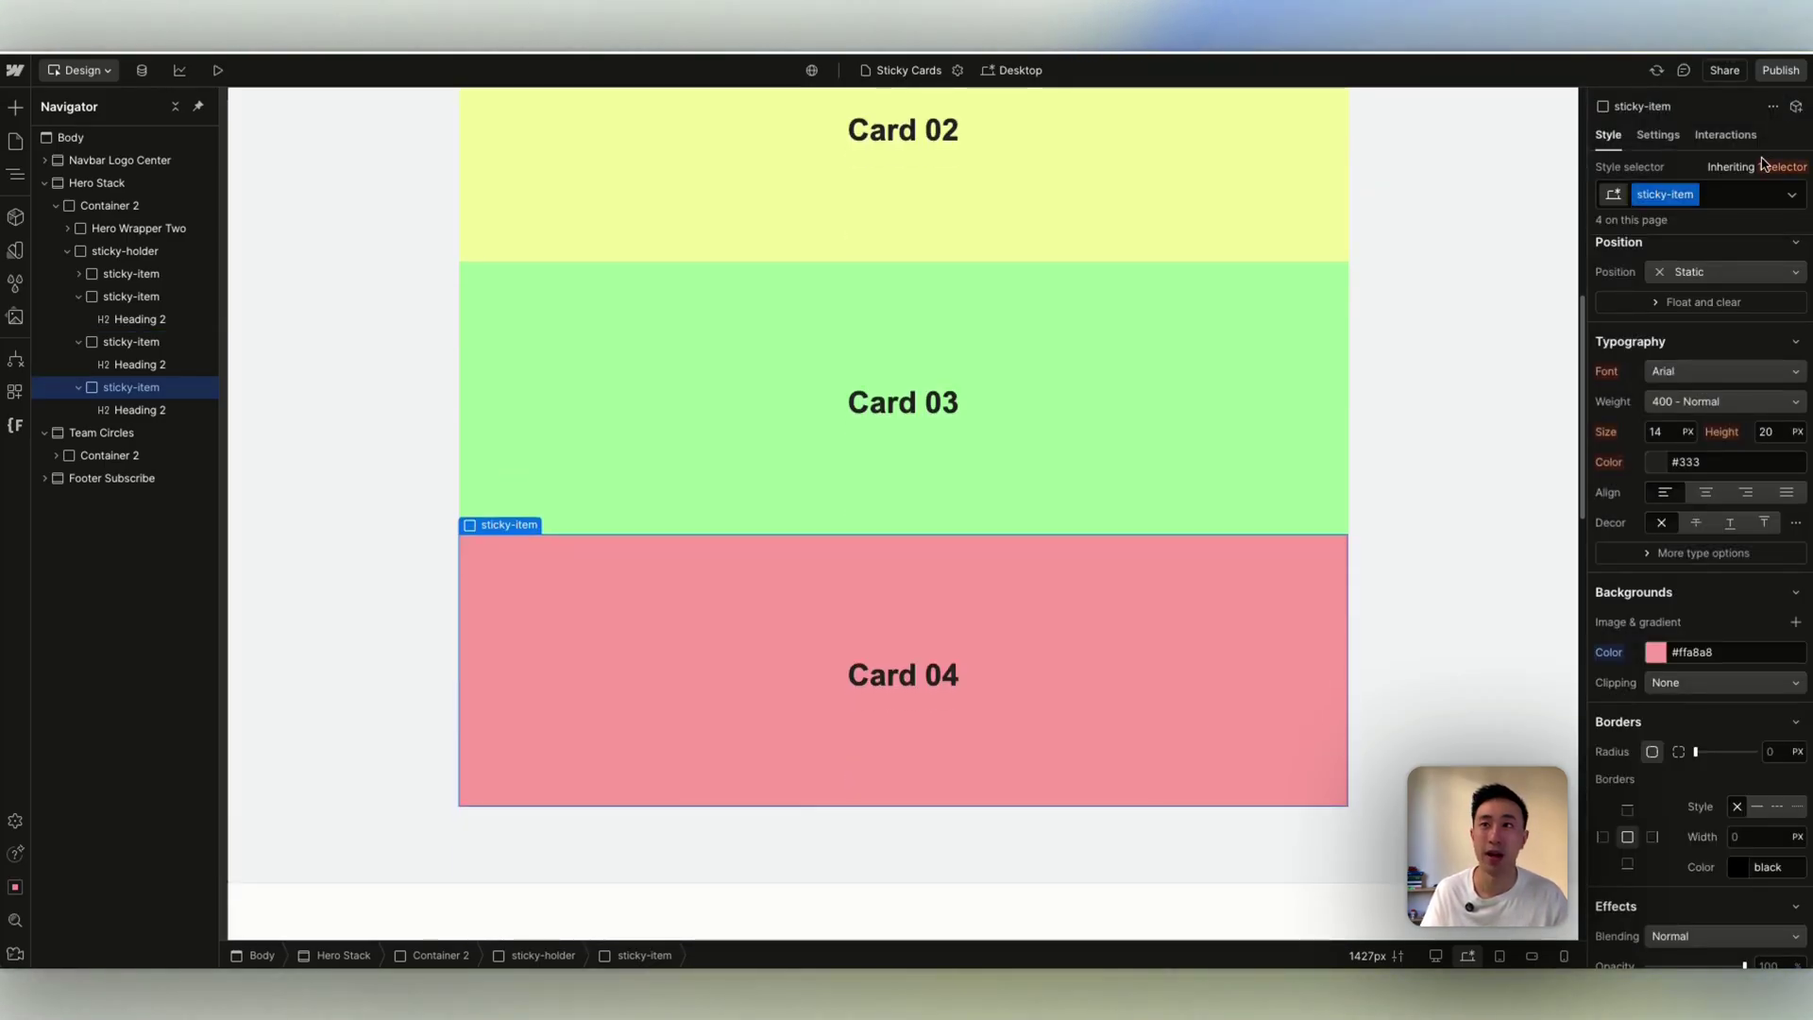
click(1733, 194)
text(04)
key(Return)
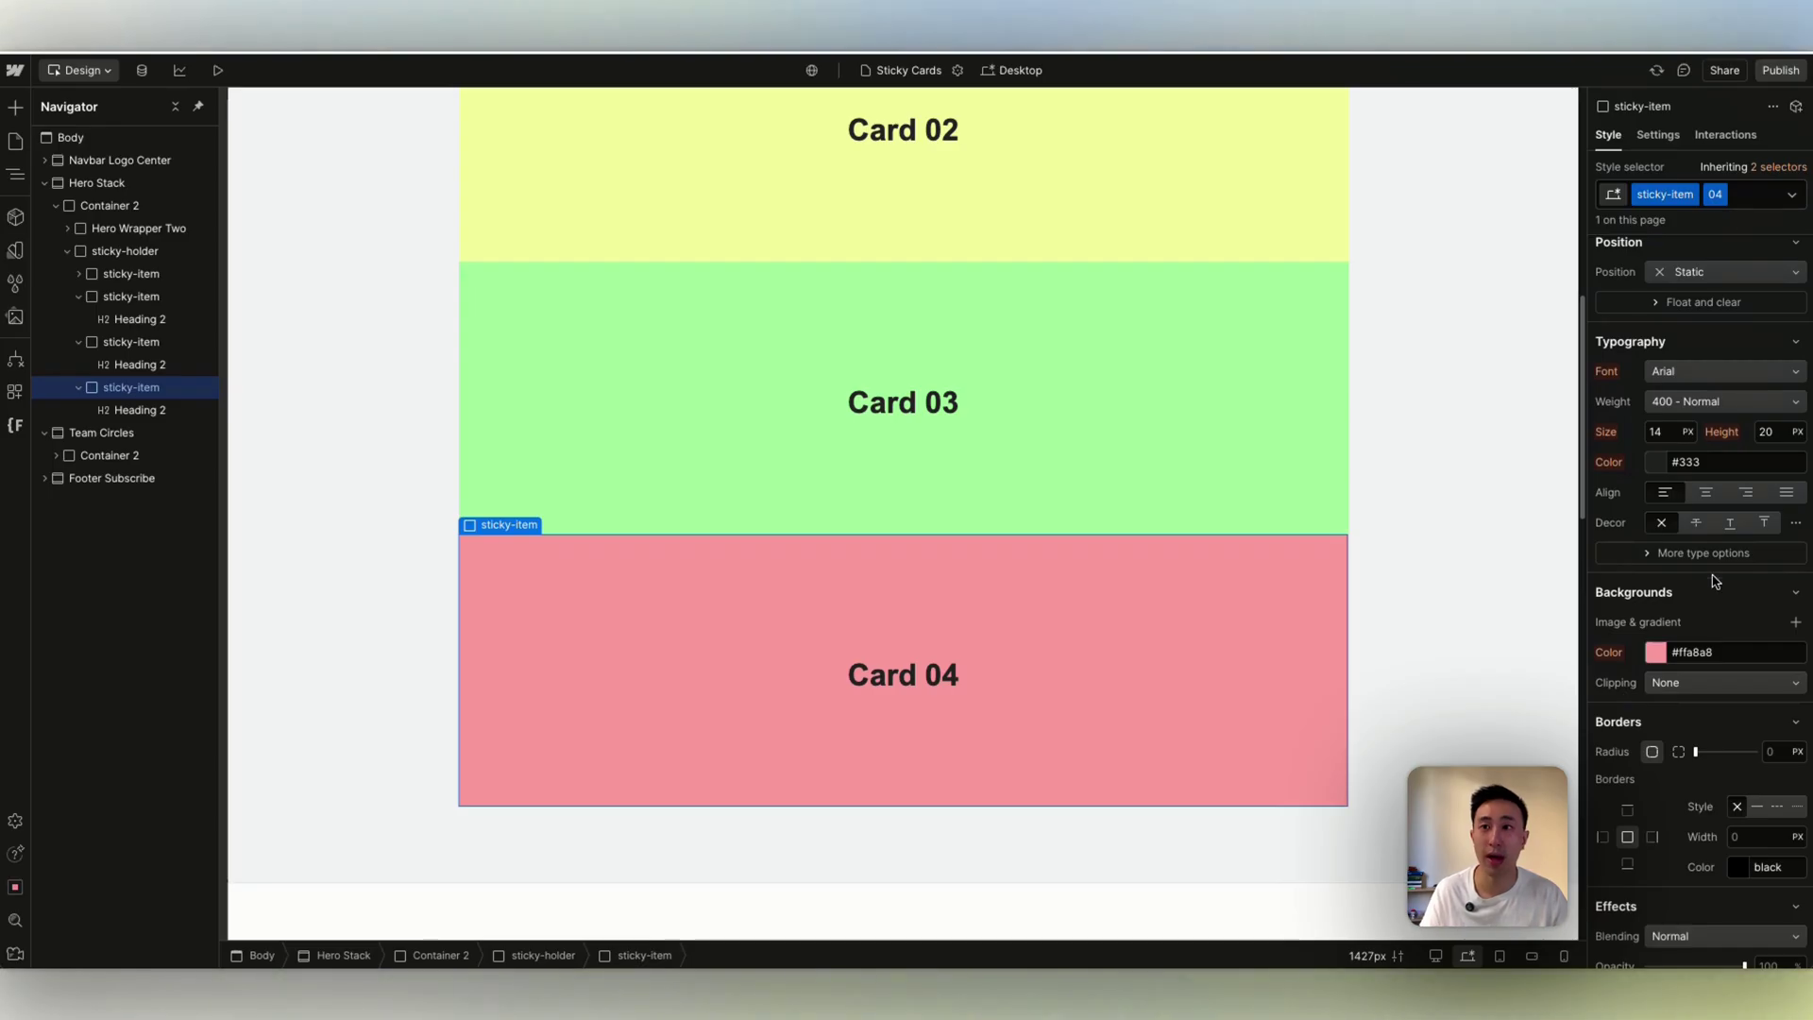
click(1655, 653)
drag(1635, 832, 1752, 832)
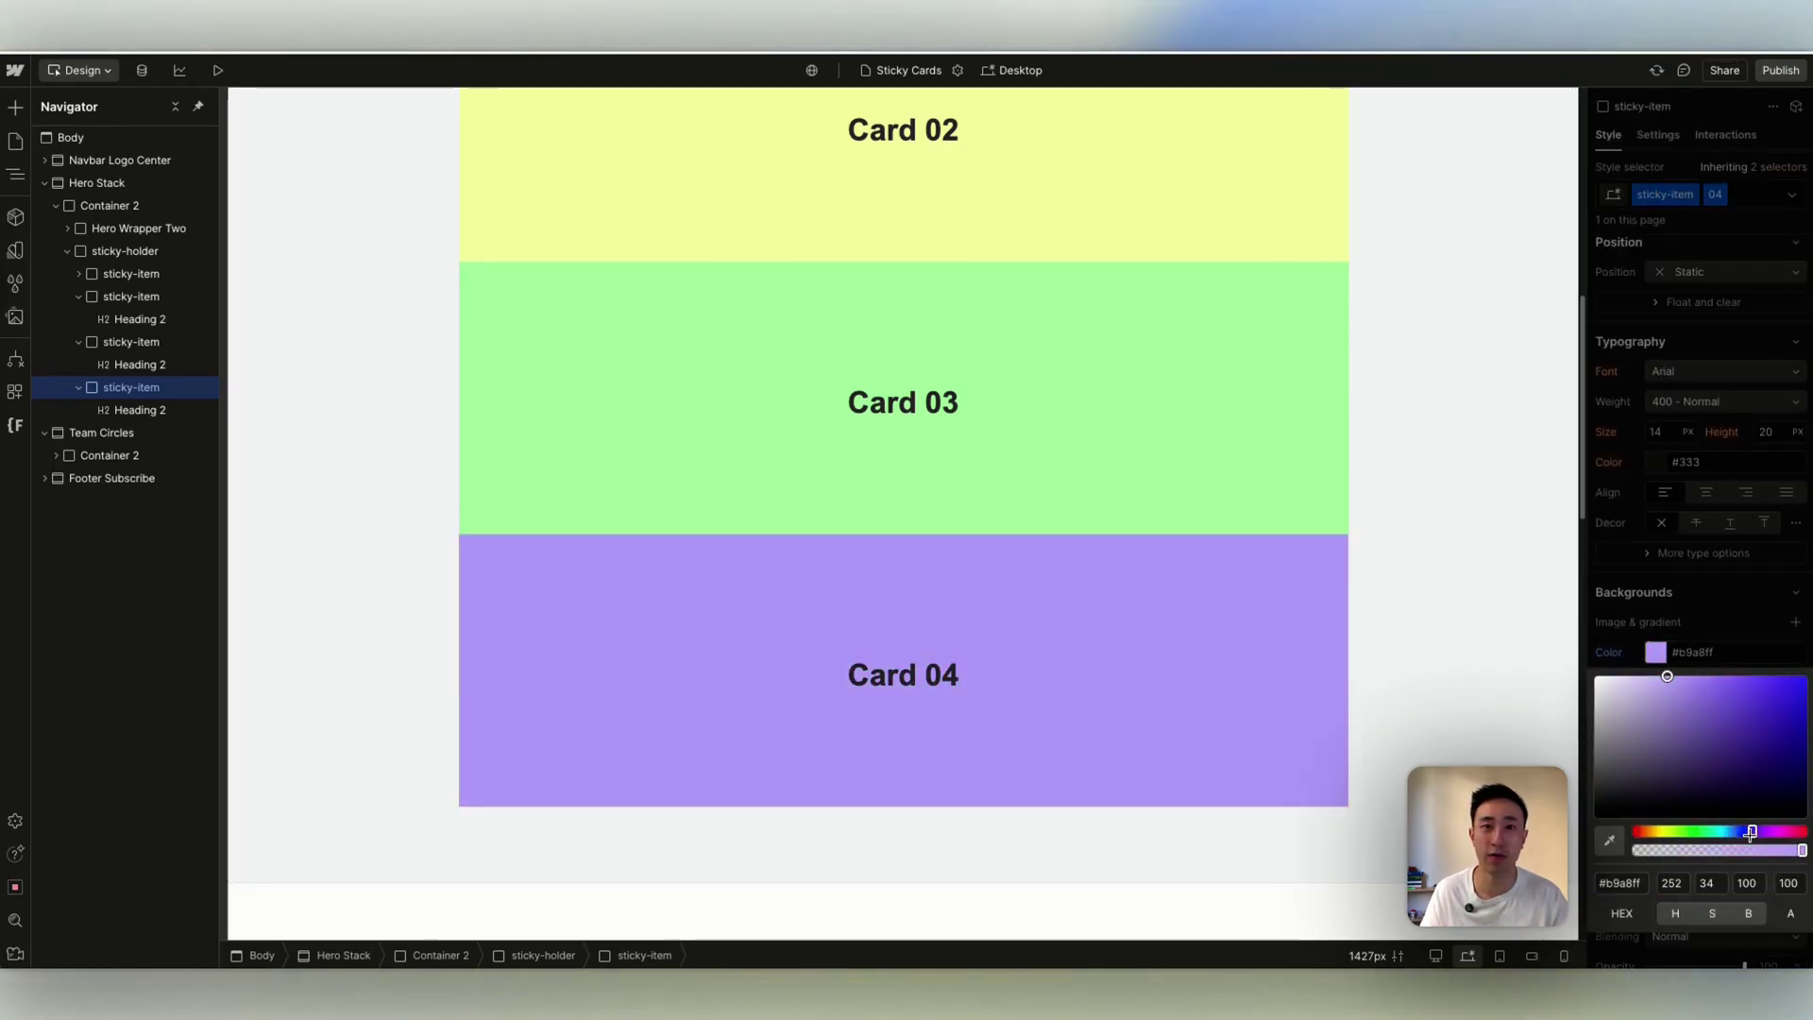
click(1381, 531)
Set the position of the Card 01 block to Sticky on its 01 combo class.
scroll(1381, 531, up, 6)
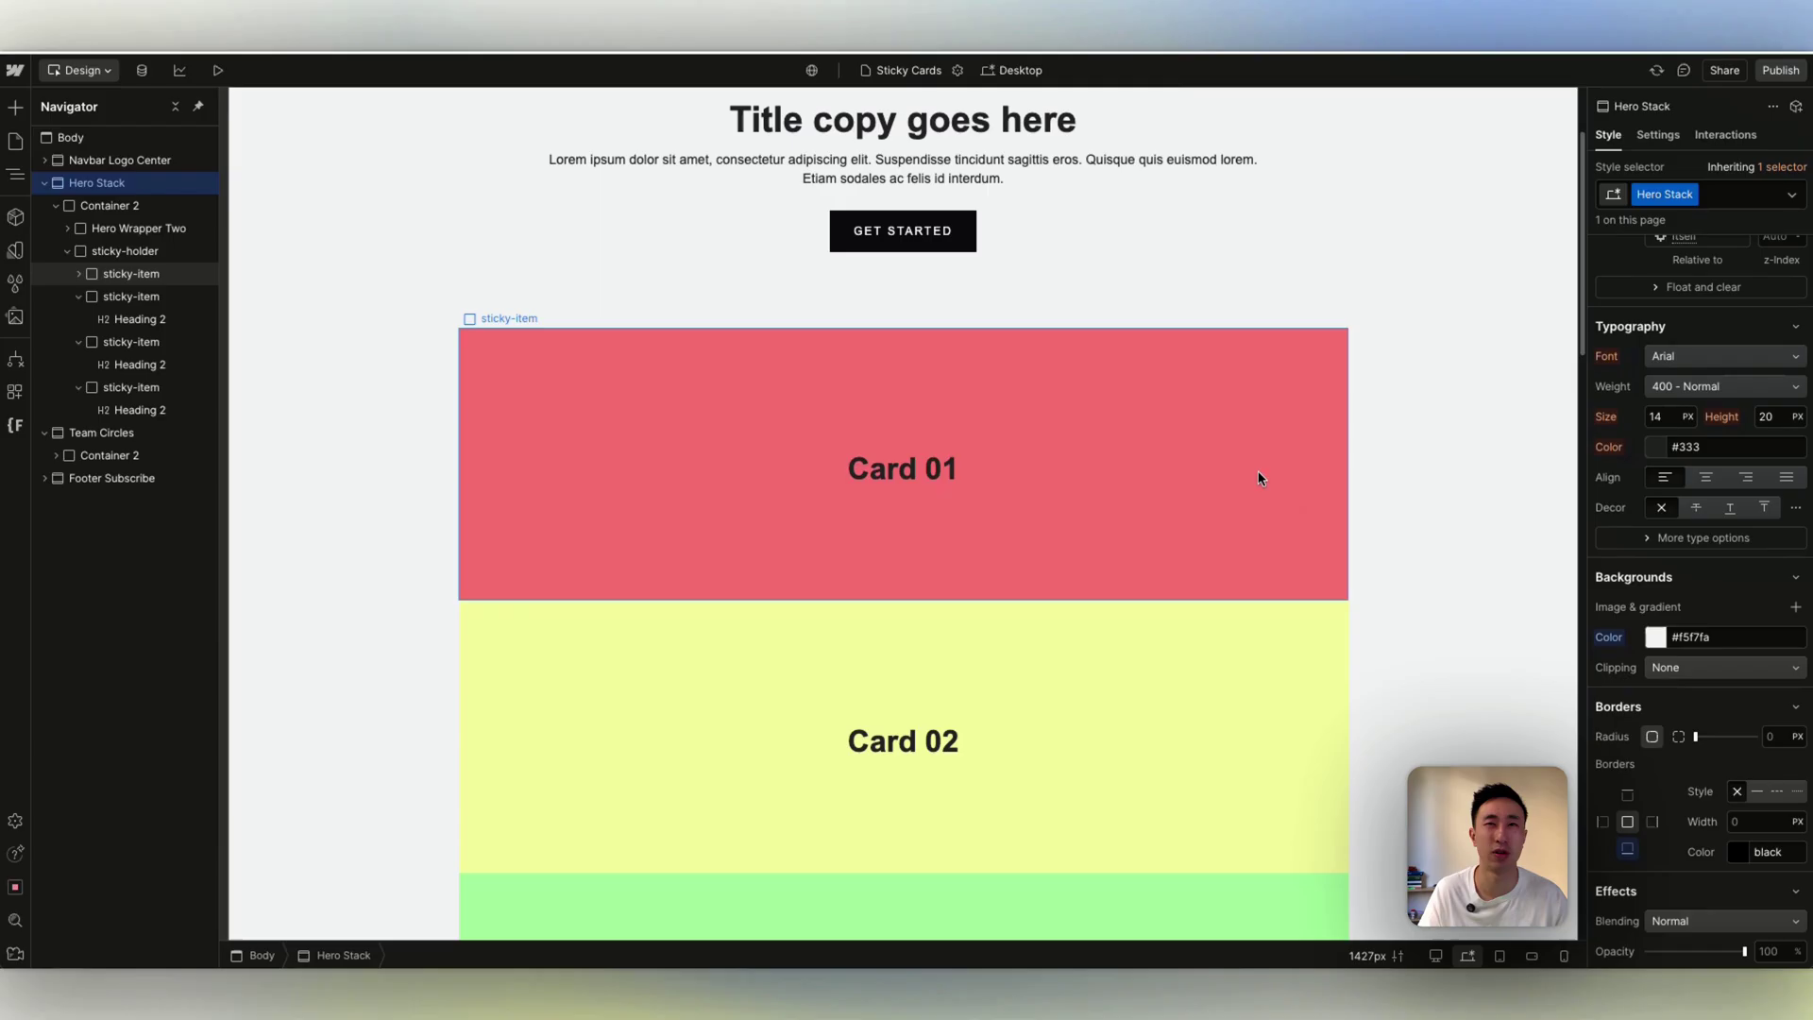
click(1148, 709)
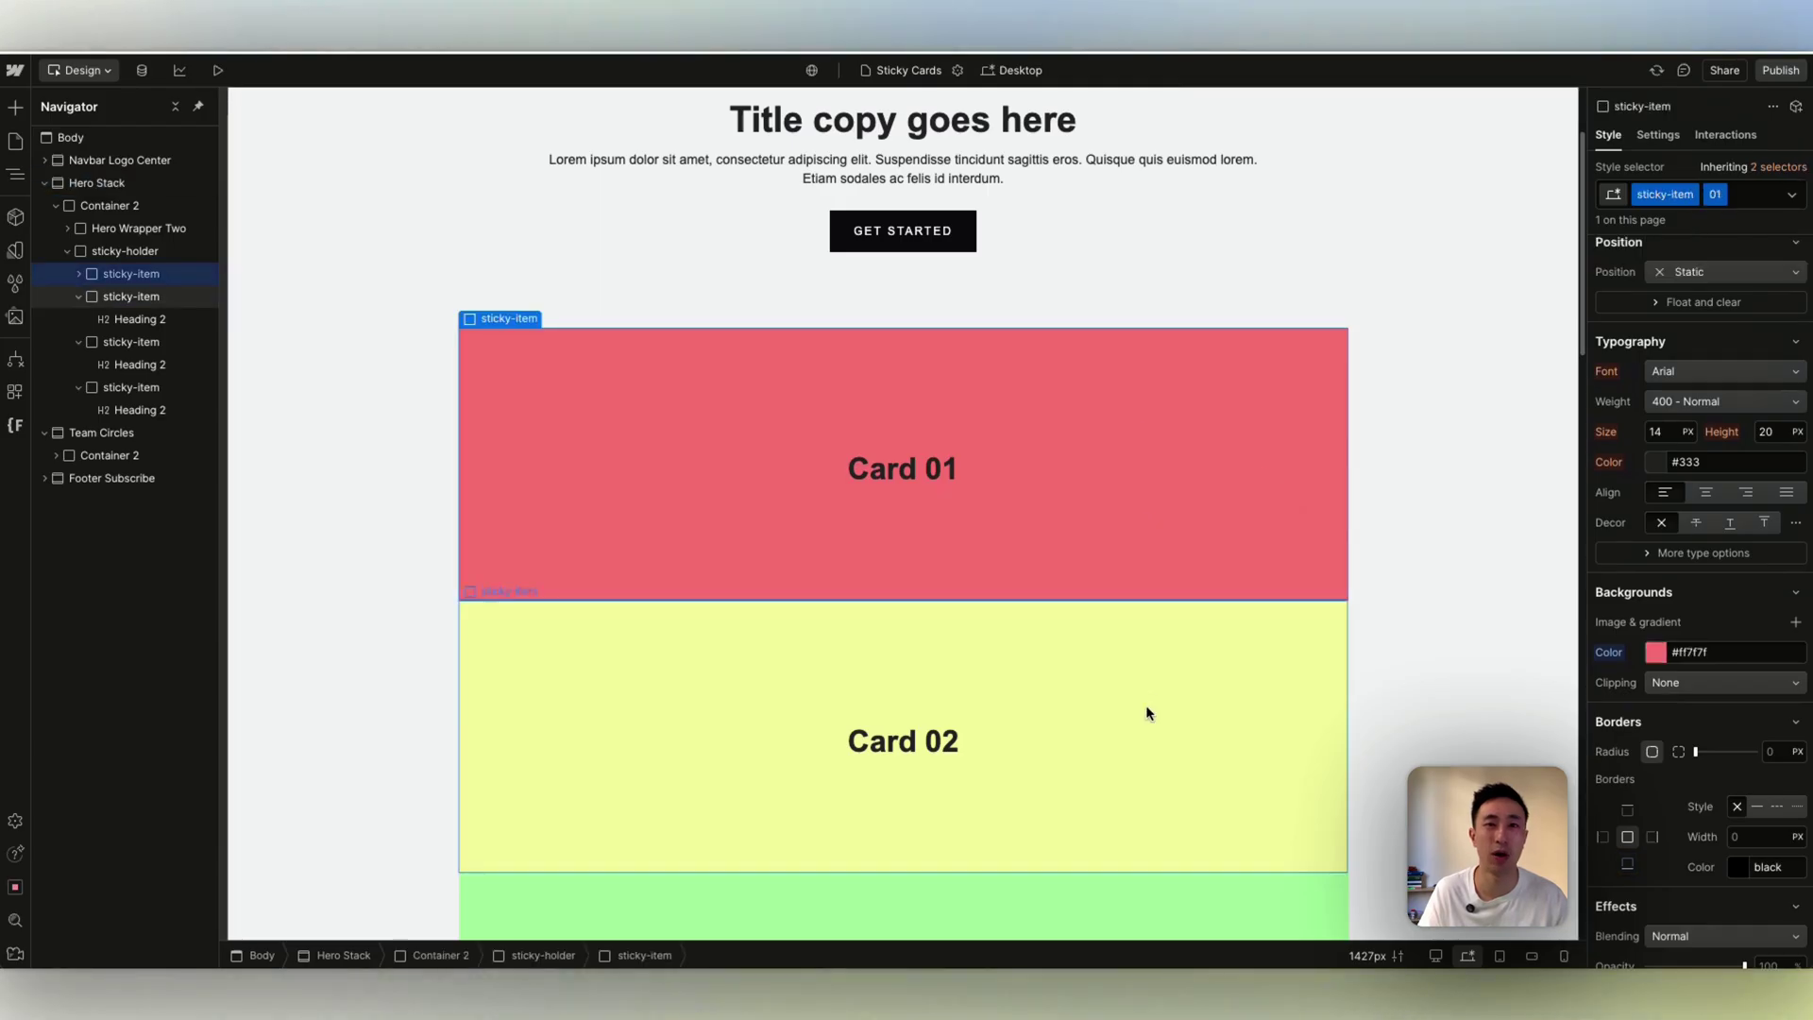
scroll(1148, 708, down, 4)
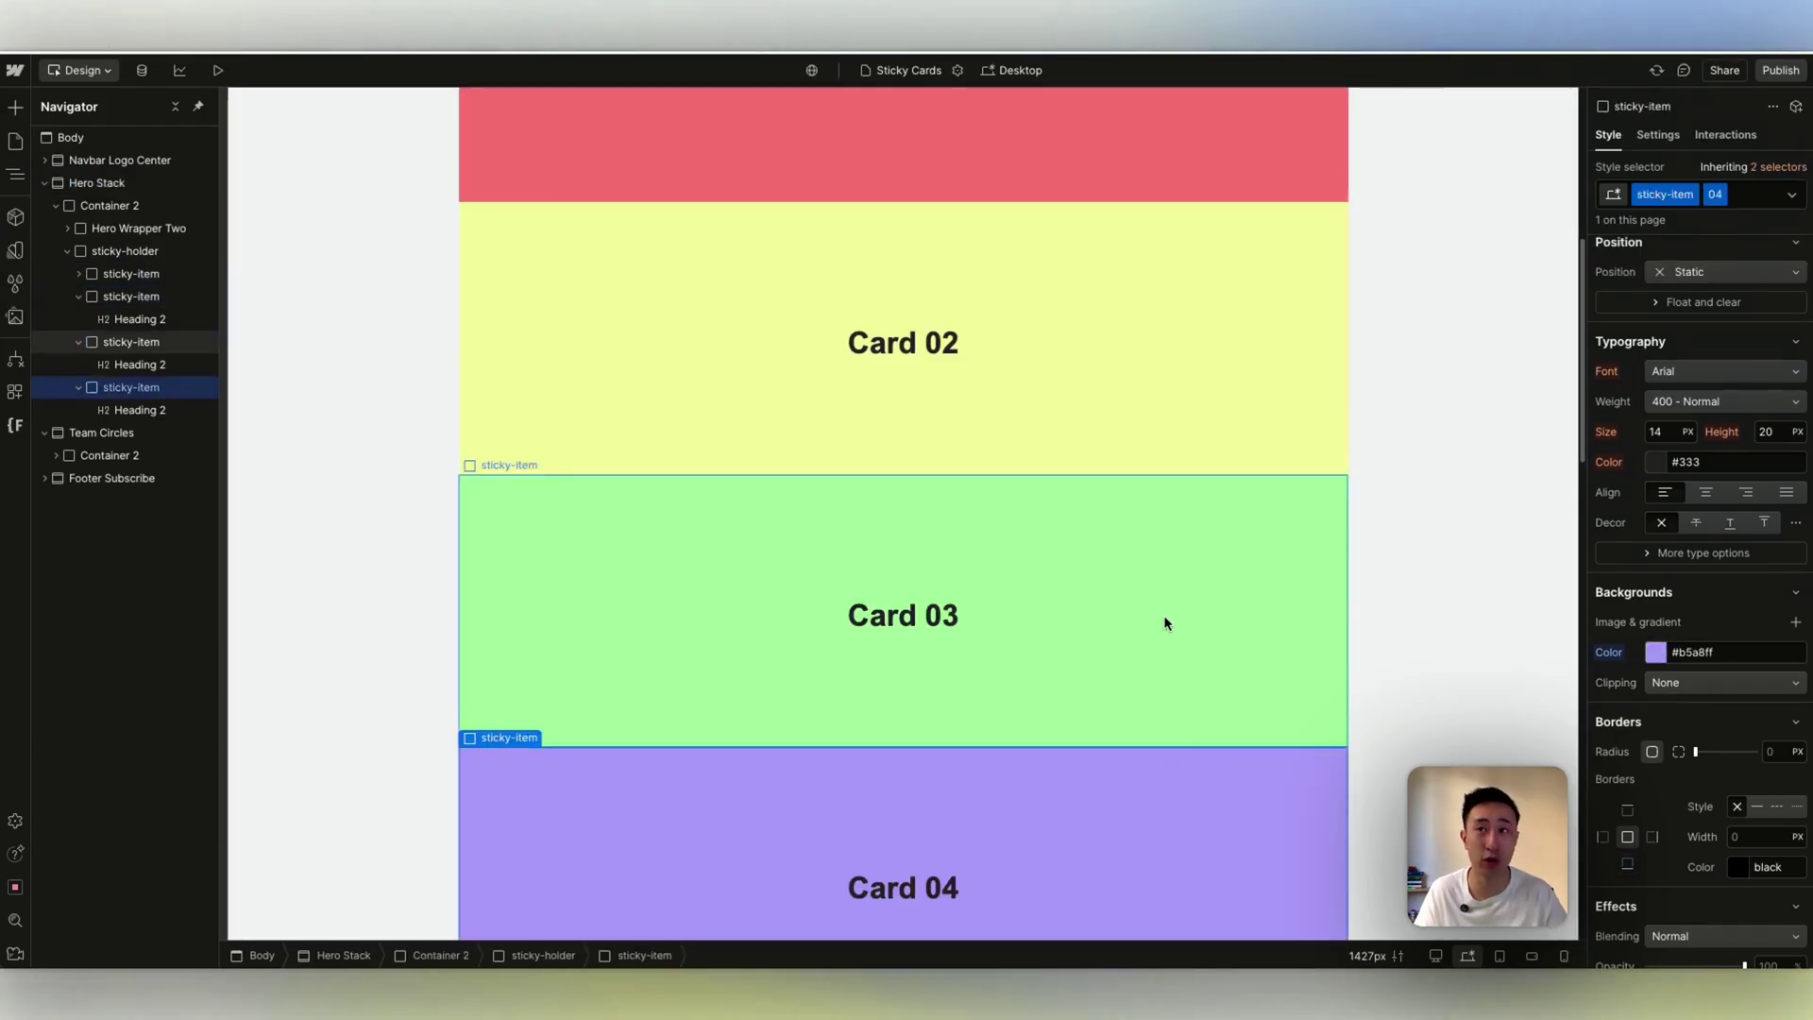
scroll(1164, 615, up, 5)
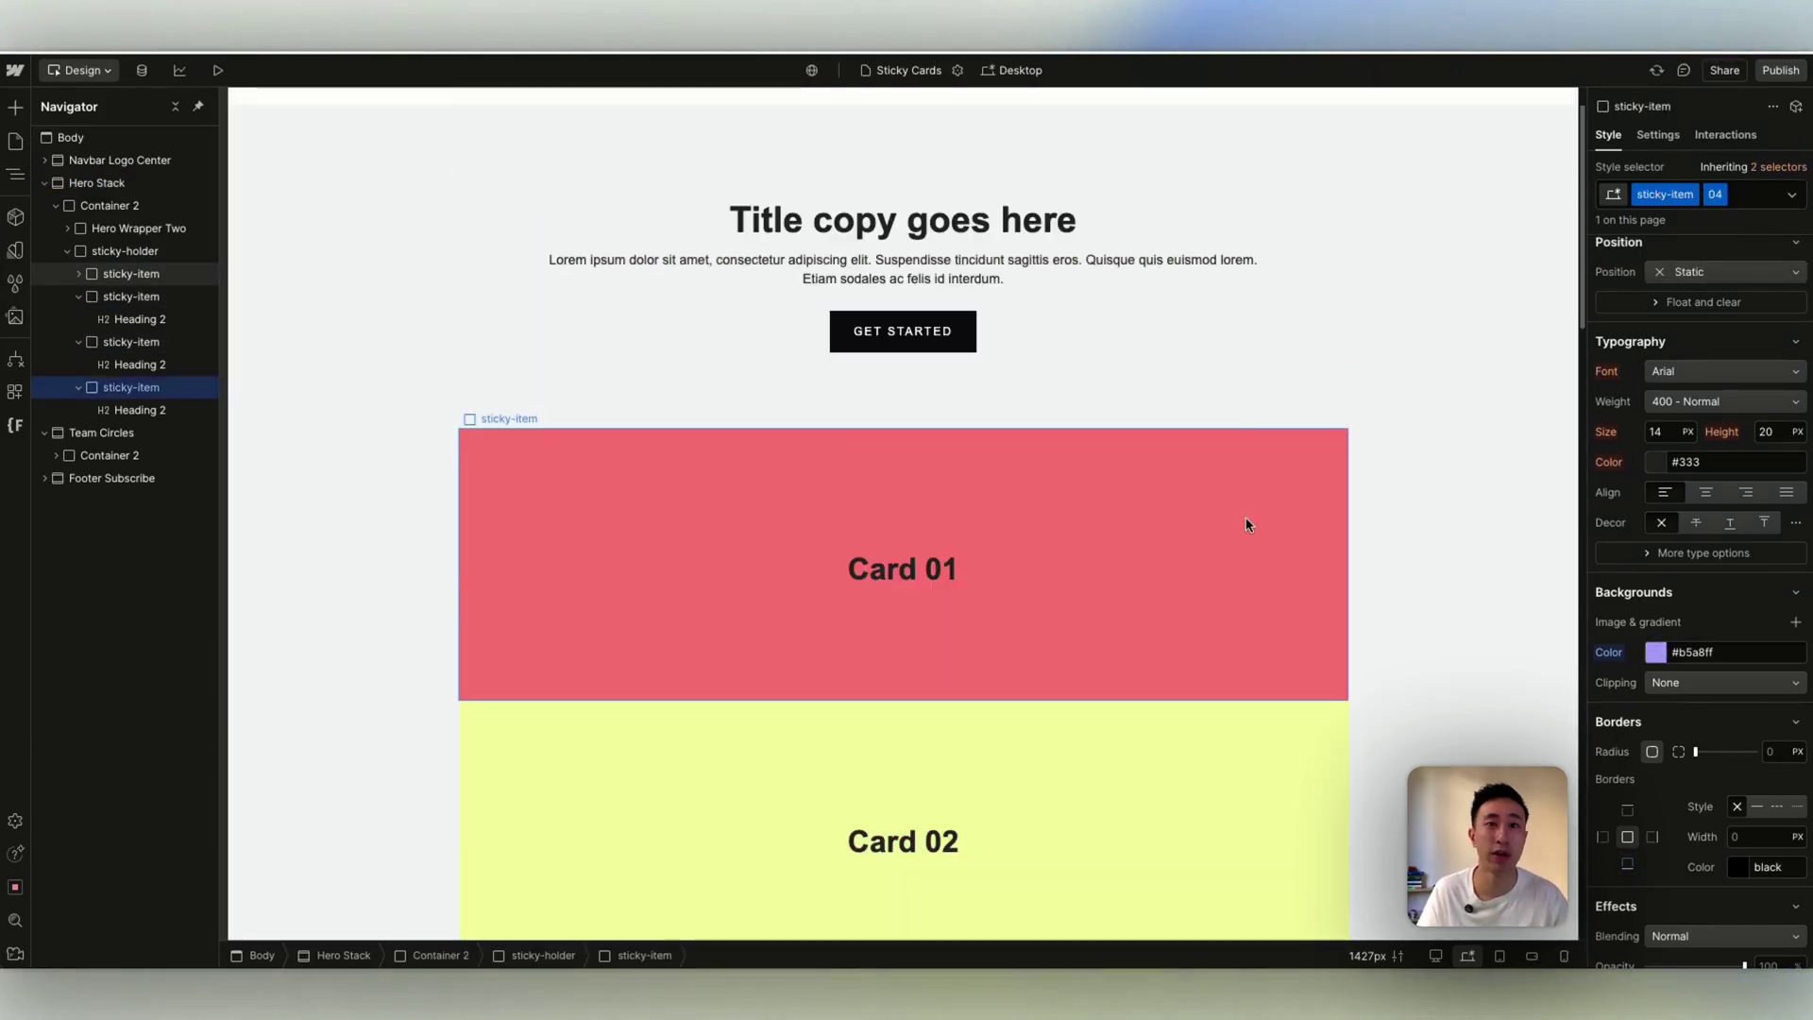
click(1248, 524)
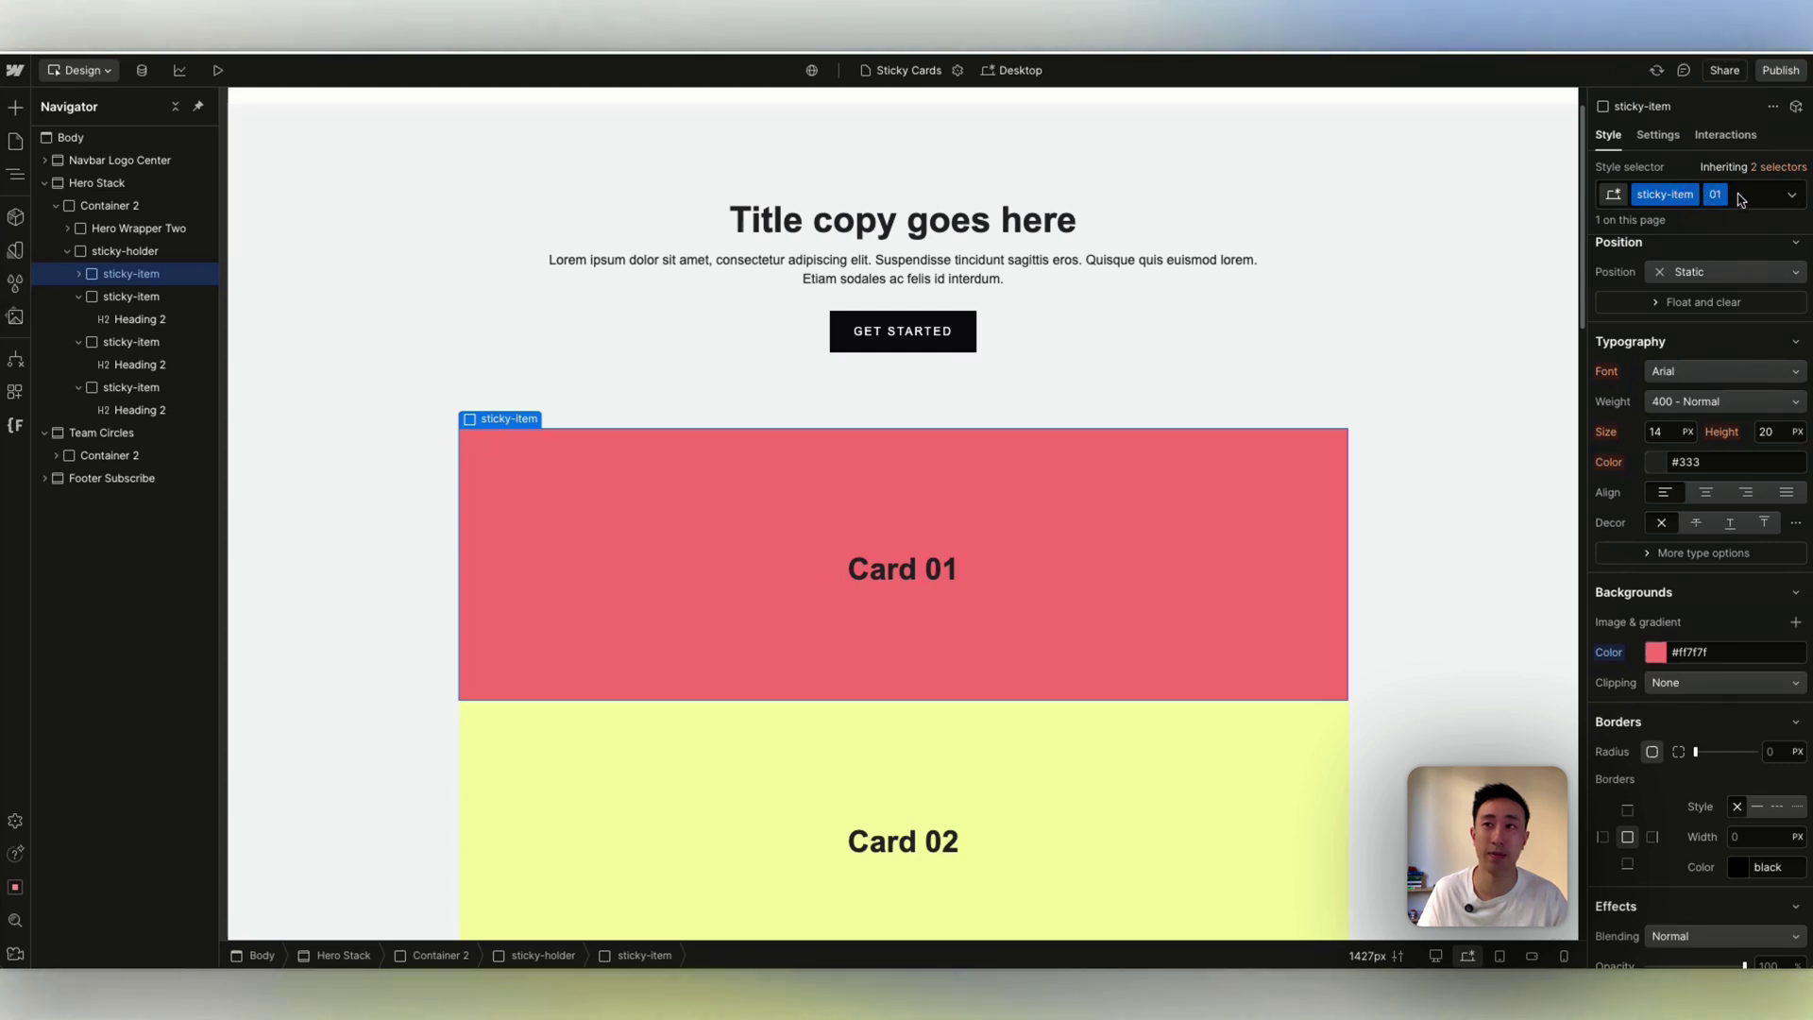
scroll(1733, 409, up, 3)
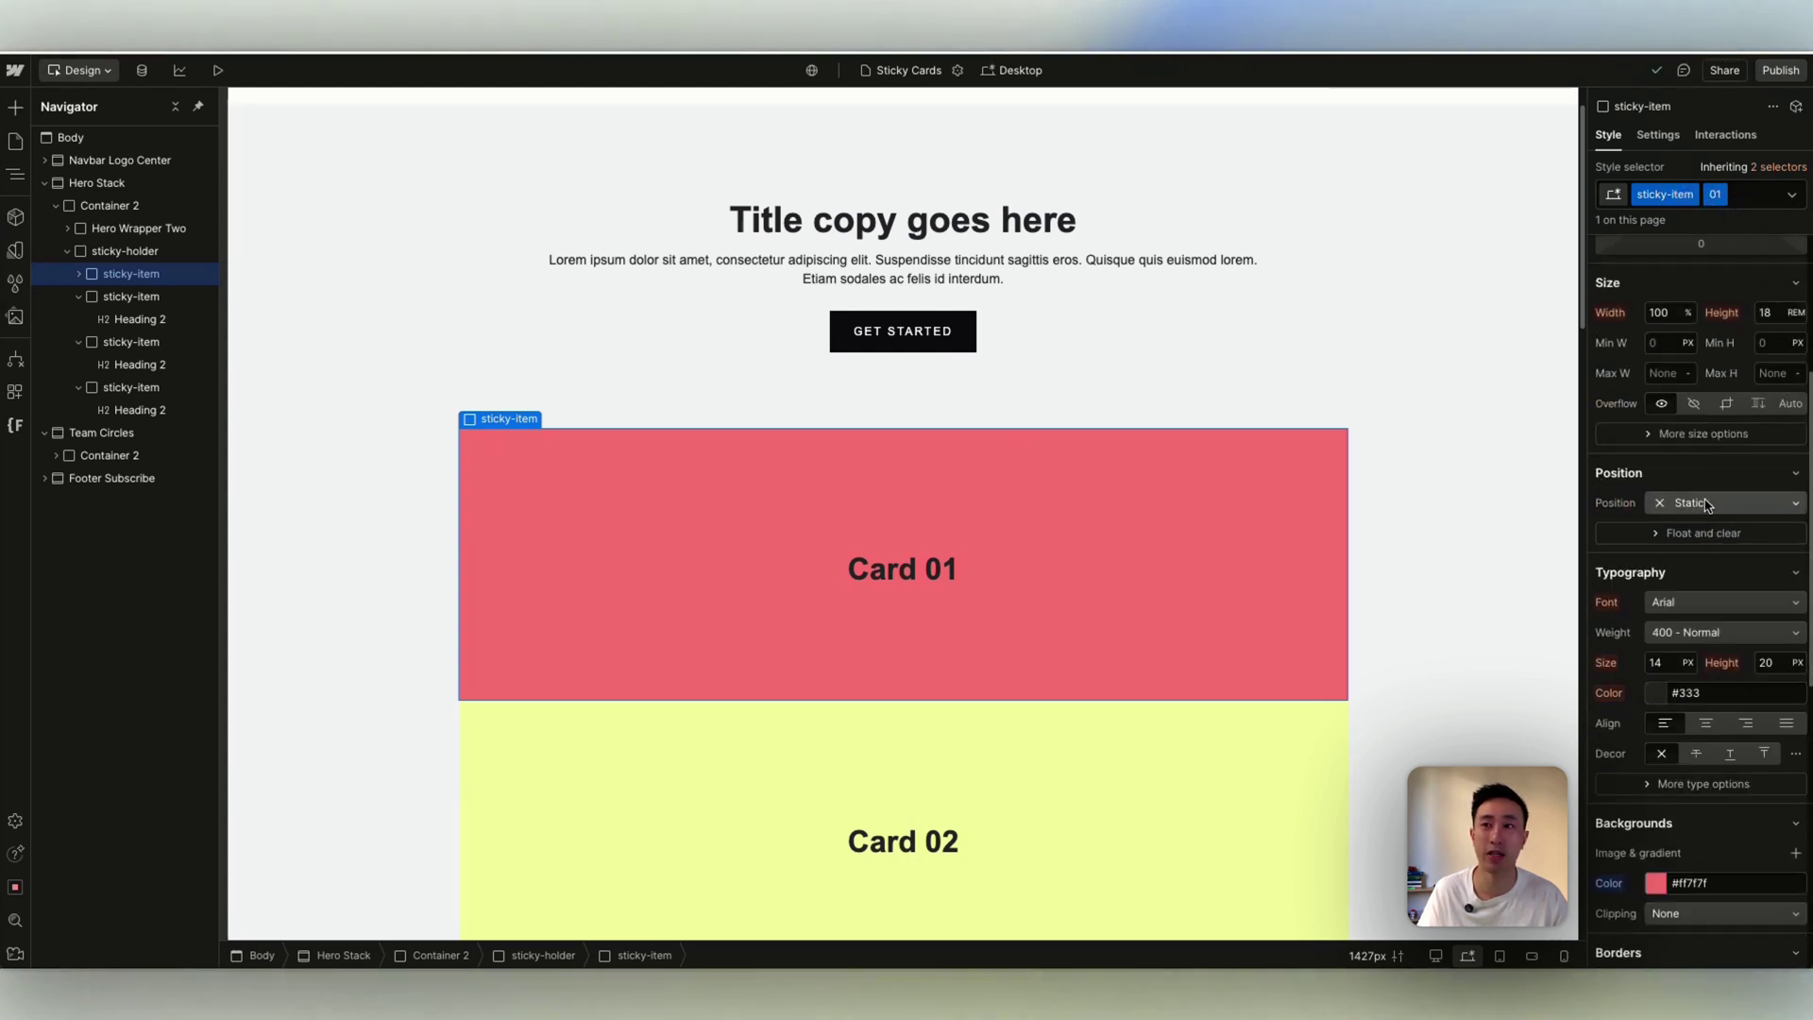
click(1708, 504)
click(1711, 593)
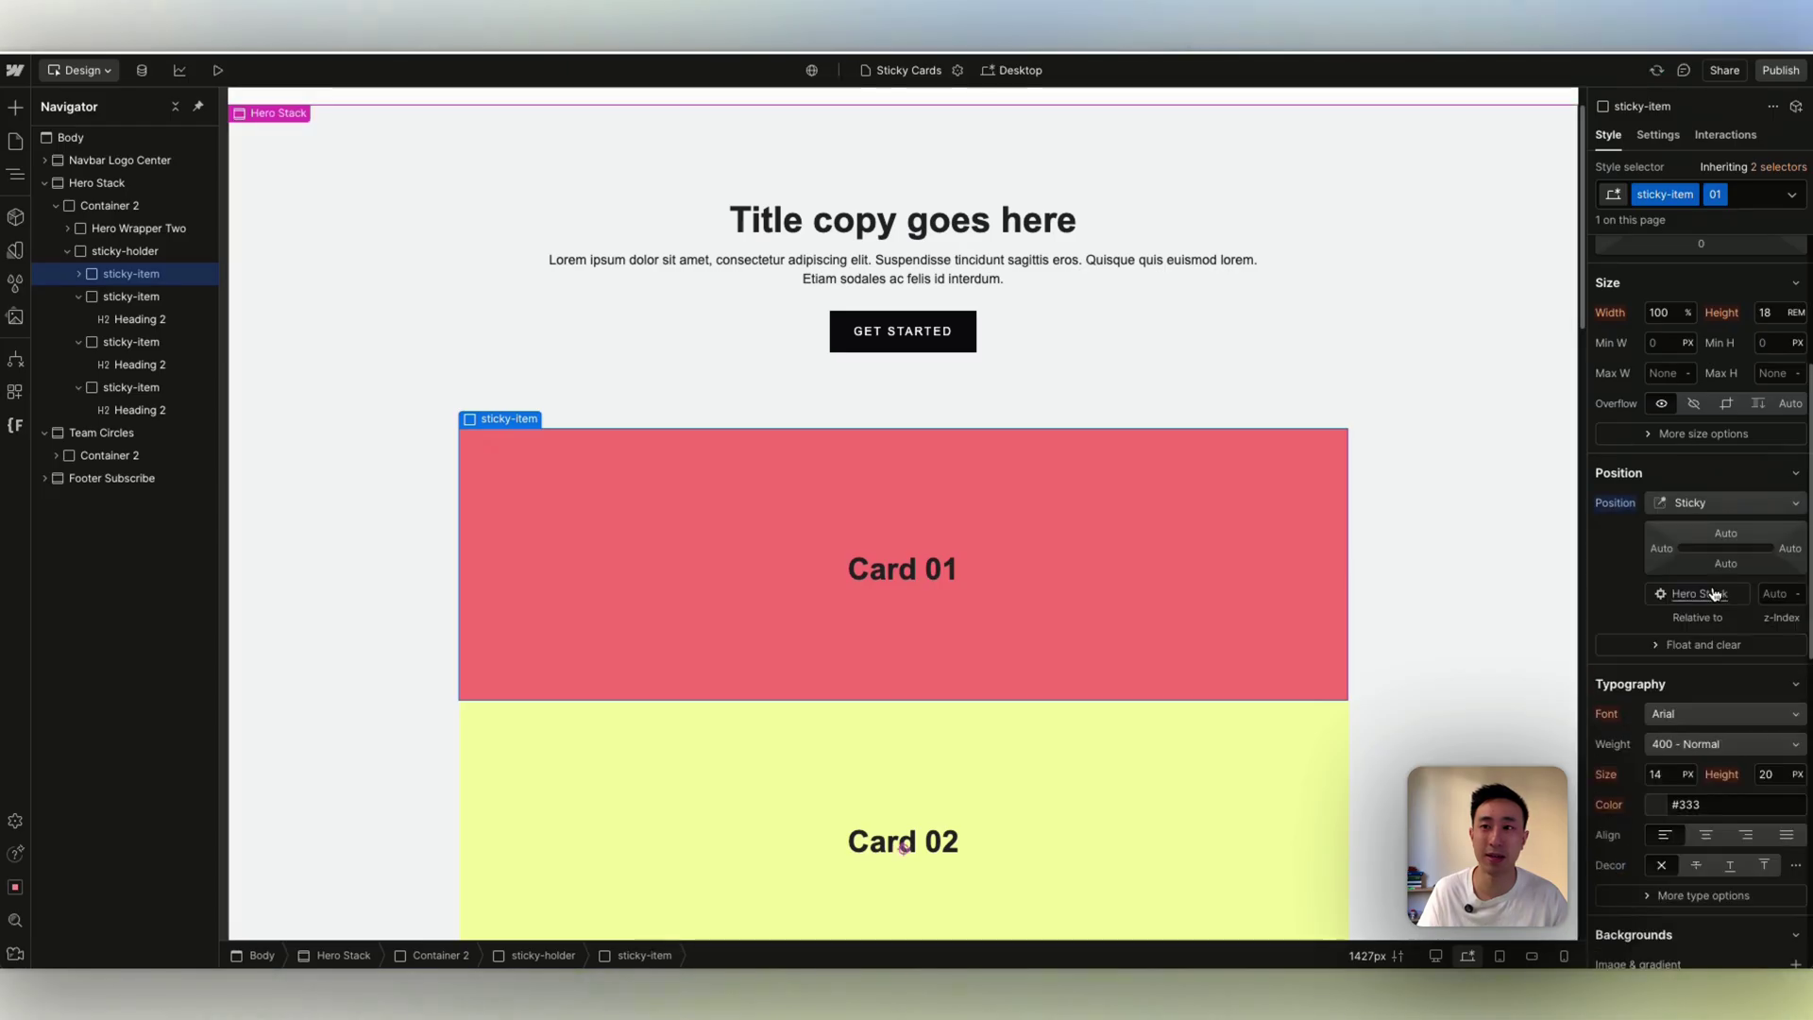
scroll(1278, 526, up, 2)
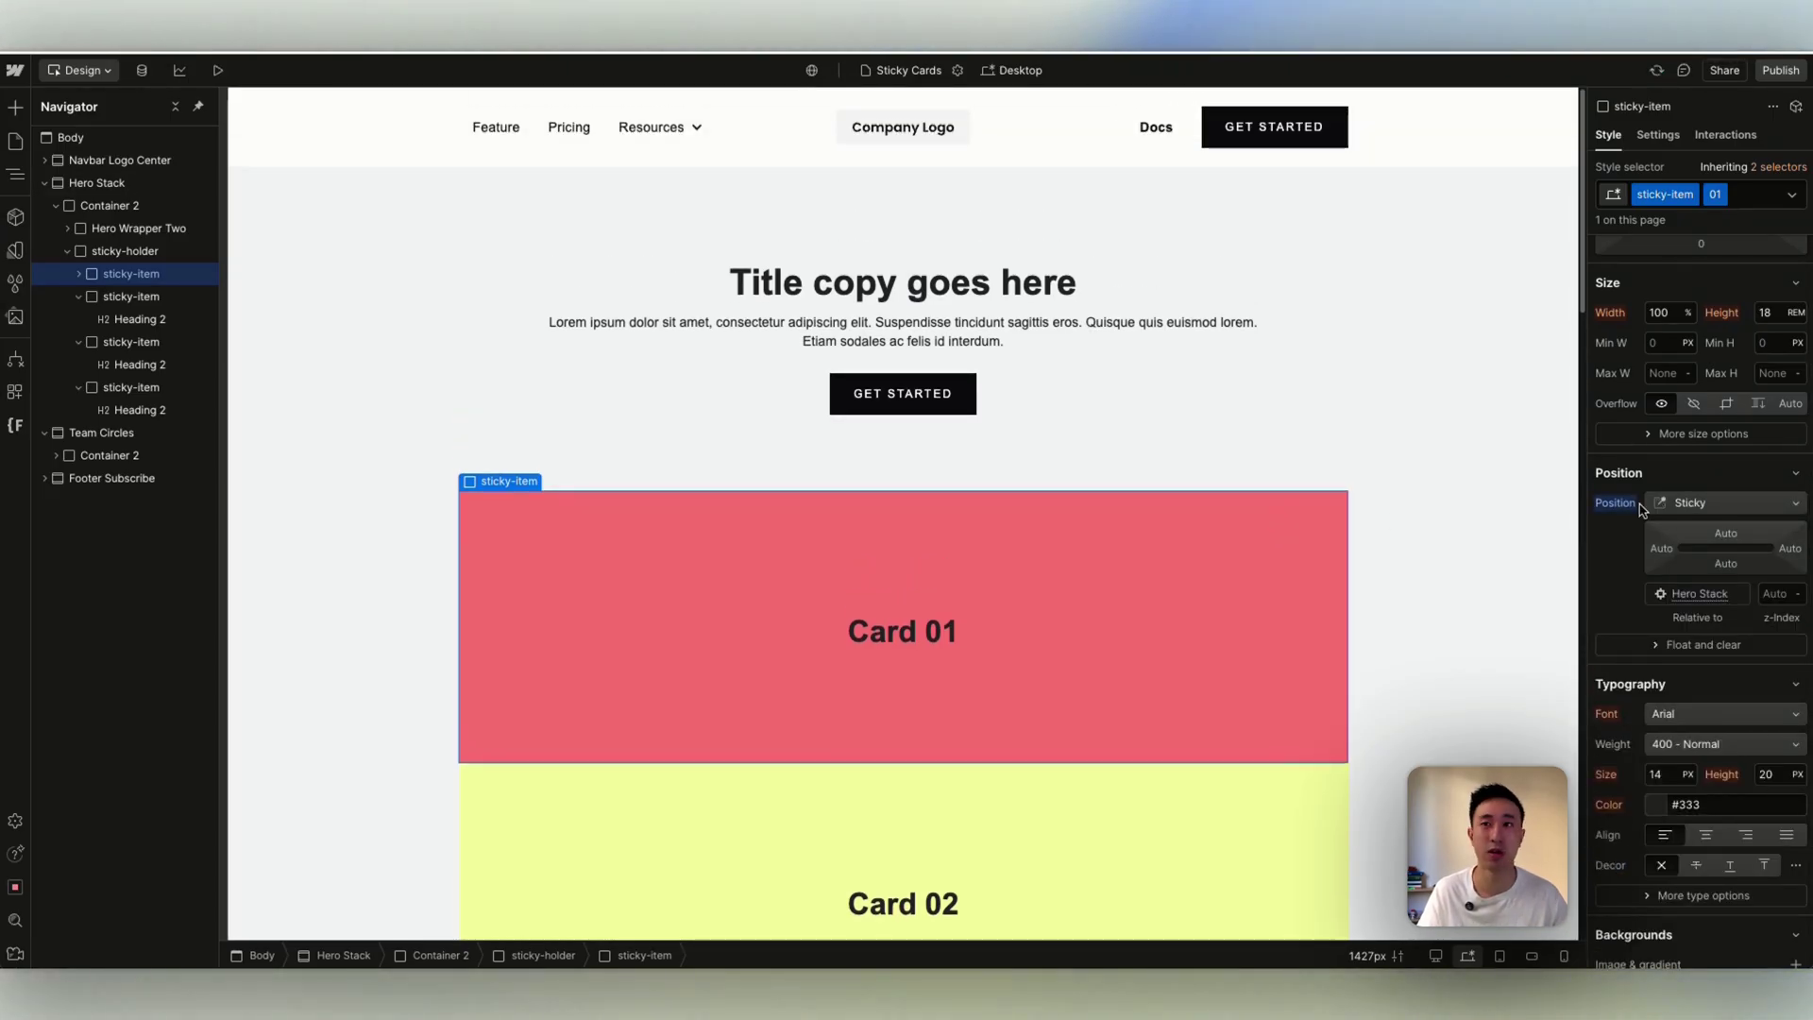
click(1676, 504)
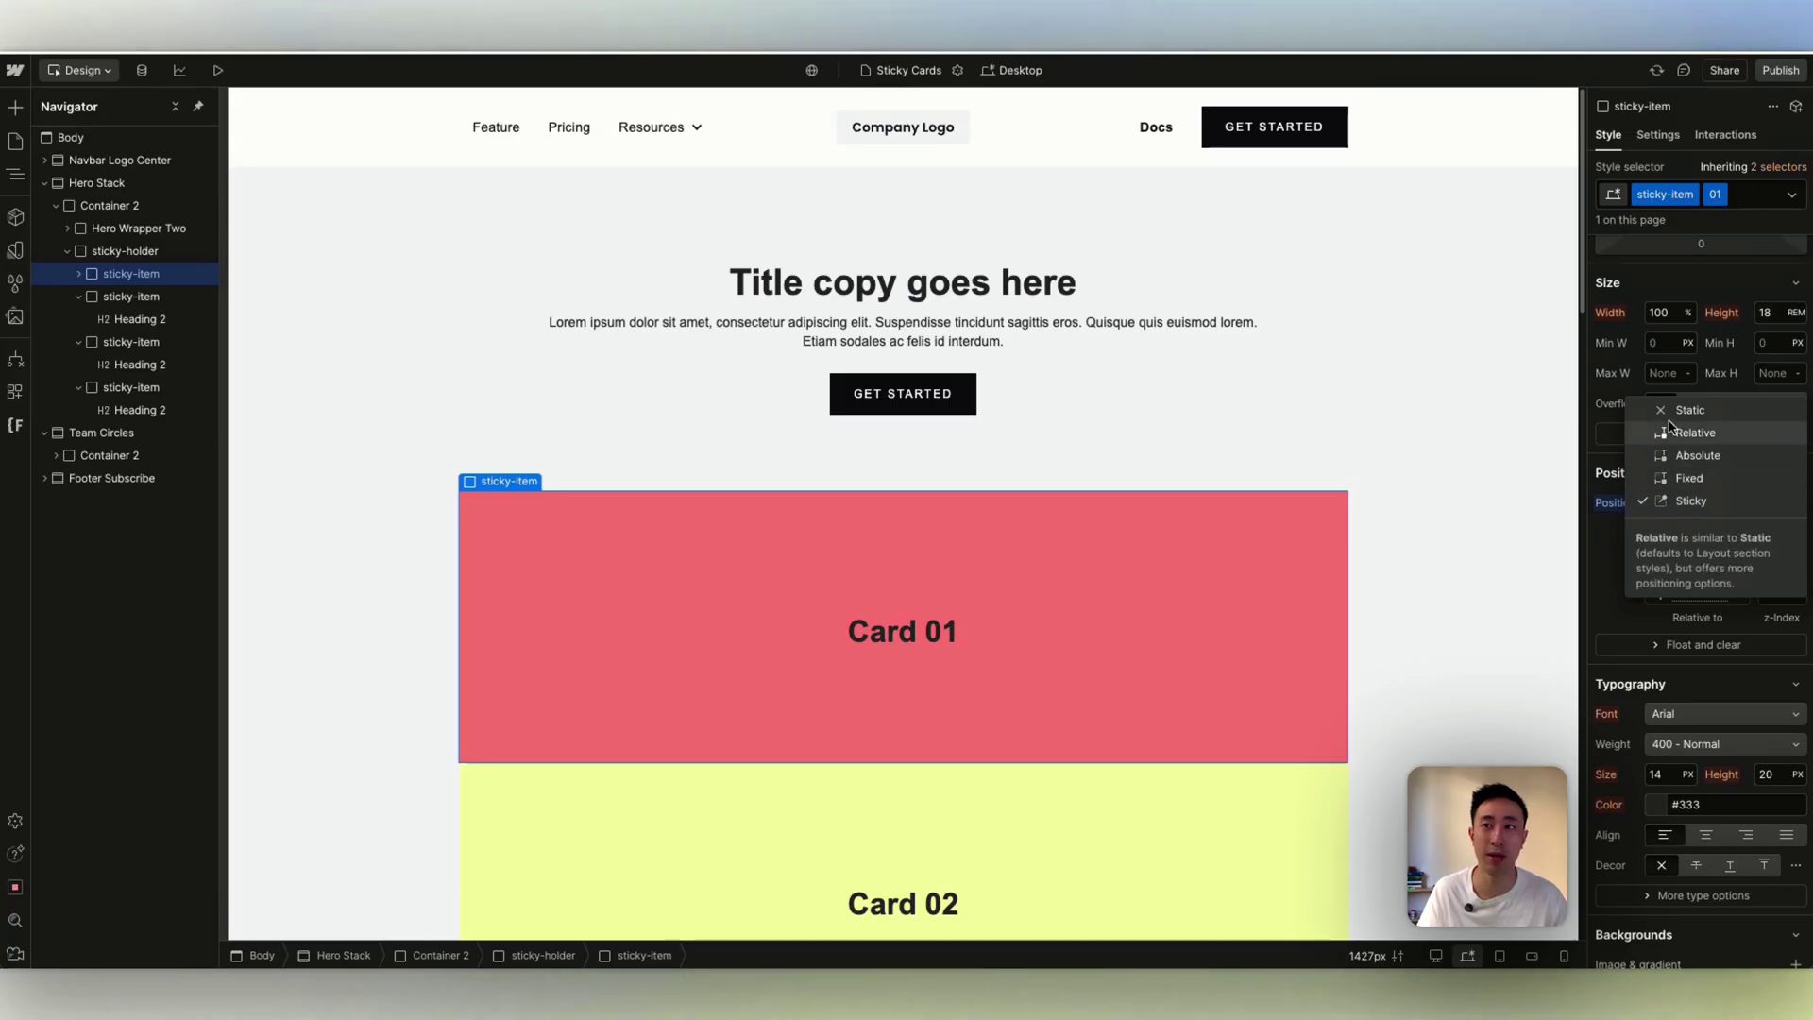
click(1602, 537)
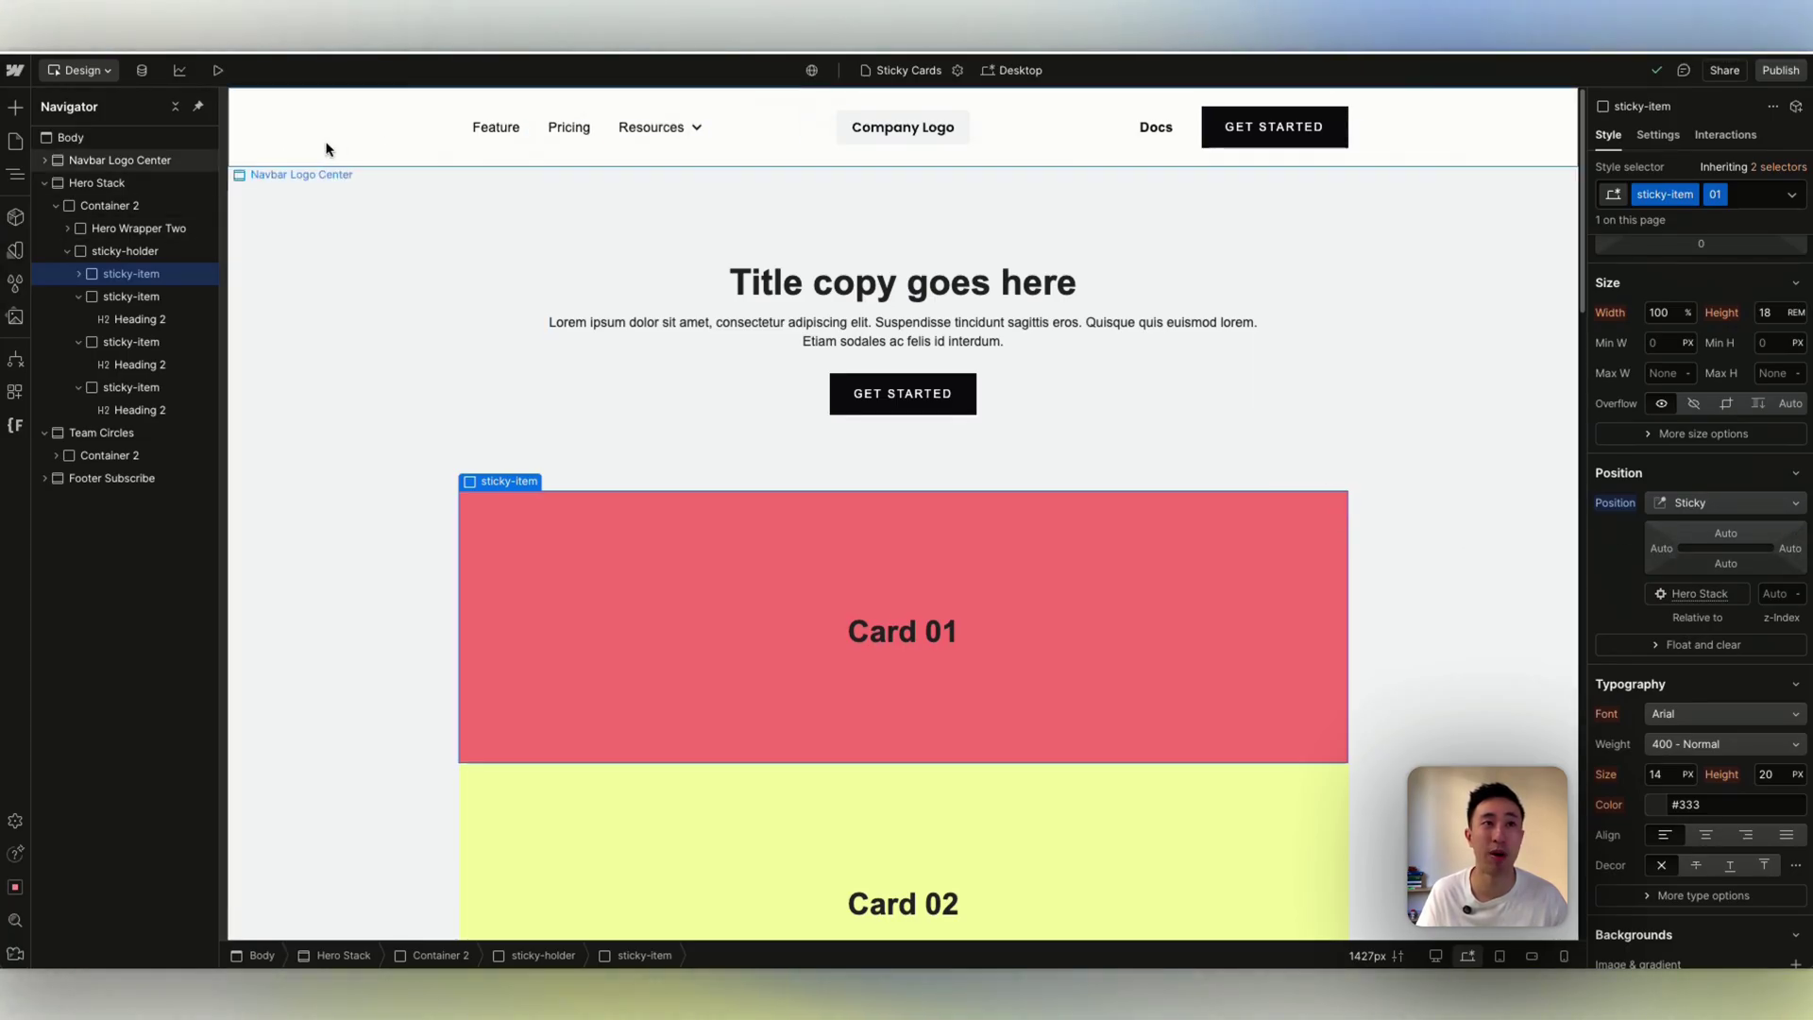
scroll(1107, 461, down, 2)
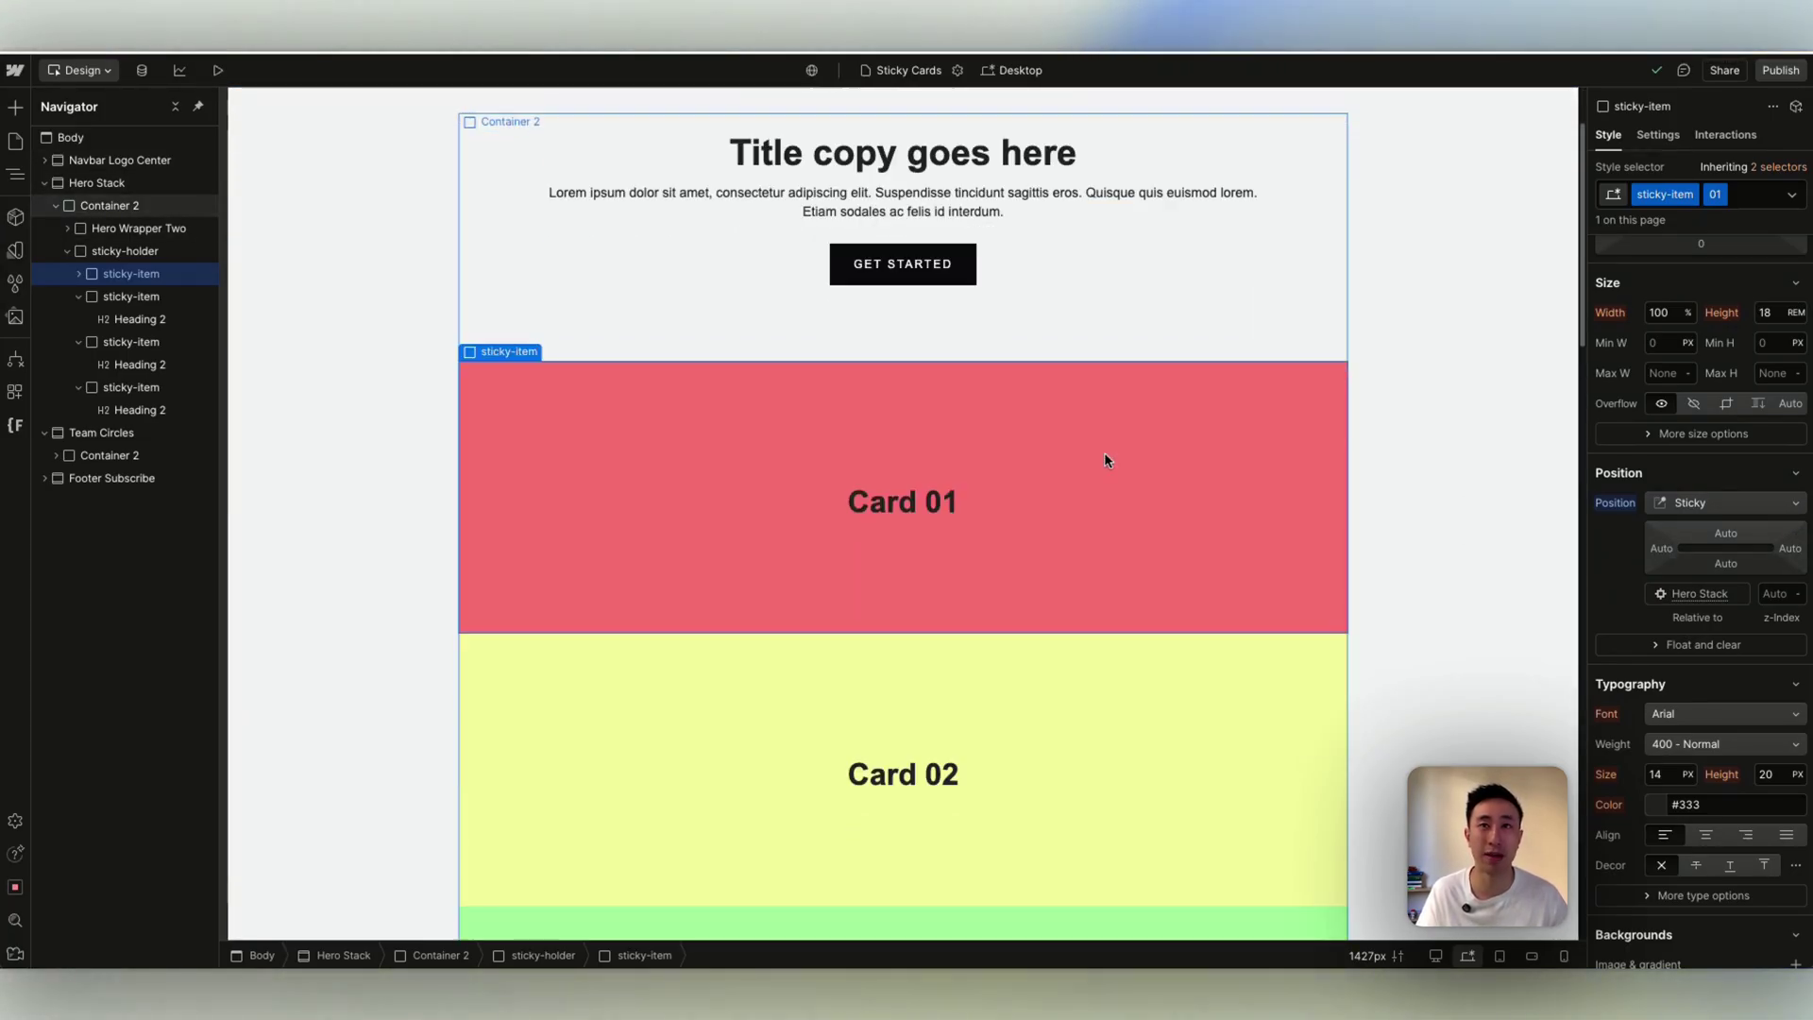
scroll(1106, 461, down, 4)
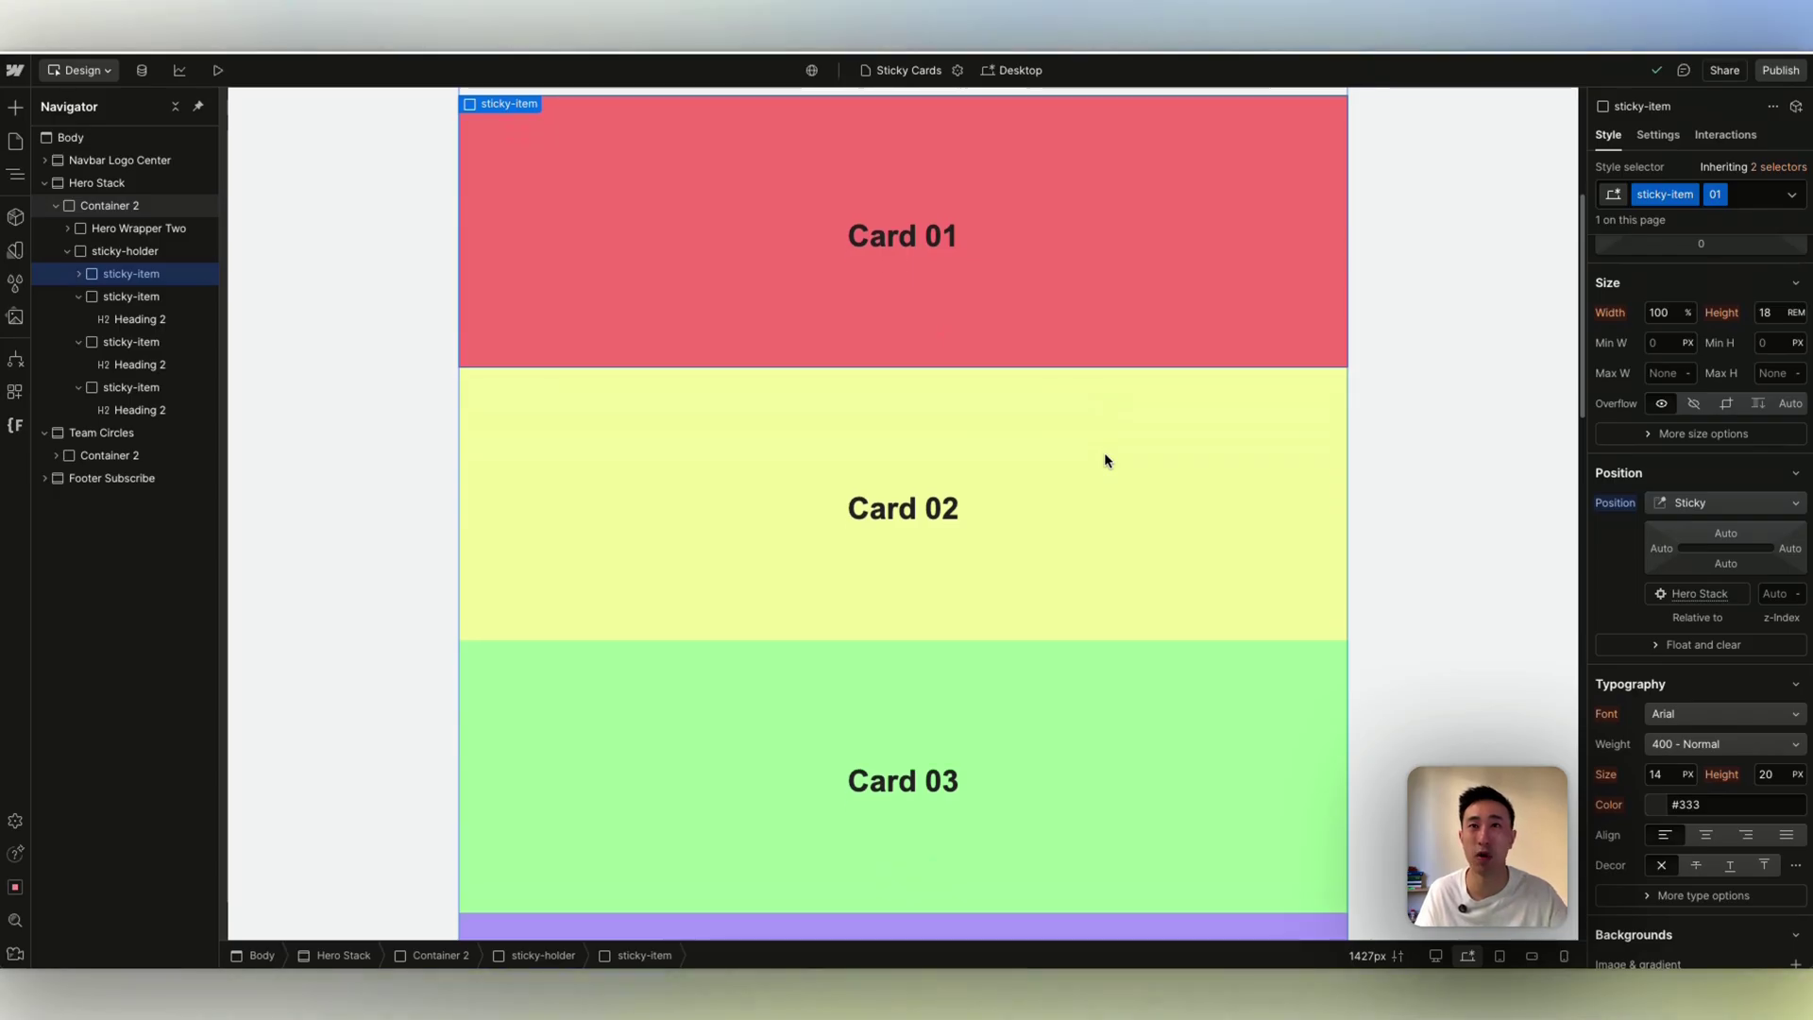
Set the top offset of the sticky Card 01 block to 7rem.
scroll(1107, 461, up, 2)
scroll(1107, 461, up, 3)
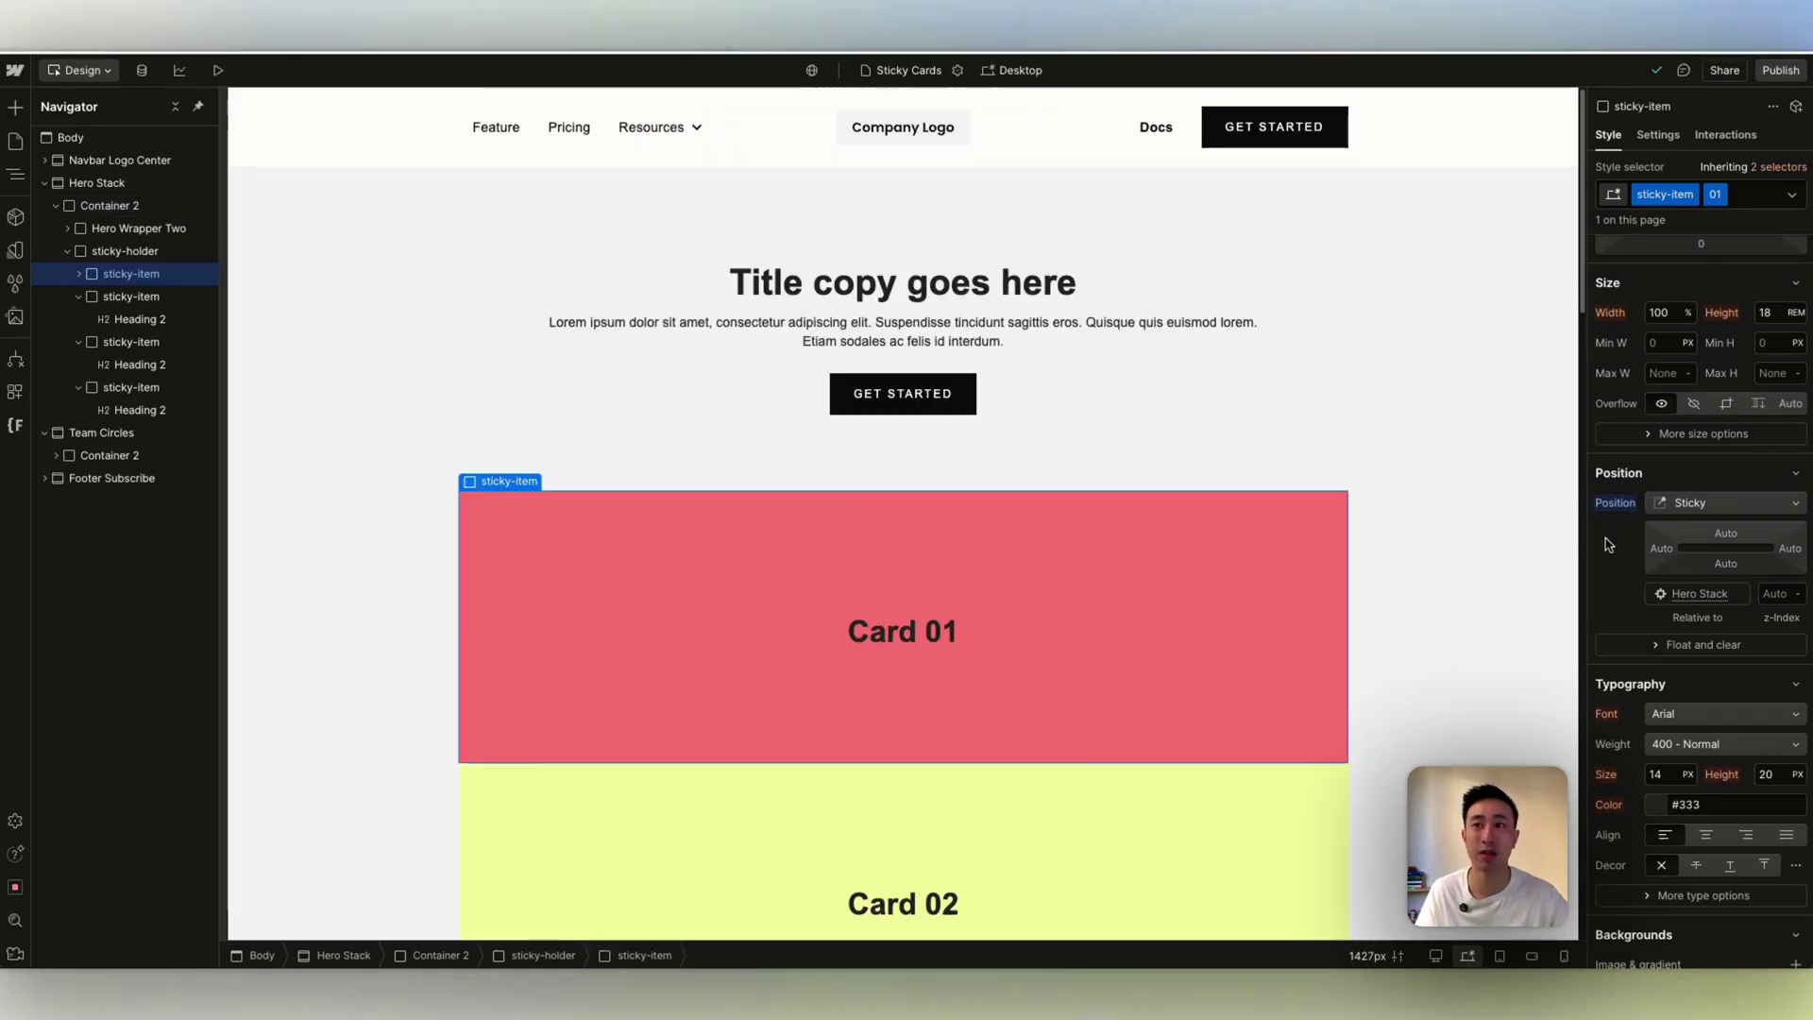
click(1726, 534)
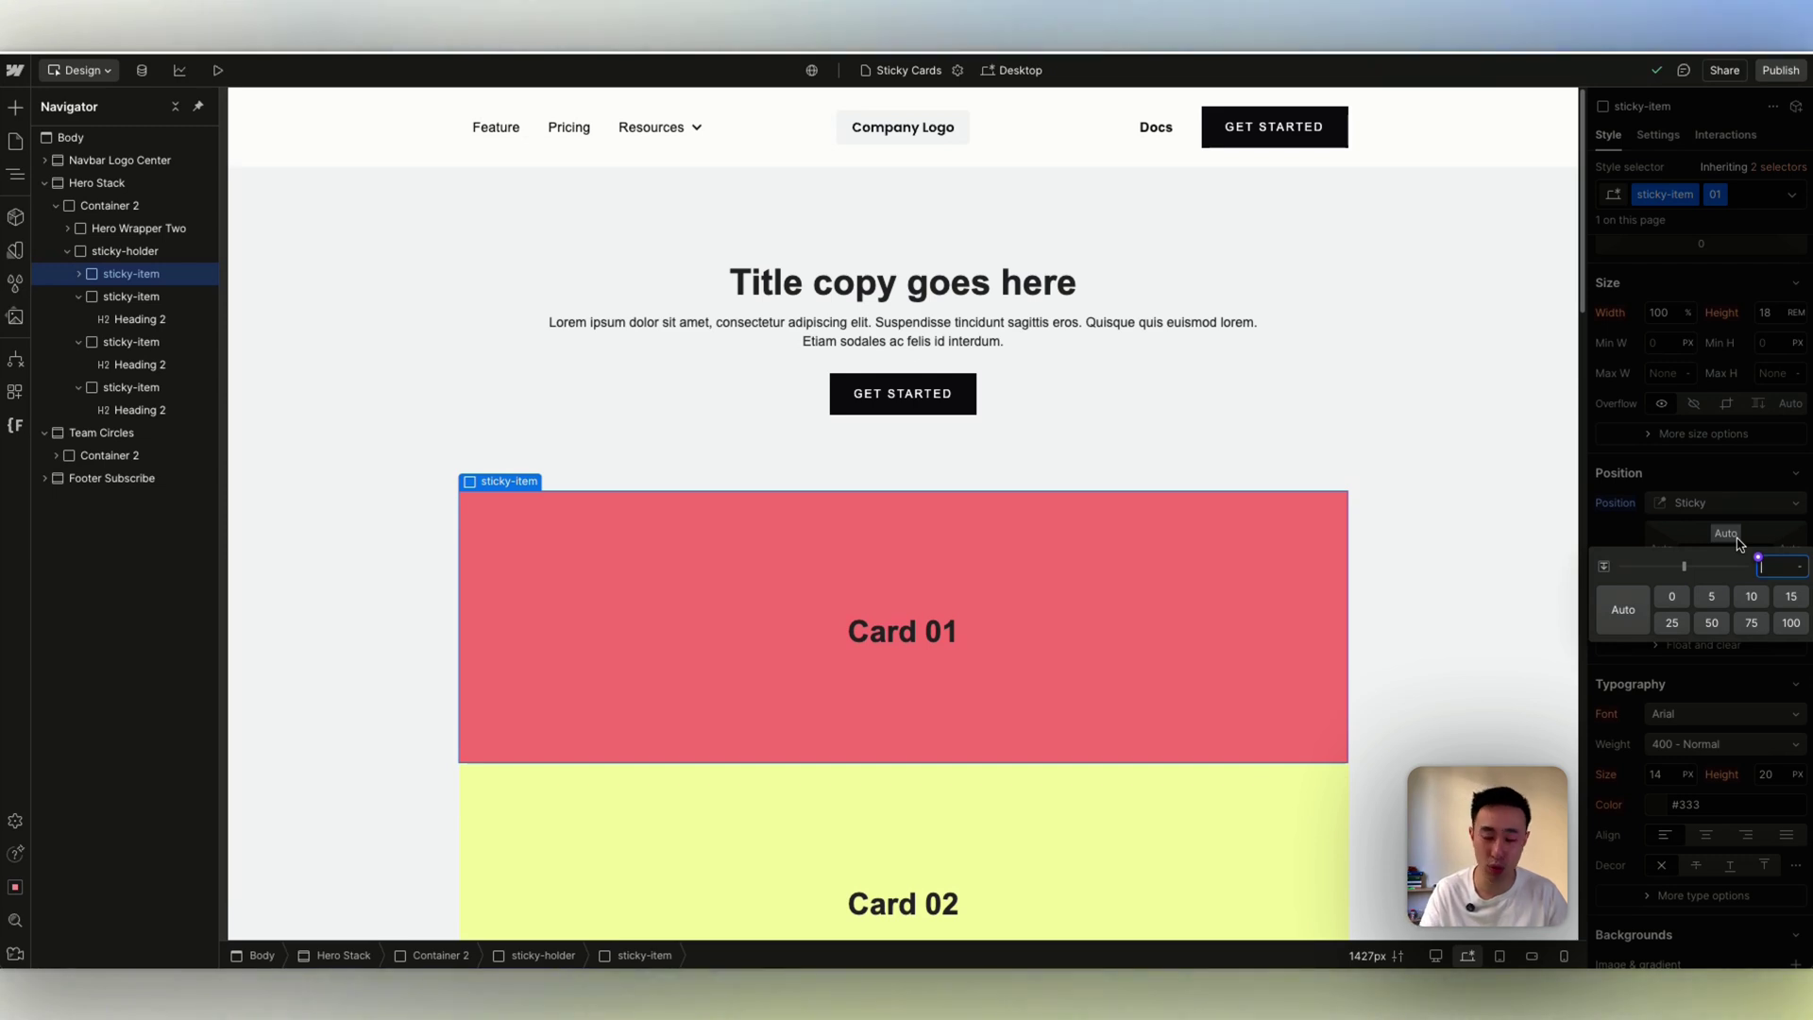
text(7rem)
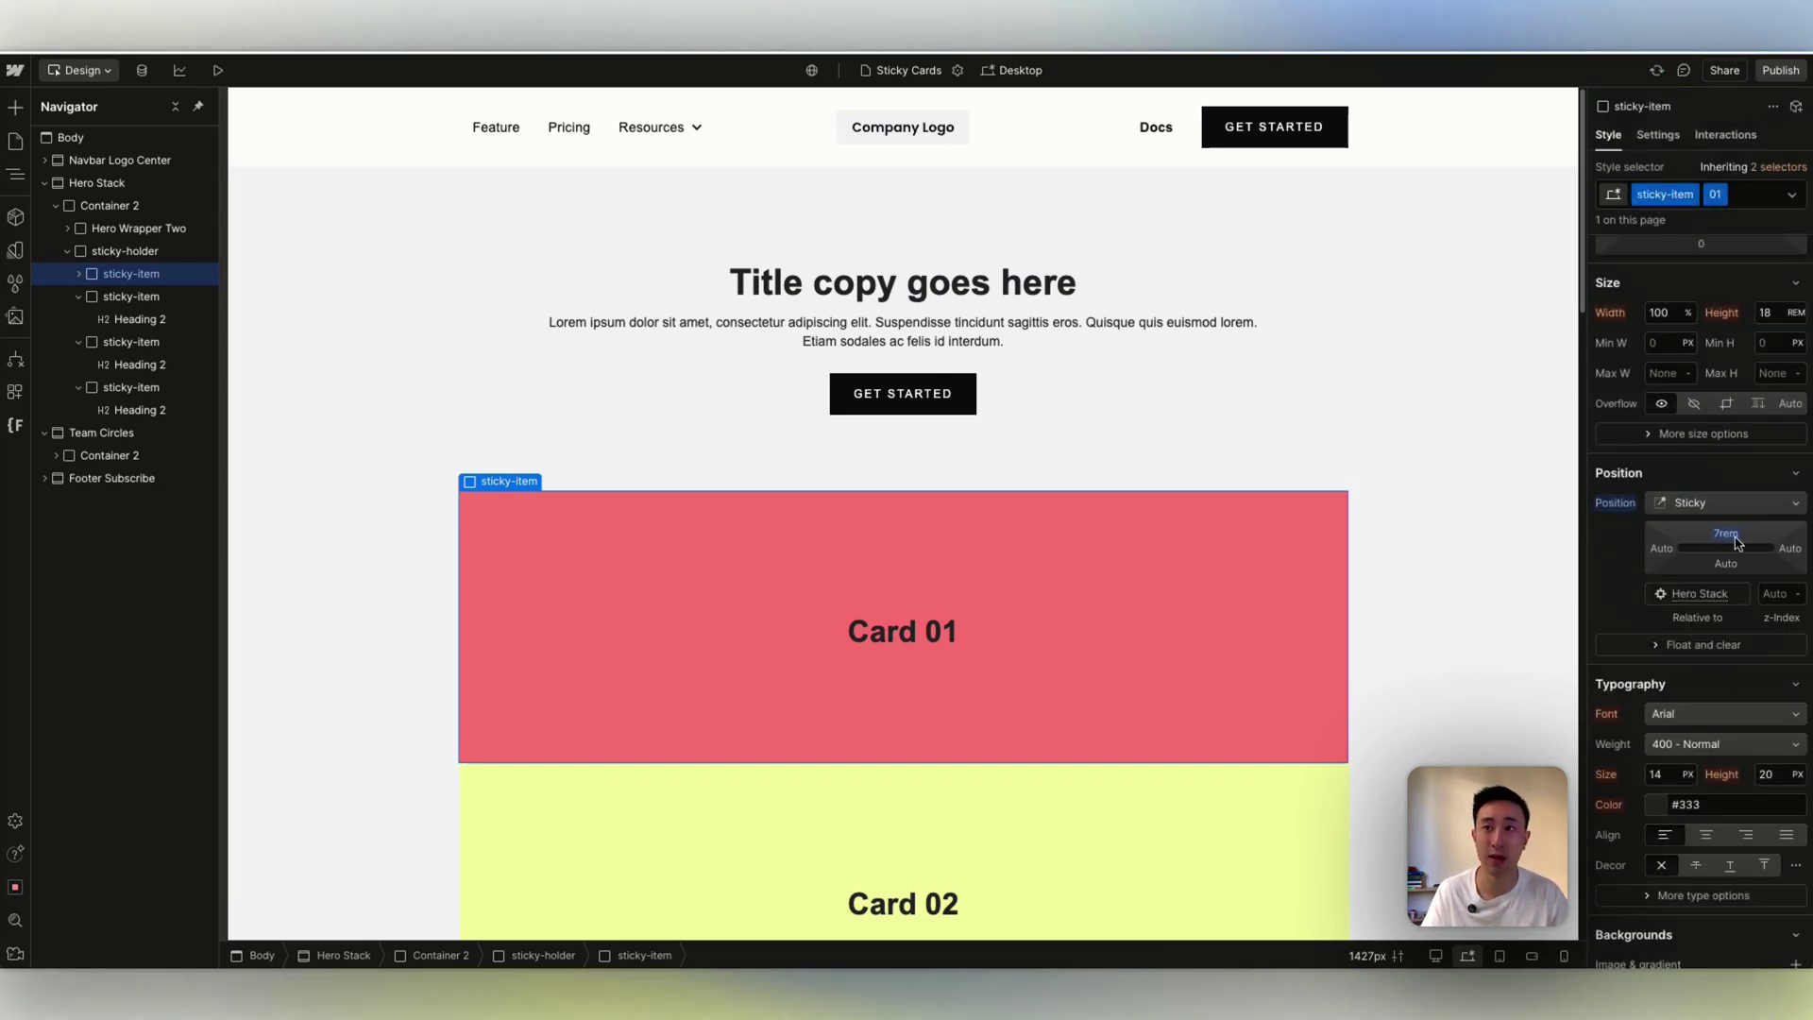
Examine how the Card 01 block sticks and overlaps the other cards as the page scrolls.
scroll(1479, 545, down, 2)
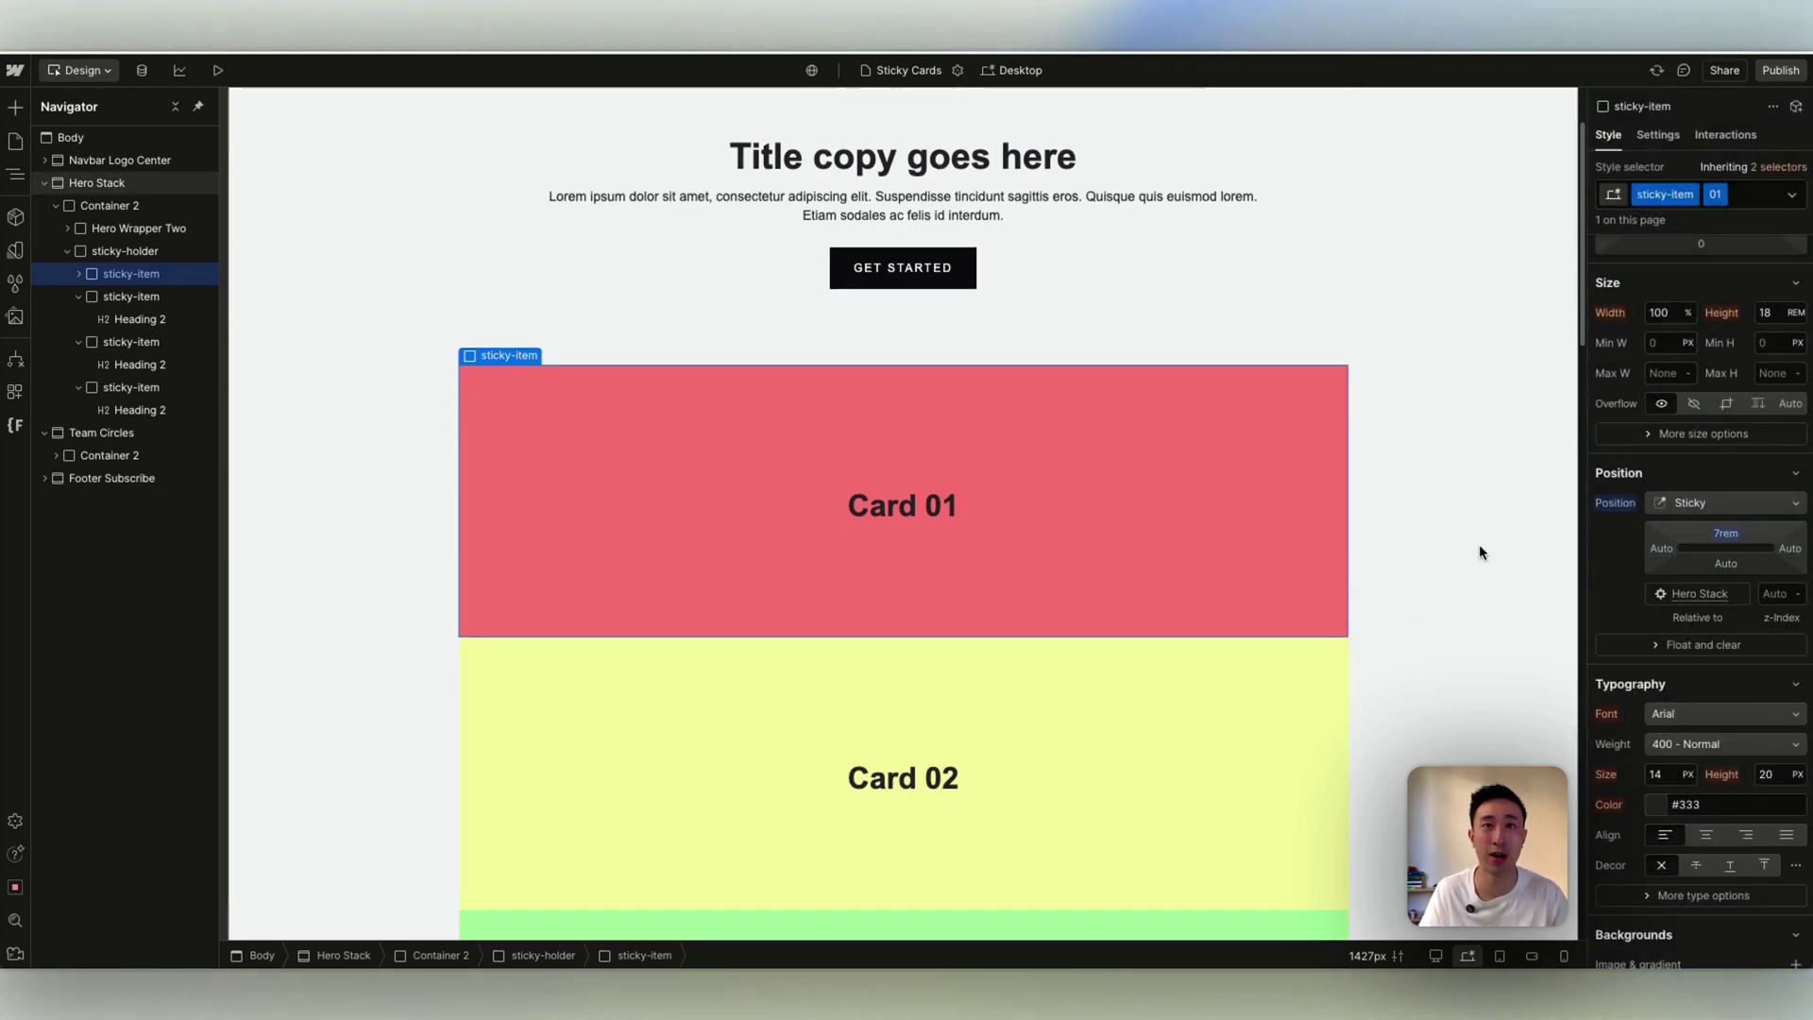
scroll(1479, 549, down, 3)
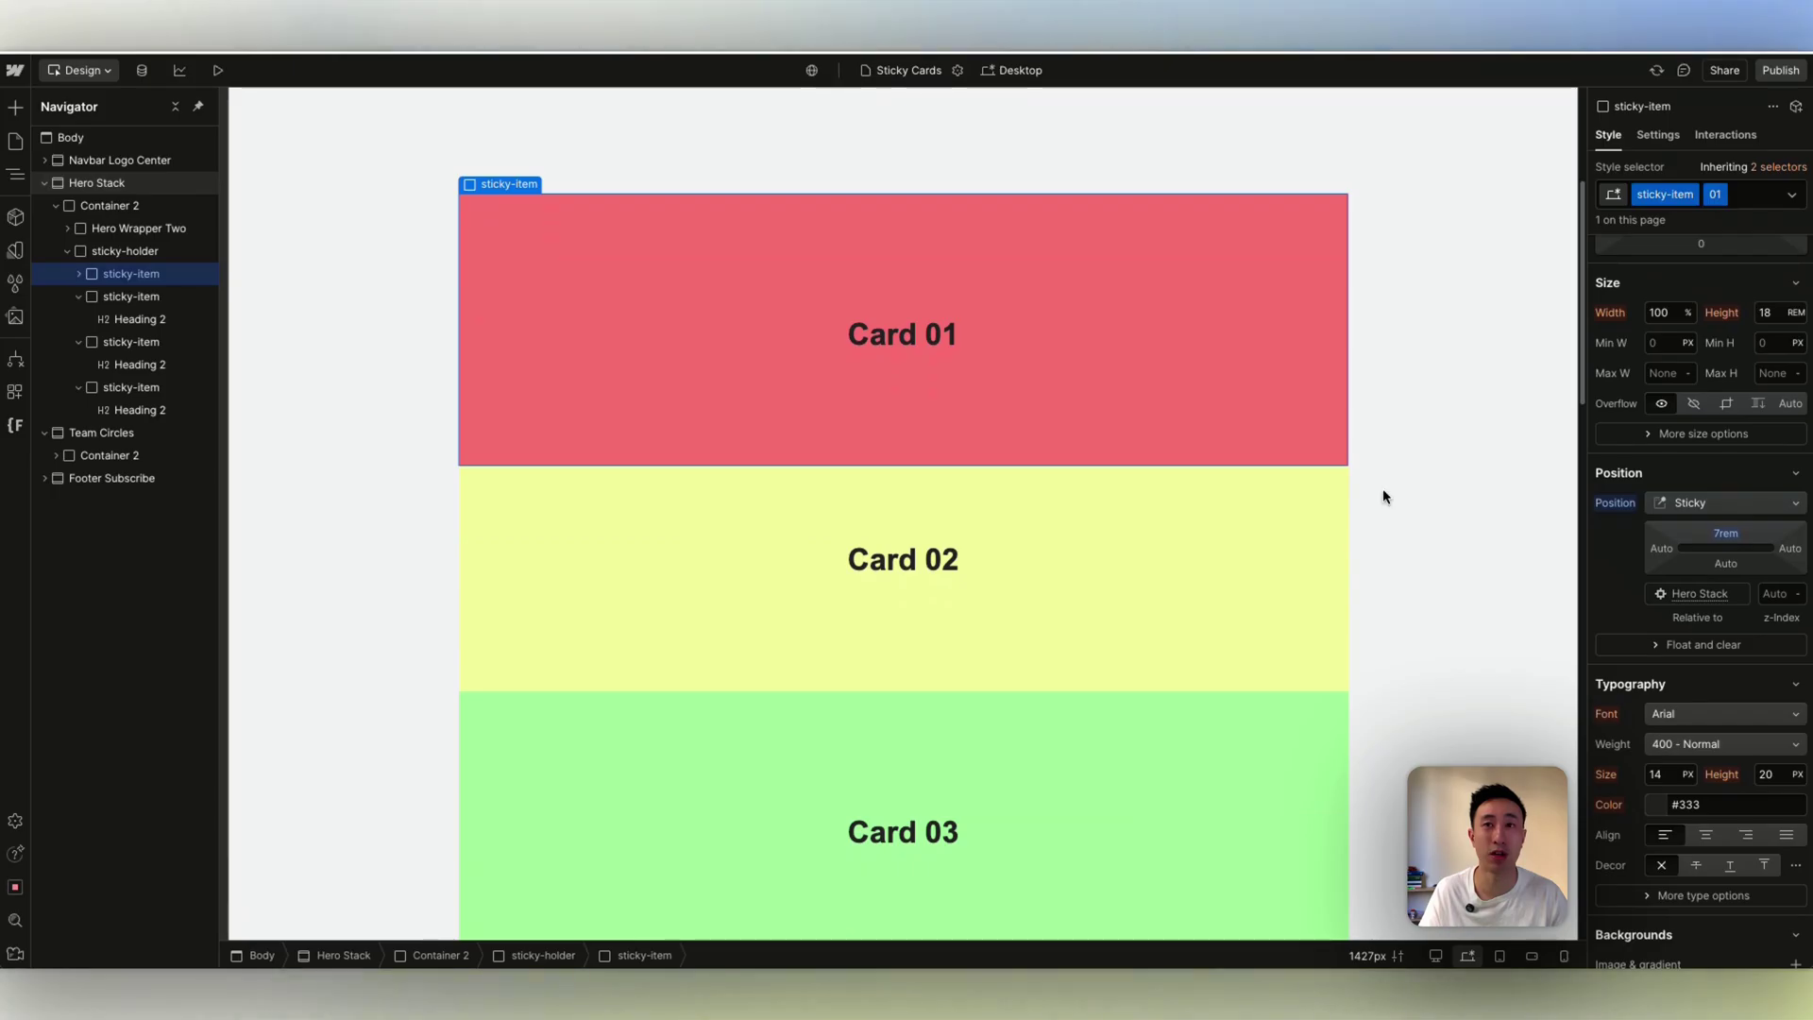
scroll(1045, 217, down, 2)
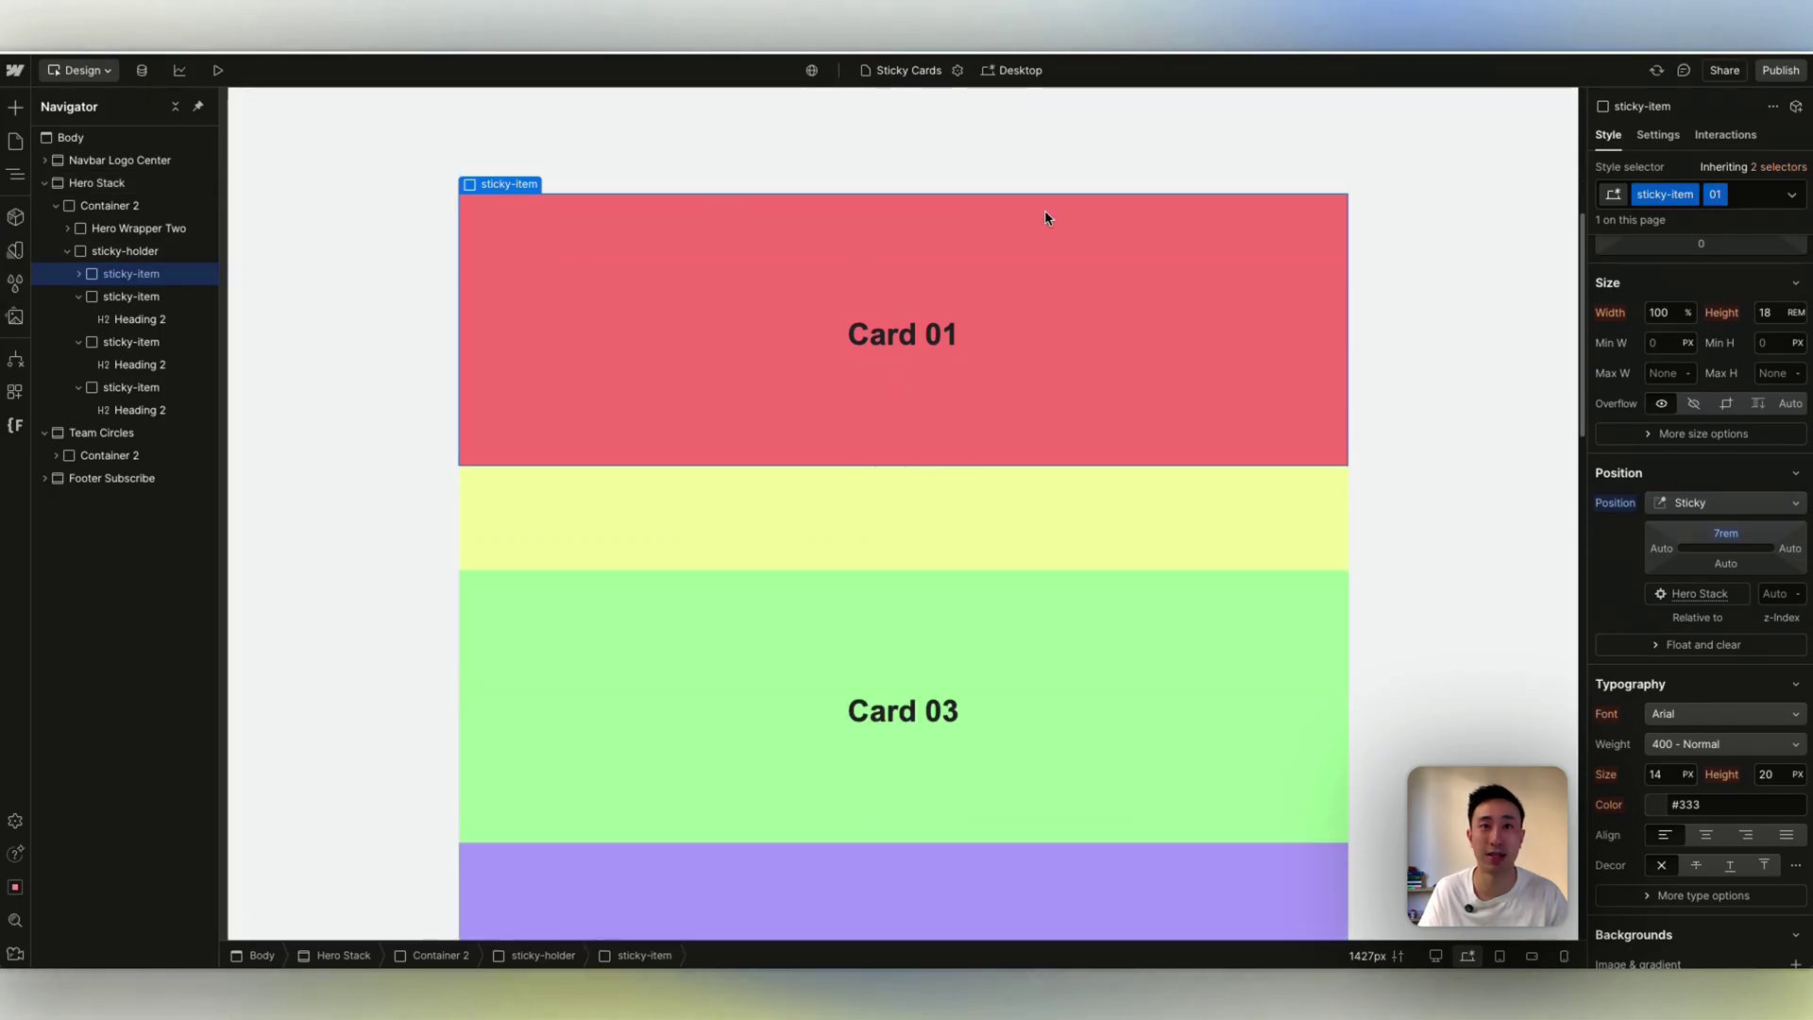
scroll(1045, 218, down, 8)
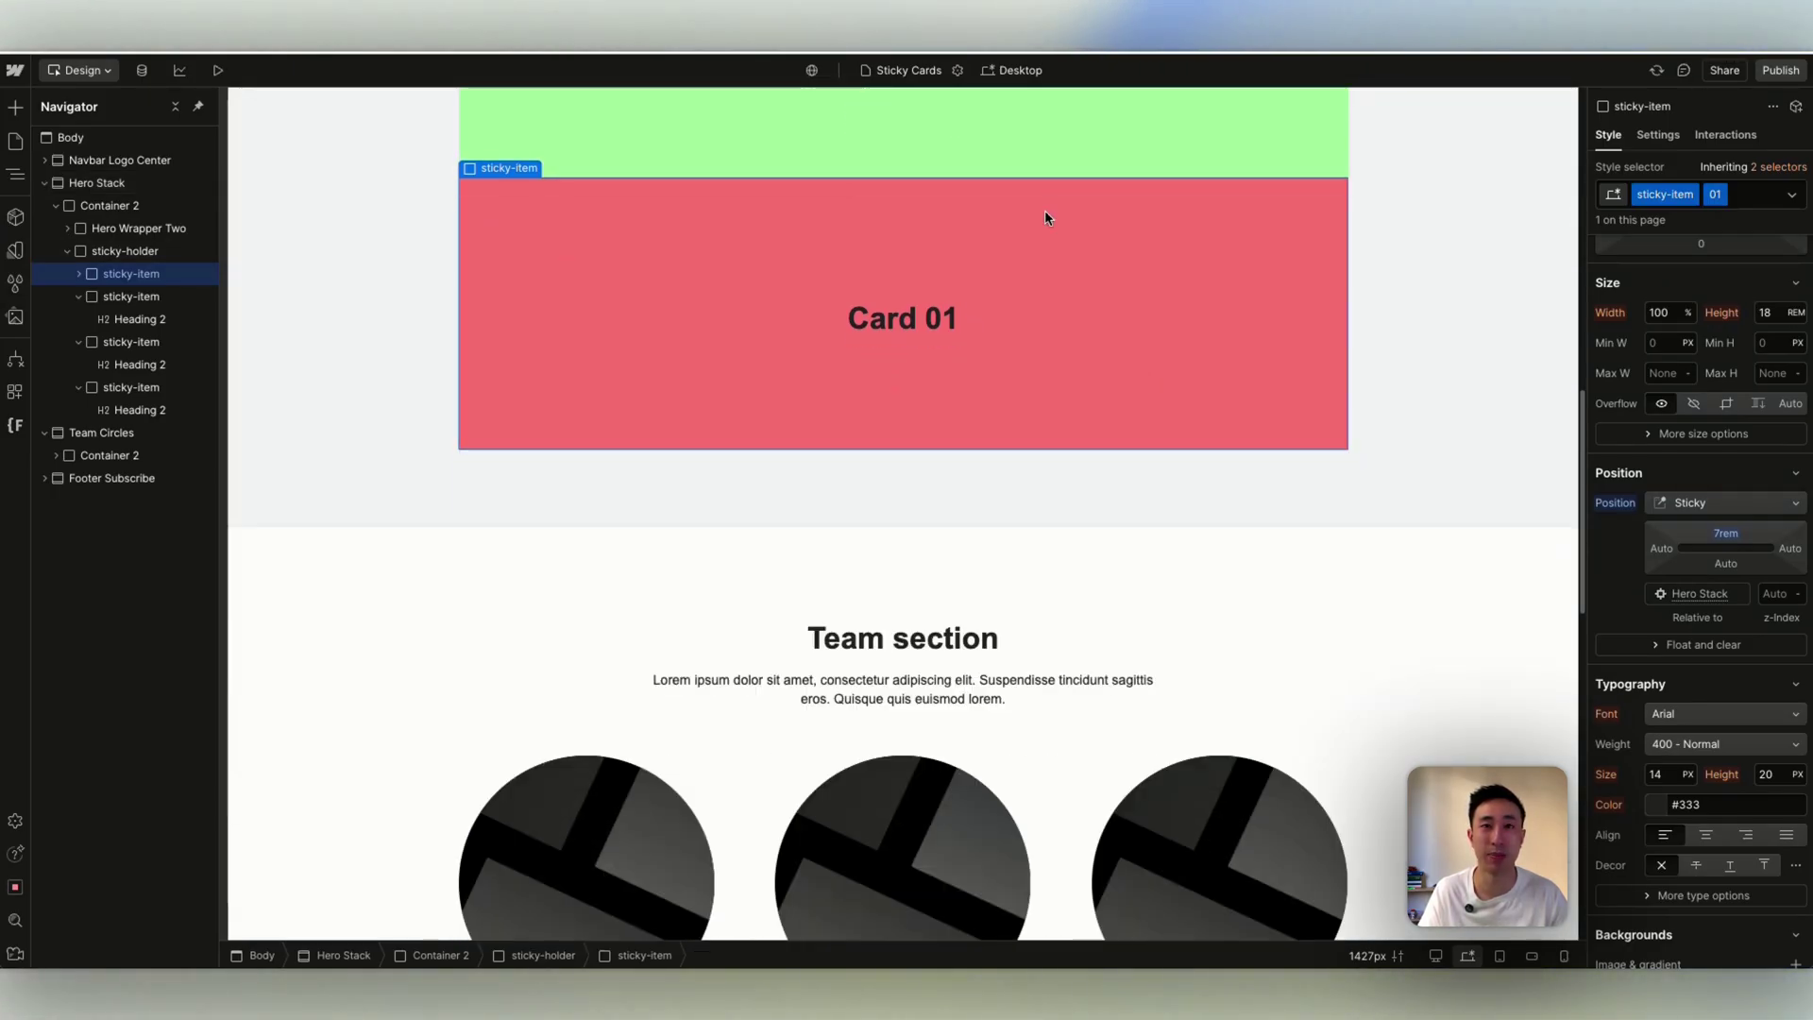
scroll(1046, 216, up, 5)
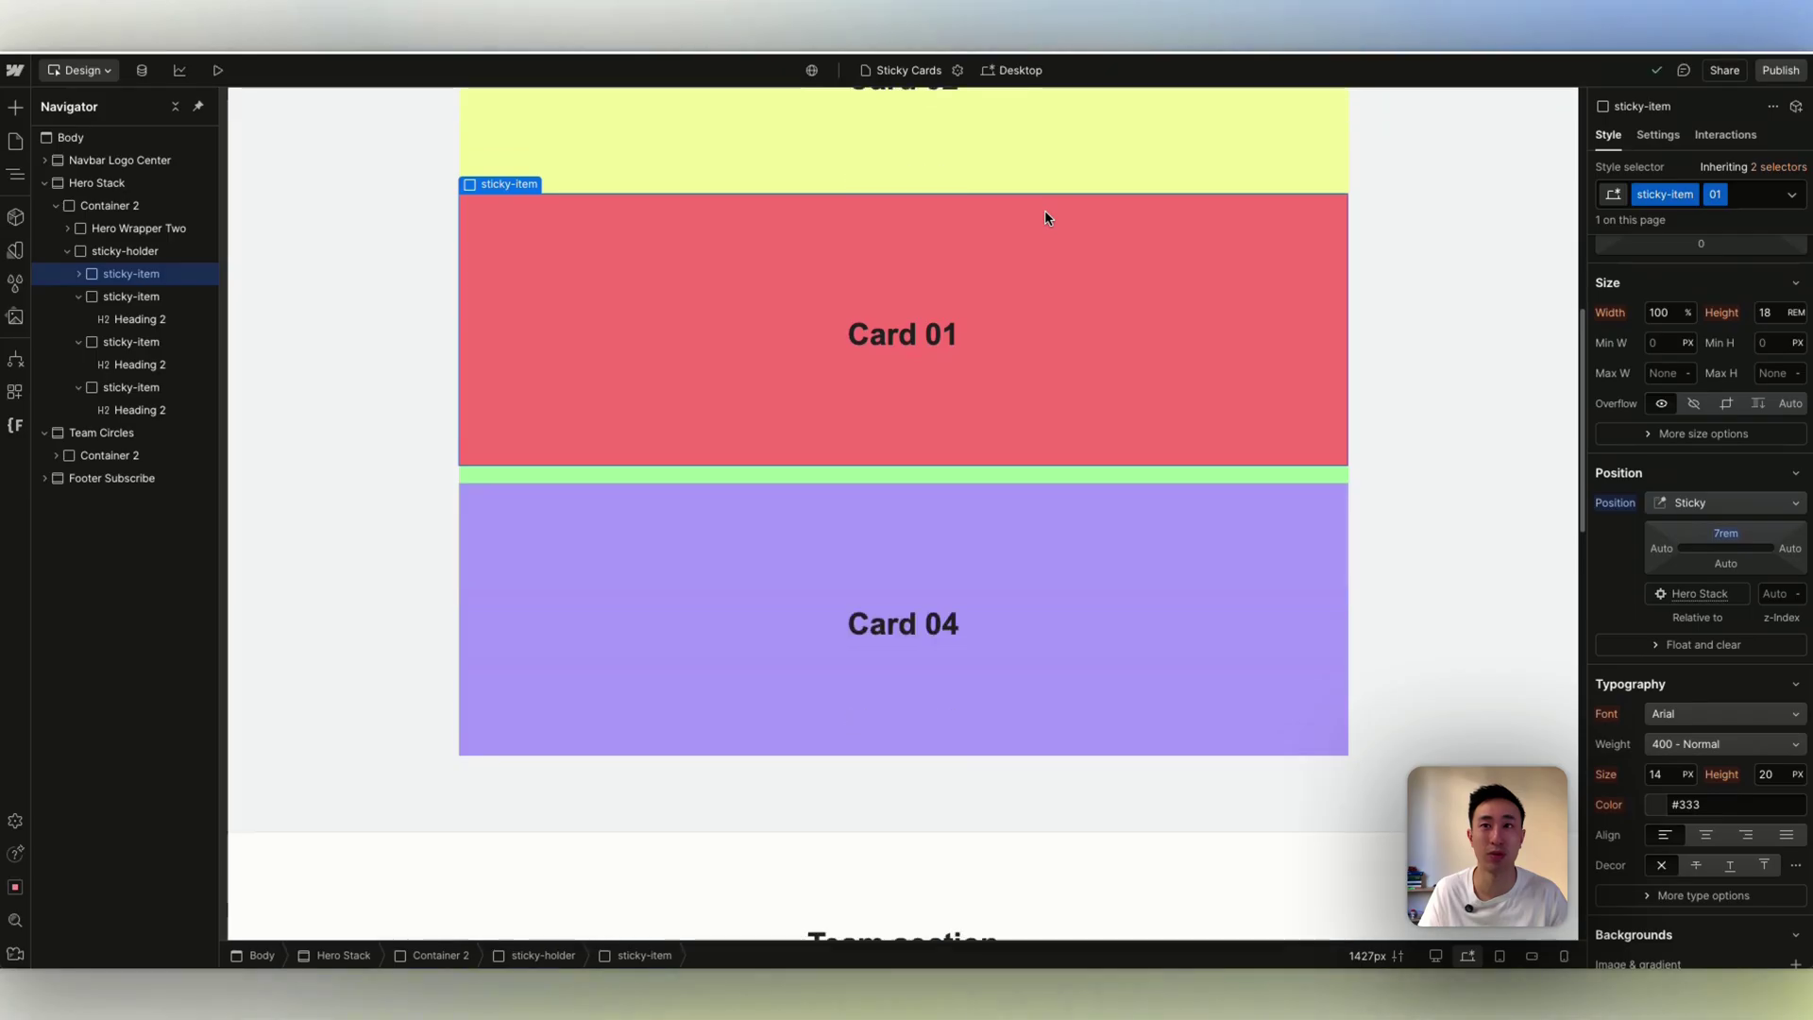
scroll(1045, 217, down, 4)
scroll(1044, 217, up, 6)
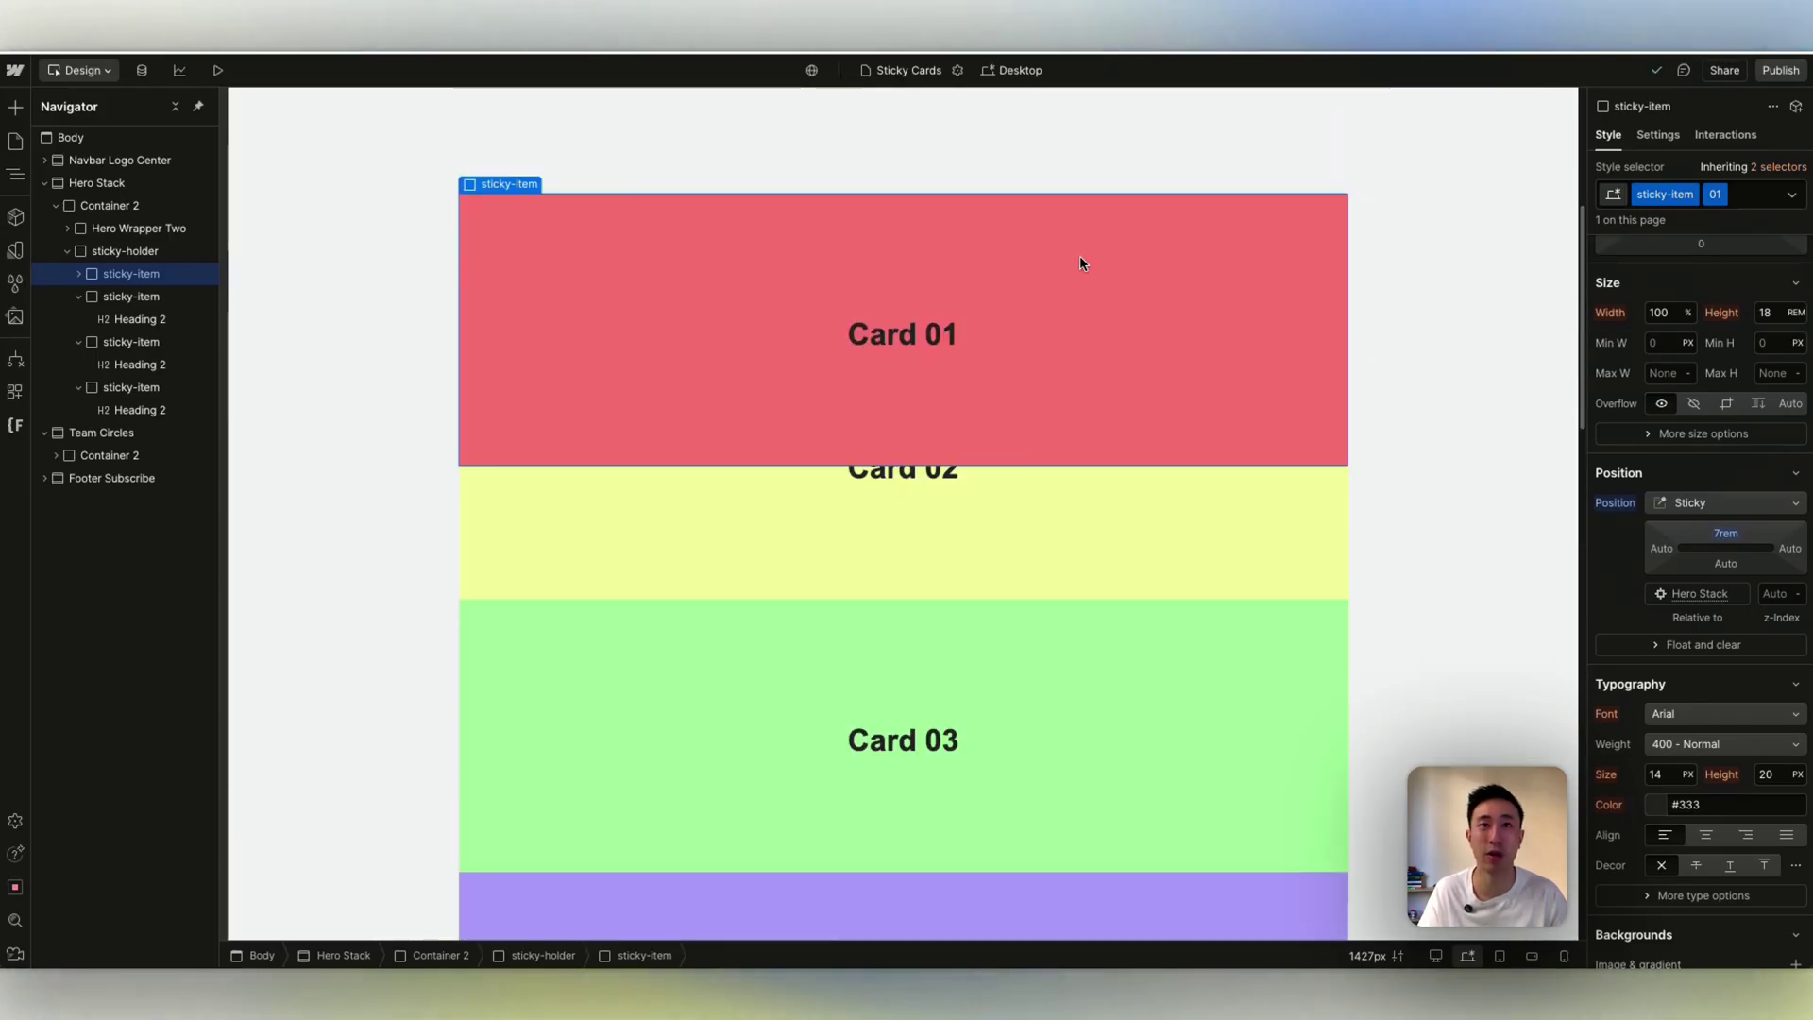
Set the z-index of the Card 01 block to 1.
scroll(1322, 548, up, 2)
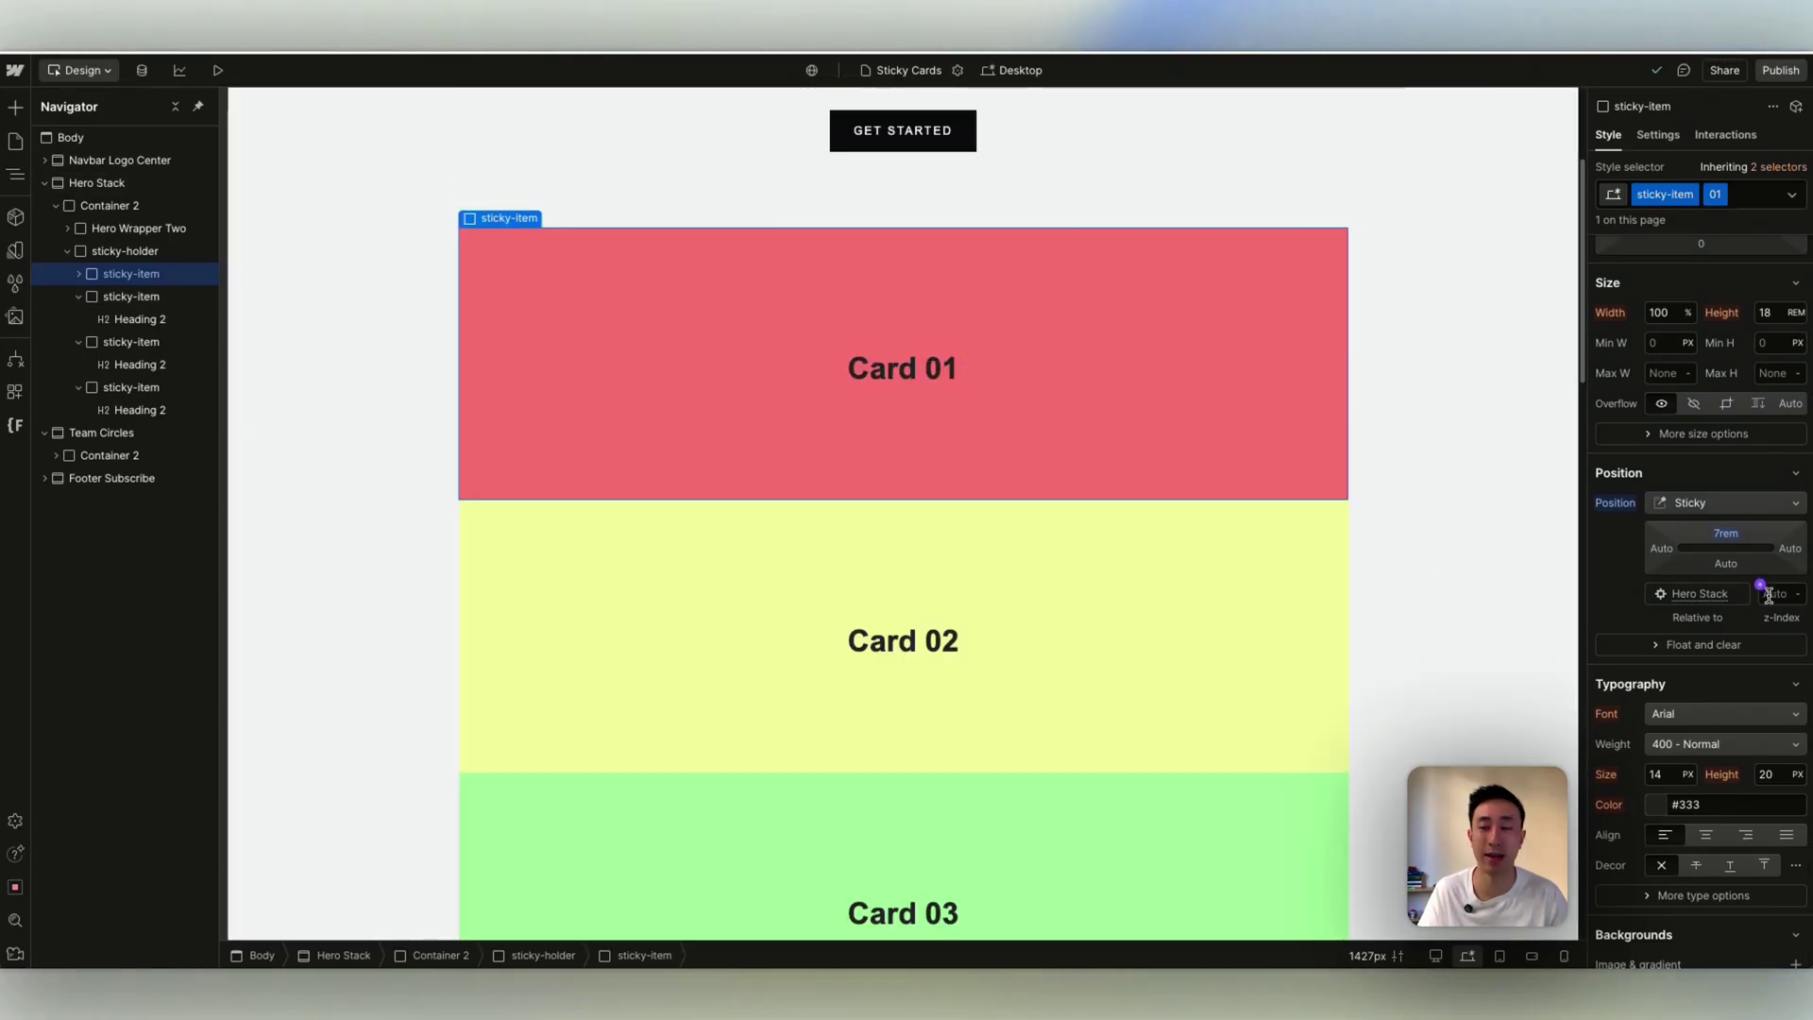
text(1)
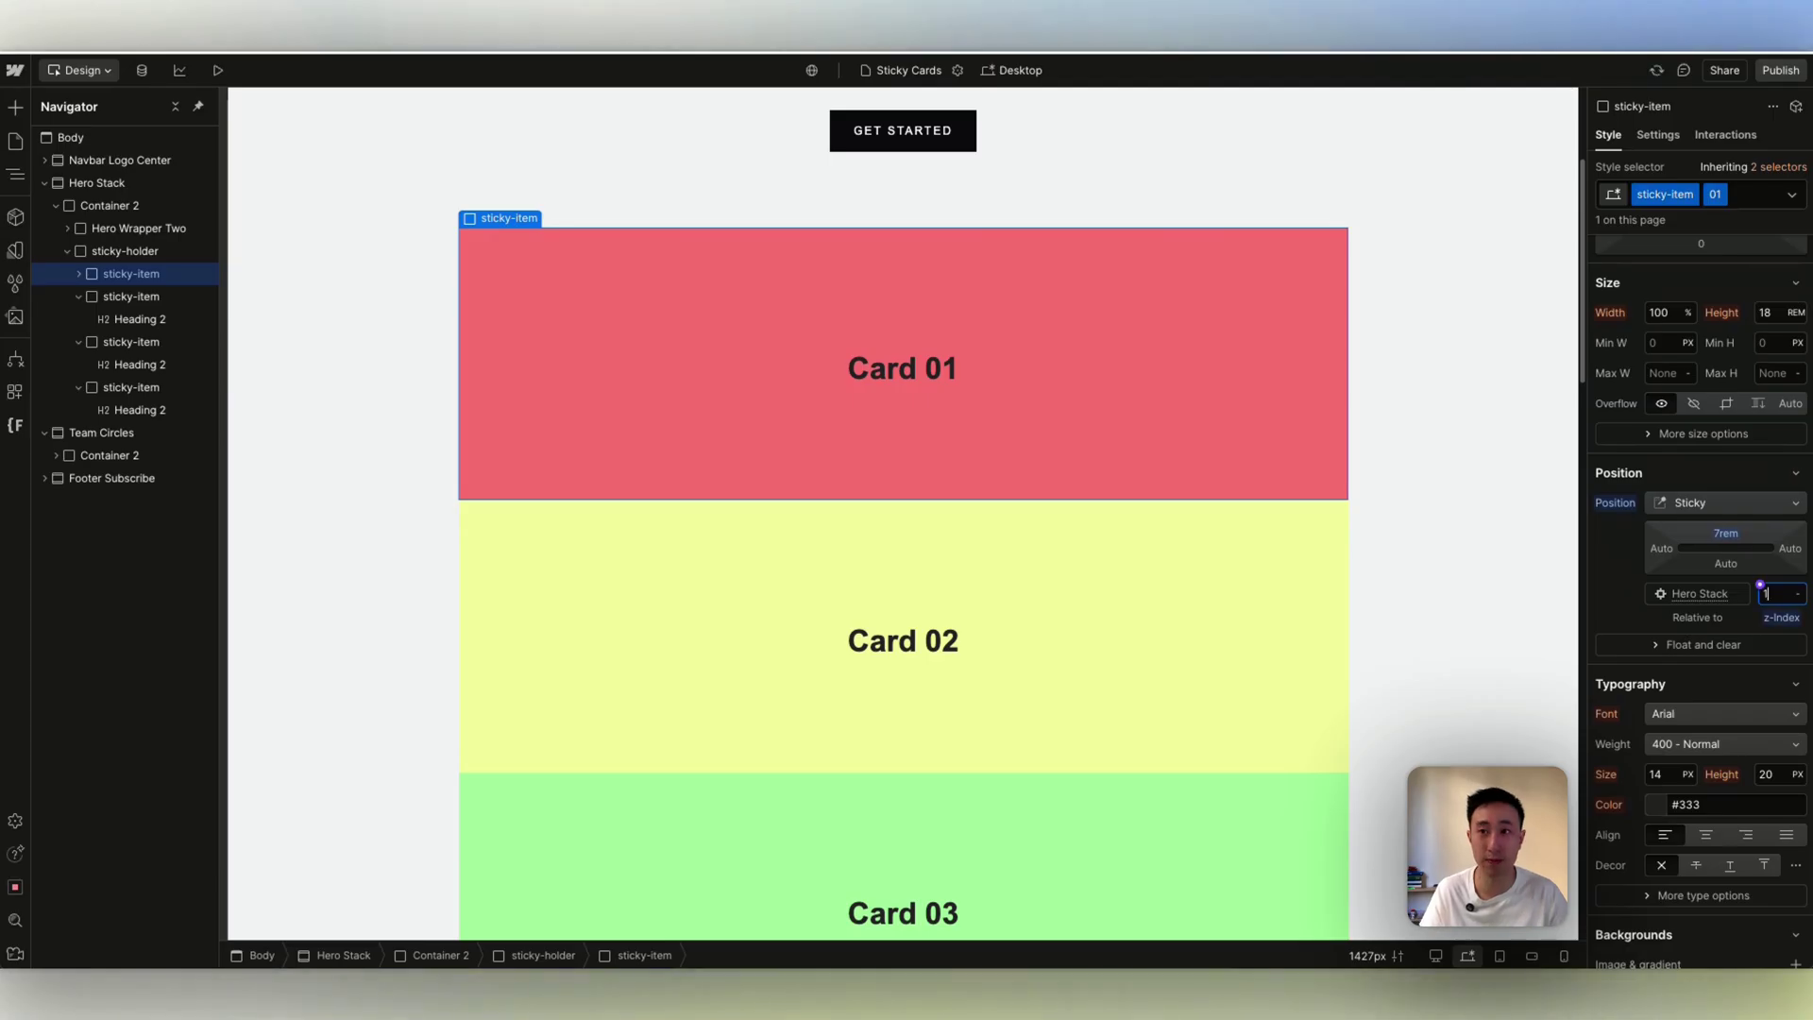
Set the position of the Card 02 block to Sticky with a top offset of 7.5rem.
click(1136, 571)
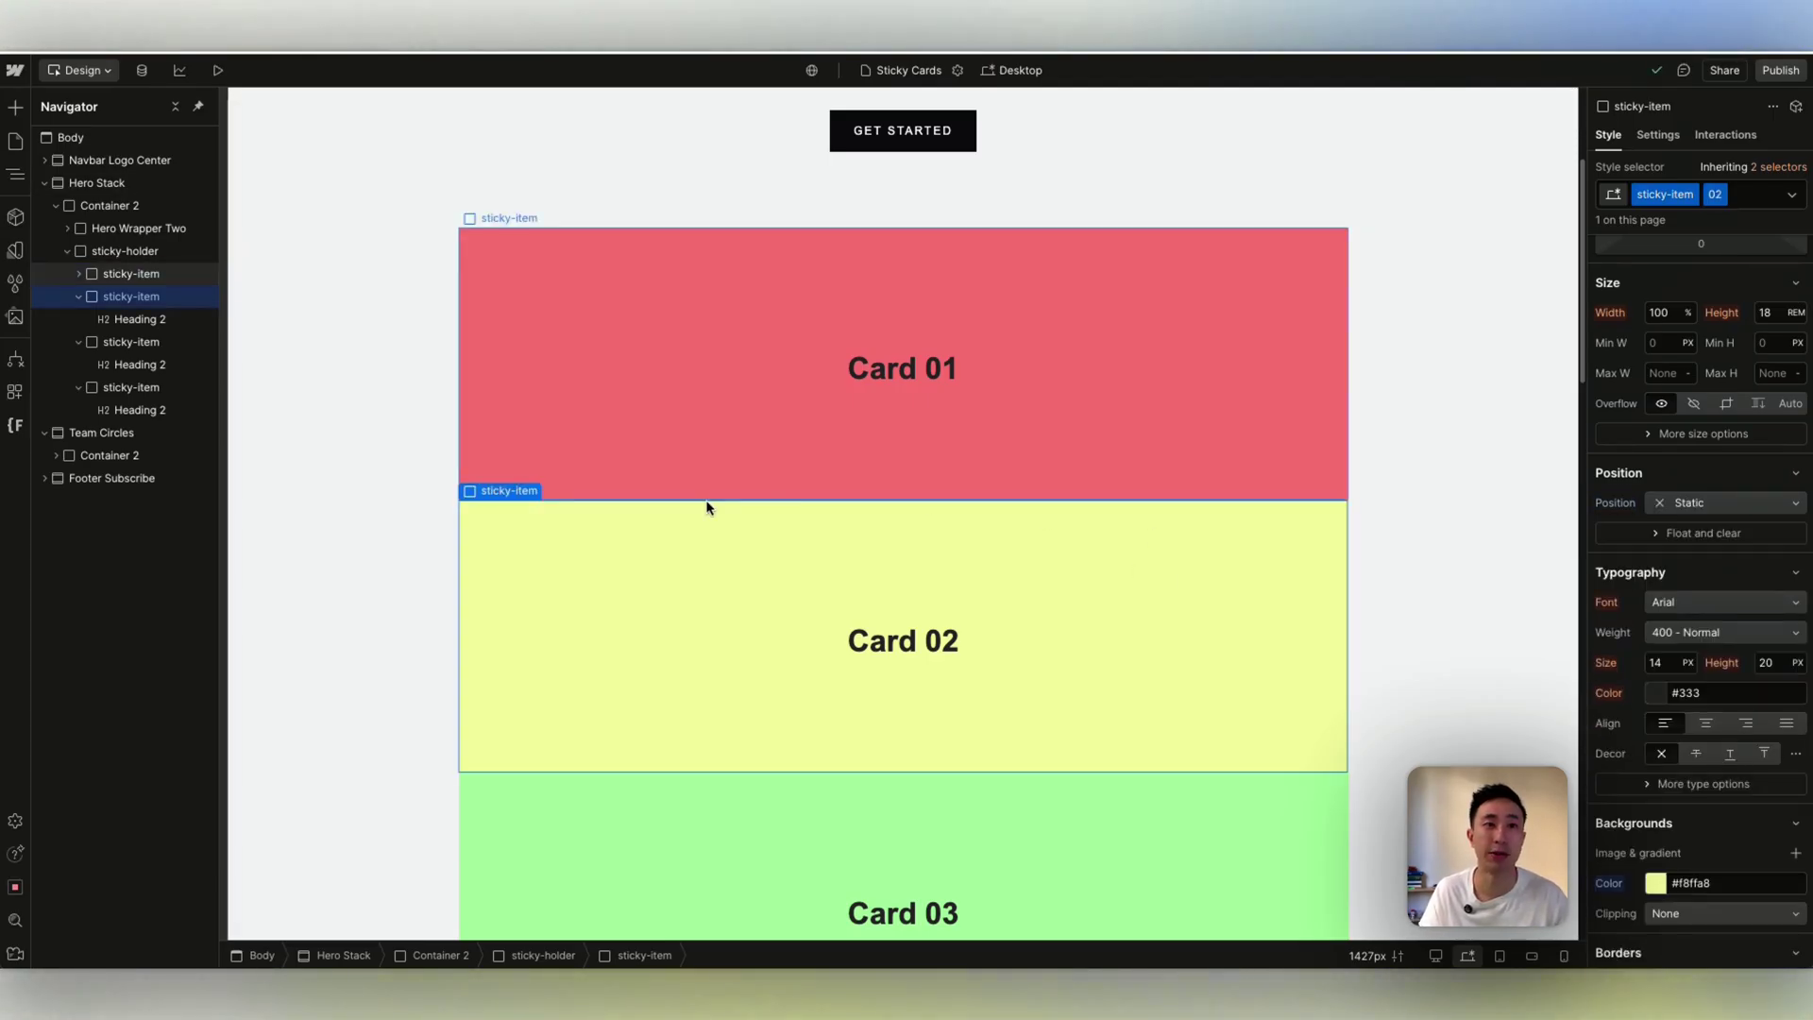
click(1690, 504)
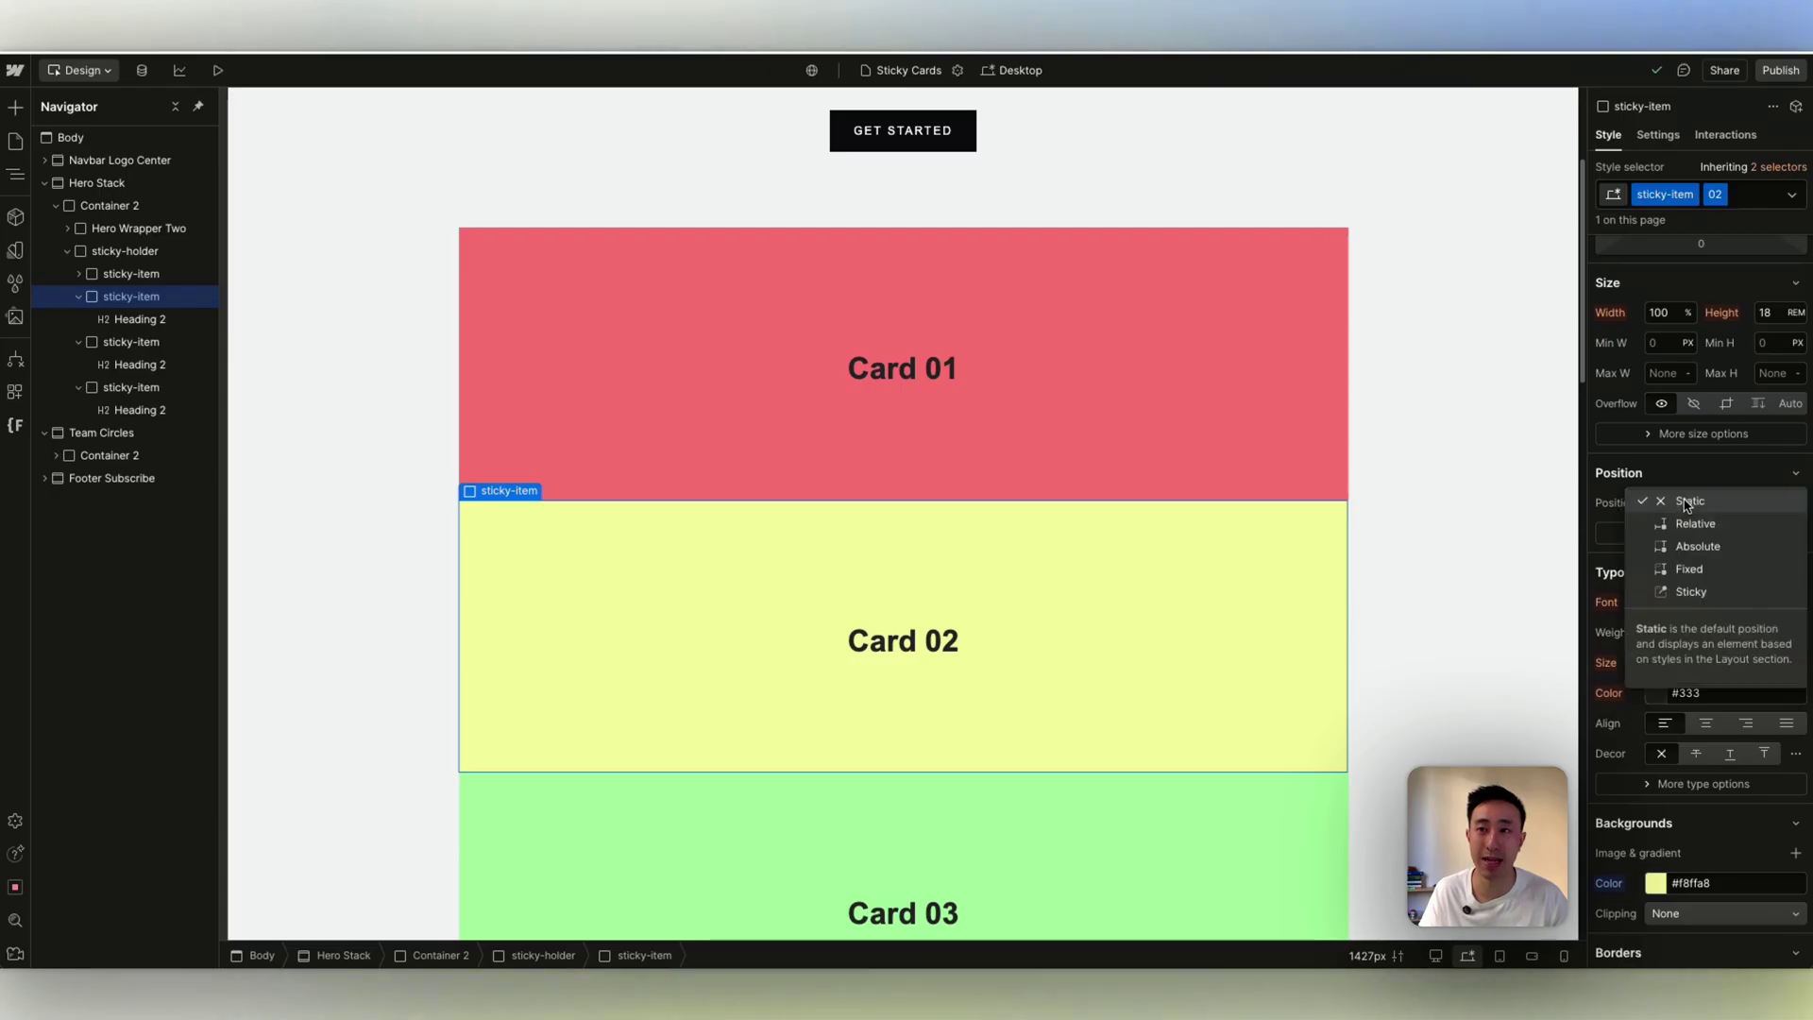
click(1690, 591)
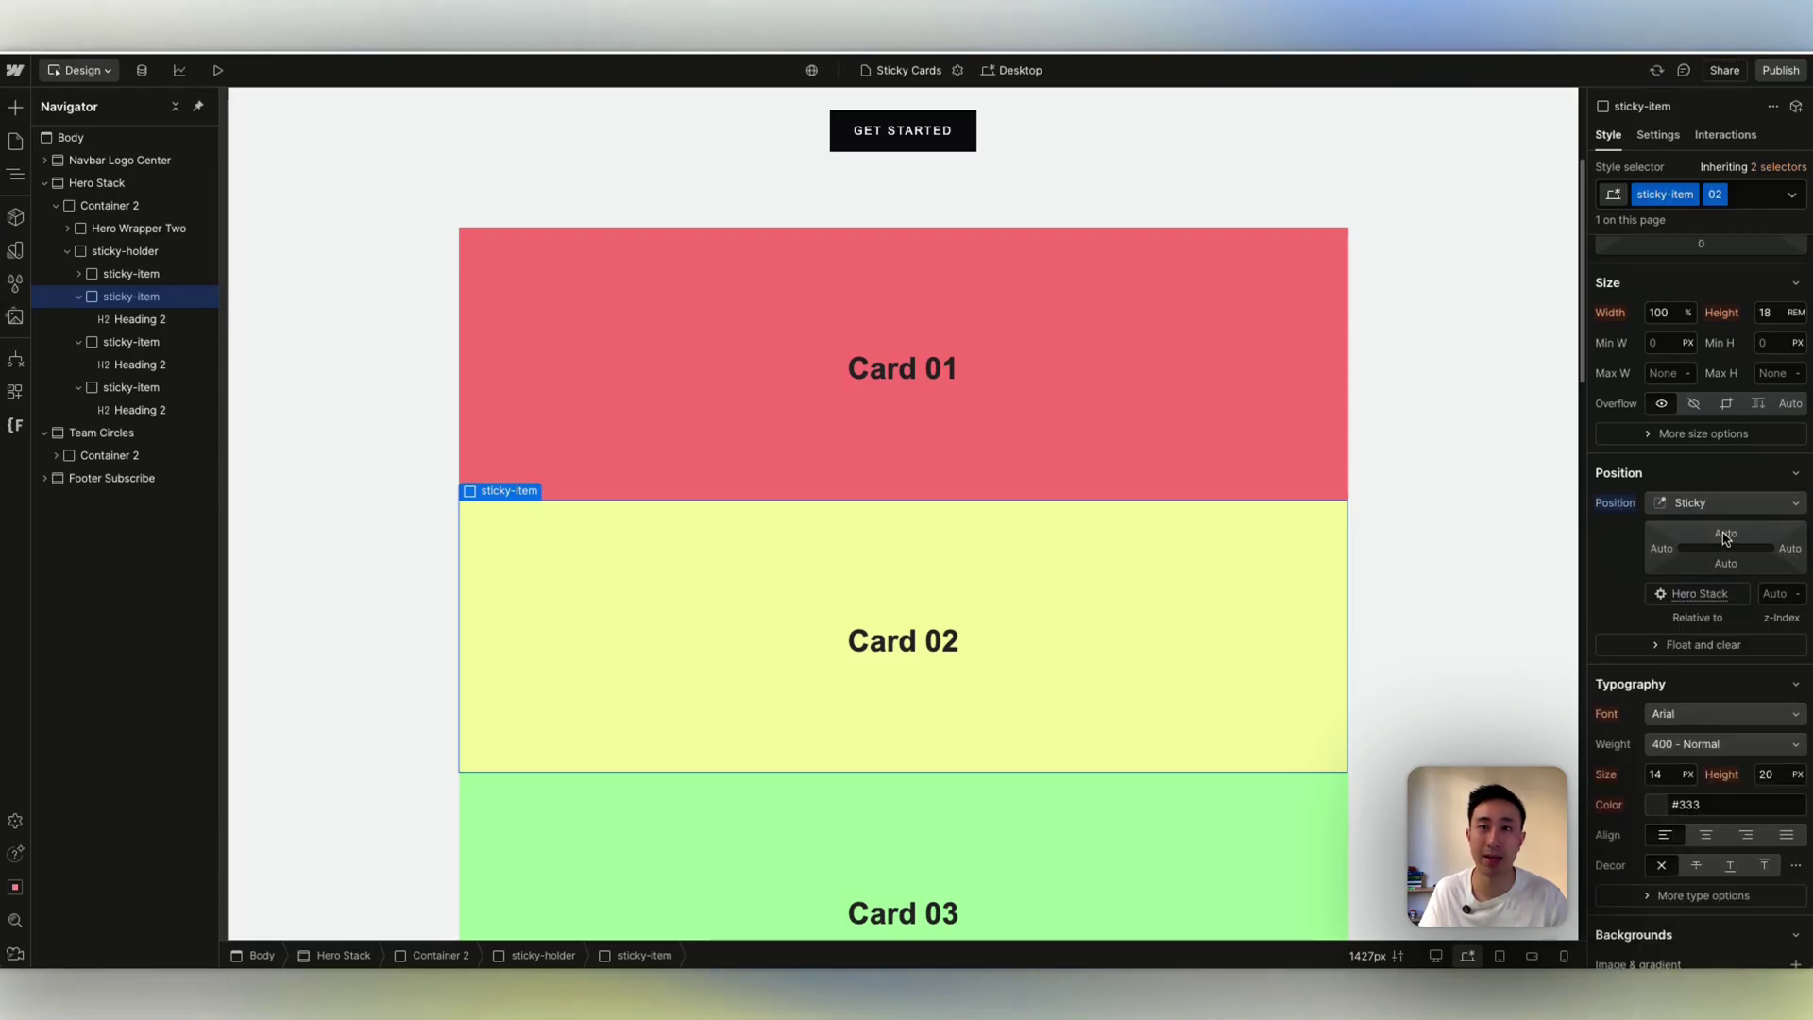
click(1724, 535)
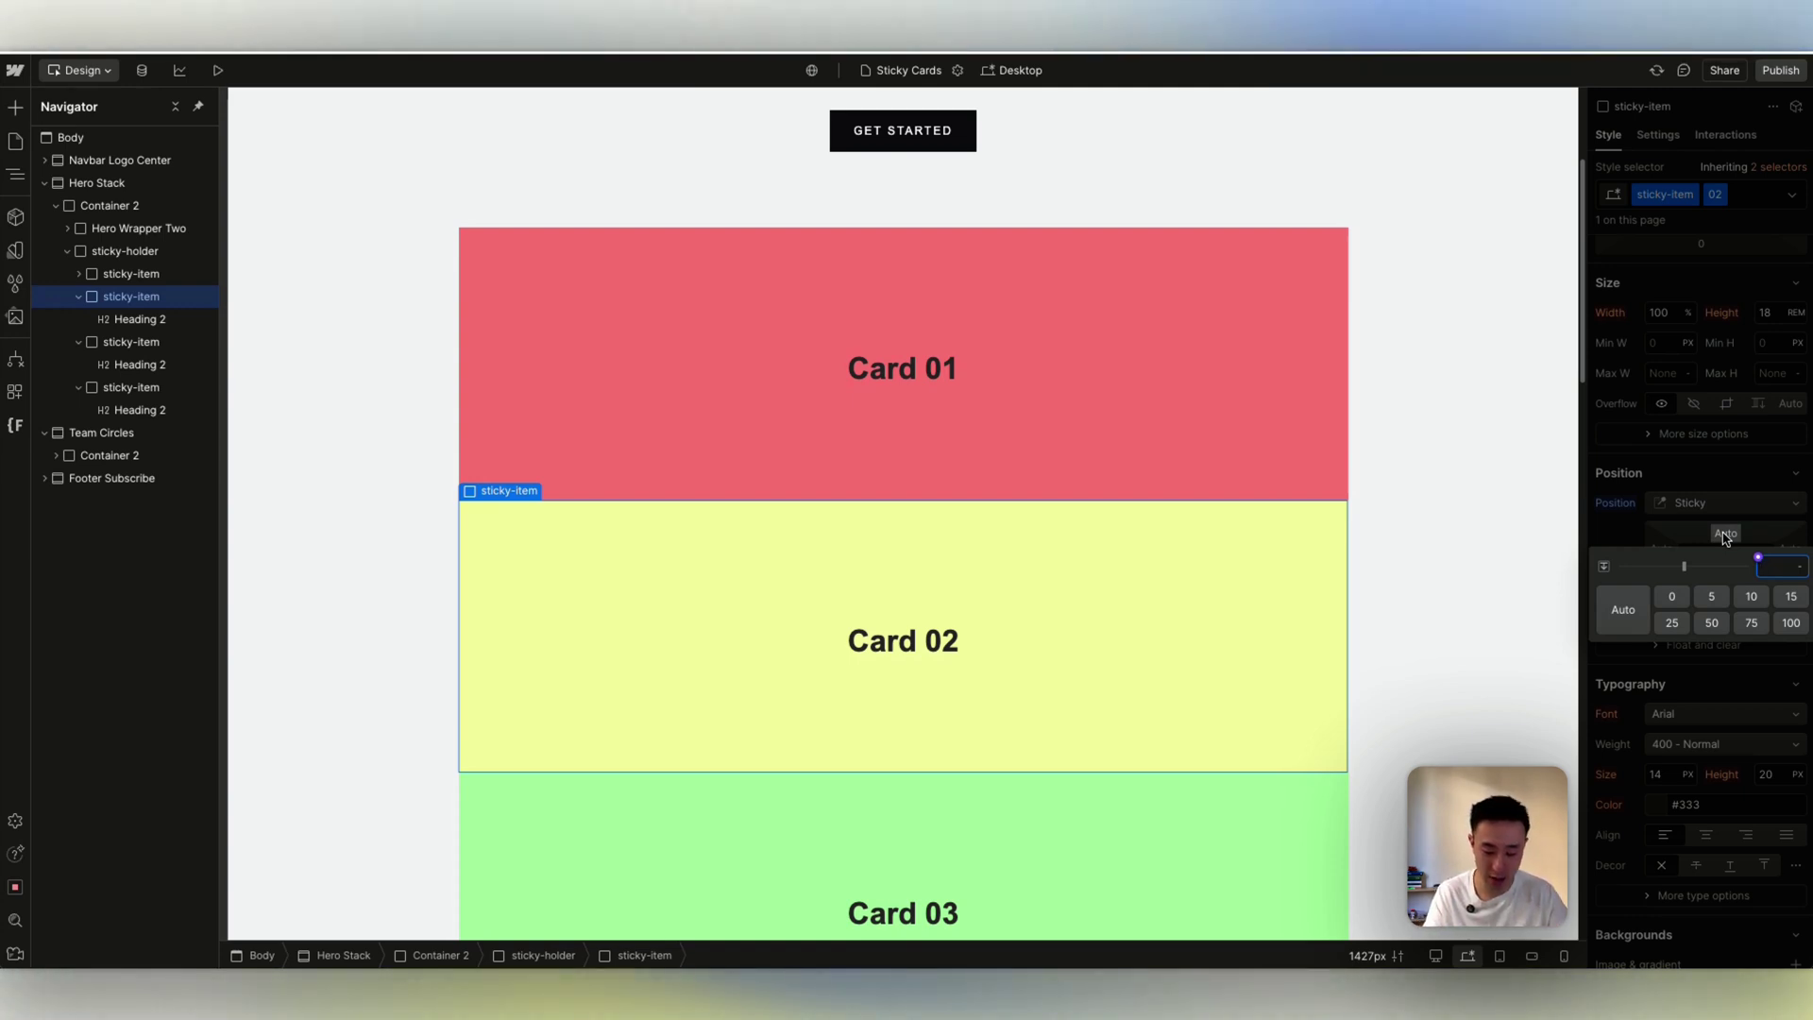
text(7.5re)
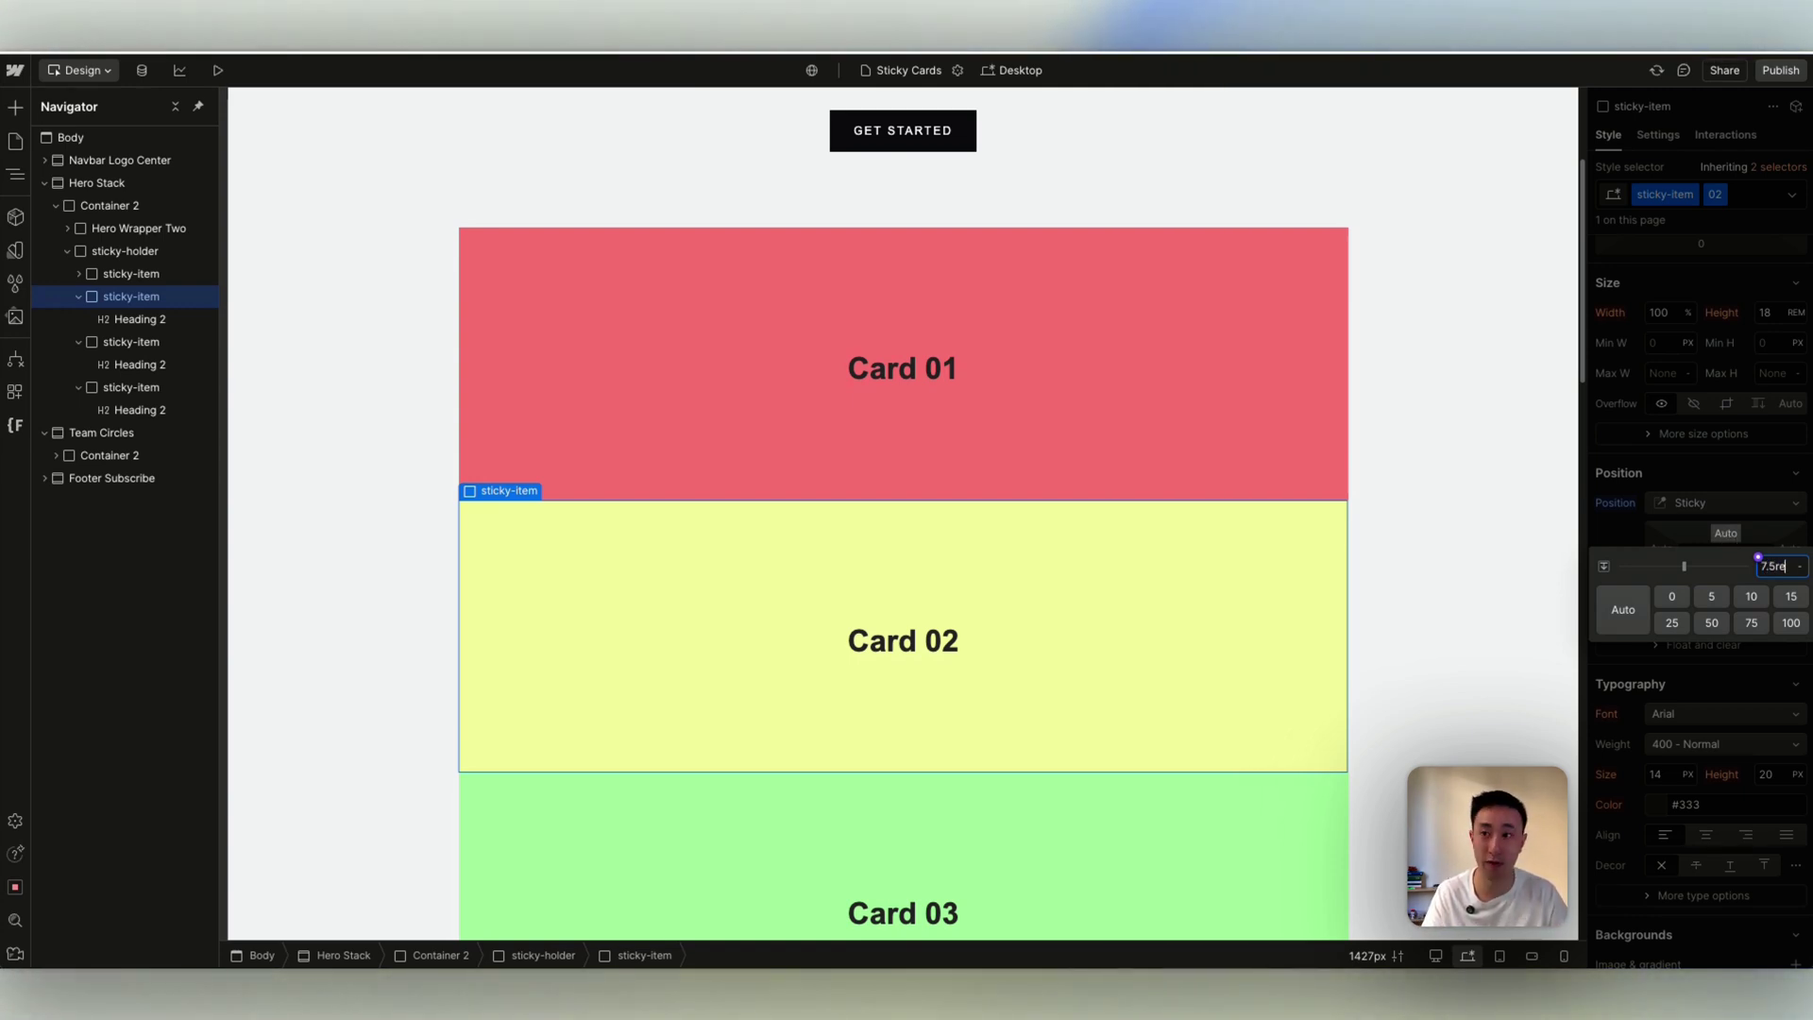
text(m)
key(Tab)
Check the stacking order against the Card 01 block and set the z-index of the Card 02 block to 2.
scroll(1295, 517, down, 3)
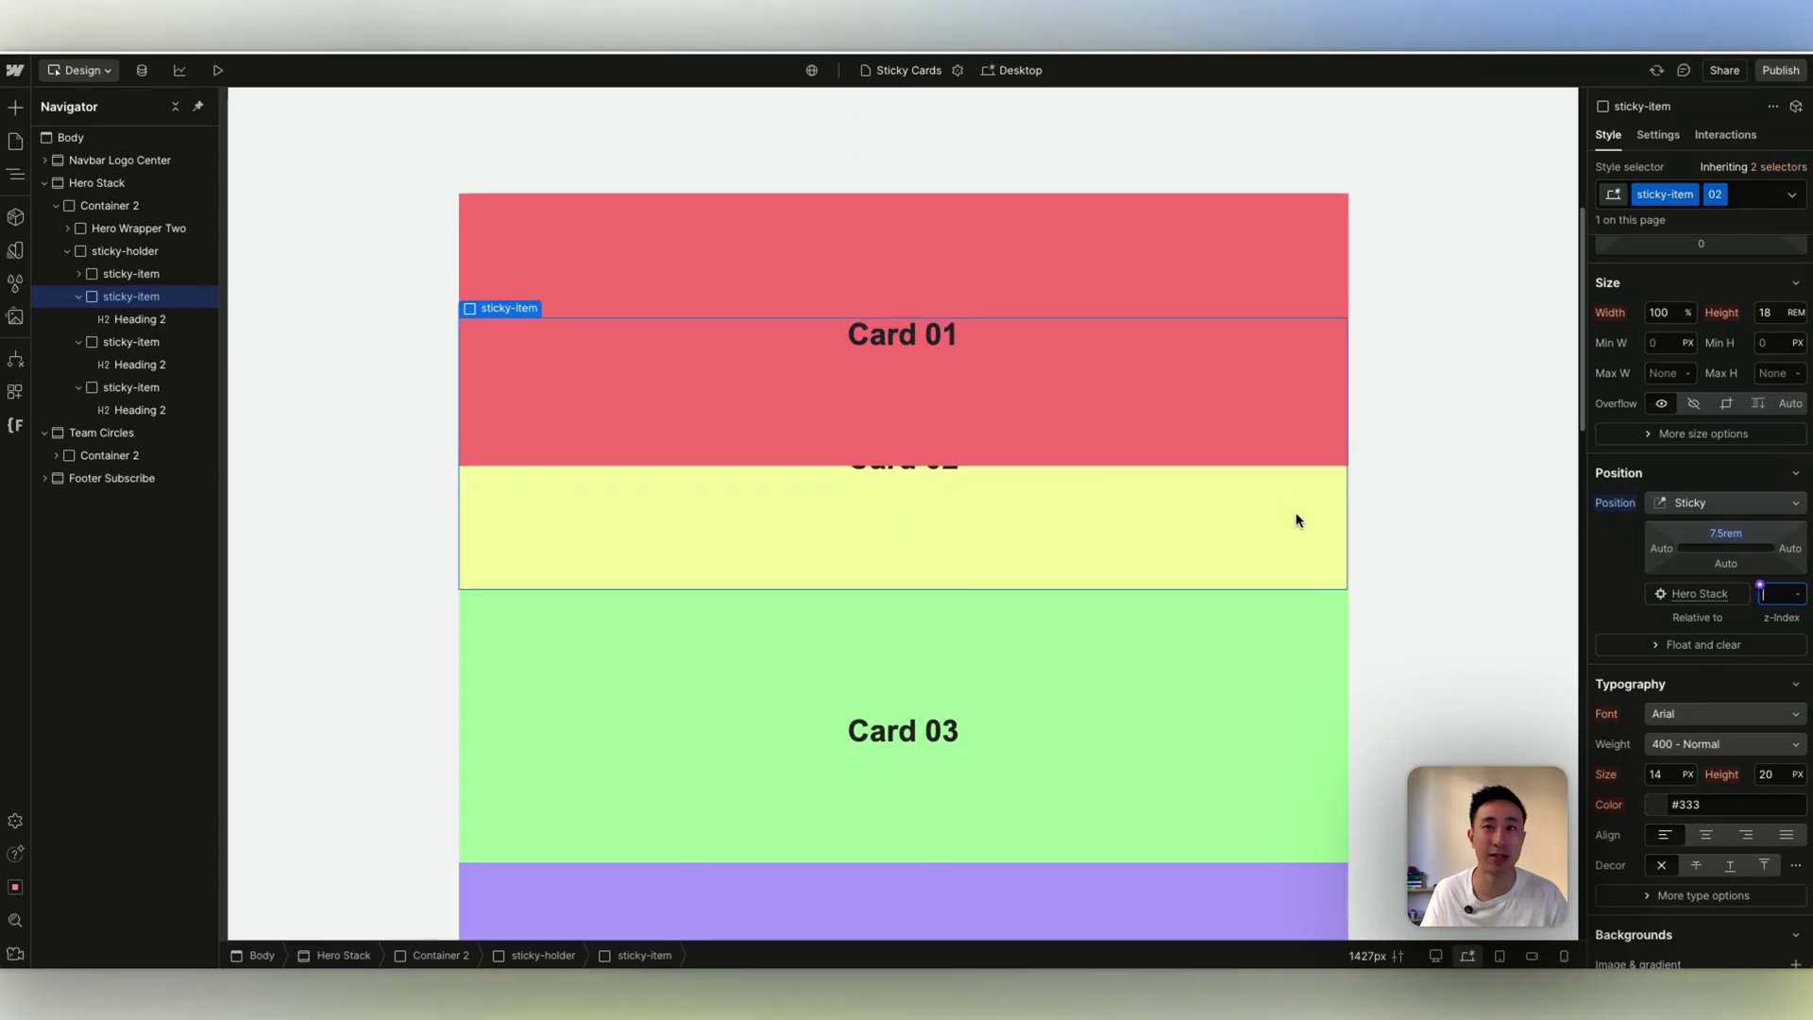
scroll(1295, 516, up, 3)
scroll(1296, 517, down, 2)
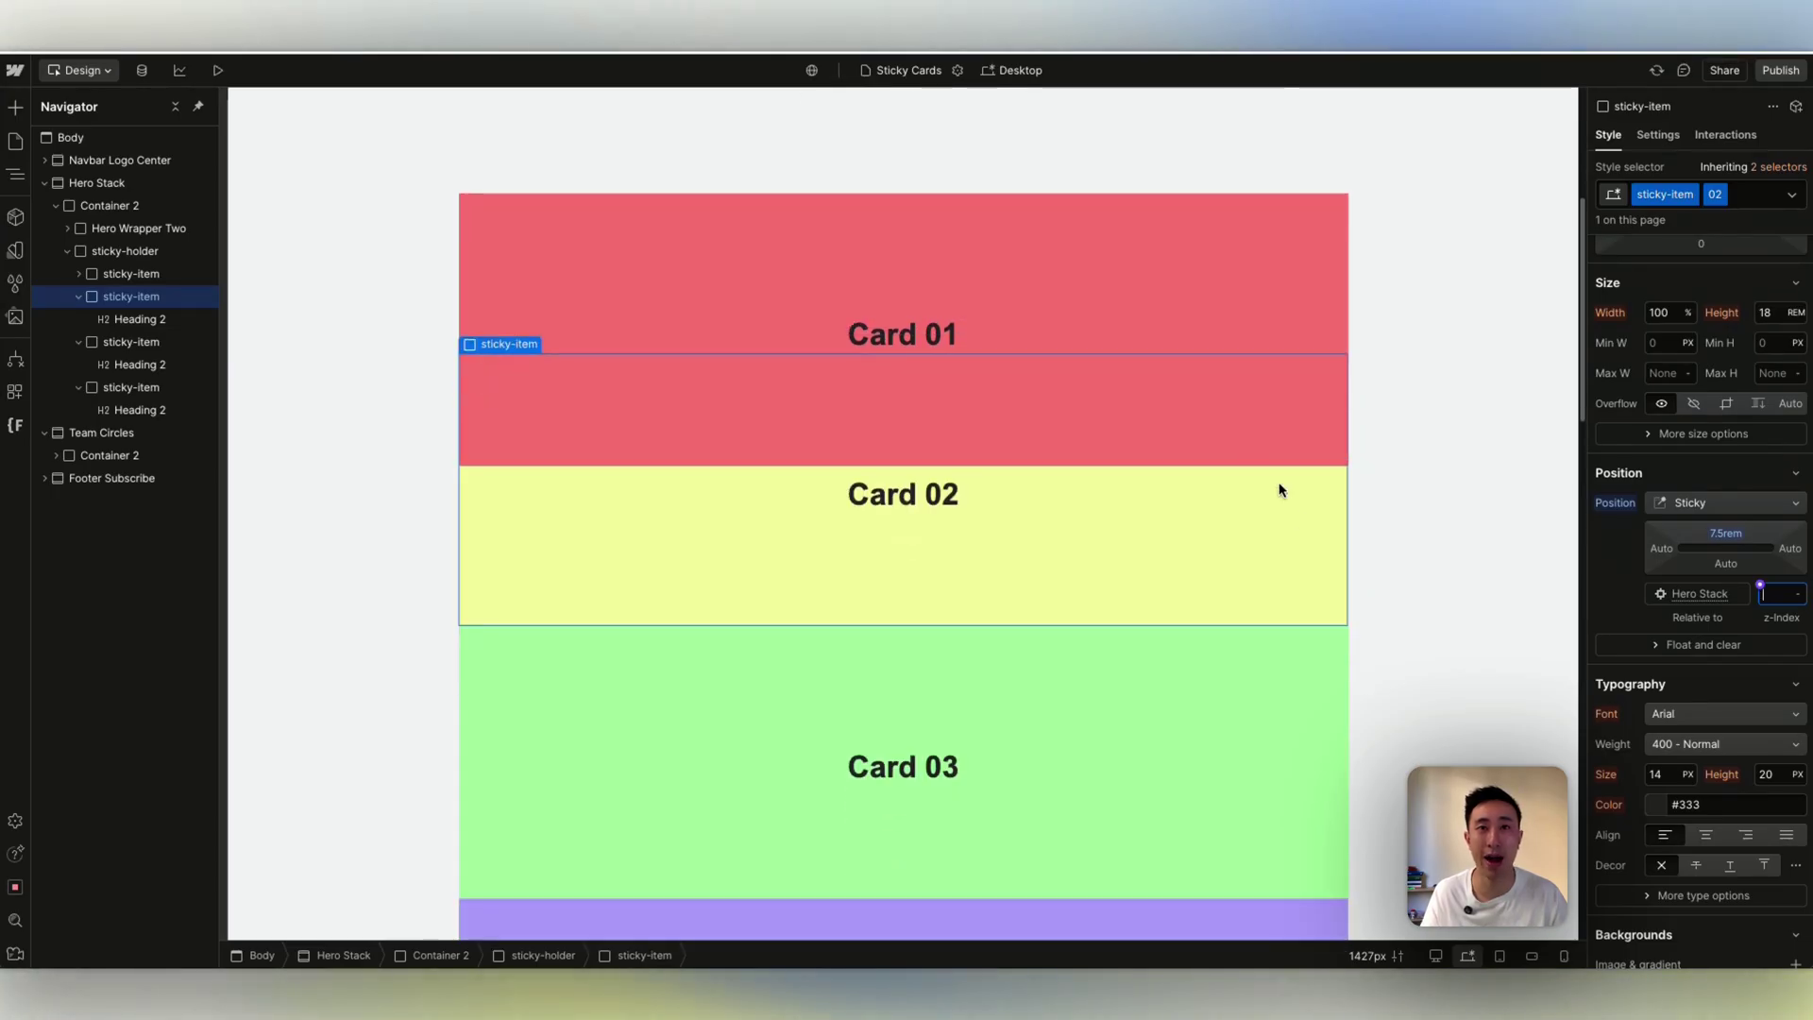
scroll(984, 350, down, 2)
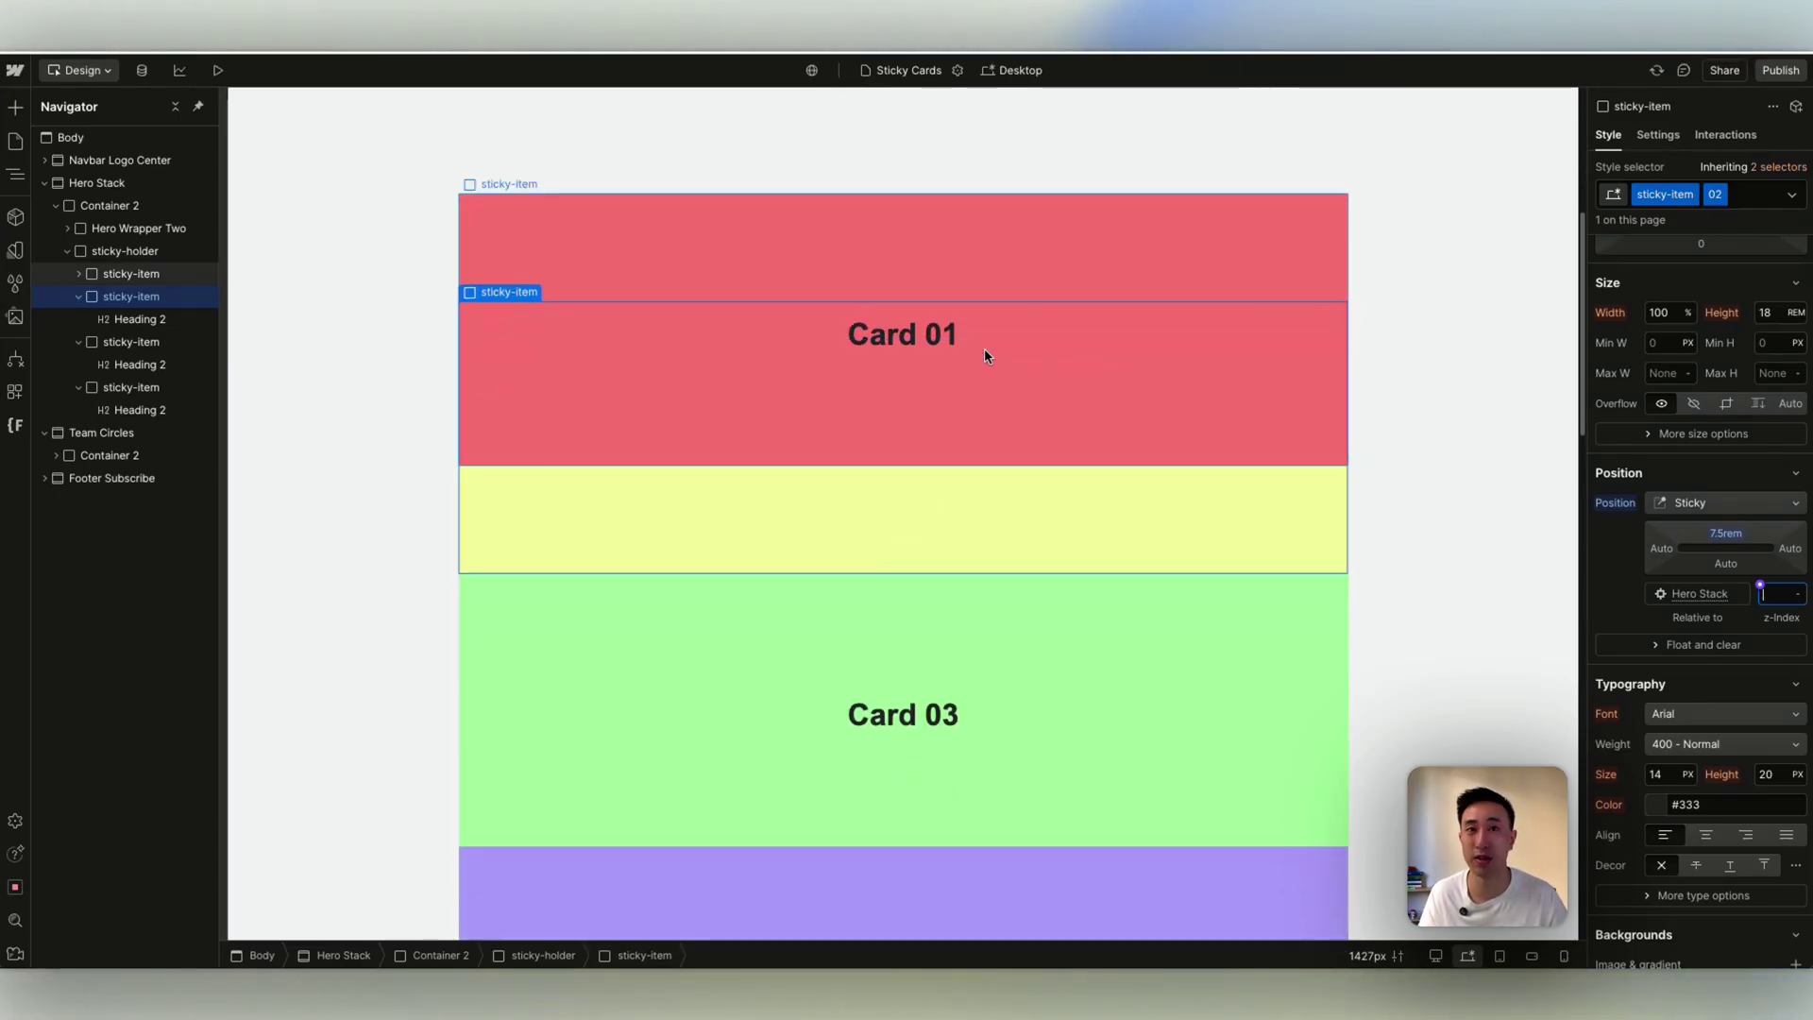
scroll(984, 355, up, 1)
click(1031, 227)
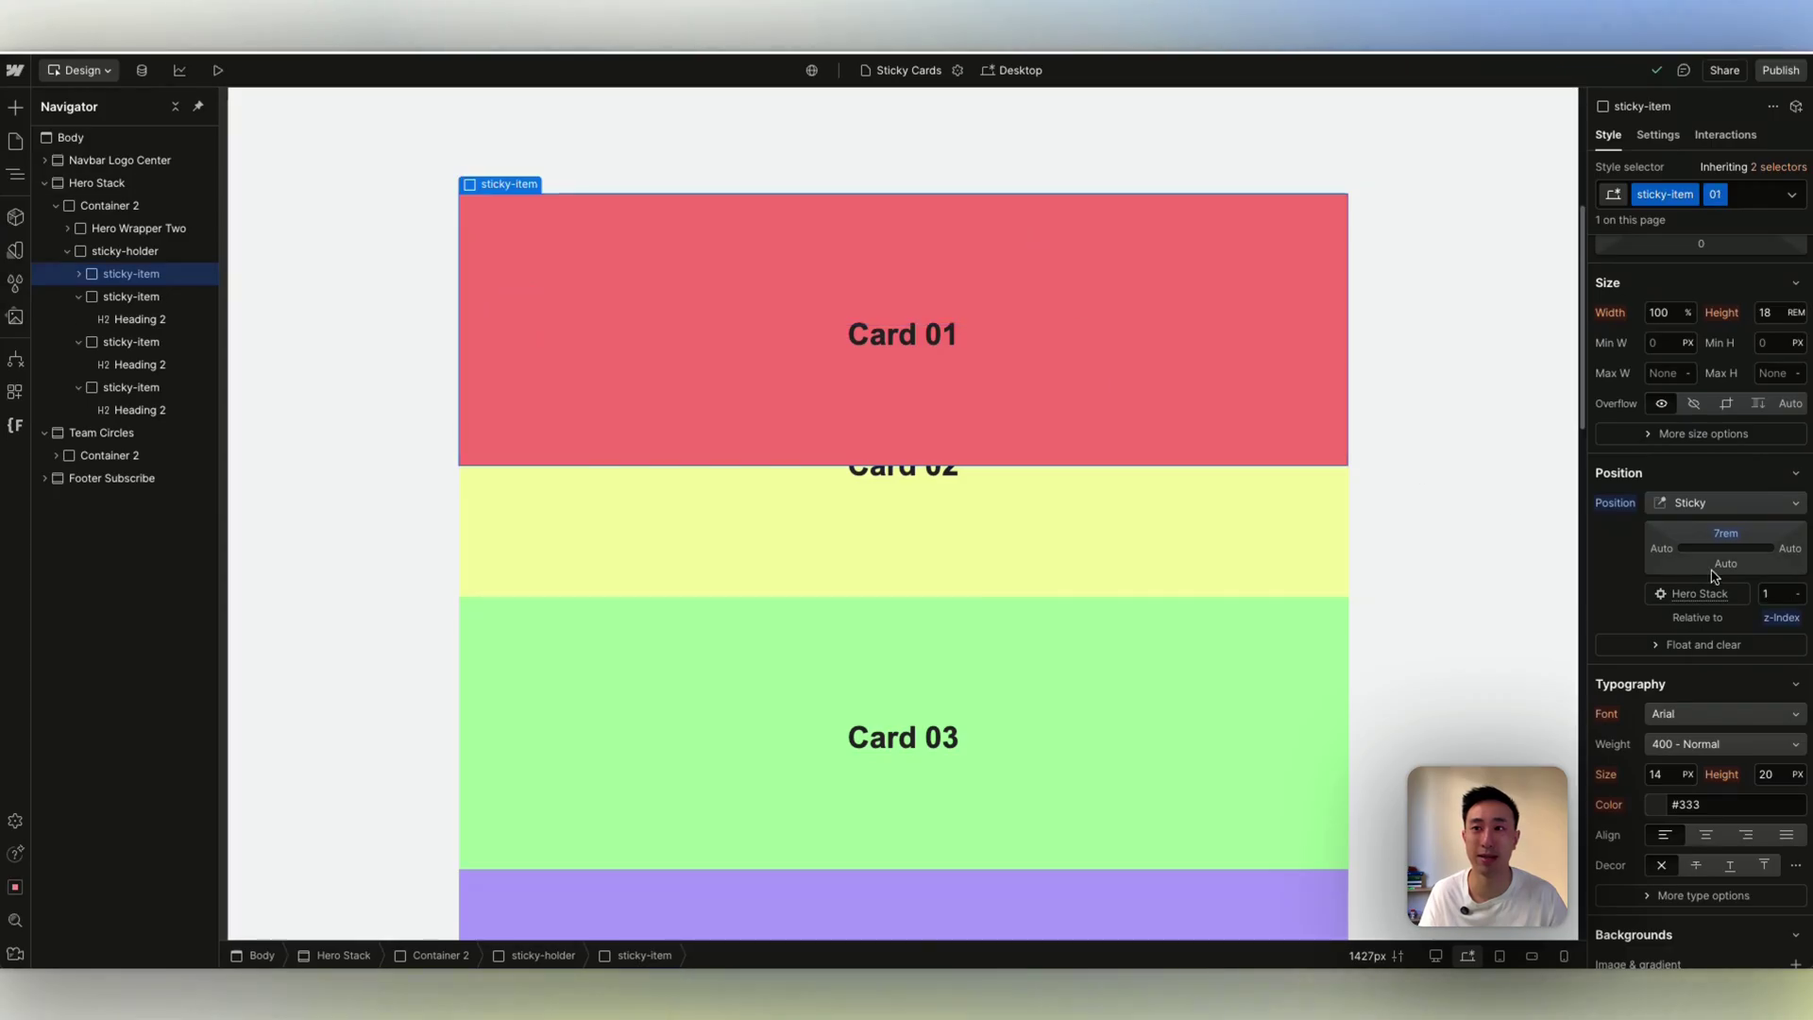
click(1158, 535)
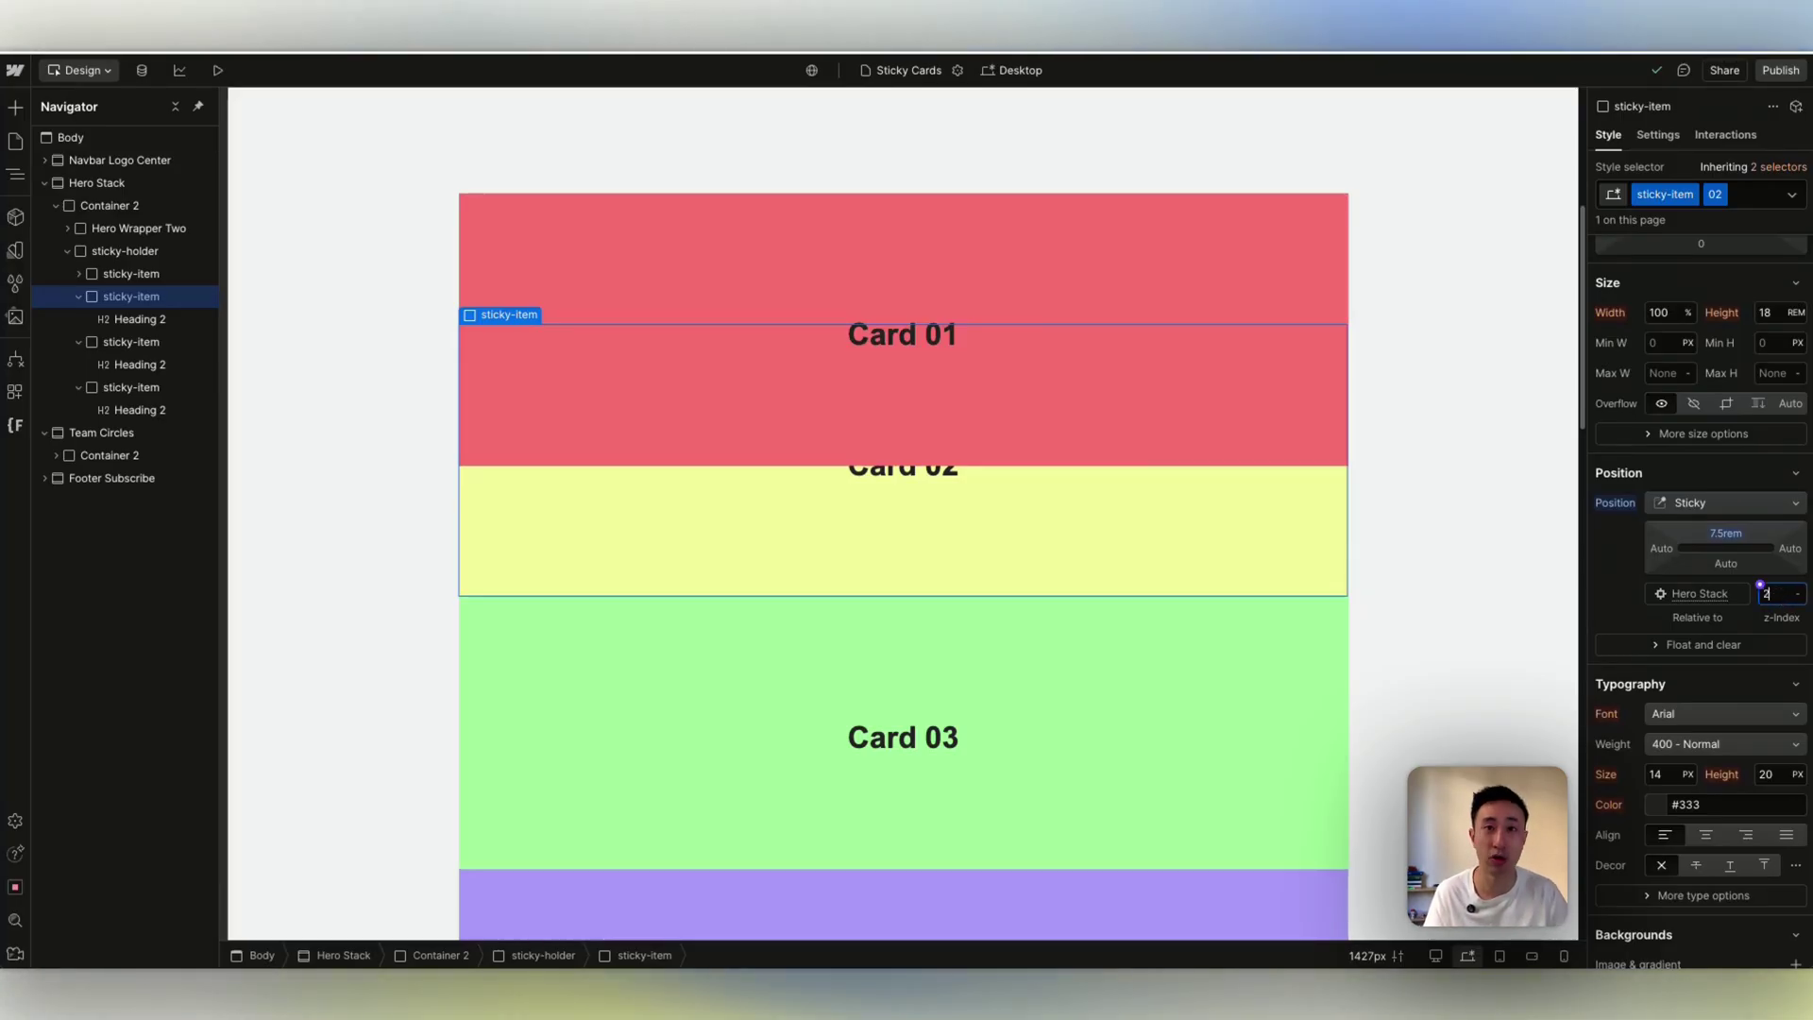
text(2)
Examine how the Card 02 block stacks over the Card 01 block as the page scrolls.
scroll(1218, 529, up, 6)
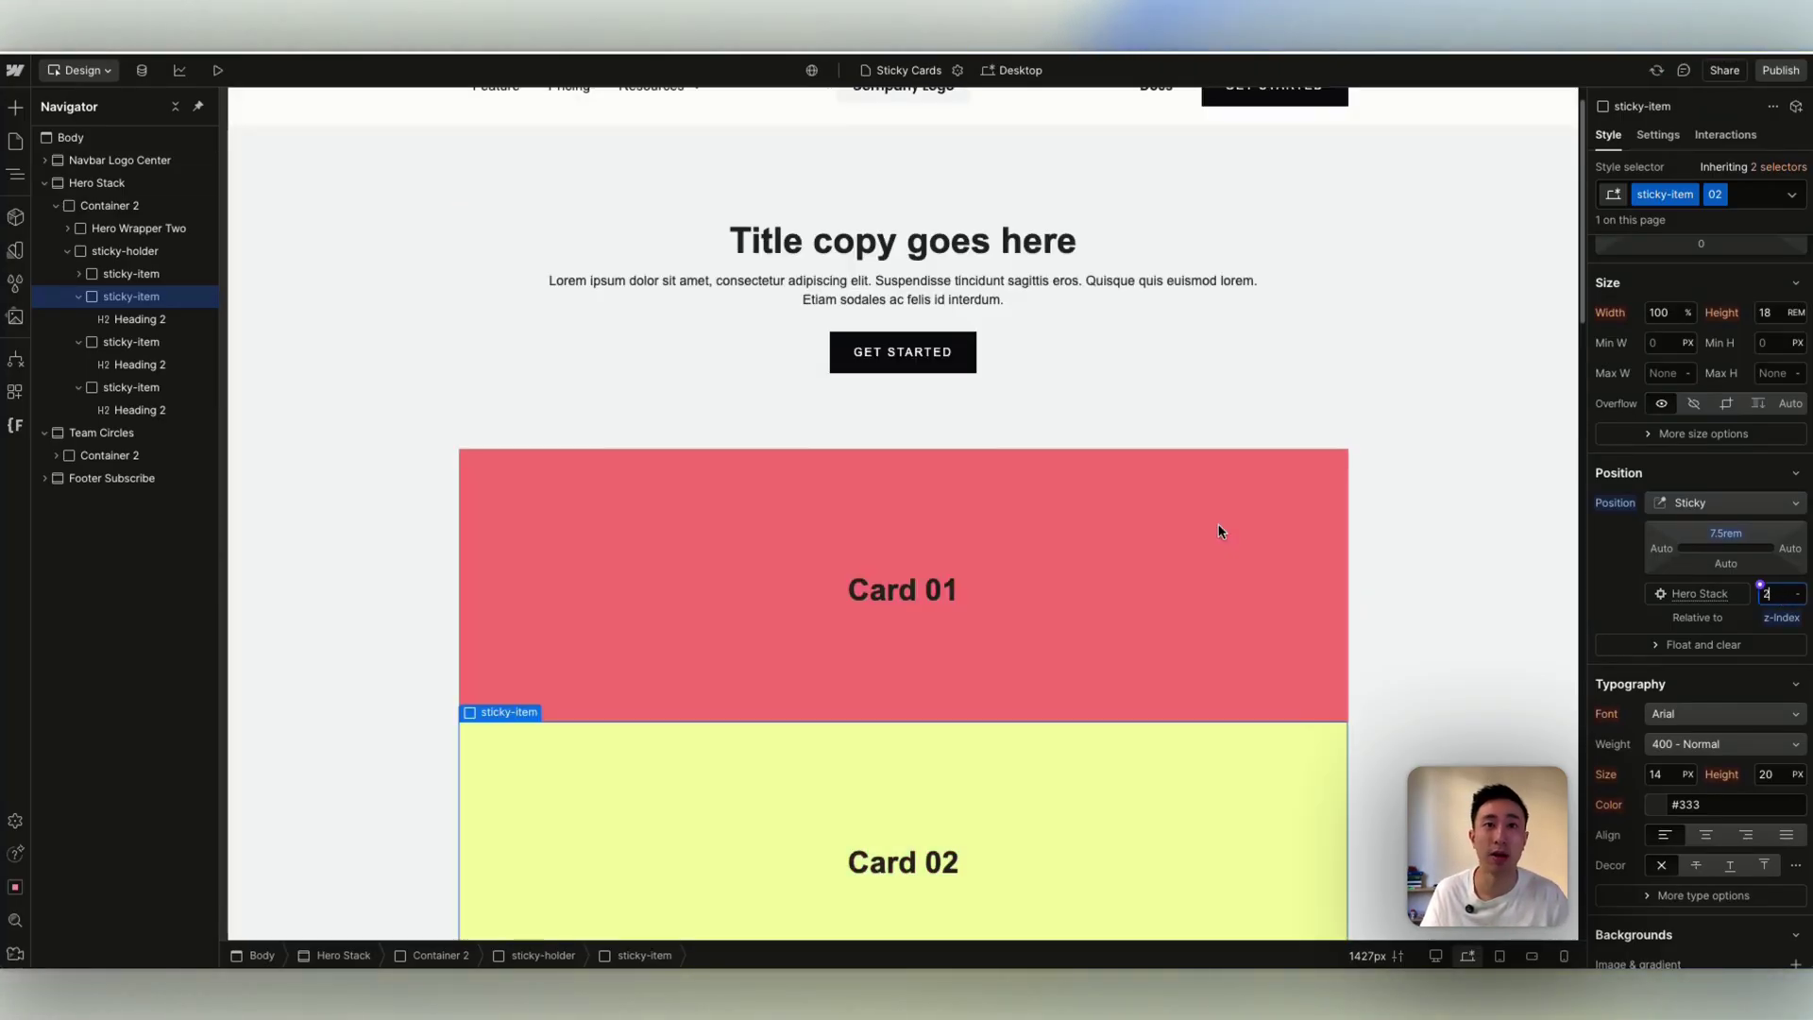
scroll(1063, 582, down, 1)
scroll(1063, 583, down, 3)
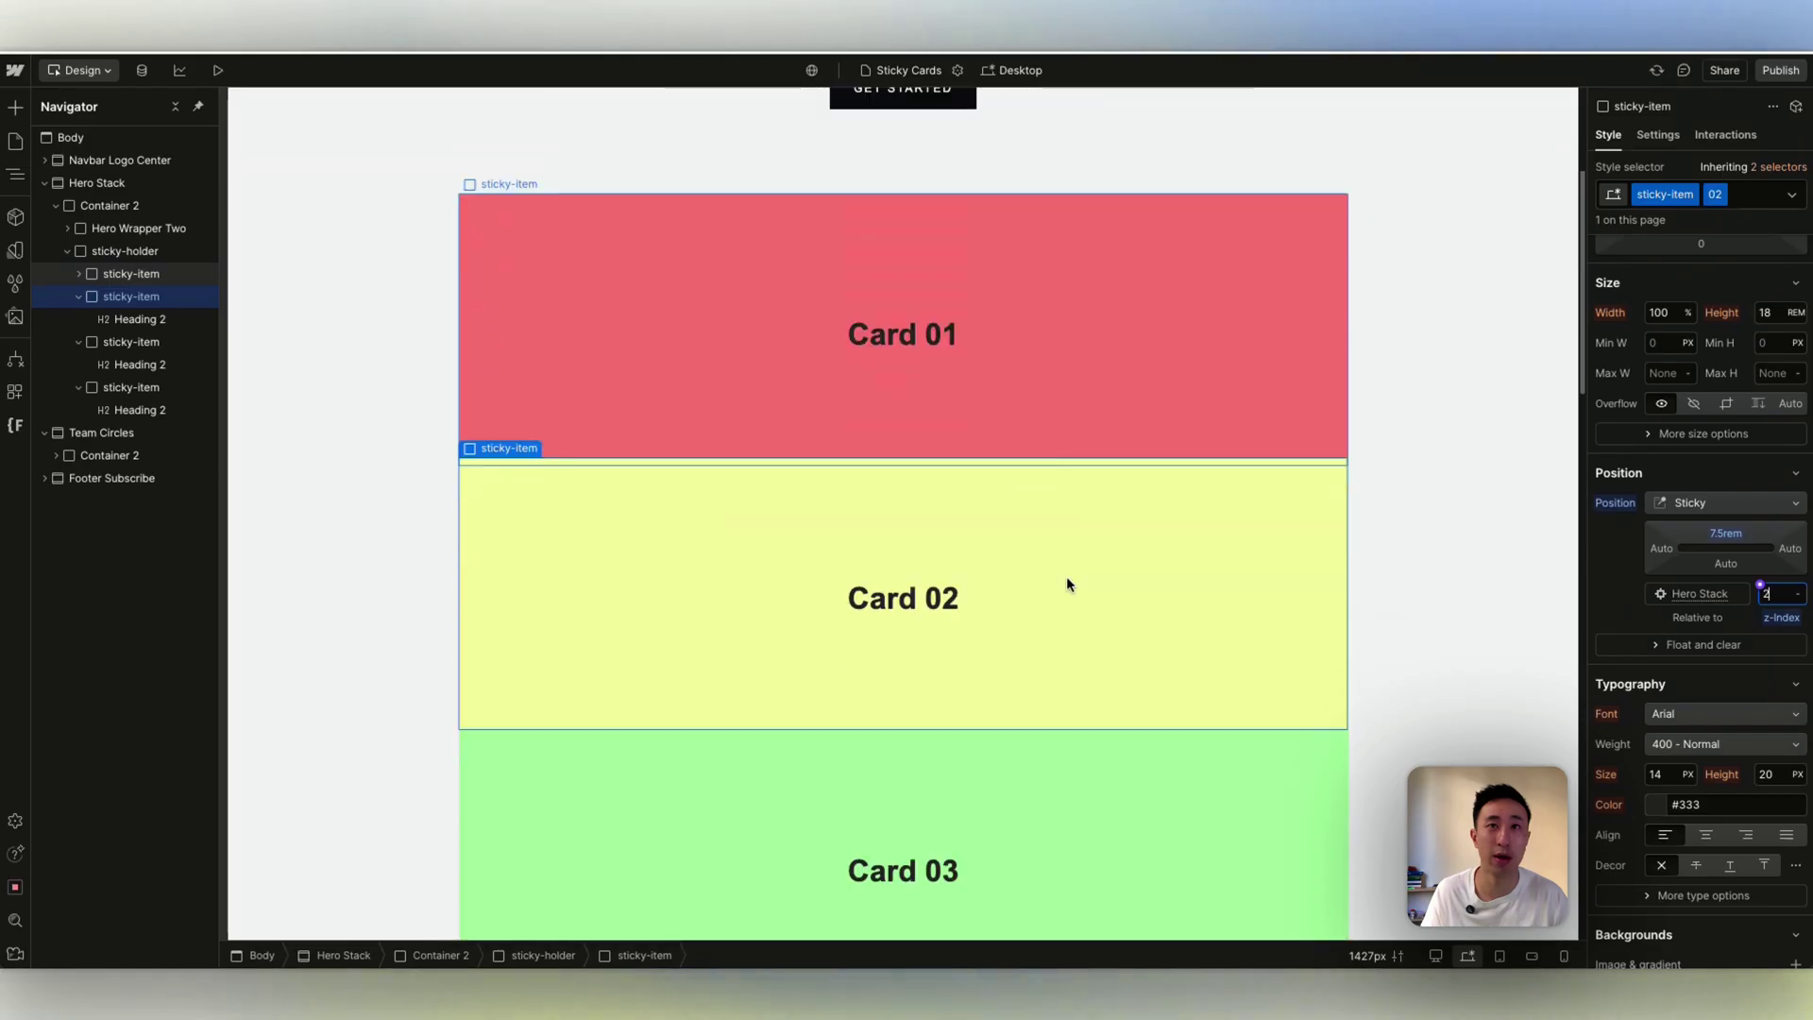
scroll(1067, 576, up, 1)
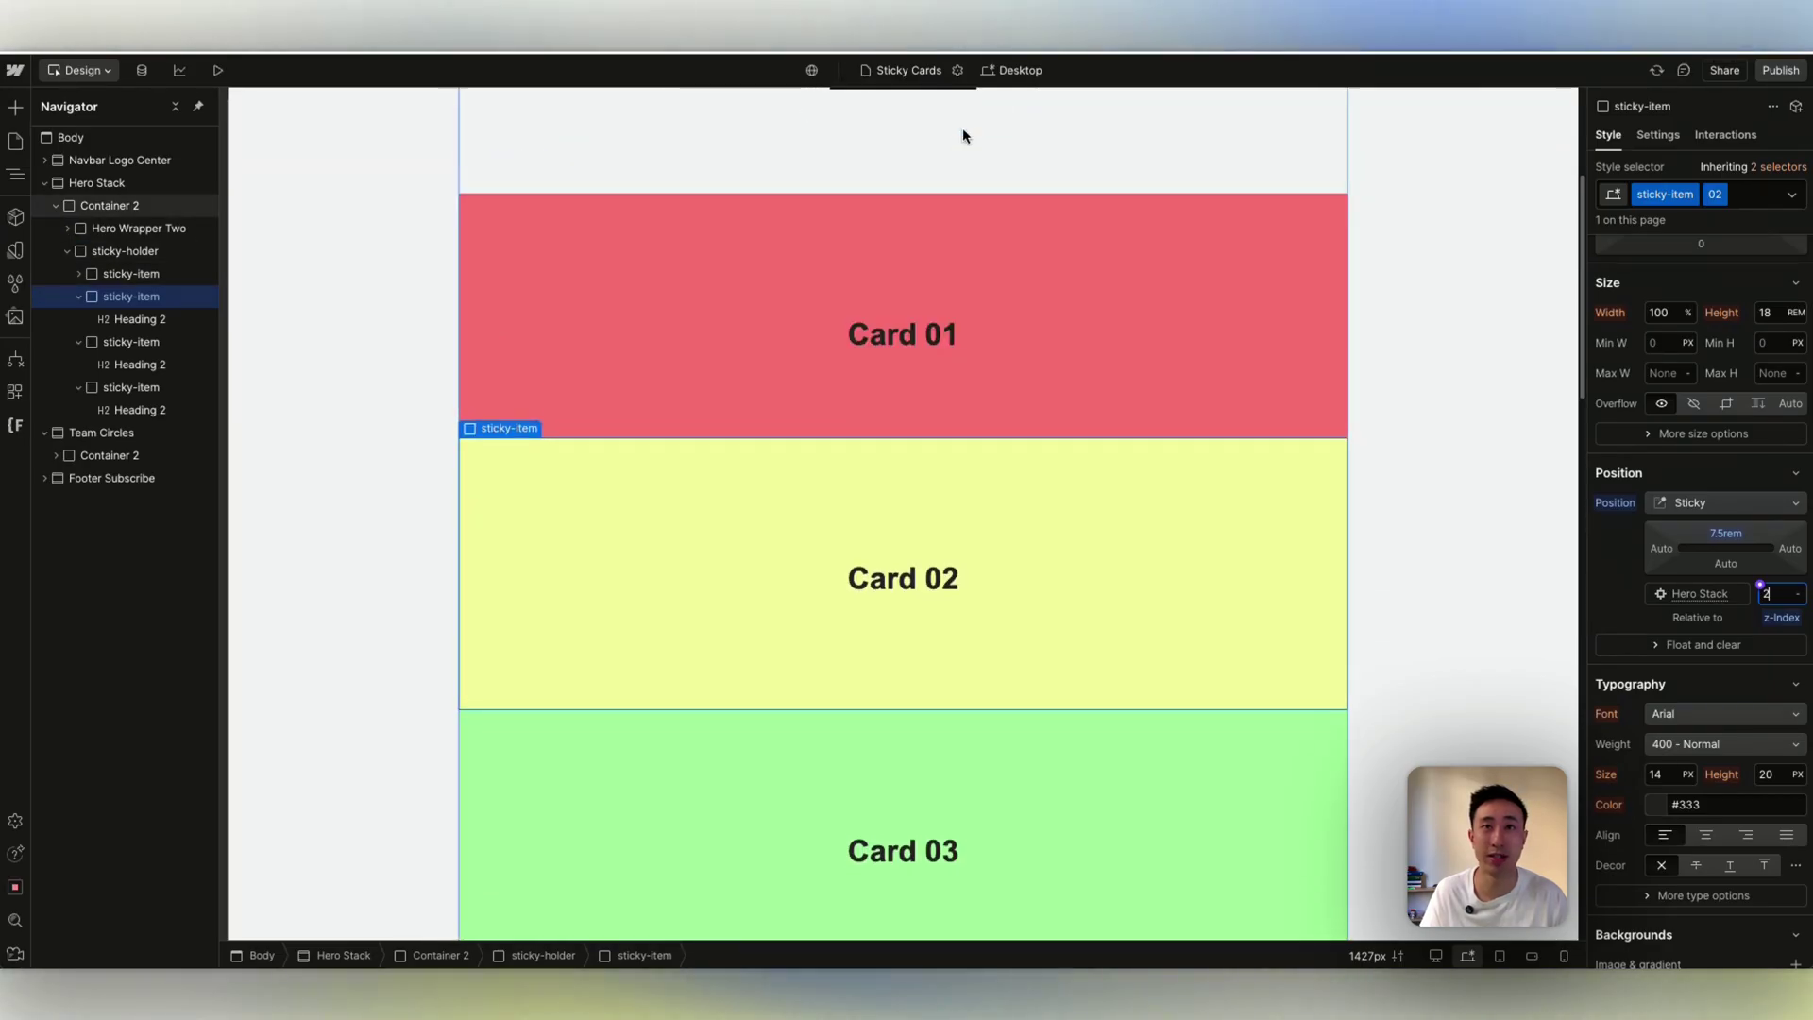
scroll(1117, 347, down, 1)
scroll(1116, 352, down, 2)
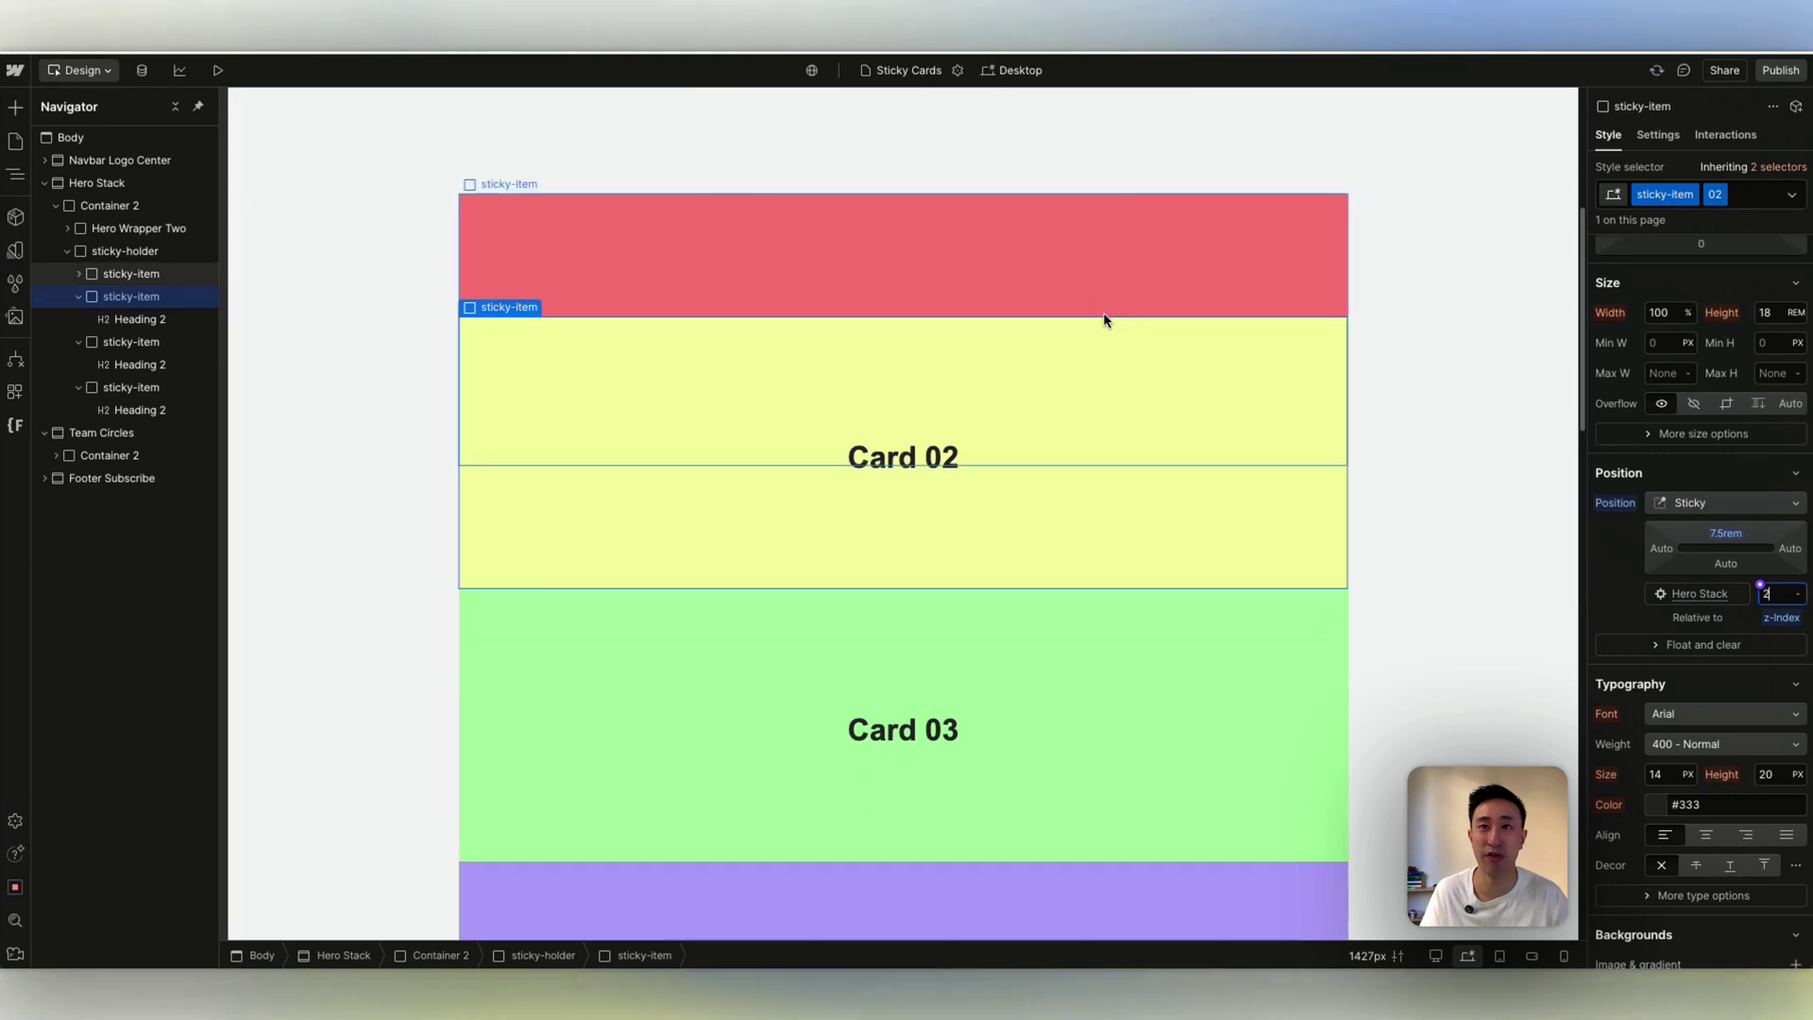
scroll(1103, 312, down, 3)
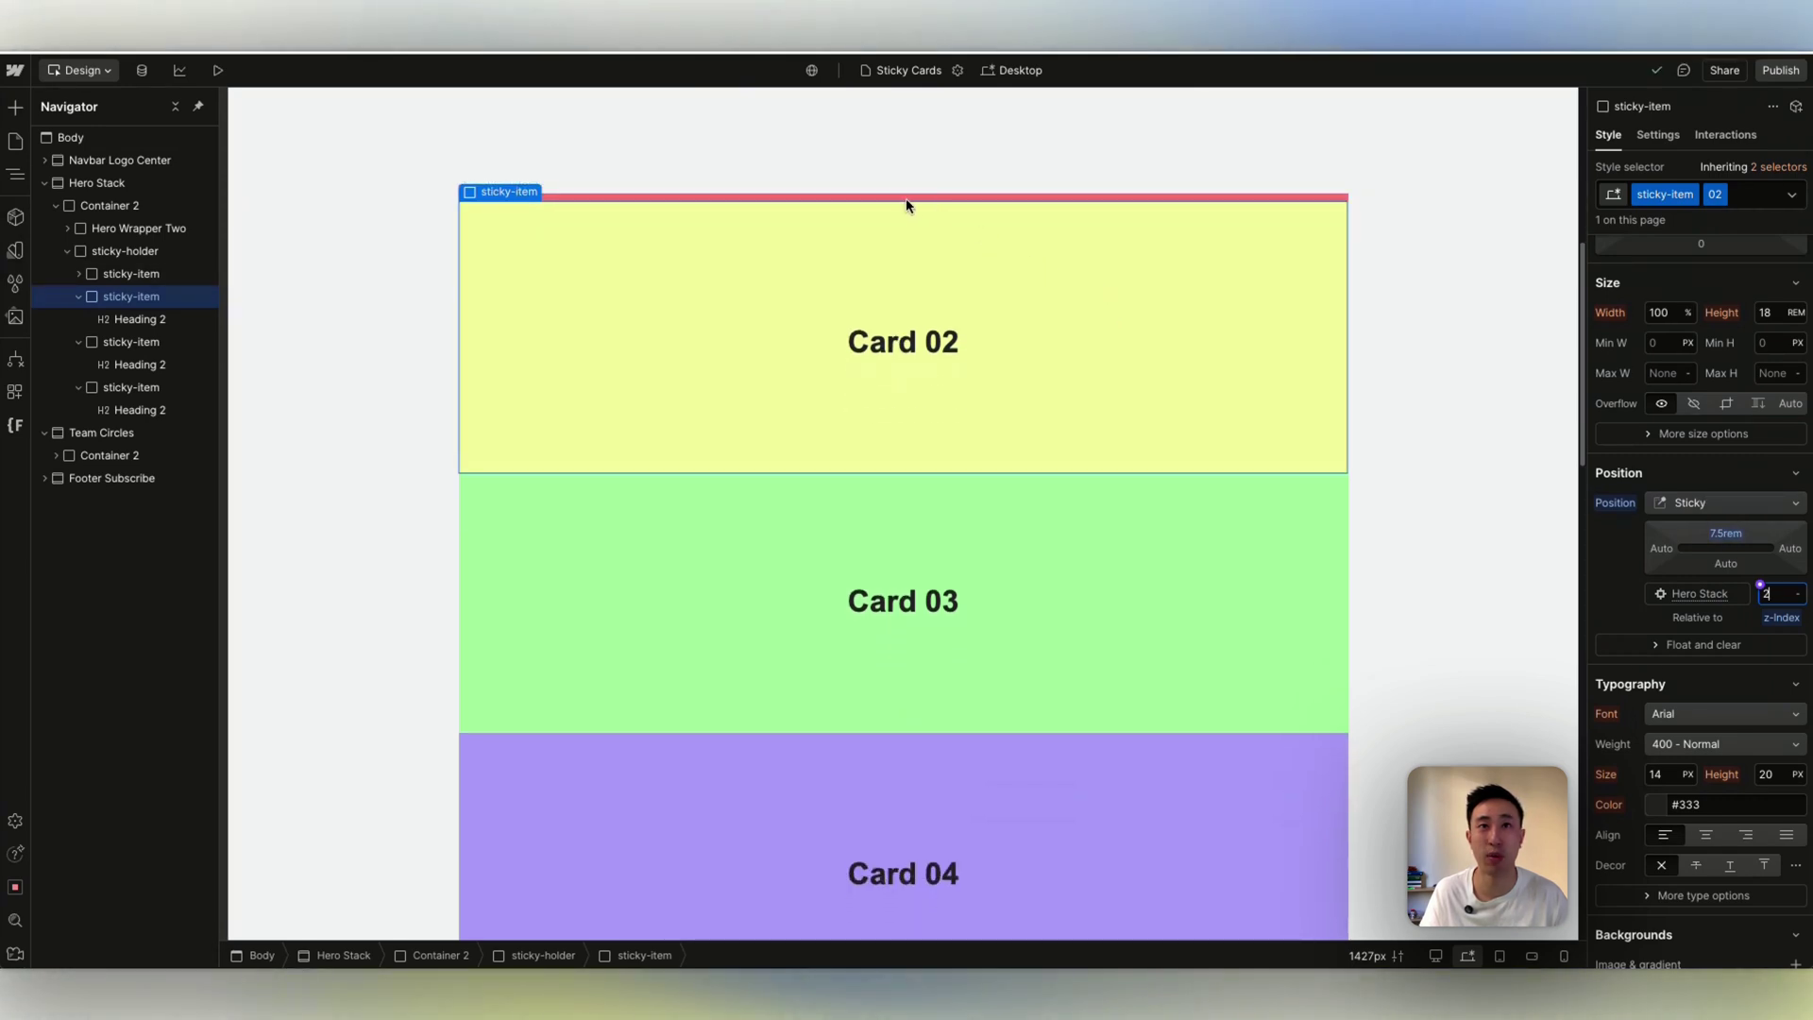
scroll(1092, 432, down, 2)
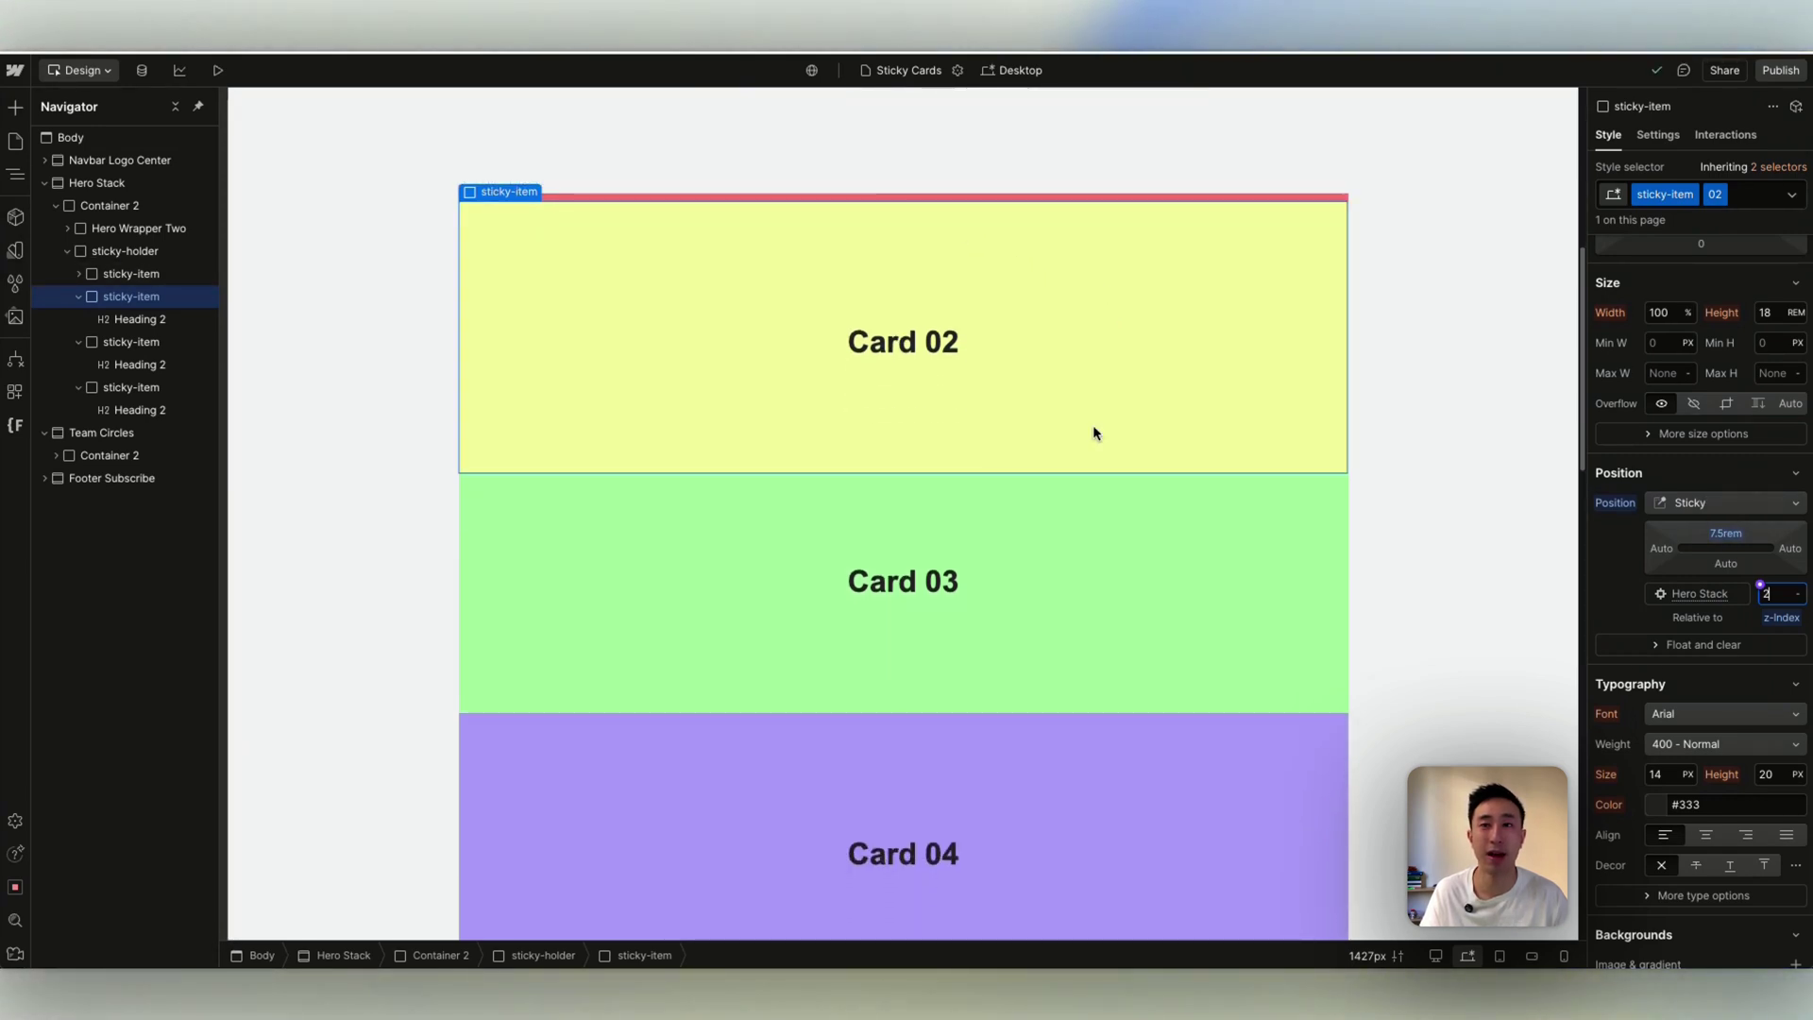
Set the Card 03 block to Sticky position with a top offset of 8rem and a z-index of 3.
click(1251, 531)
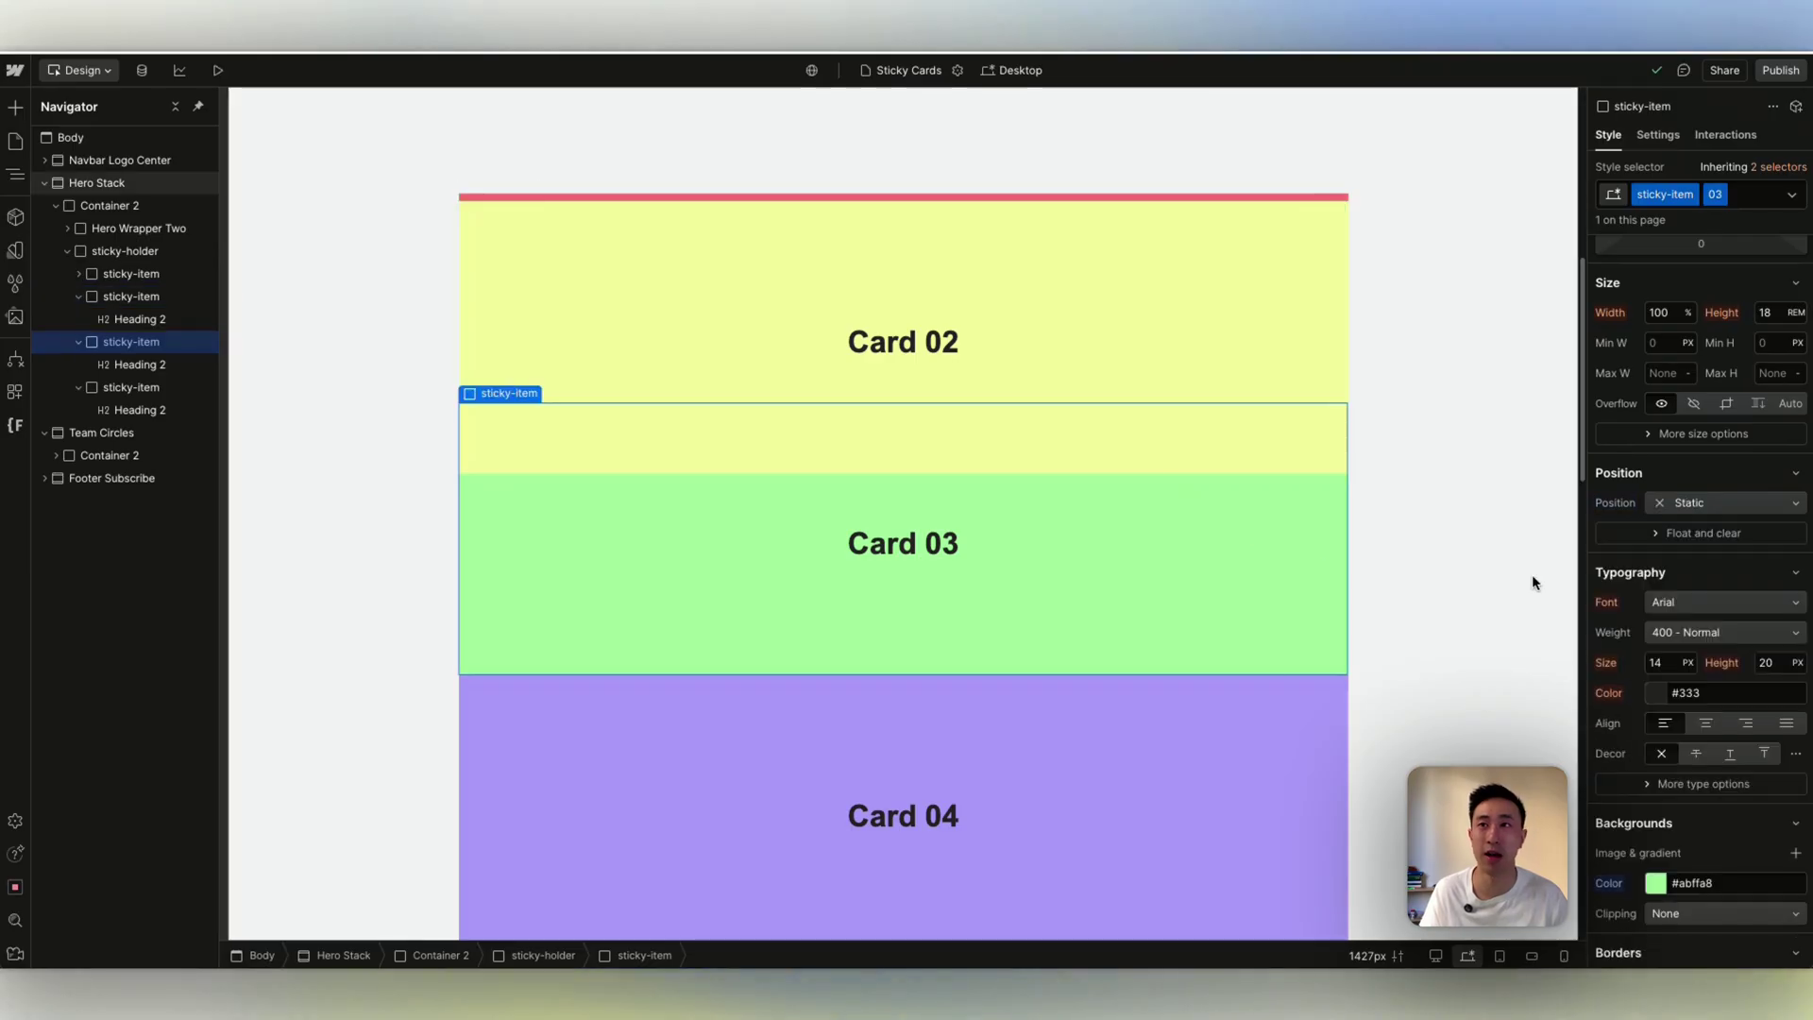
click(1711, 502)
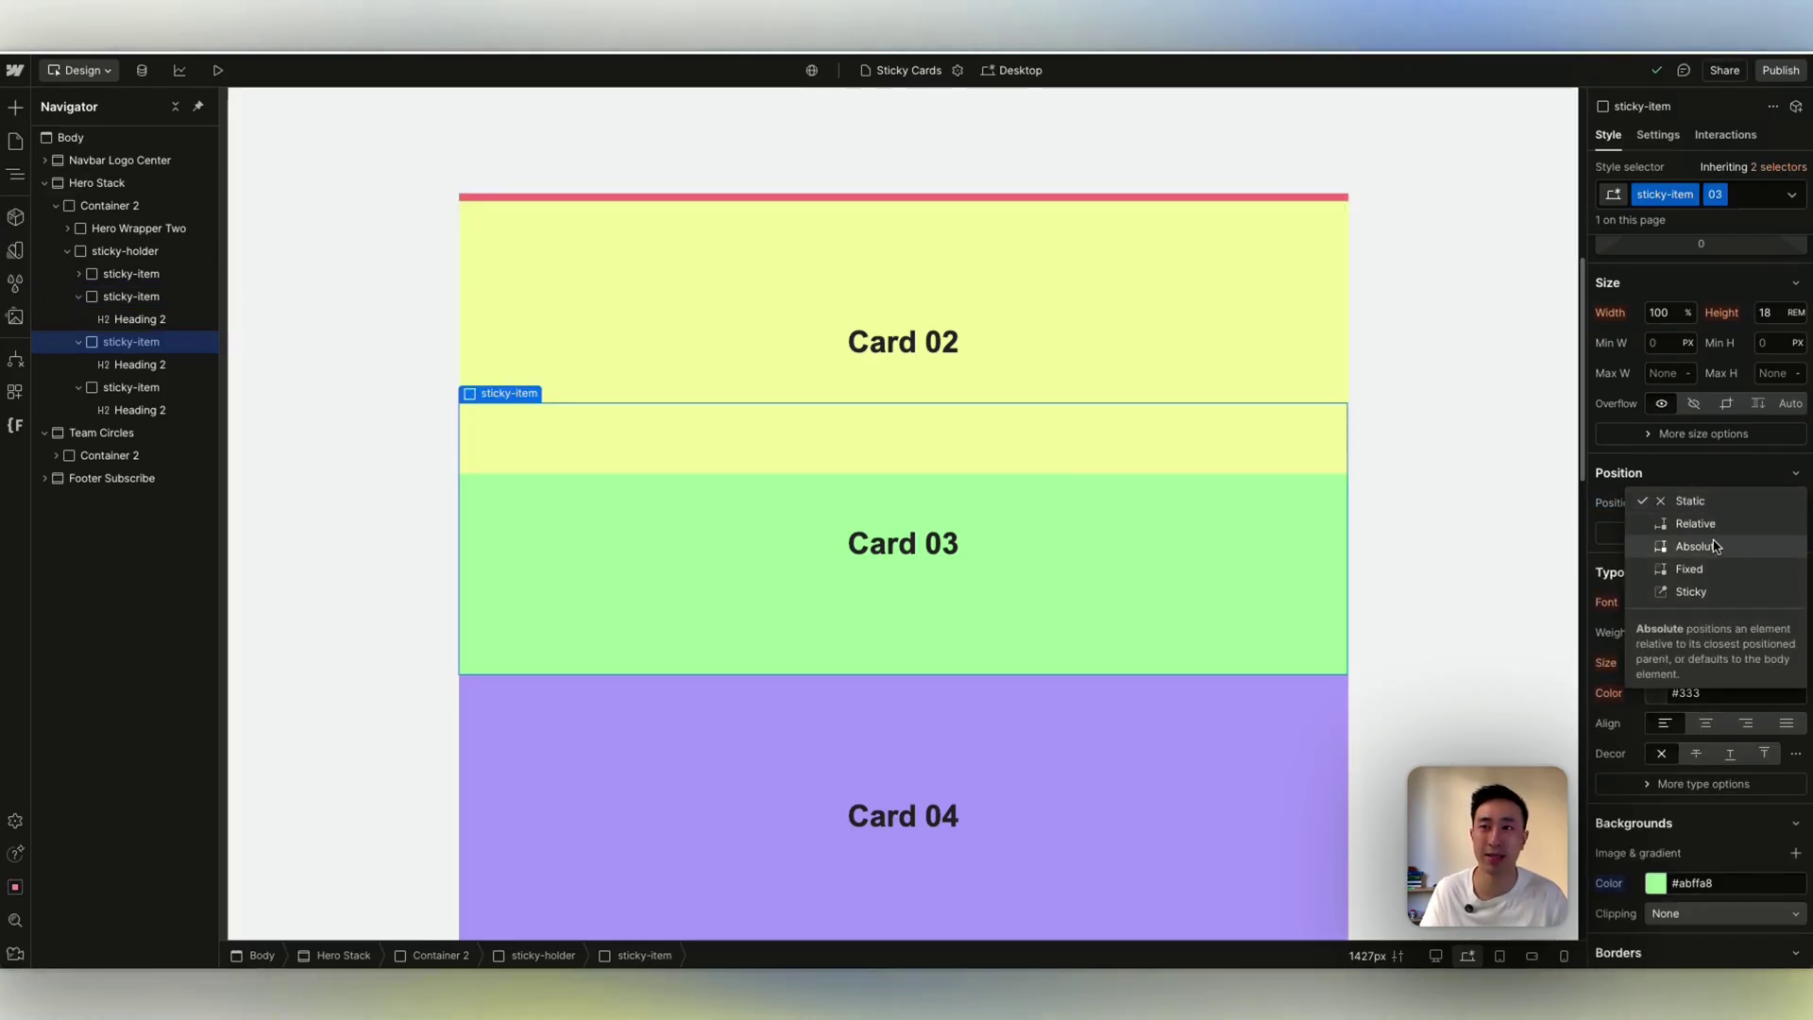
click(1710, 590)
click(1726, 534)
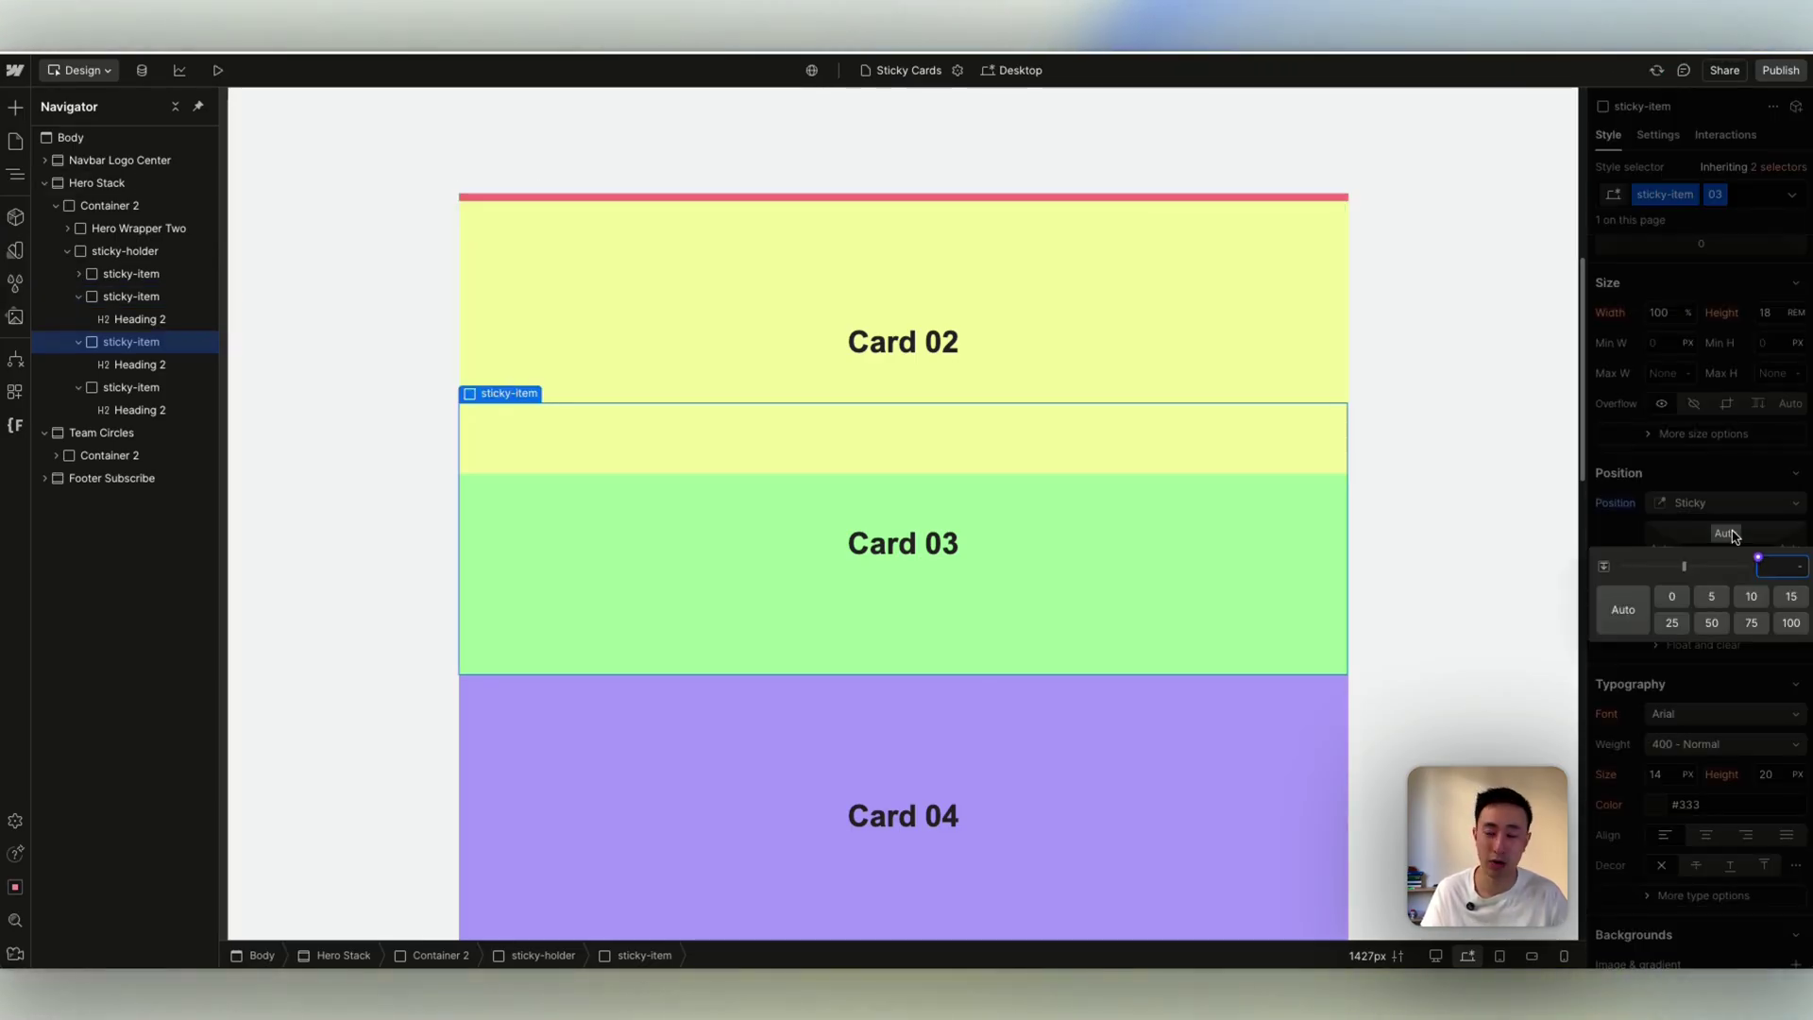
key(Escape)
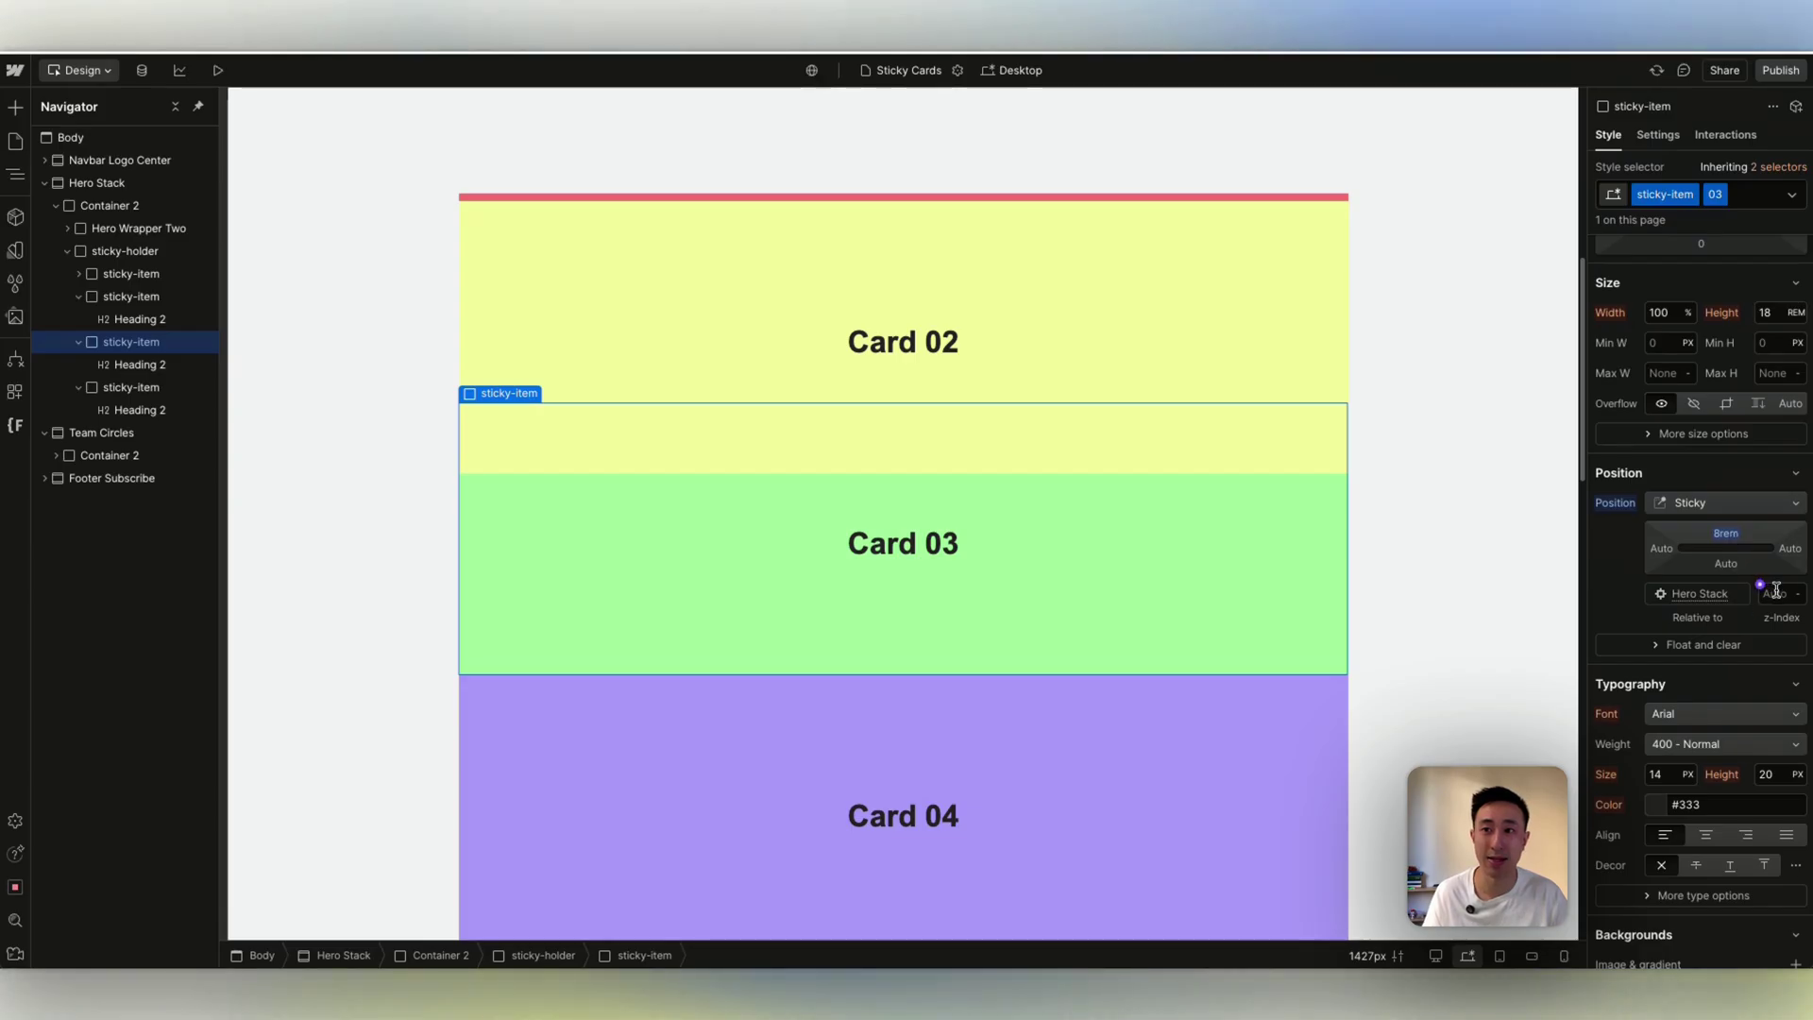
click(1776, 591)
text(3)
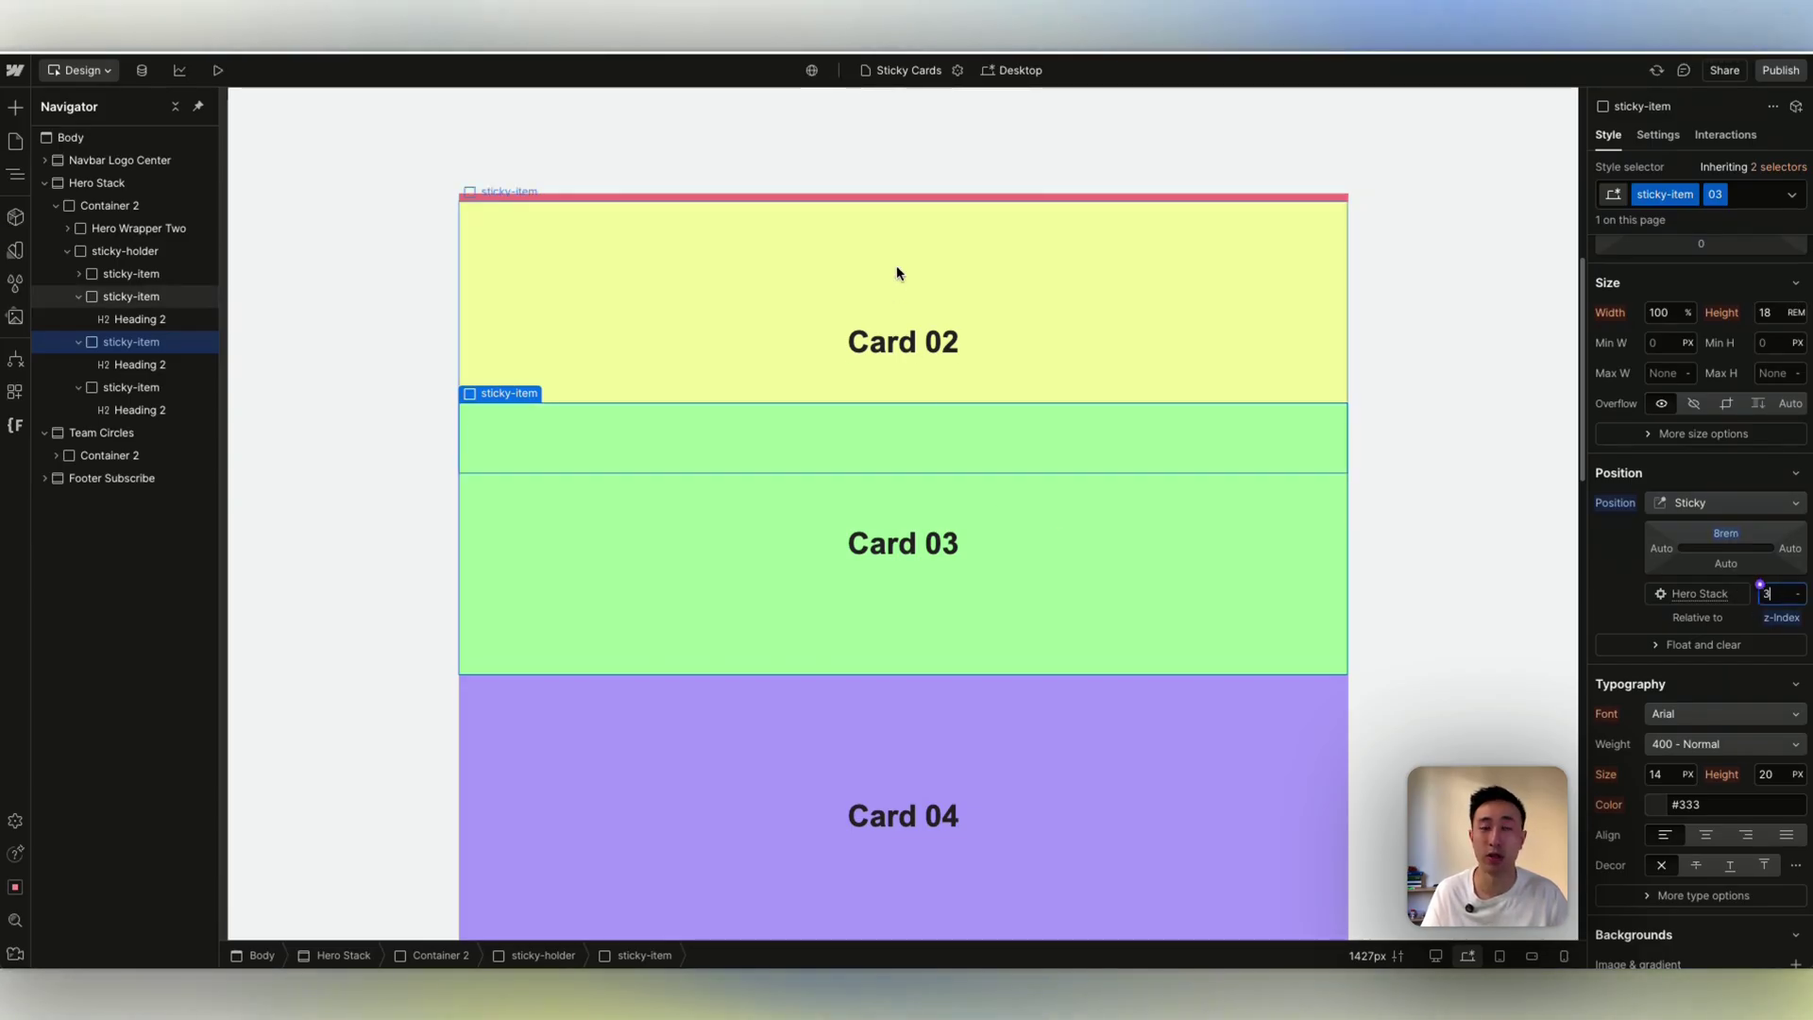
Set the position of the Card 04 block to Sticky on its 04 combo class.
click(1169, 820)
scroll(1154, 609, down, 3)
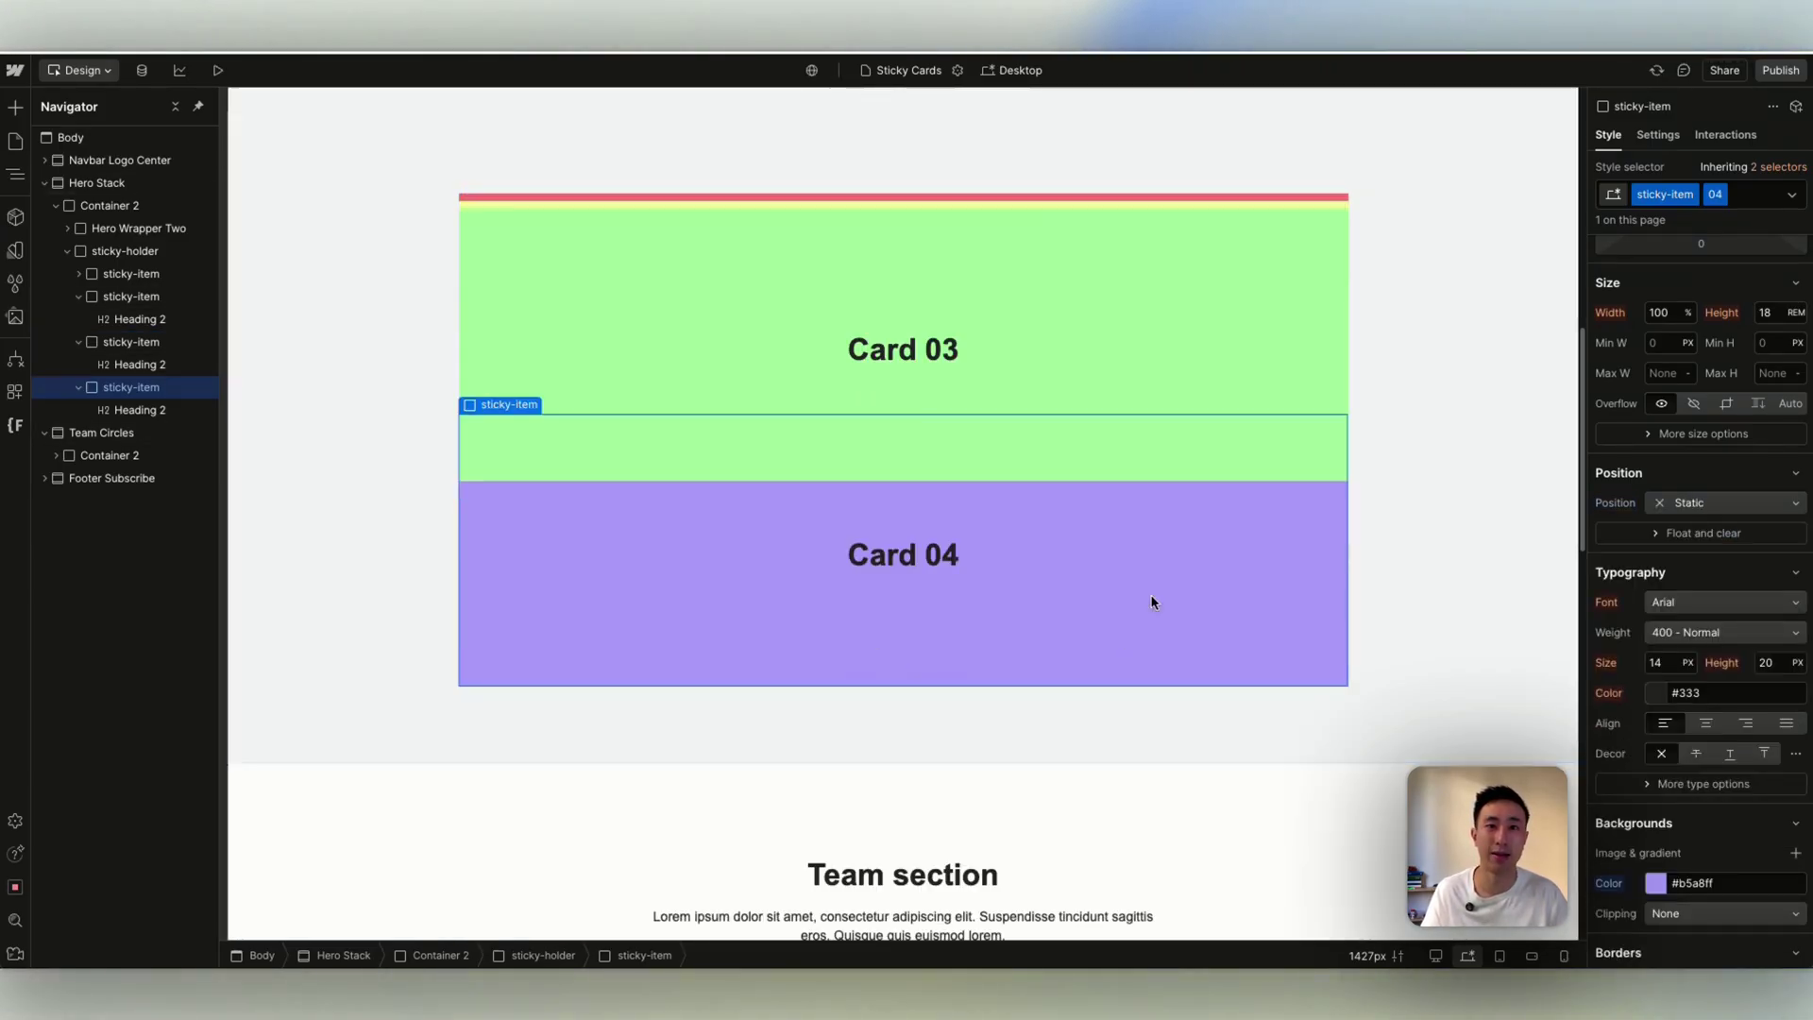
click(1723, 507)
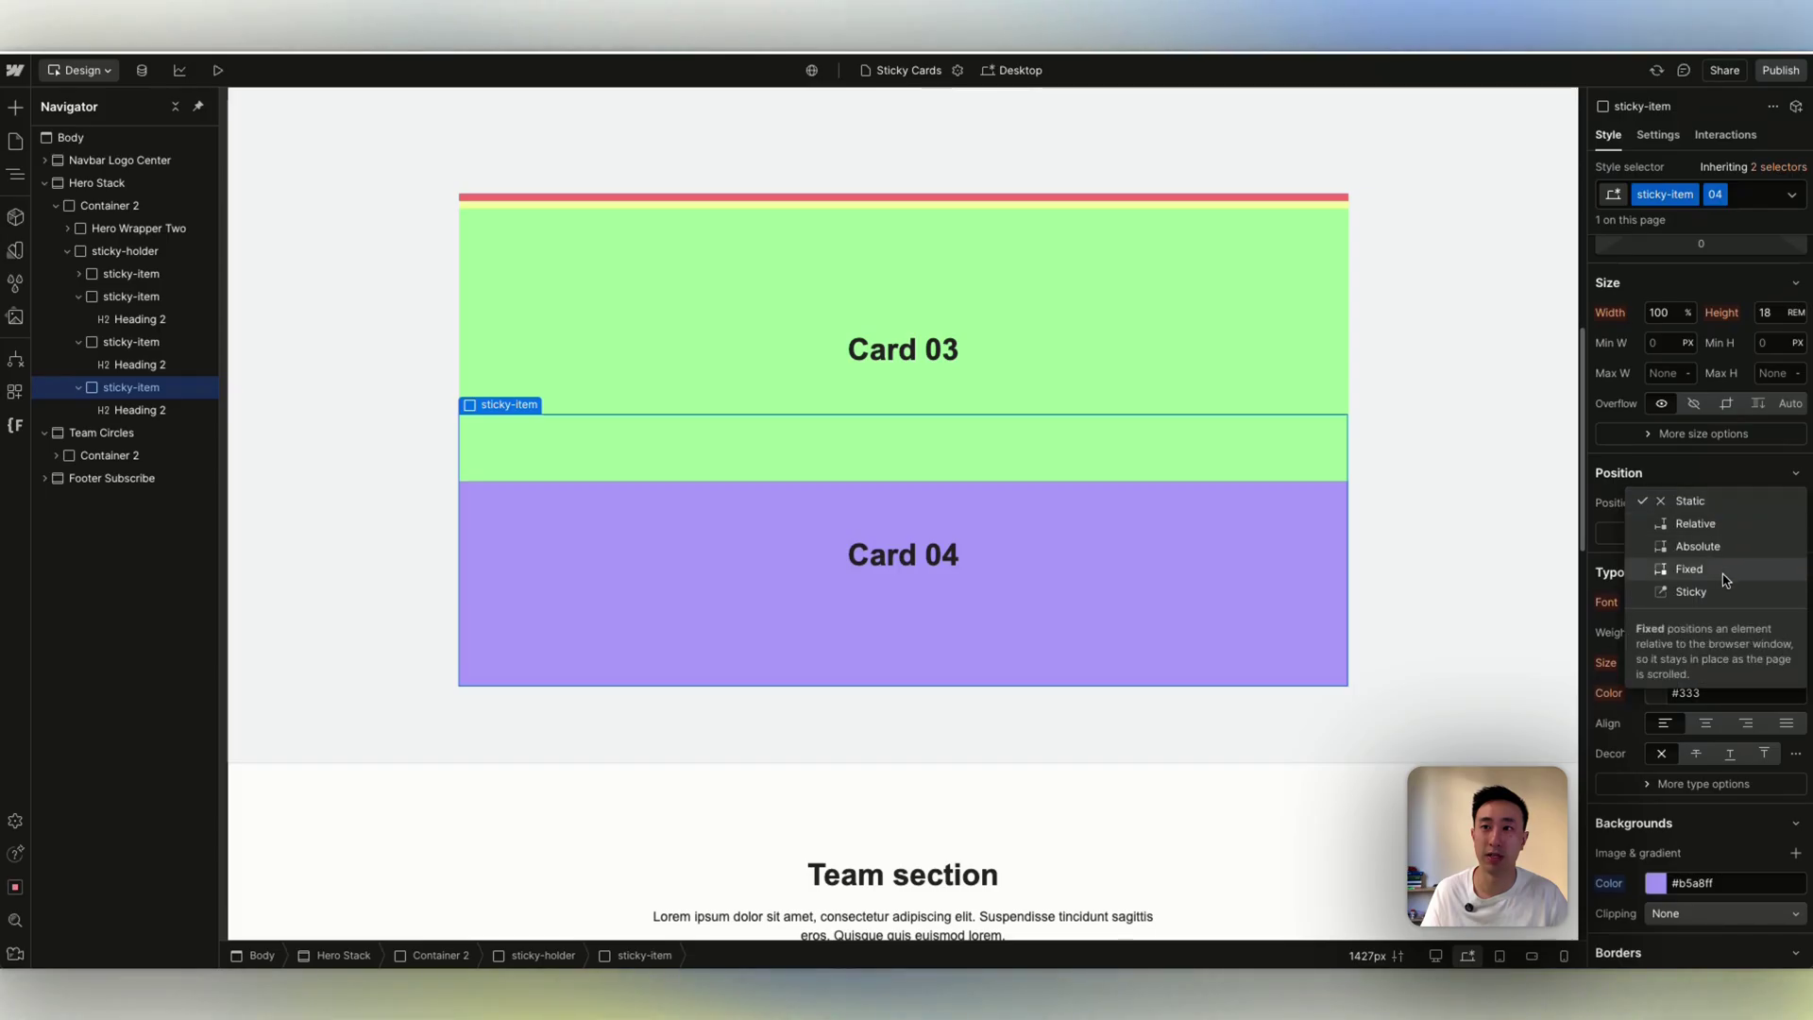
click(1691, 591)
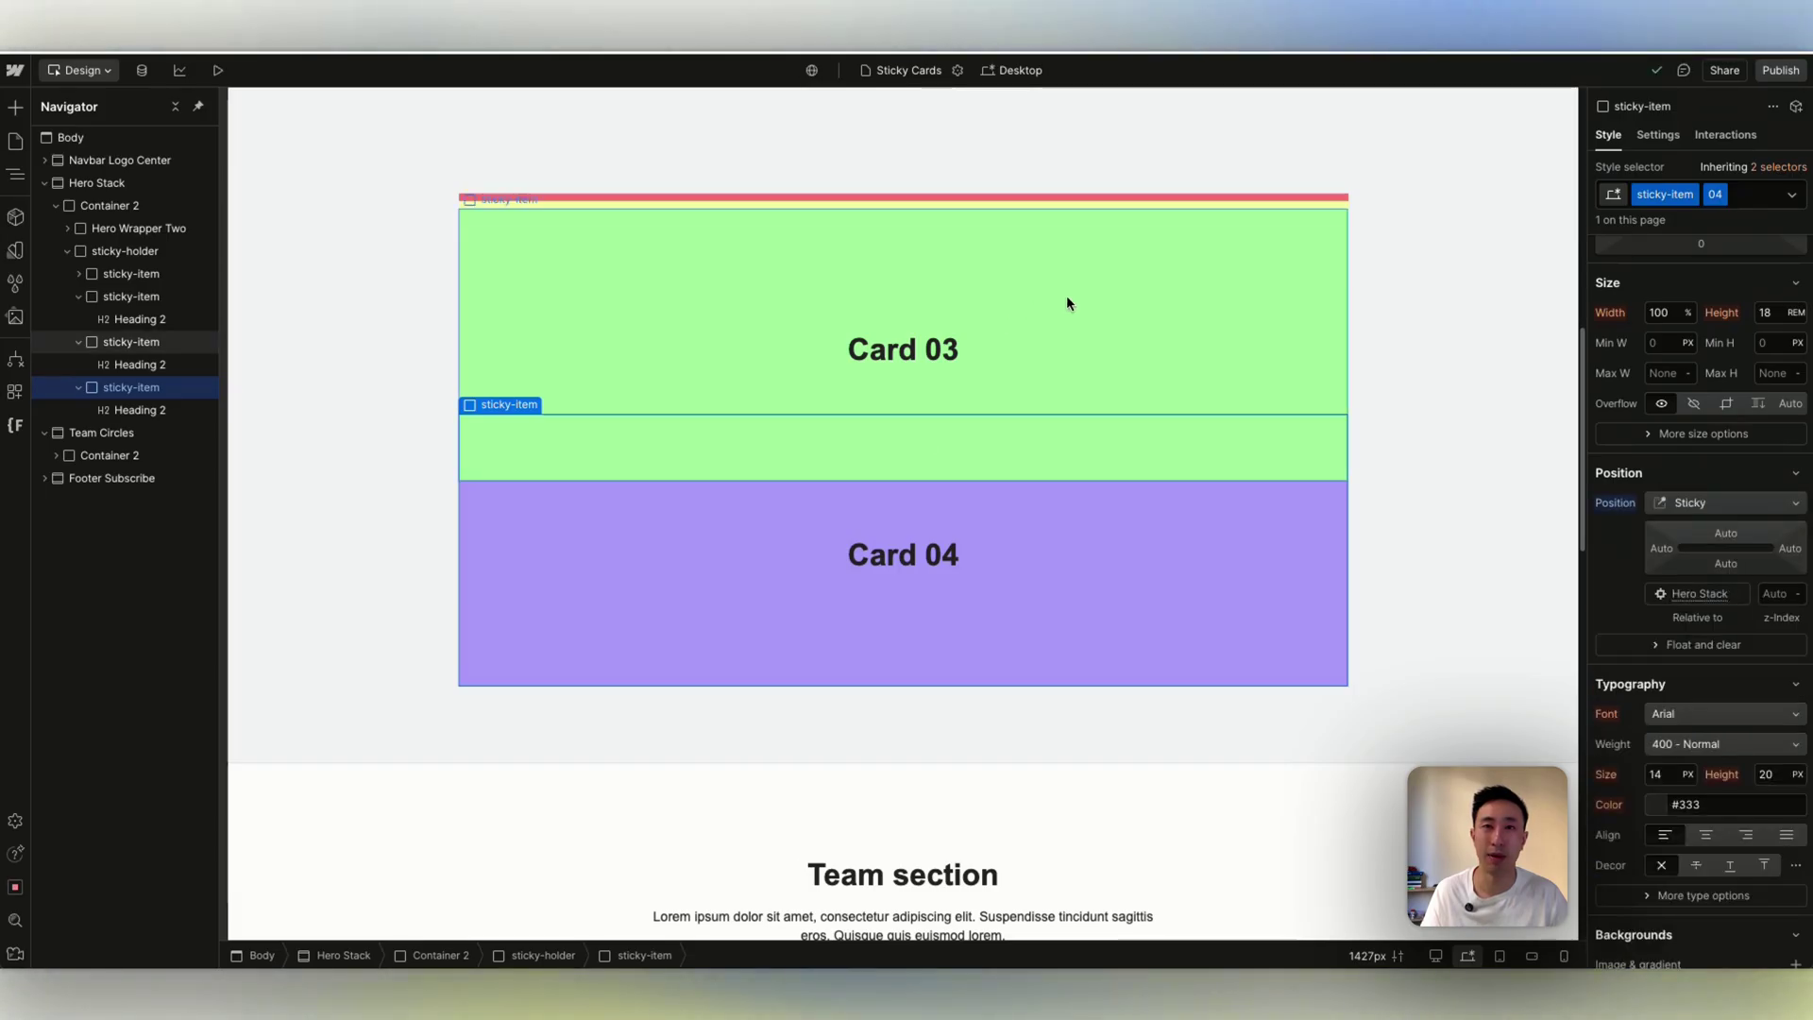
Give the sticky Card 04 block a top offset of 8.5rem and a z-index of 4.
click(1217, 433)
click(1272, 566)
click(1725, 534)
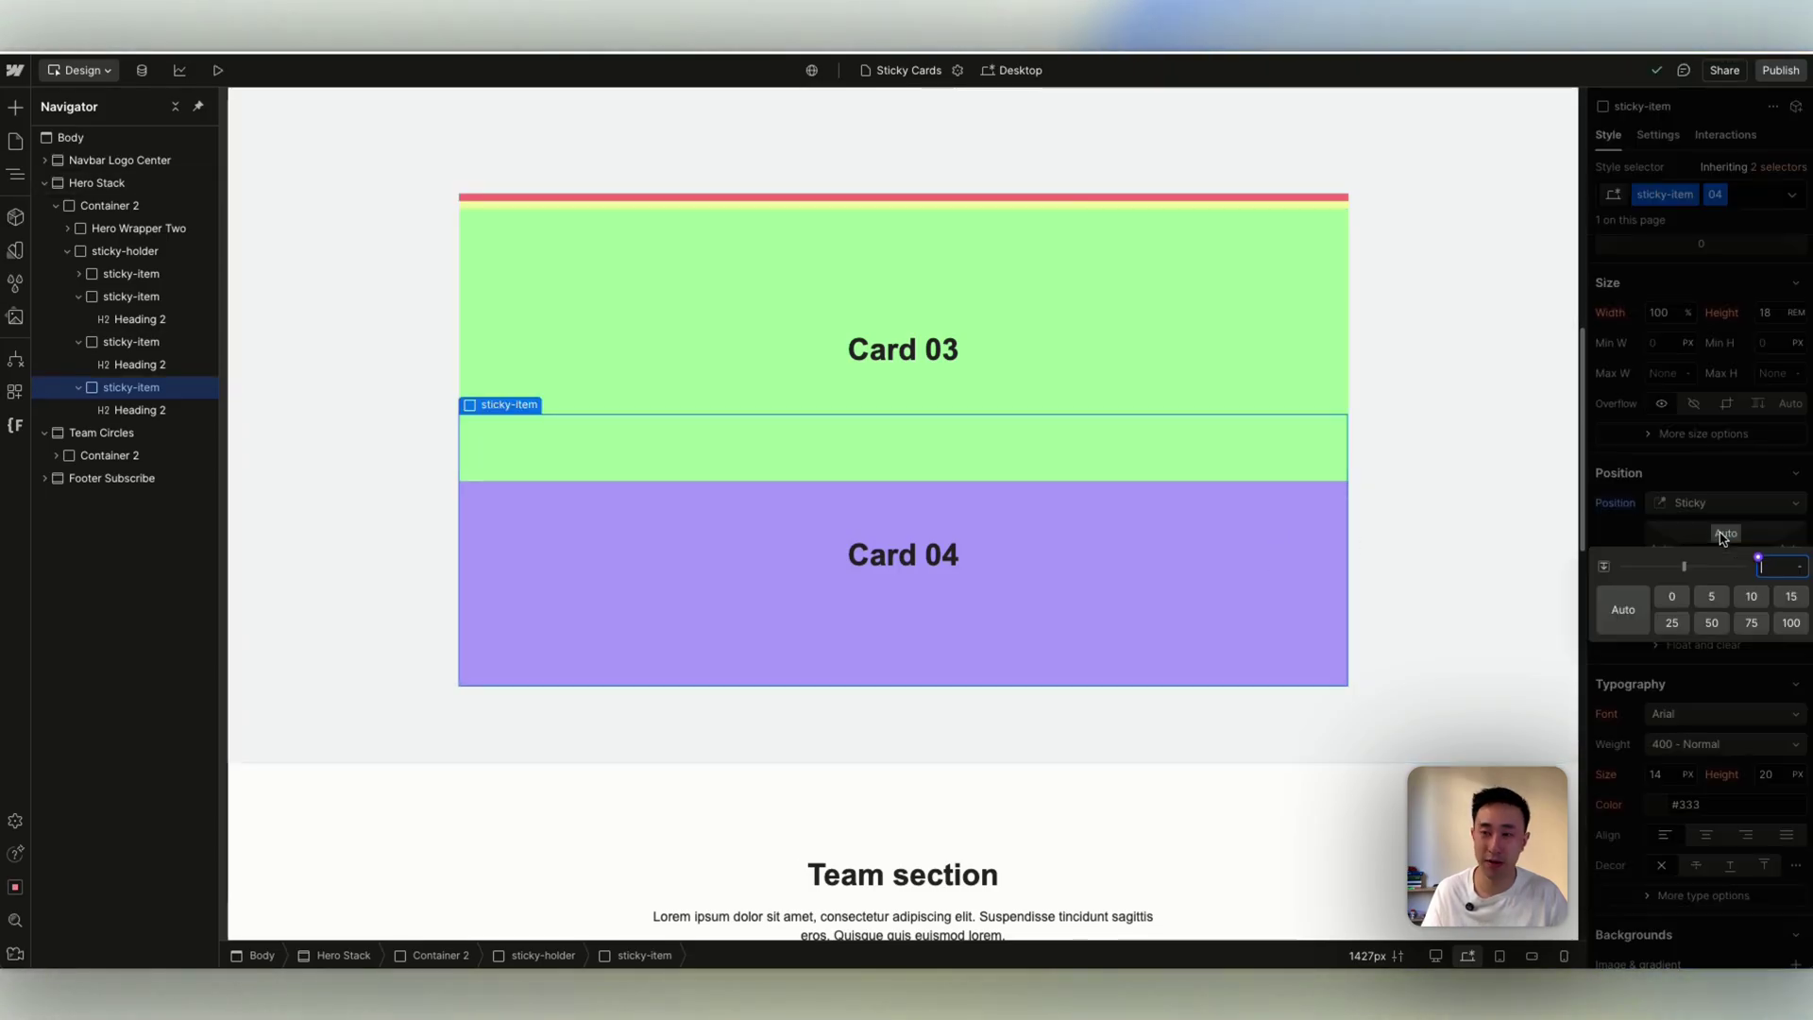
text(8.5rem)
key(Return)
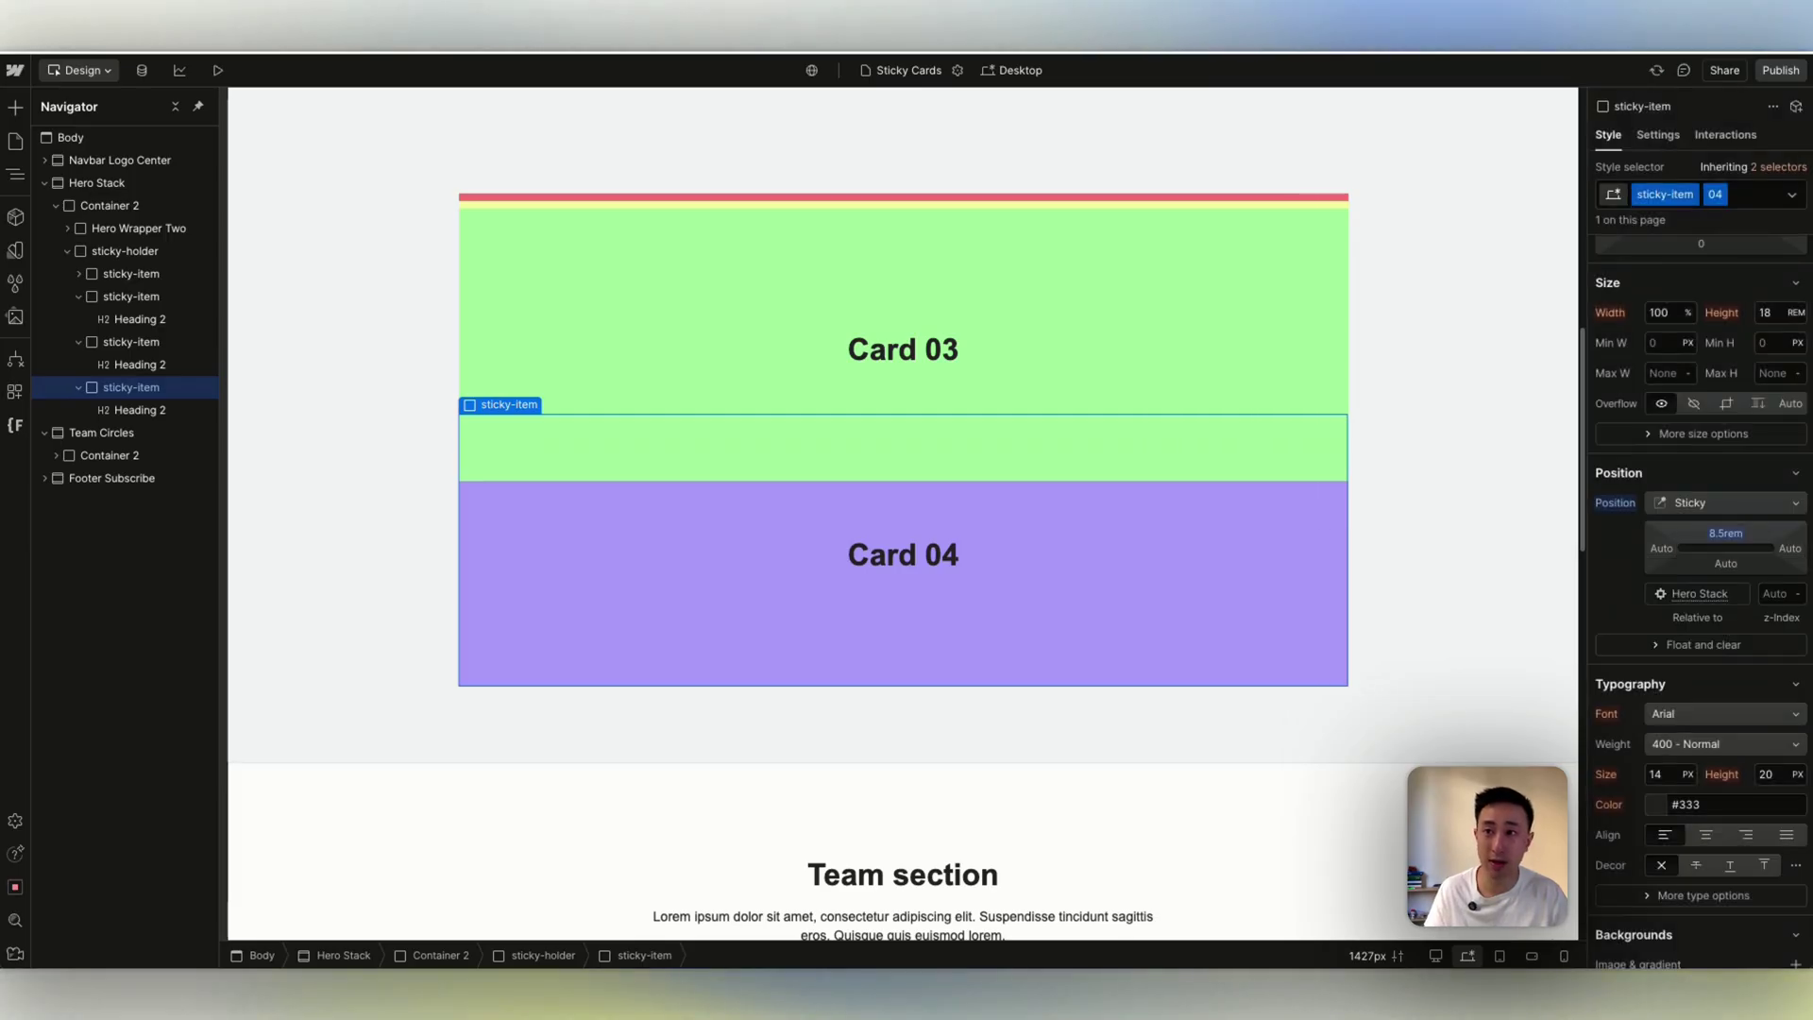
key(Tab)
text(4)
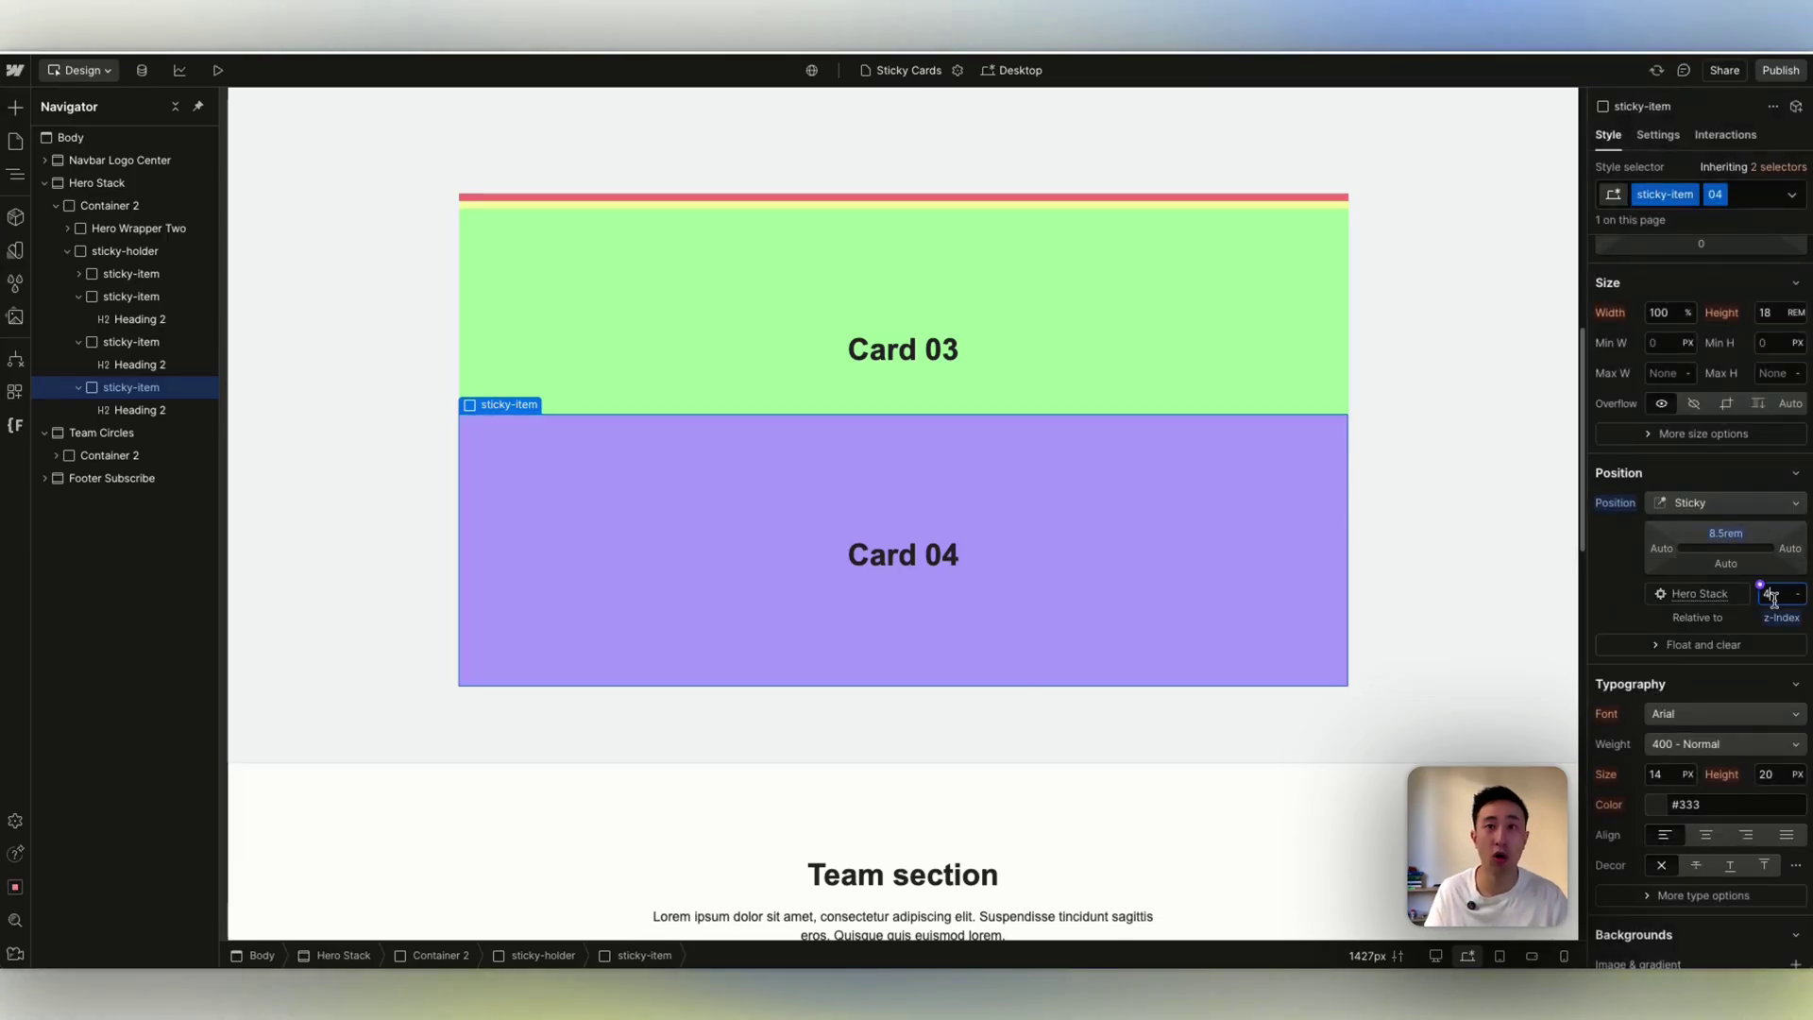
Preview the page and examine how all four cards stick and stack while scrolling through the Hero Stack.
scroll(810, 340, up, 10)
click(238, 71)
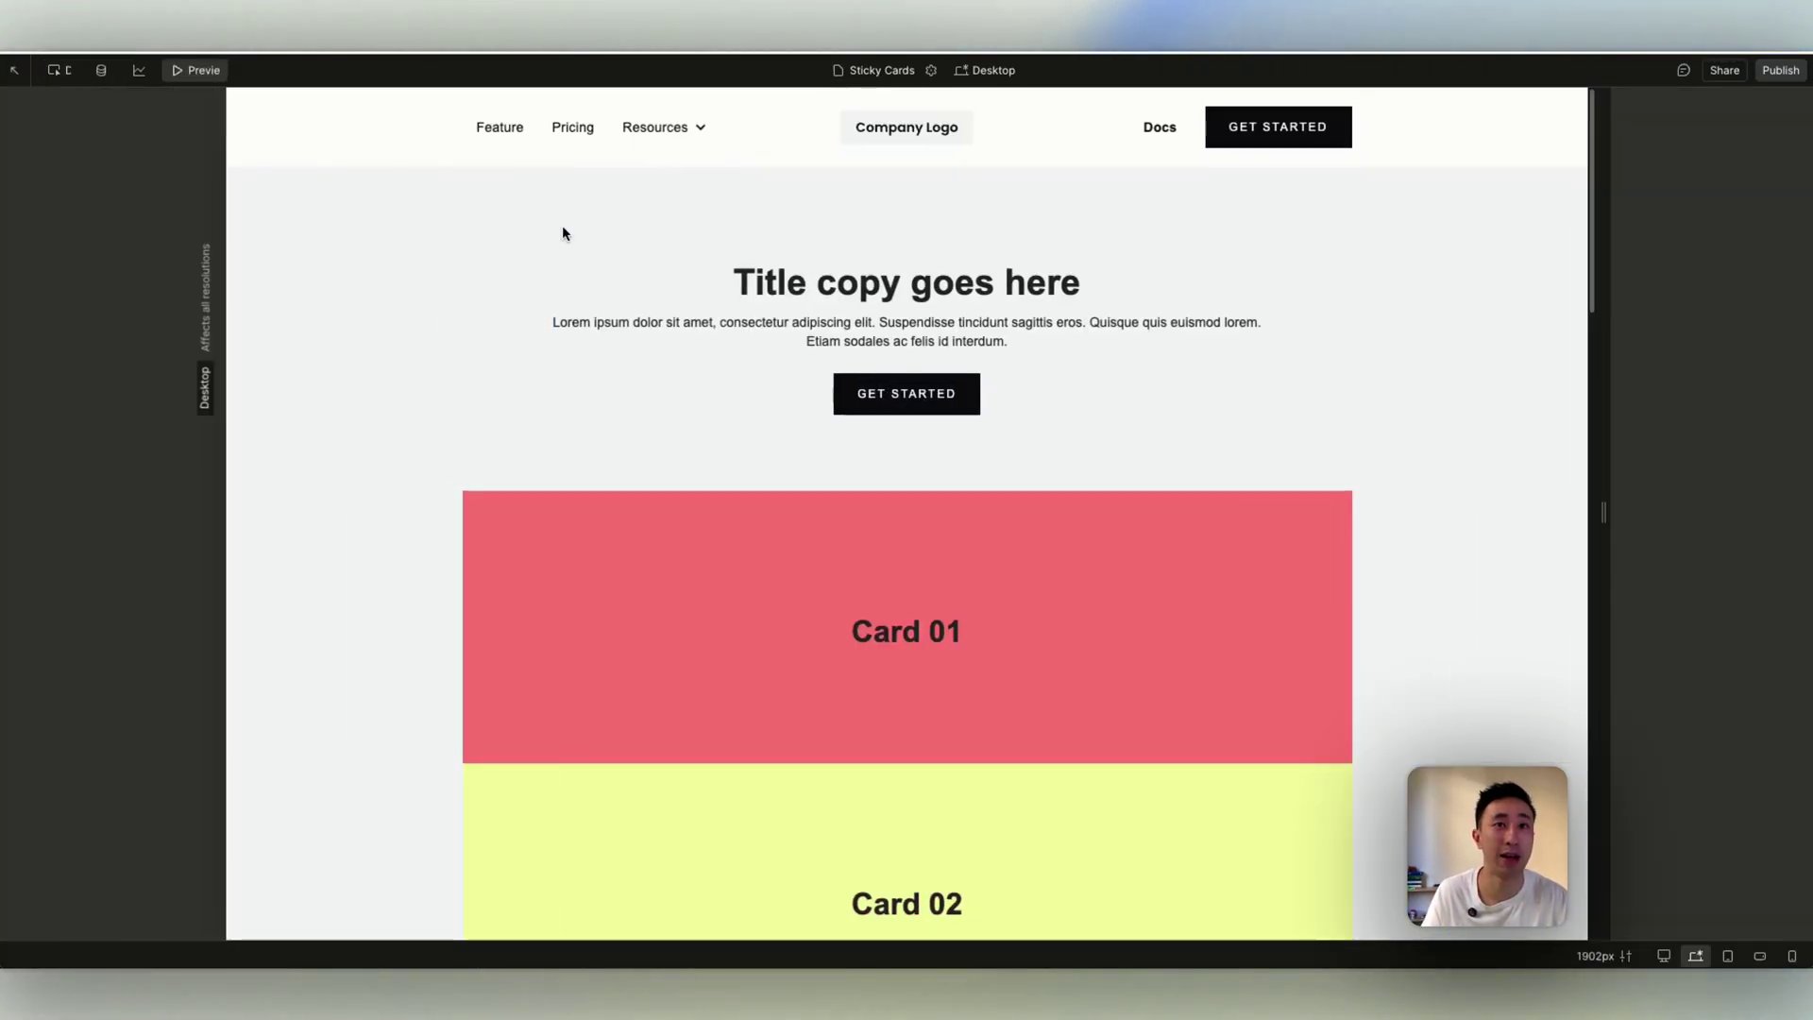
scroll(1043, 510, down, 5)
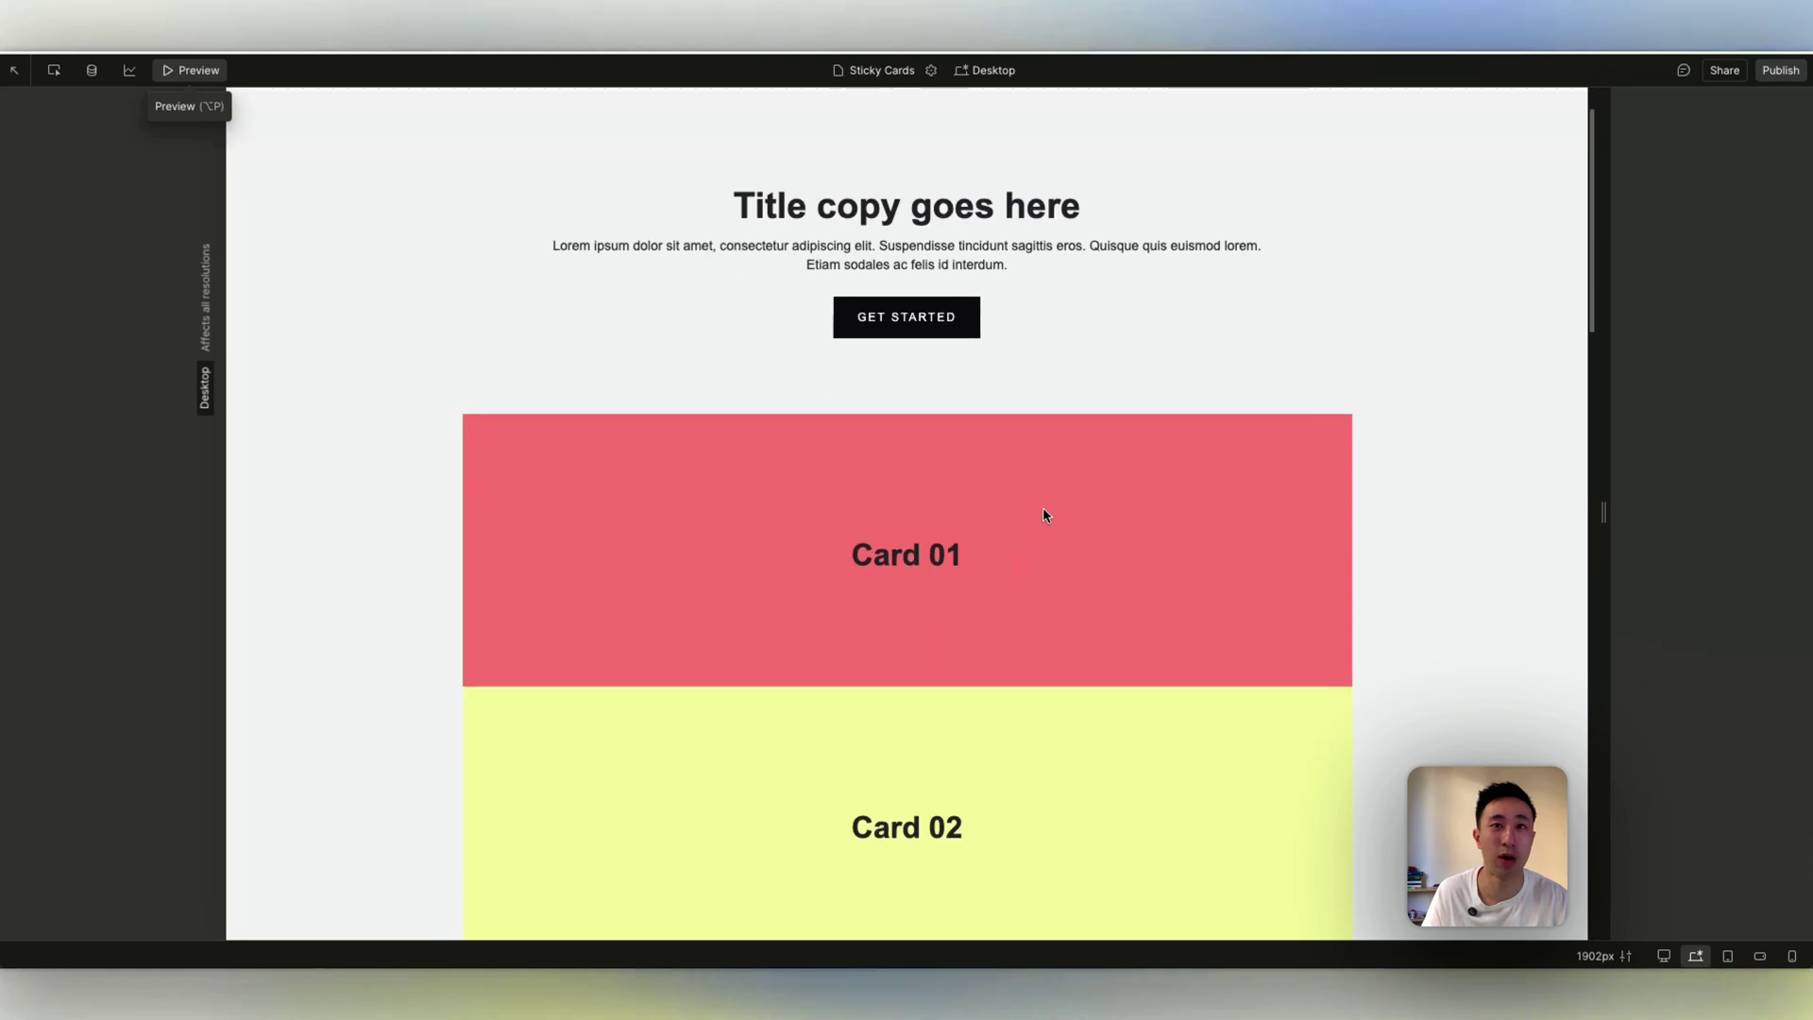
scroll(1044, 511, down, 8)
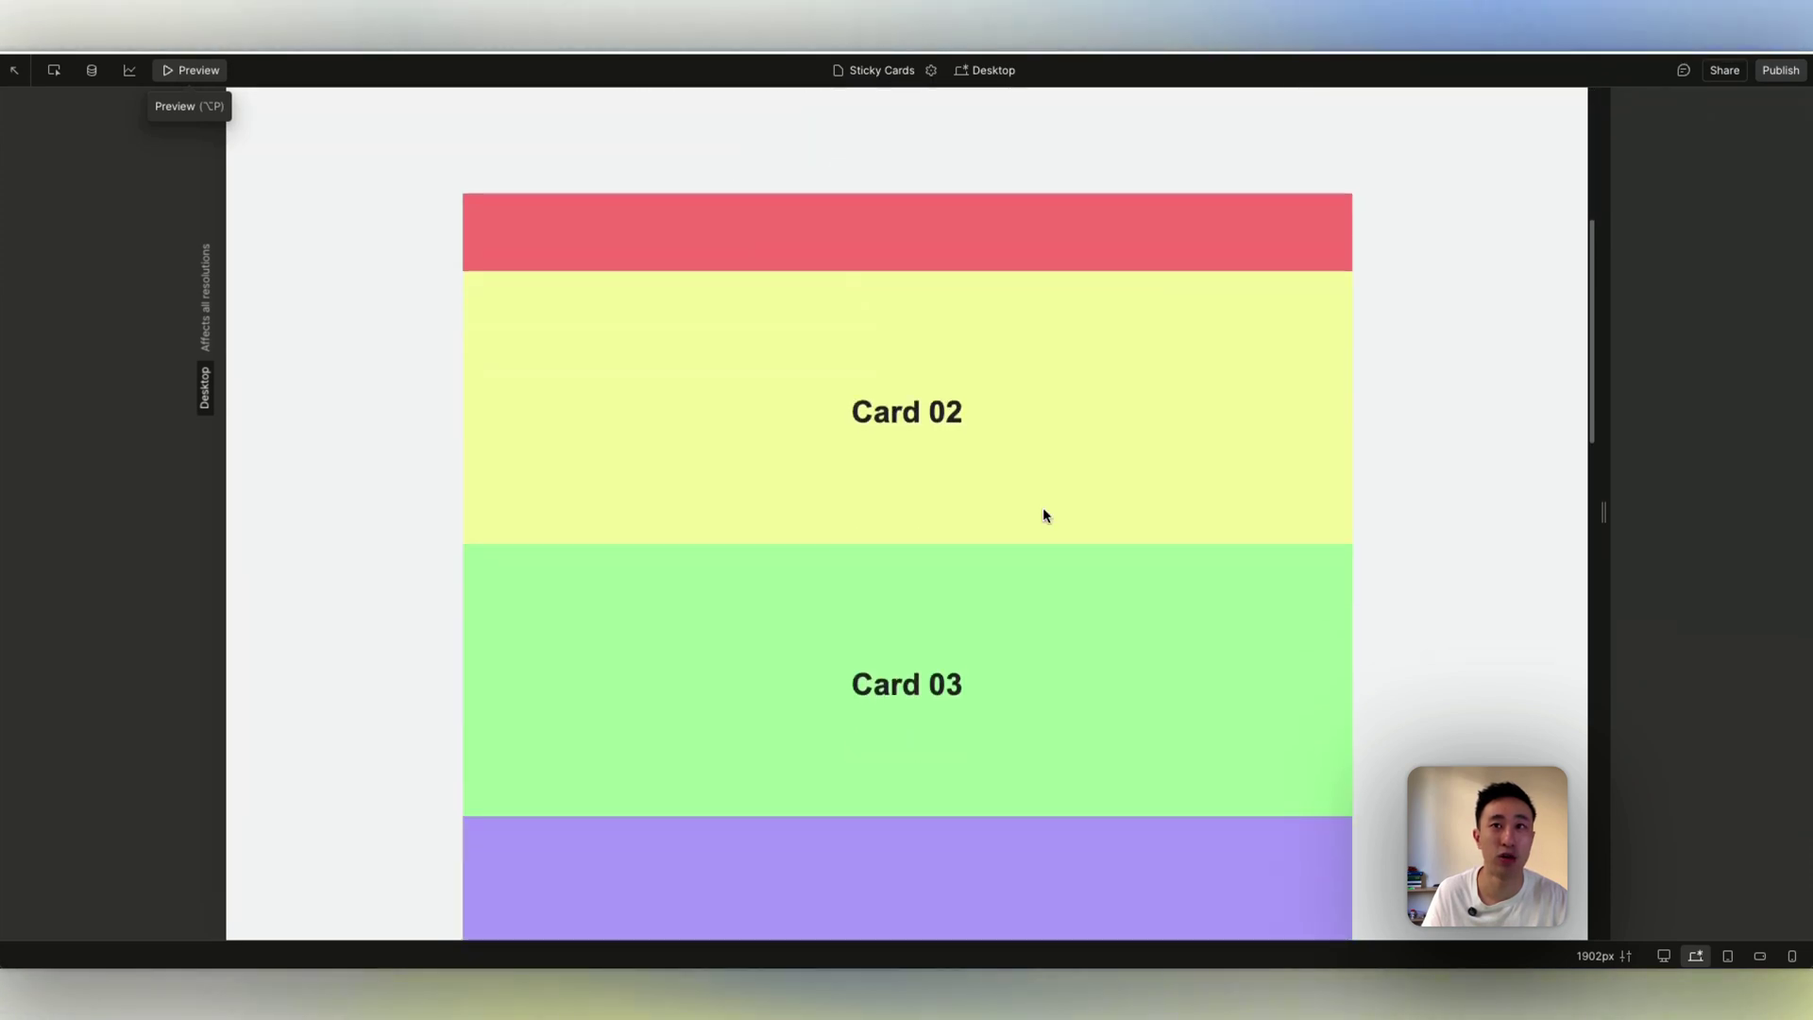
scroll(931, 361, down, 6)
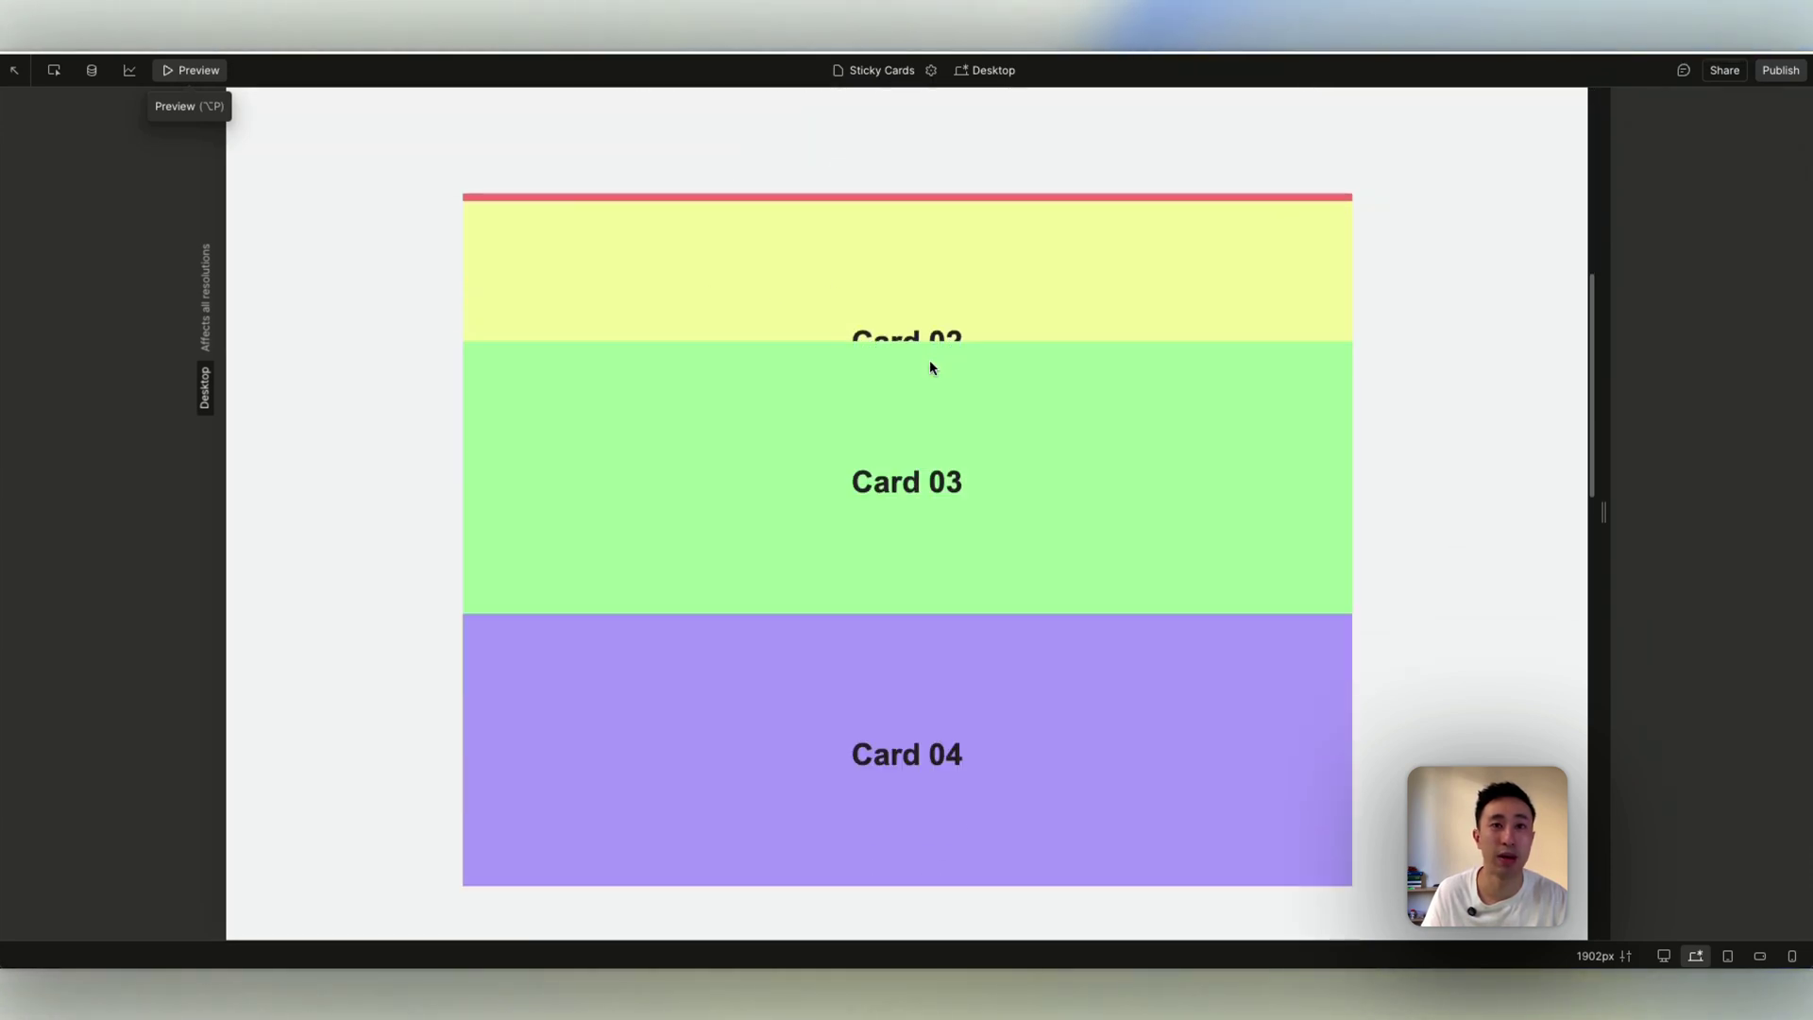
scroll(931, 361, down, 10)
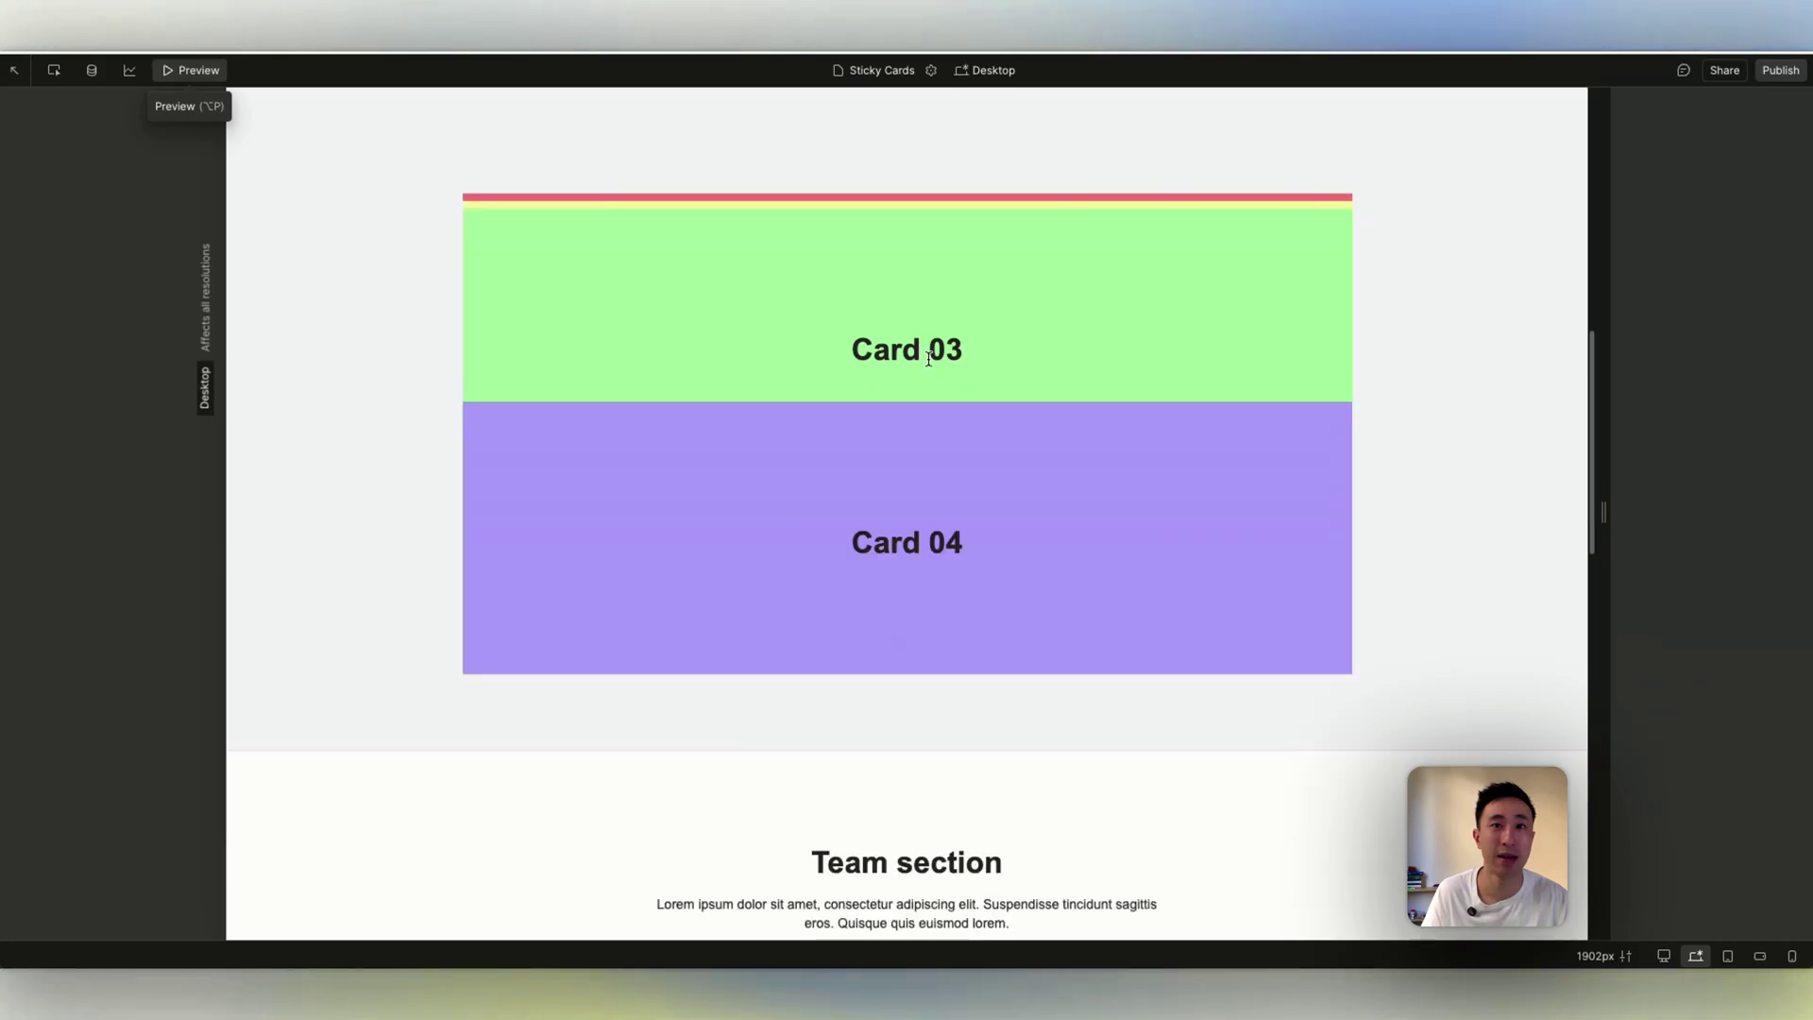
scroll(925, 364, up, 3)
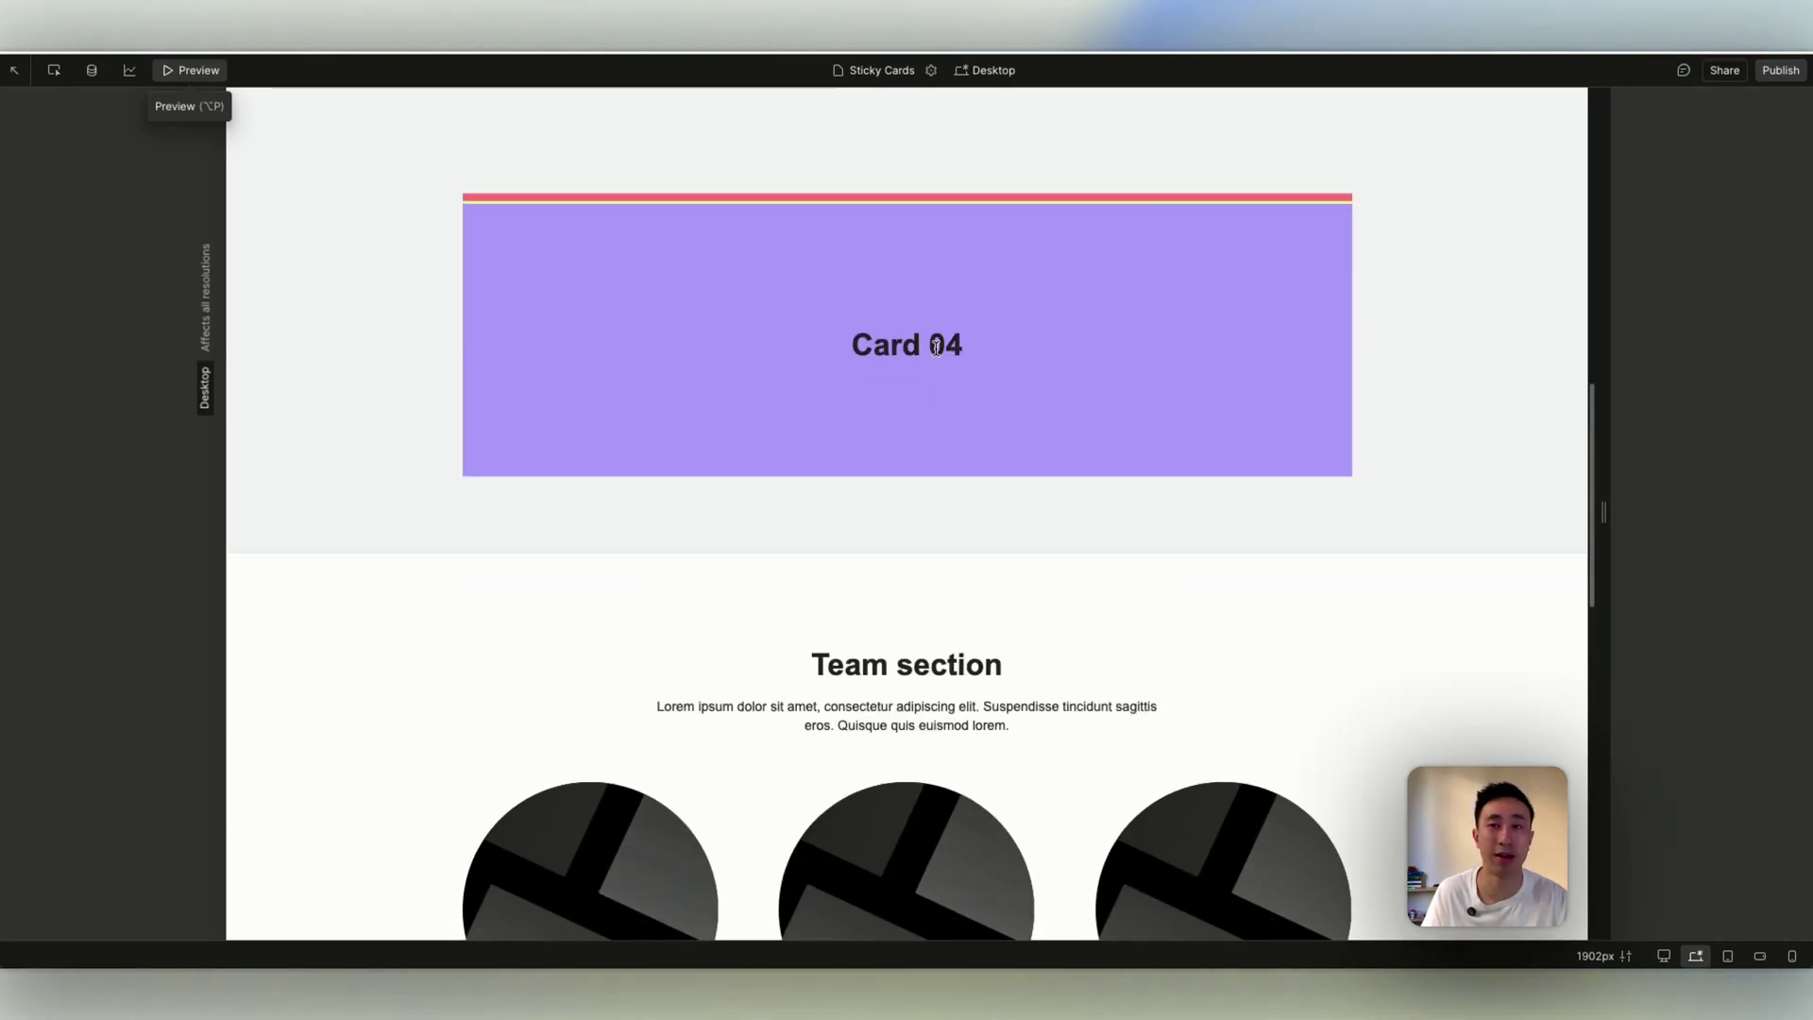
scroll(1085, 319, down, 5)
scroll(1037, 274, up, 5)
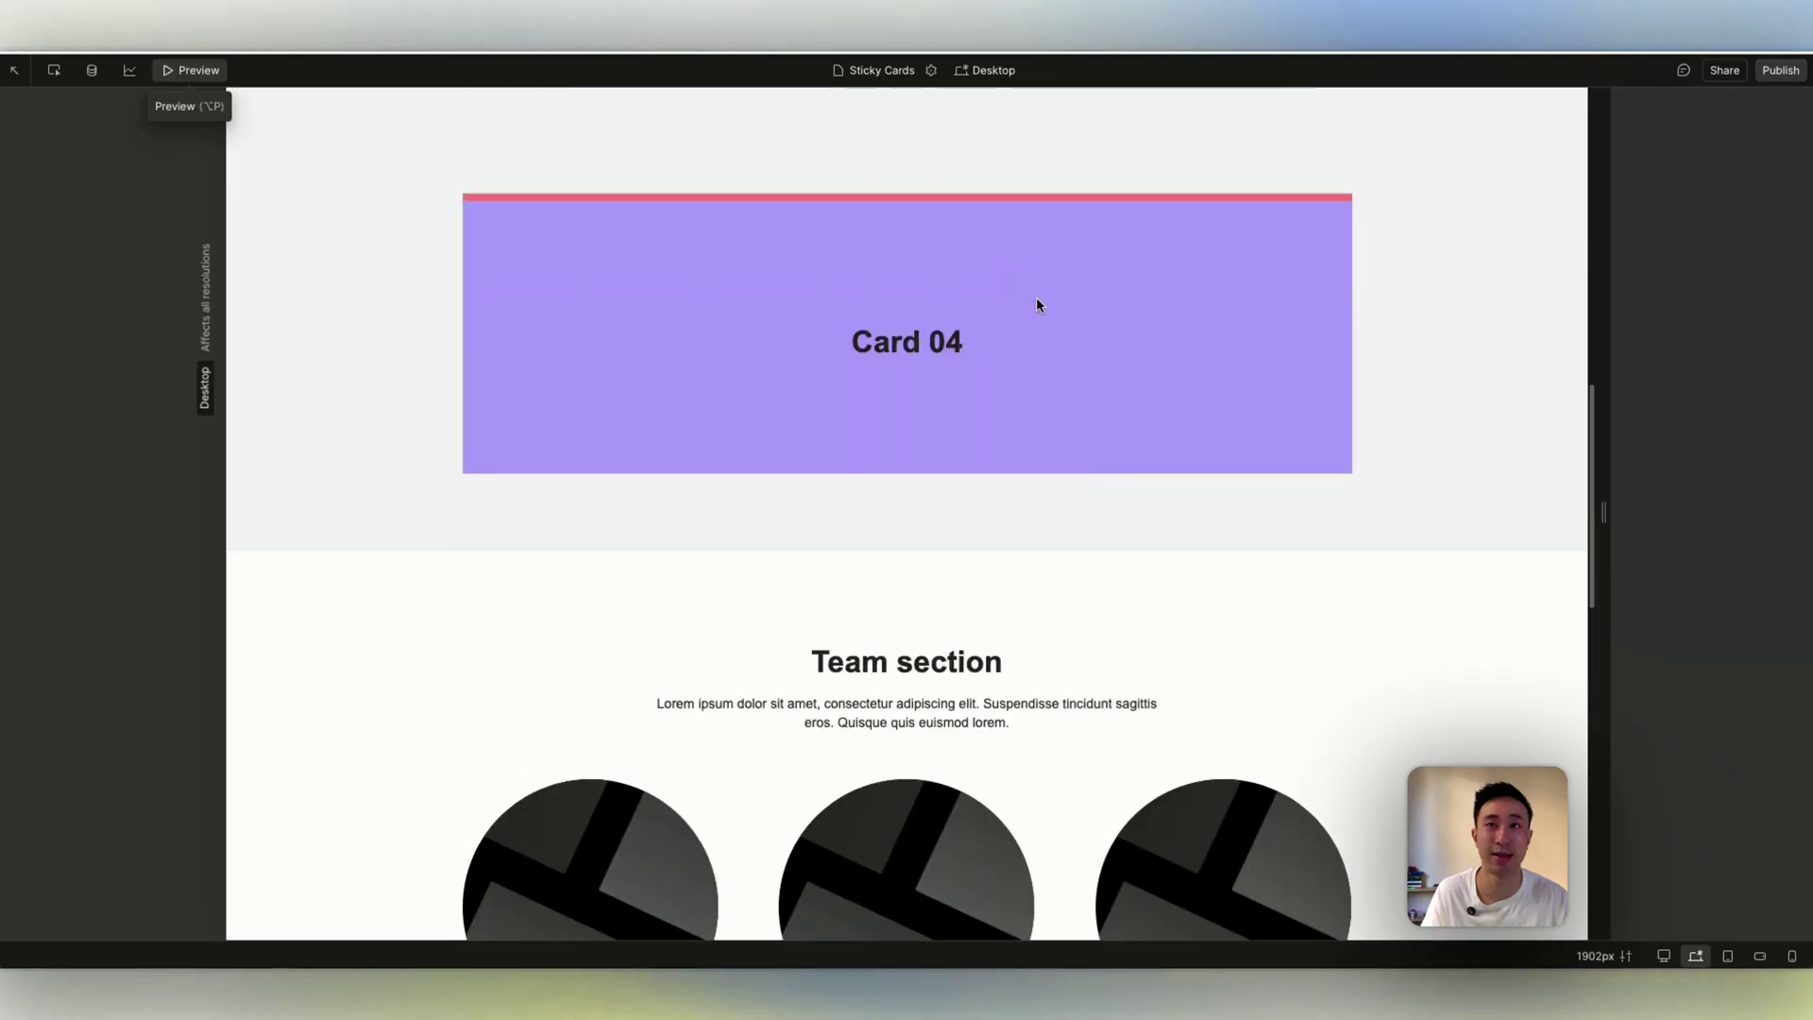
scroll(1037, 303, up, 6)
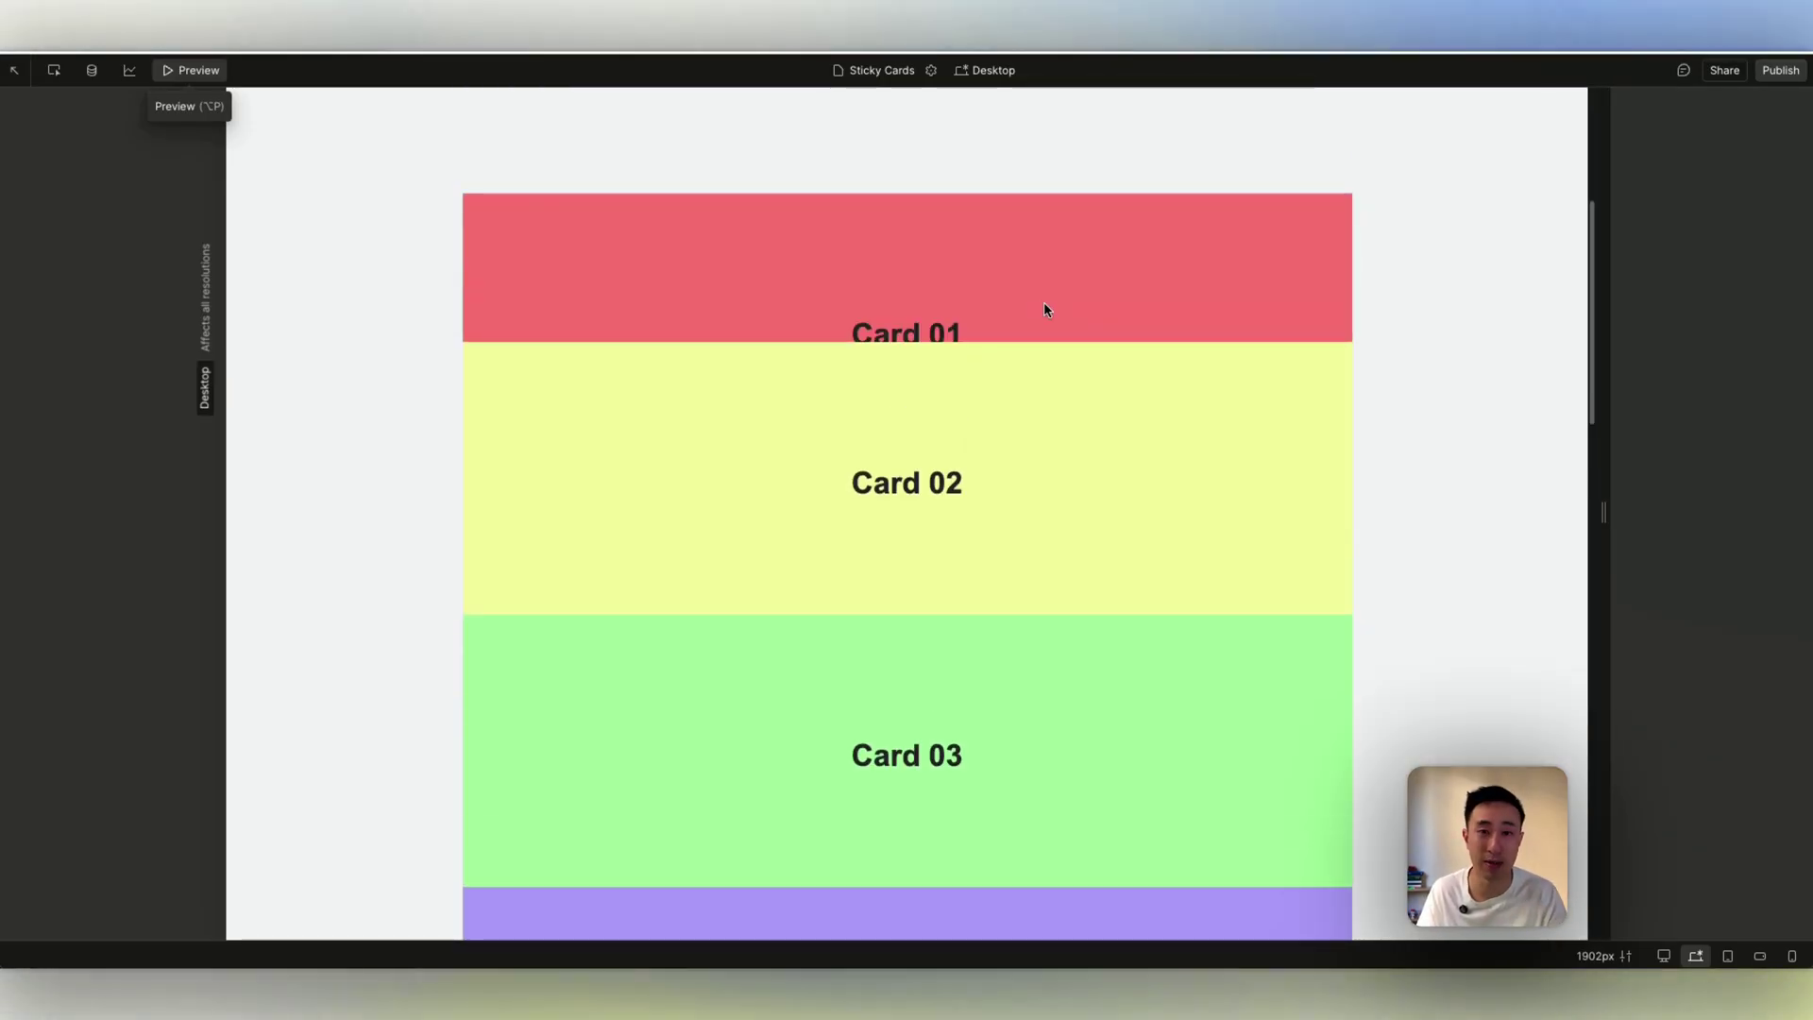
scroll(1045, 309, up, 5)
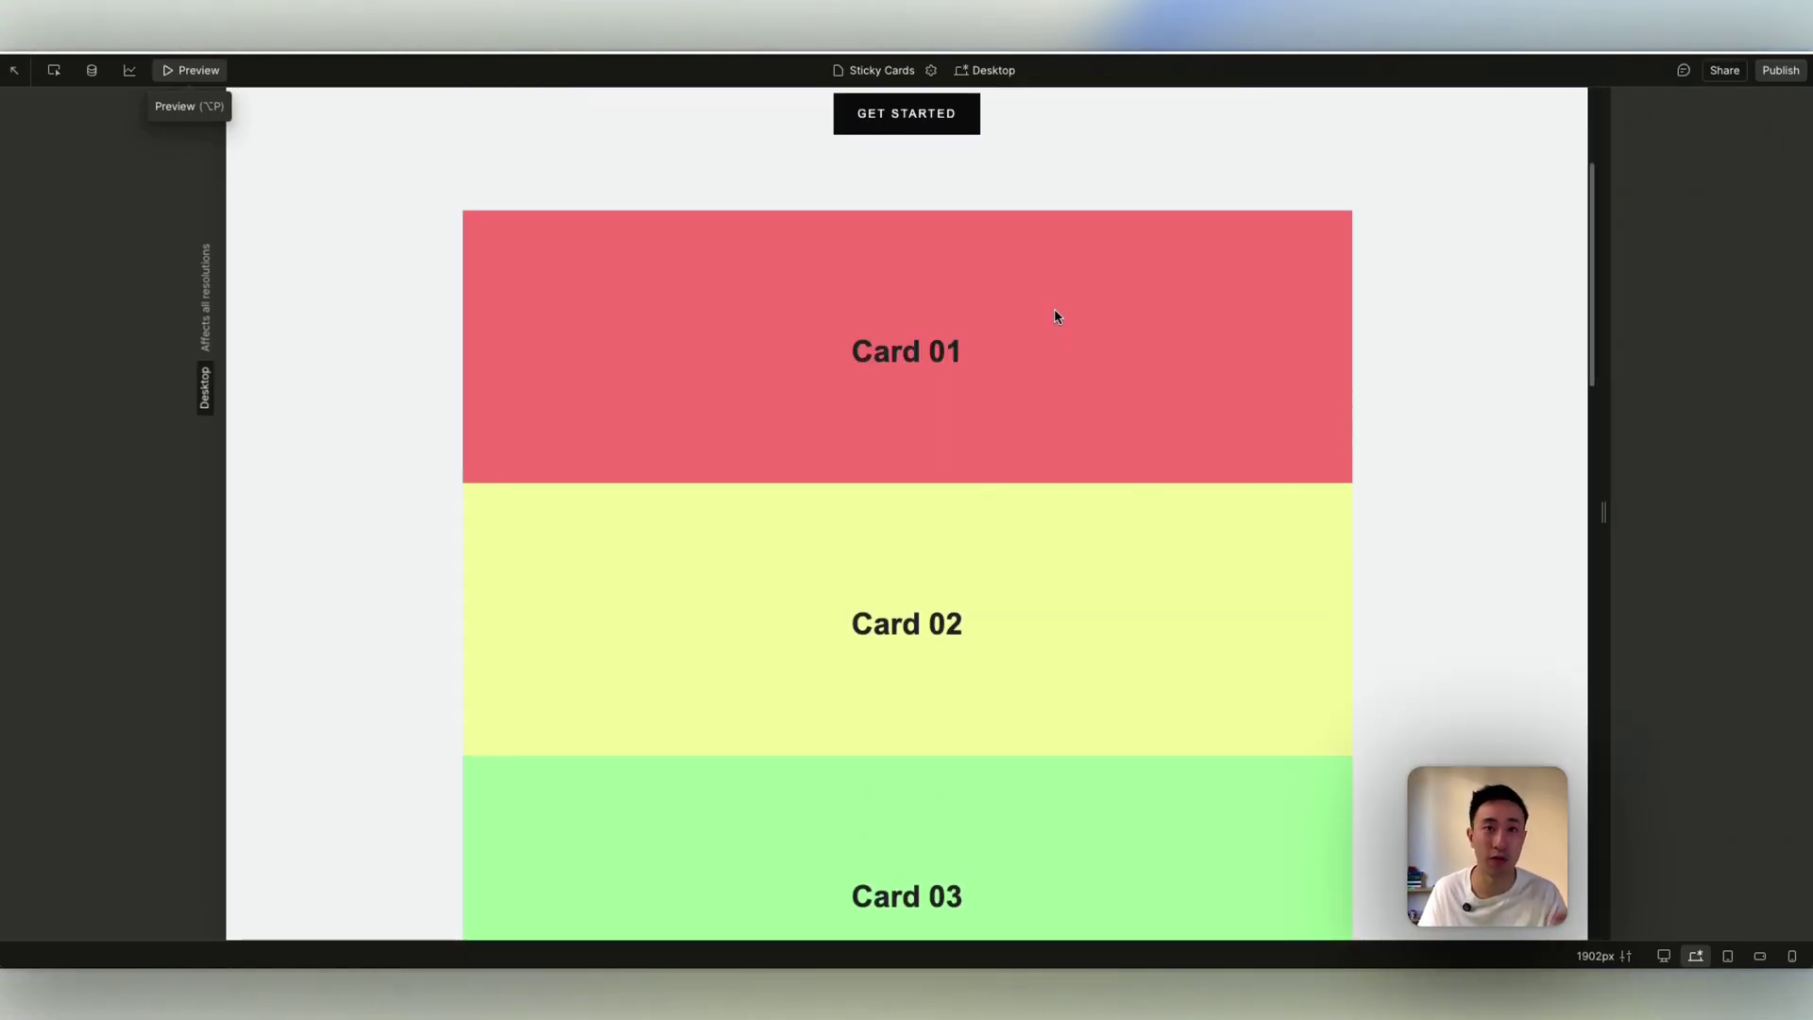
click(213, 76)
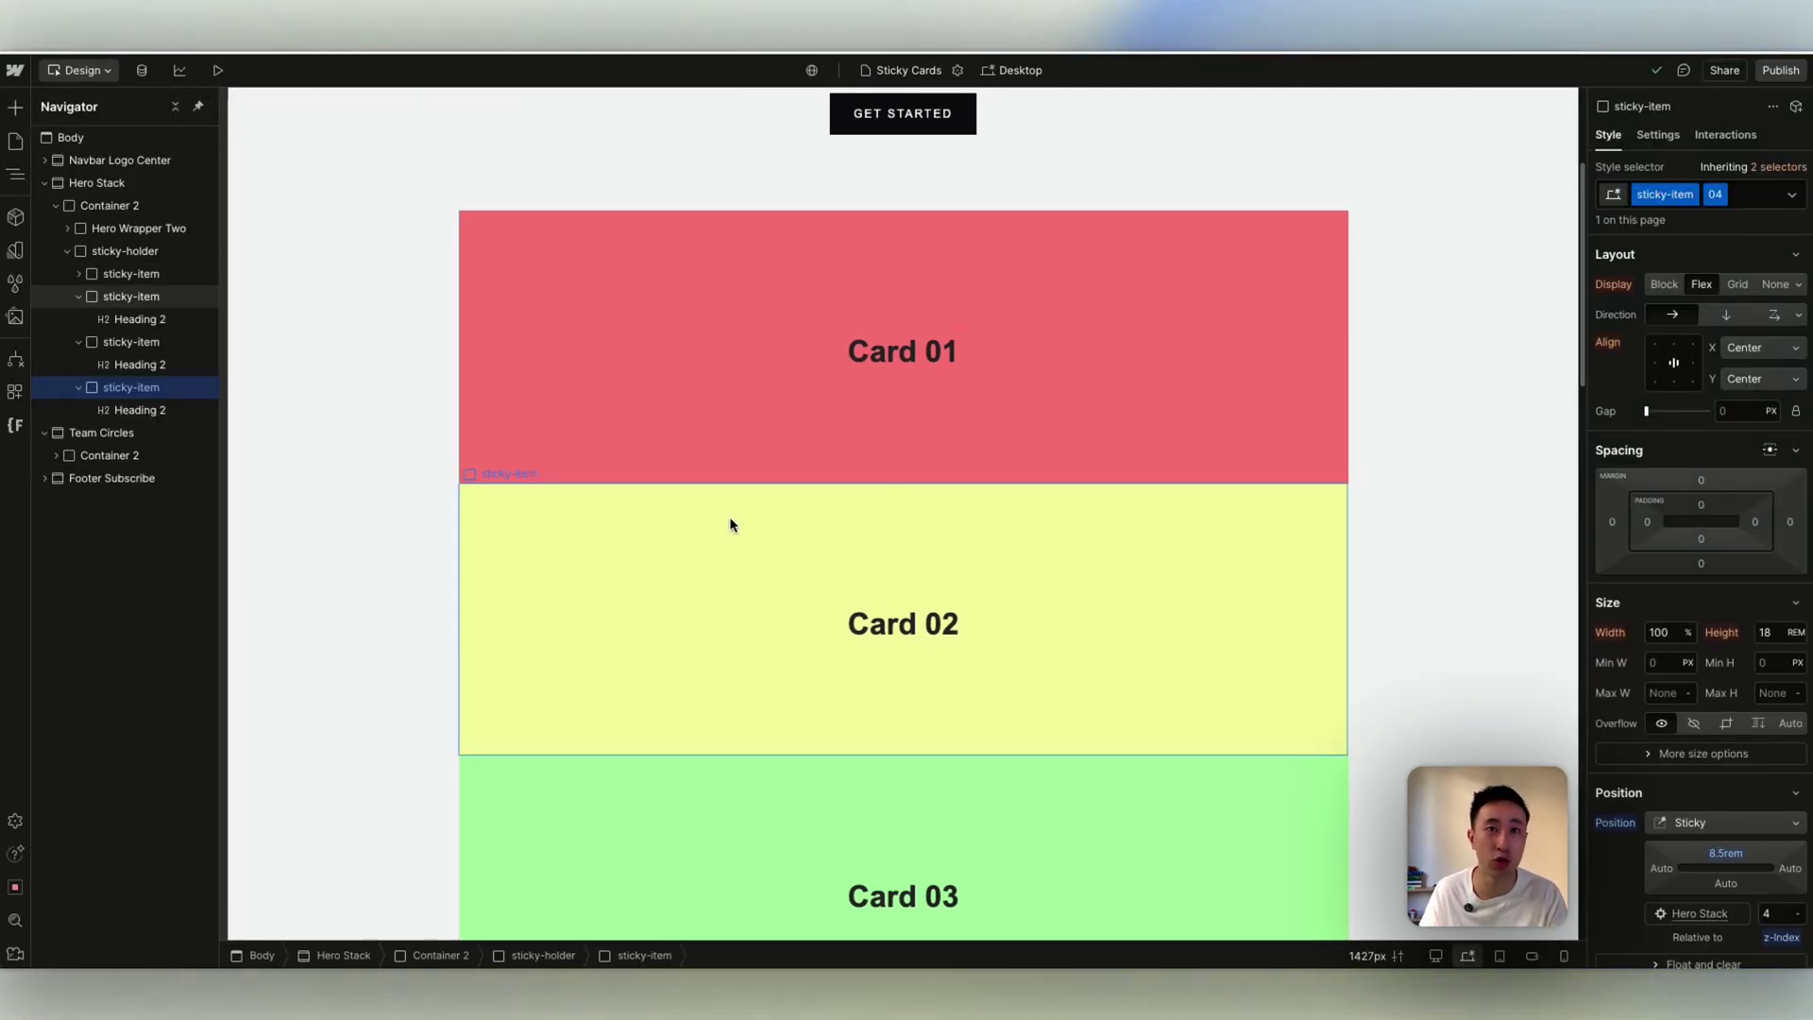
Set the left margin of the Card 02 block to -0.5rem.
scroll(1645, 515, down, 1)
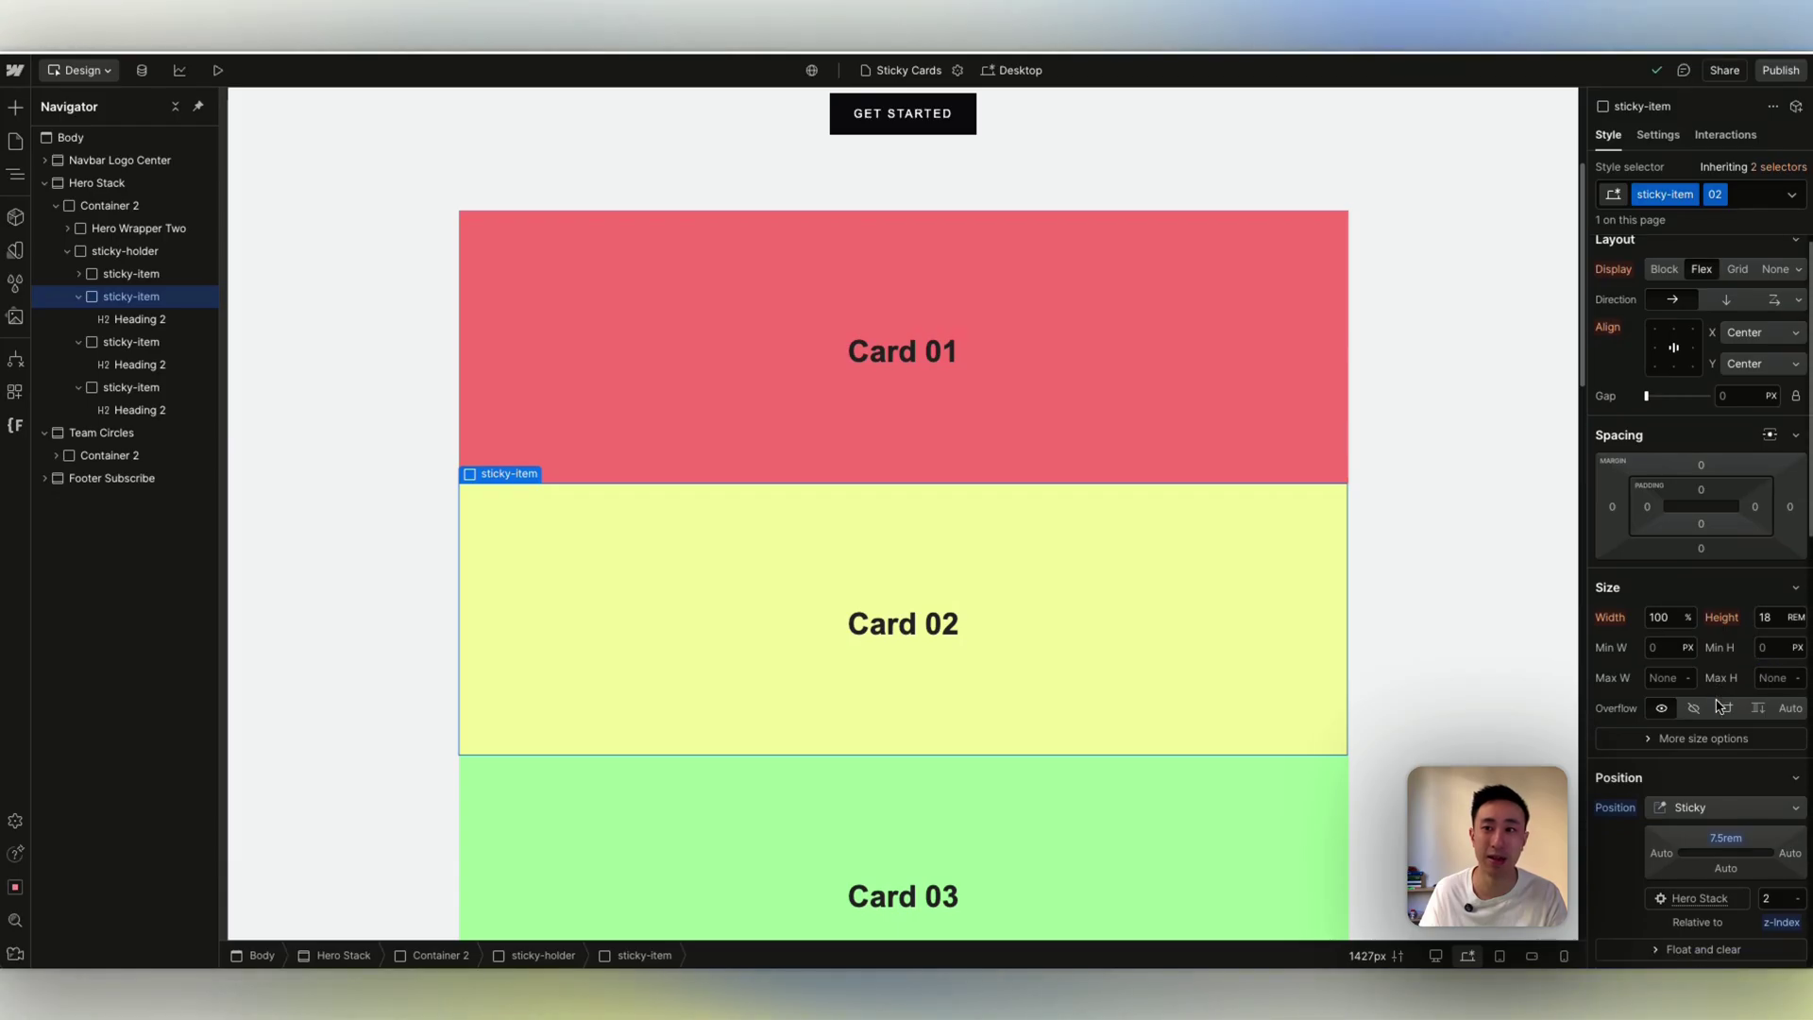
click(1612, 503)
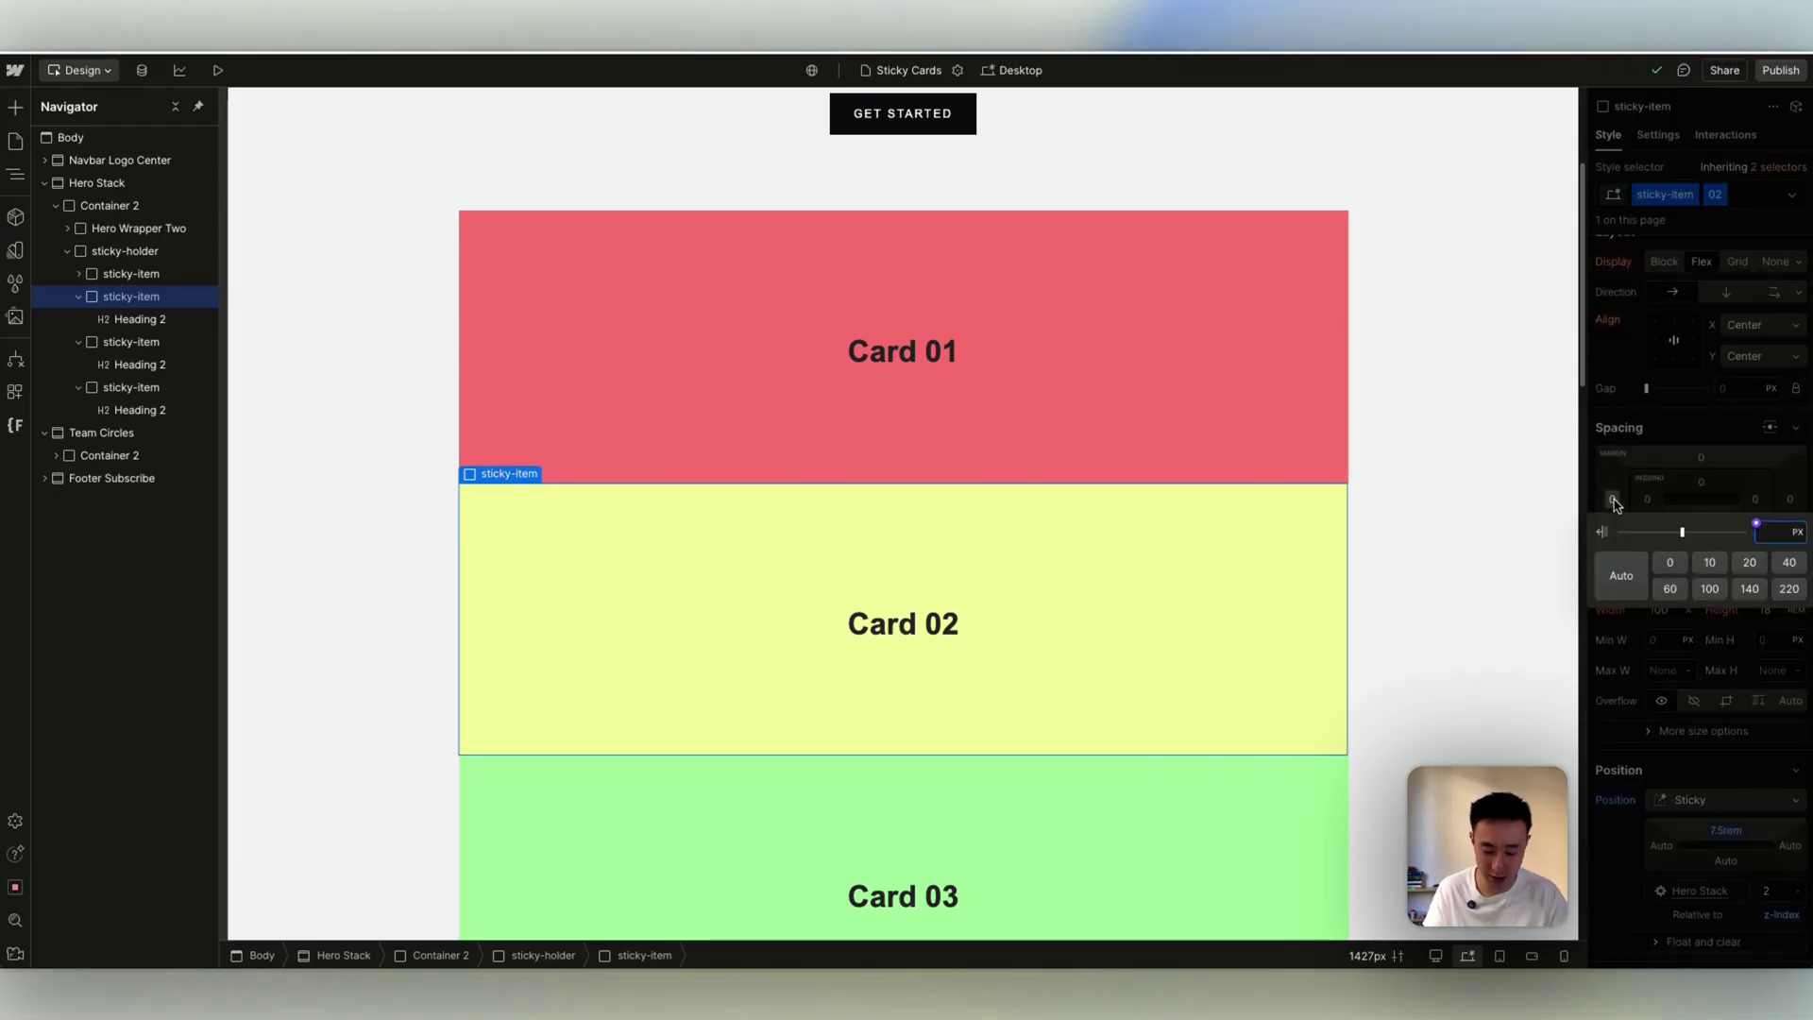
text(-0.5)
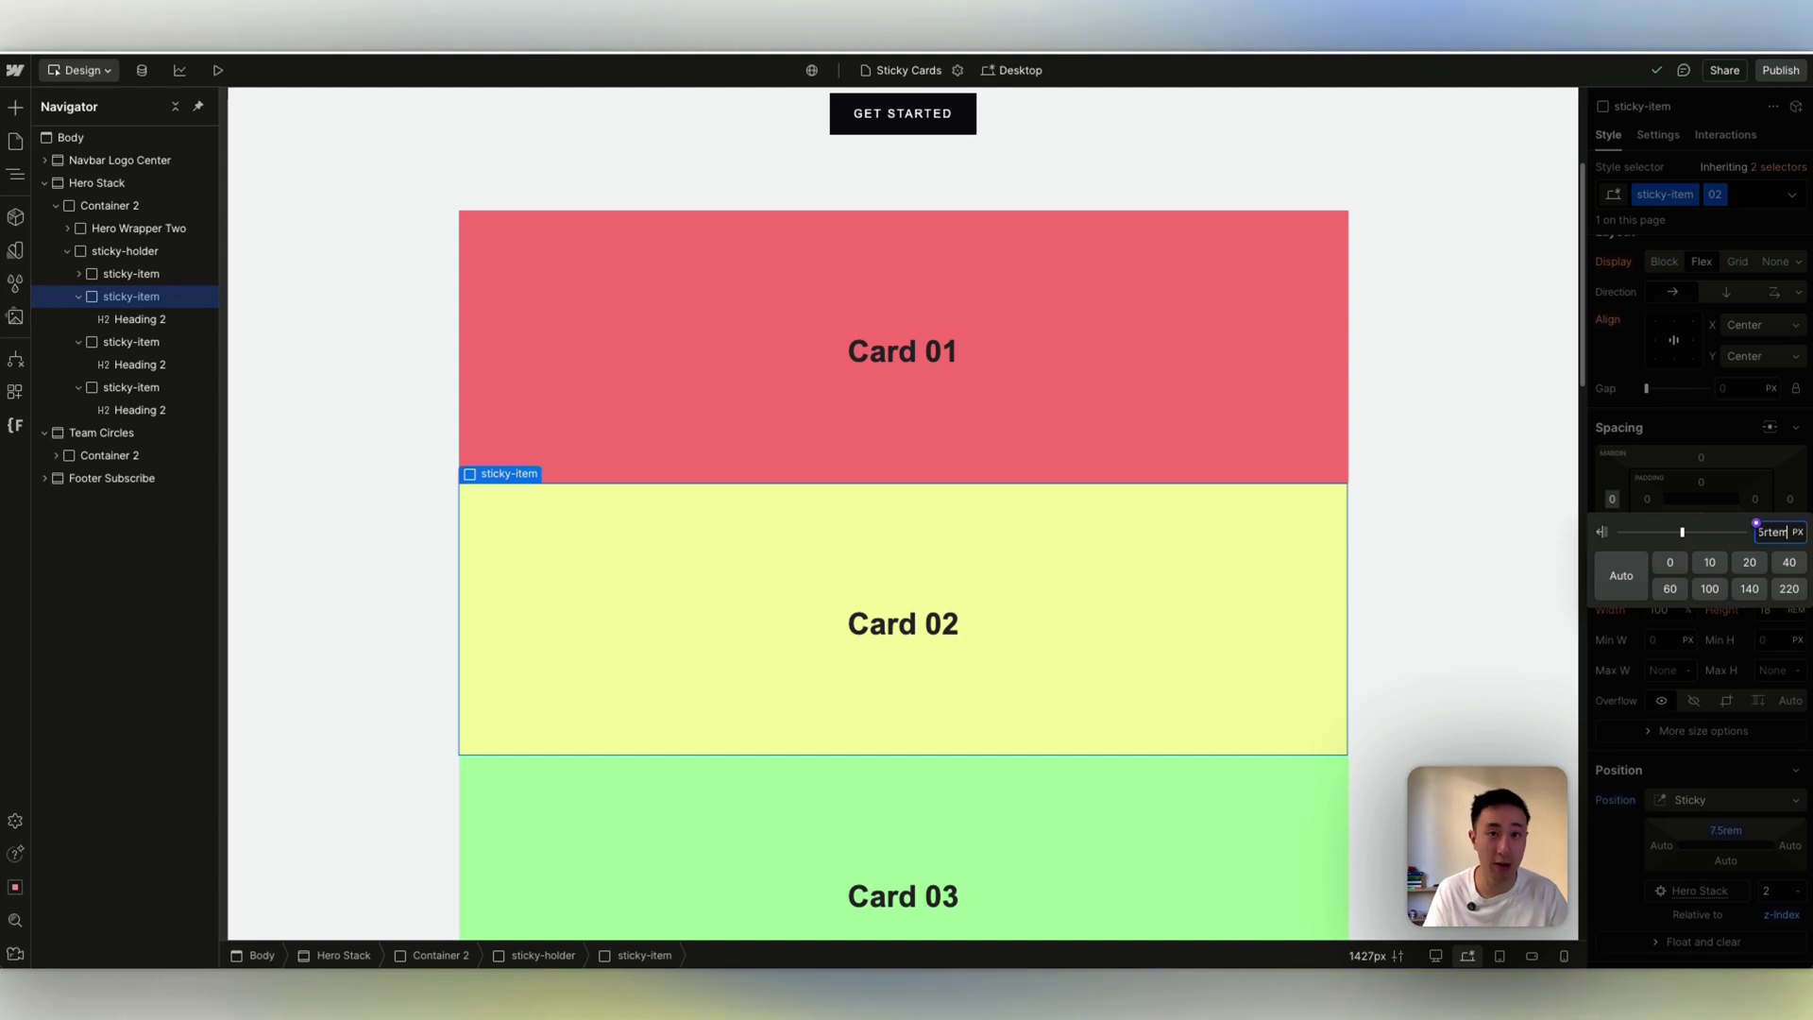
key(Return)
click(1612, 500)
text(-0.5)
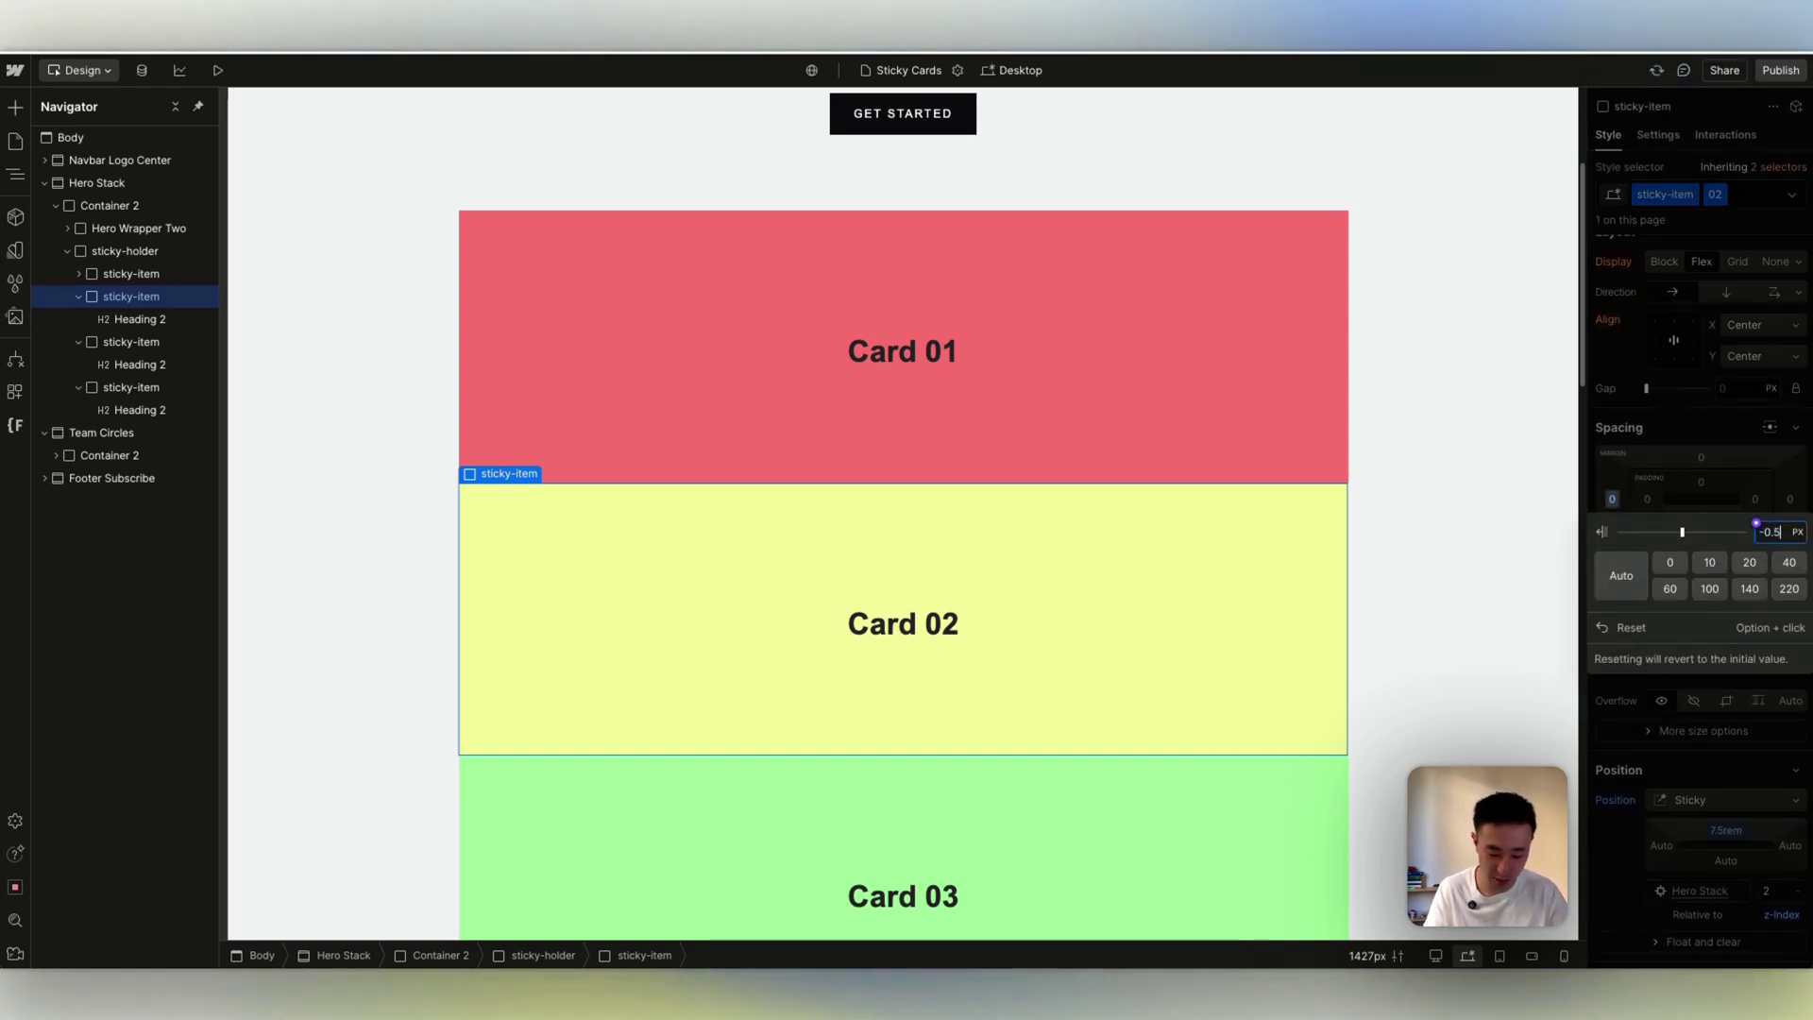
key(Return)
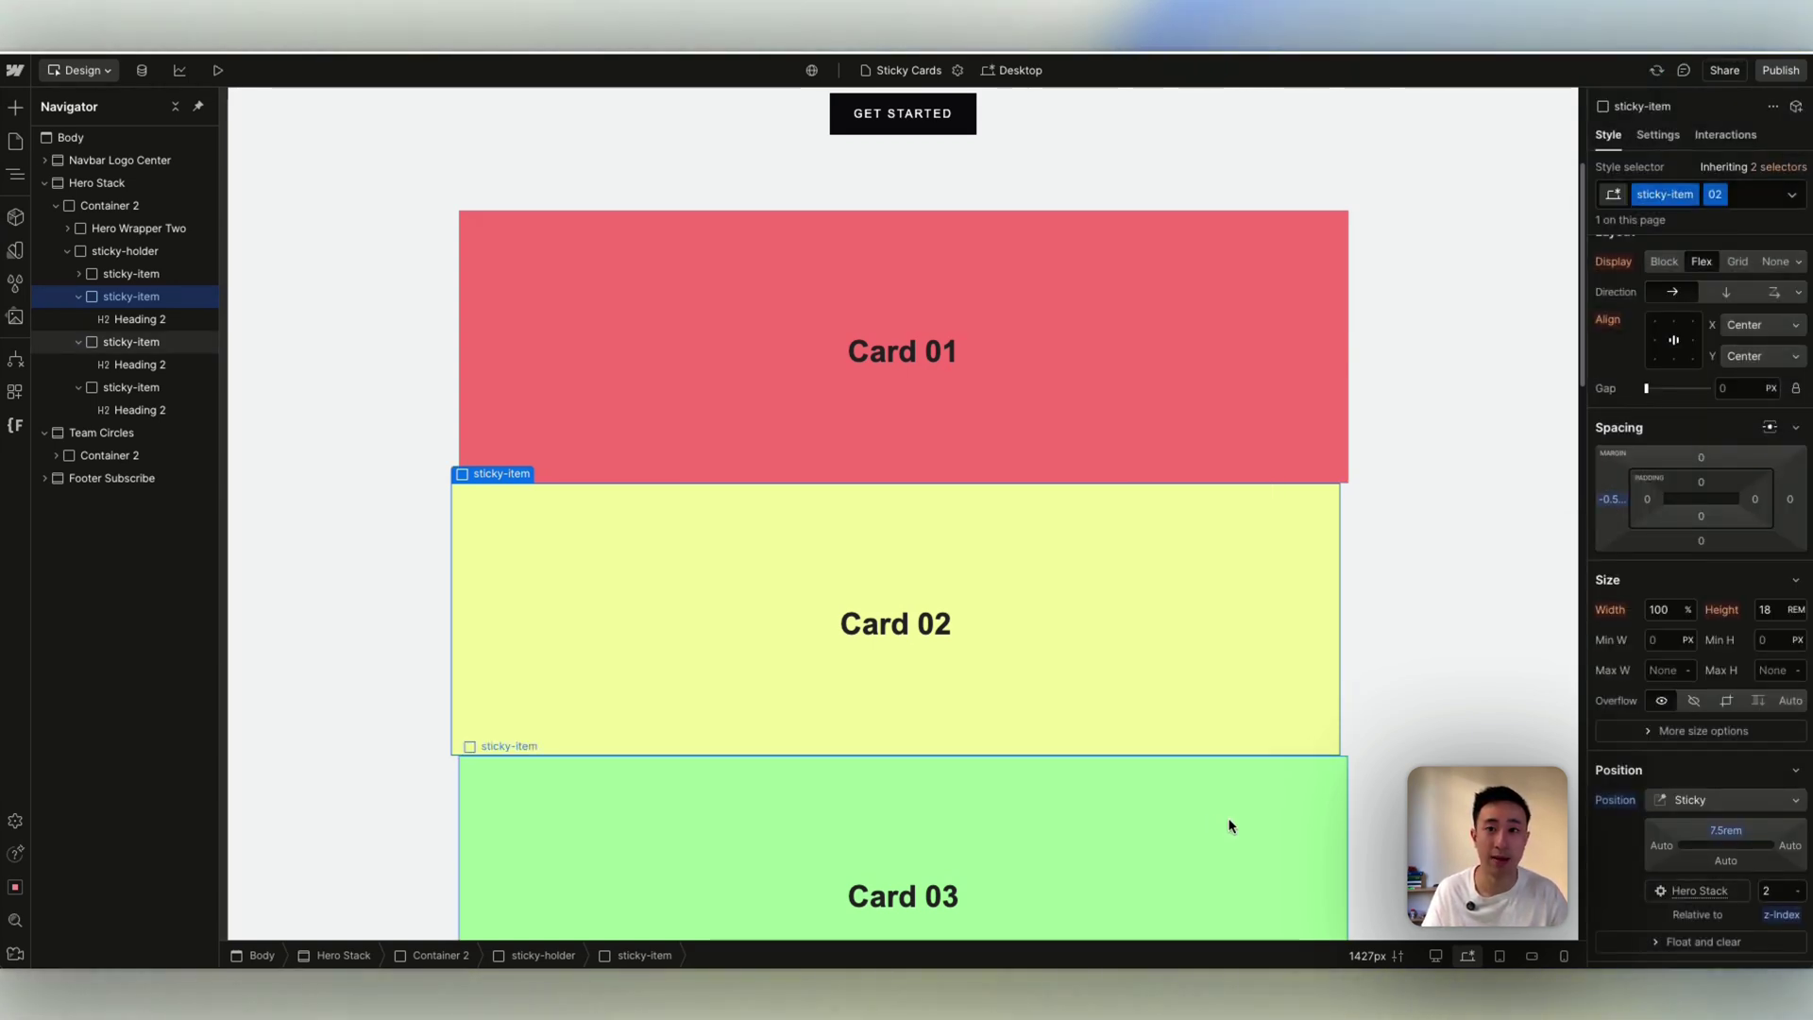
Set the left margin of the Card 03 block to -1rem.
click(1229, 826)
click(1612, 501)
text(-1re)
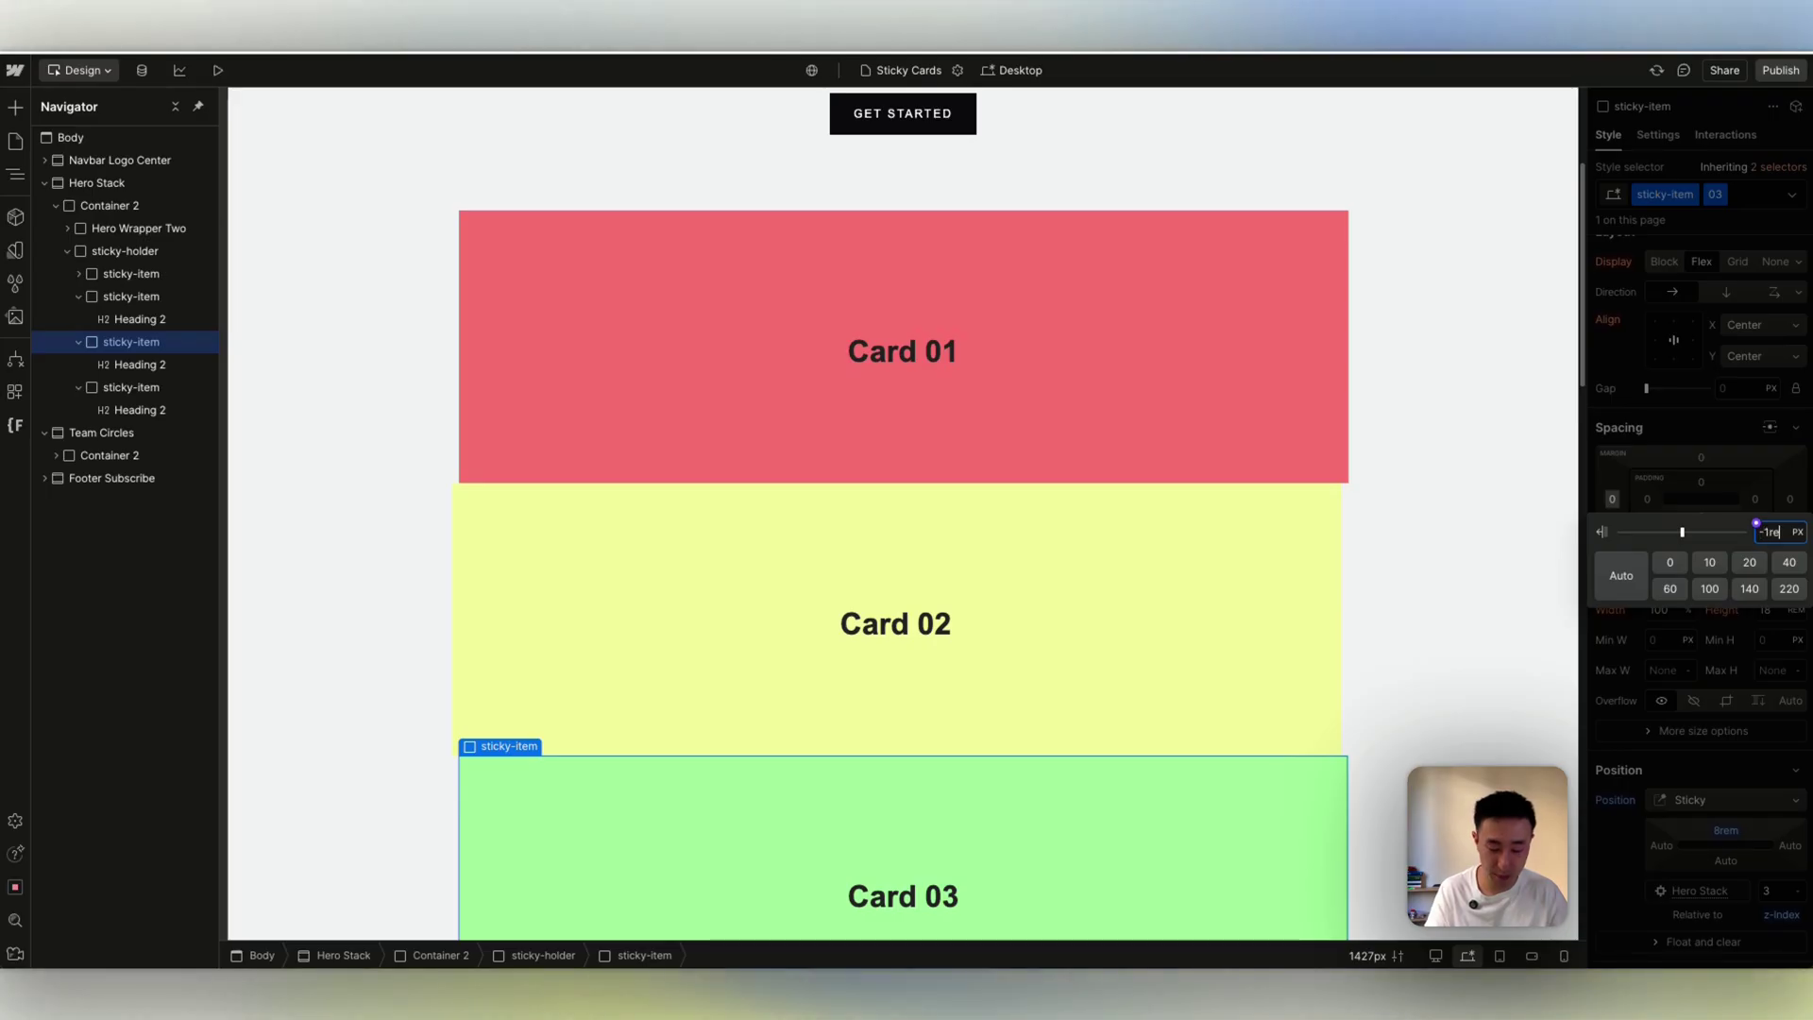
text(m)
key(Return)
Set the left margin of the Card 04 block to -1.5rem.
scroll(1300, 559, down, 3)
click(1251, 789)
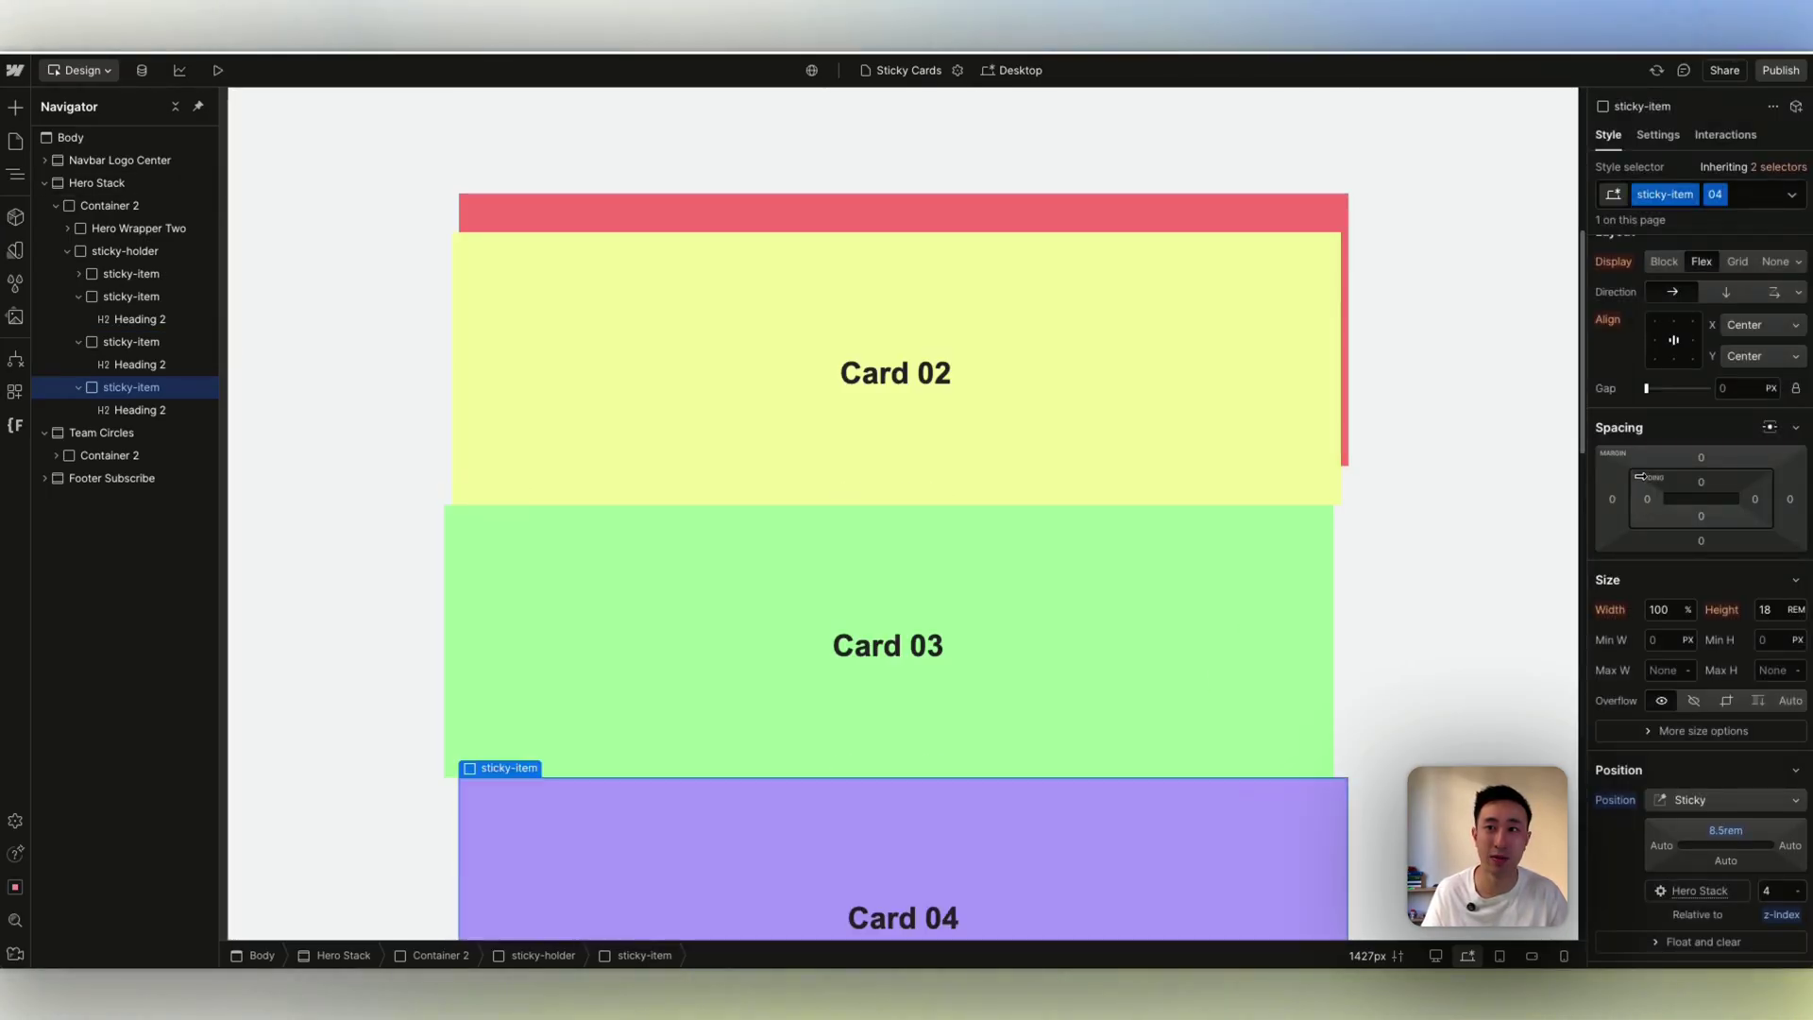
click(1611, 499)
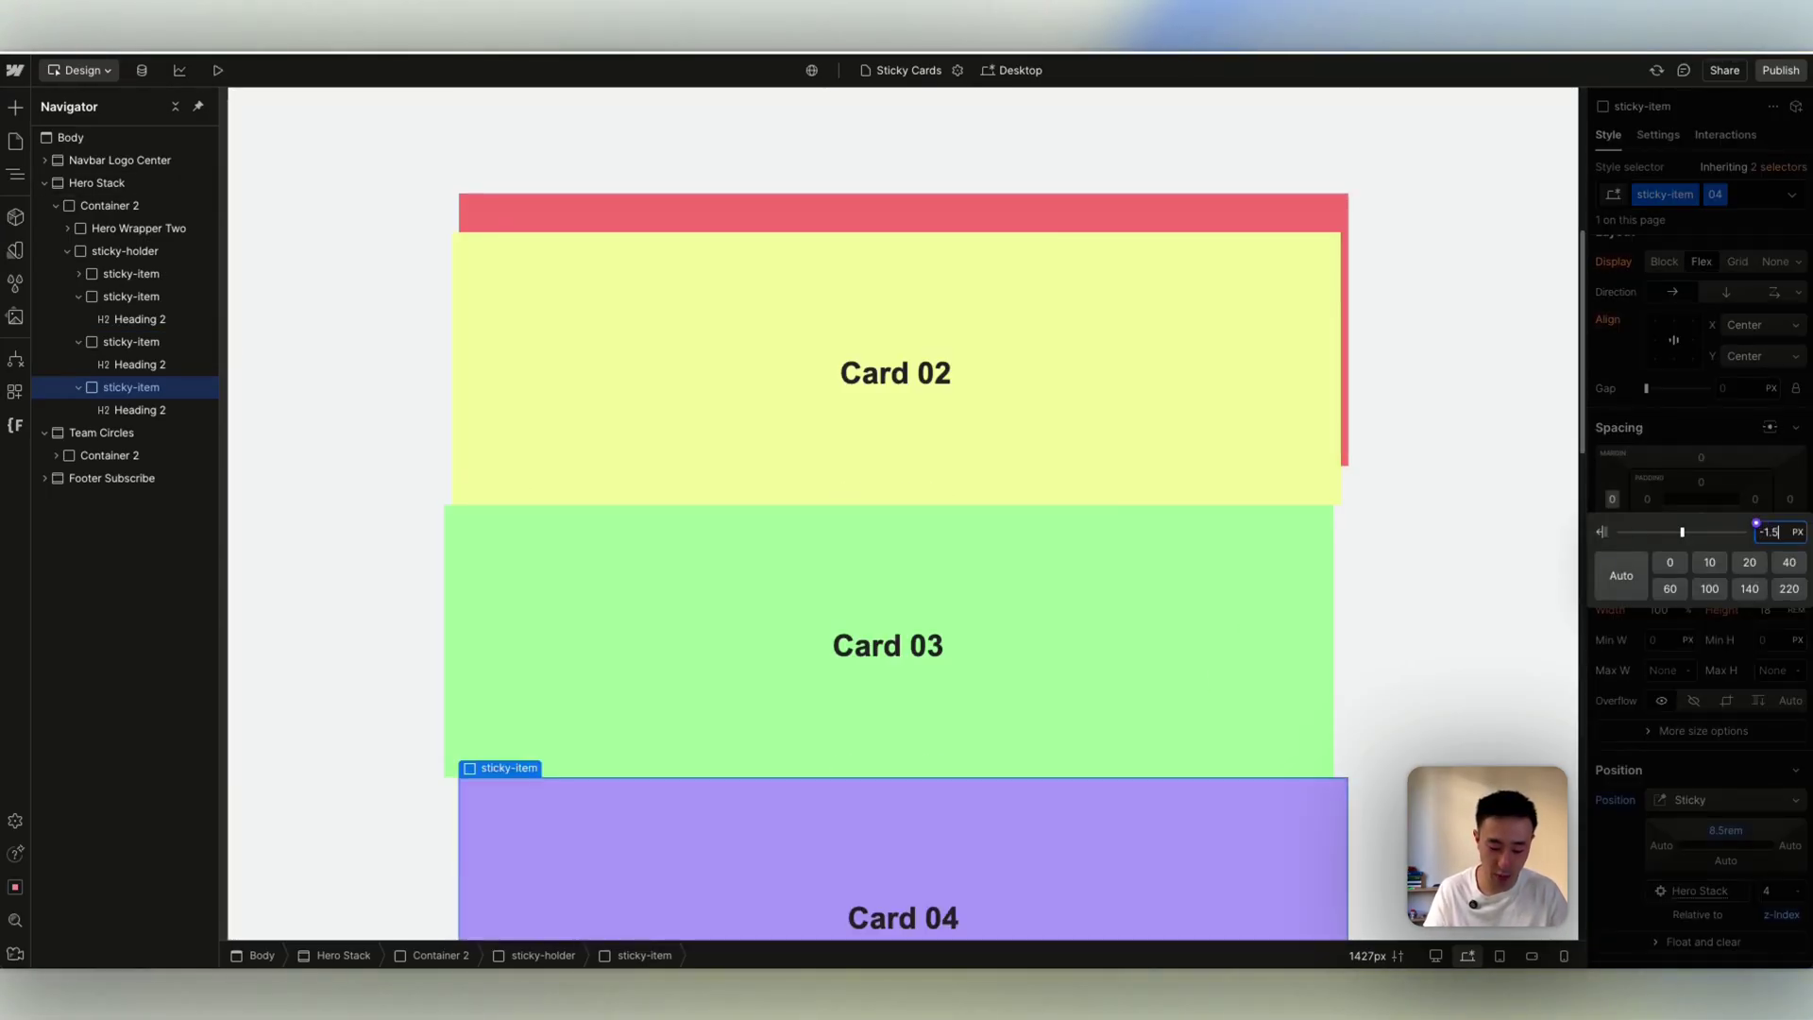
key(Return)
Preview the page again and examine the sideways stagger of the stacked cards while scrolling down and back up.
scroll(1317, 379, up, 10)
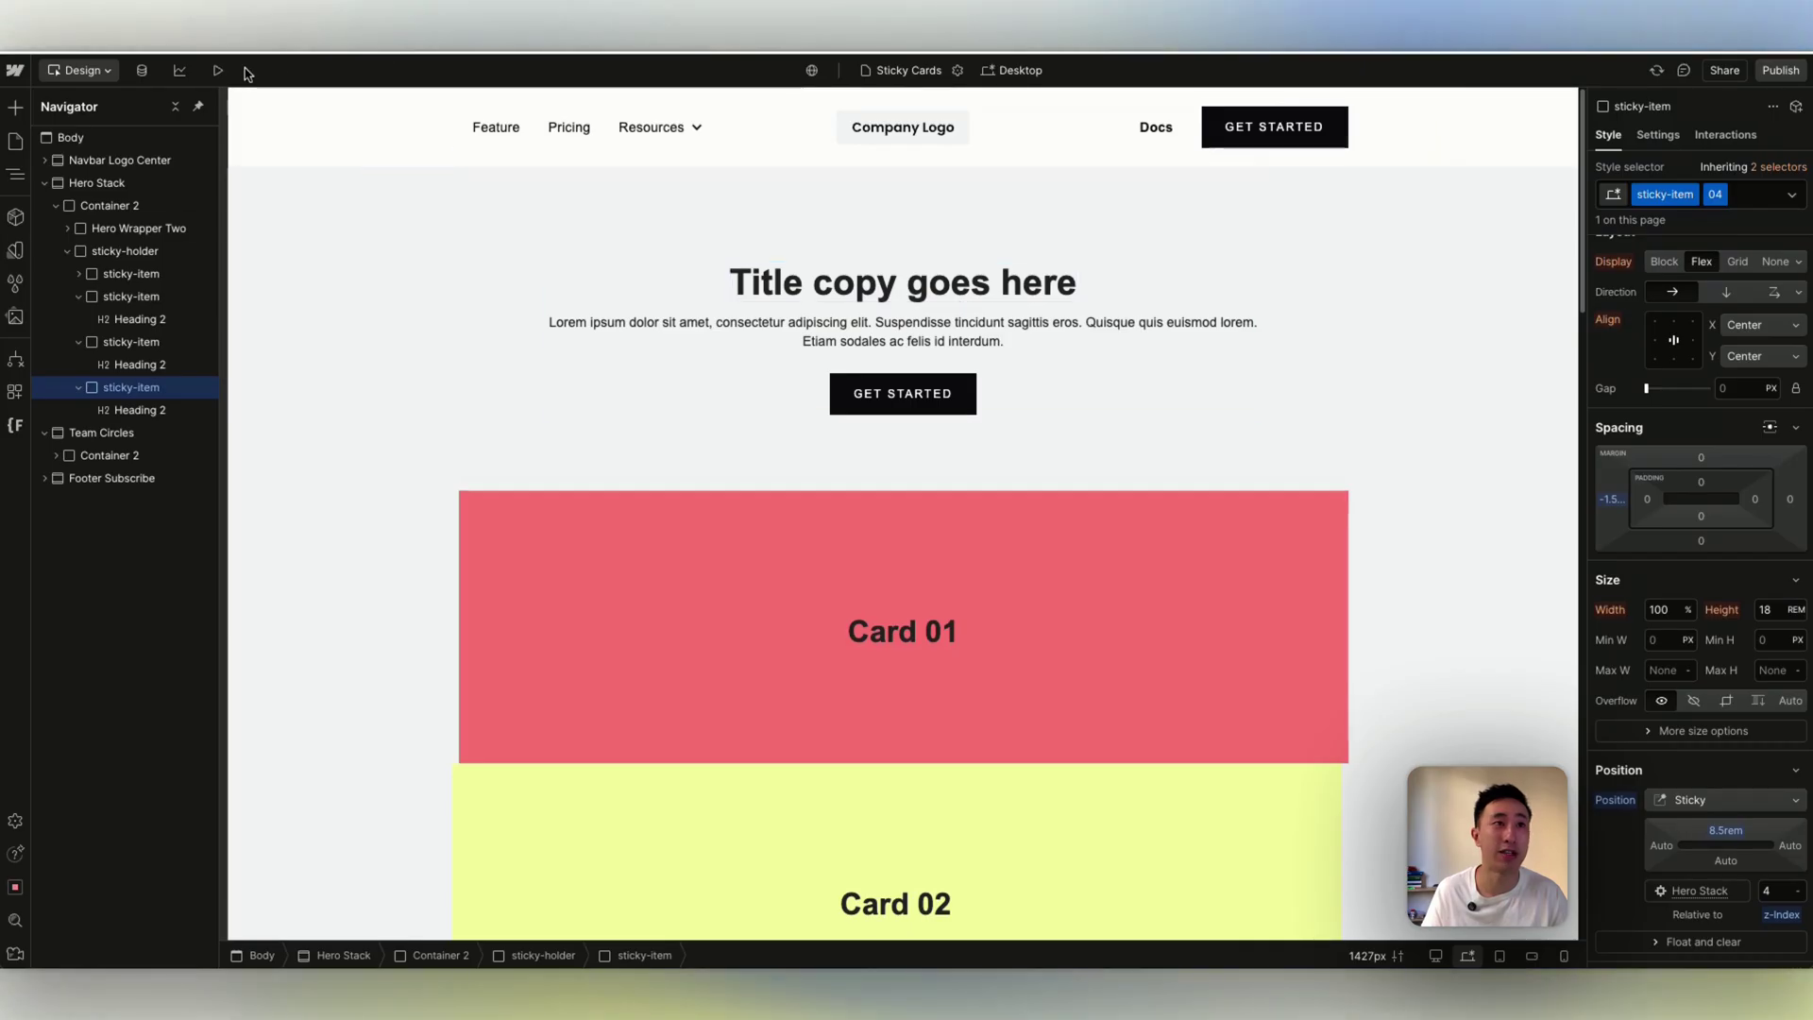
key(shift+p)
scroll(1204, 492, down, 5)
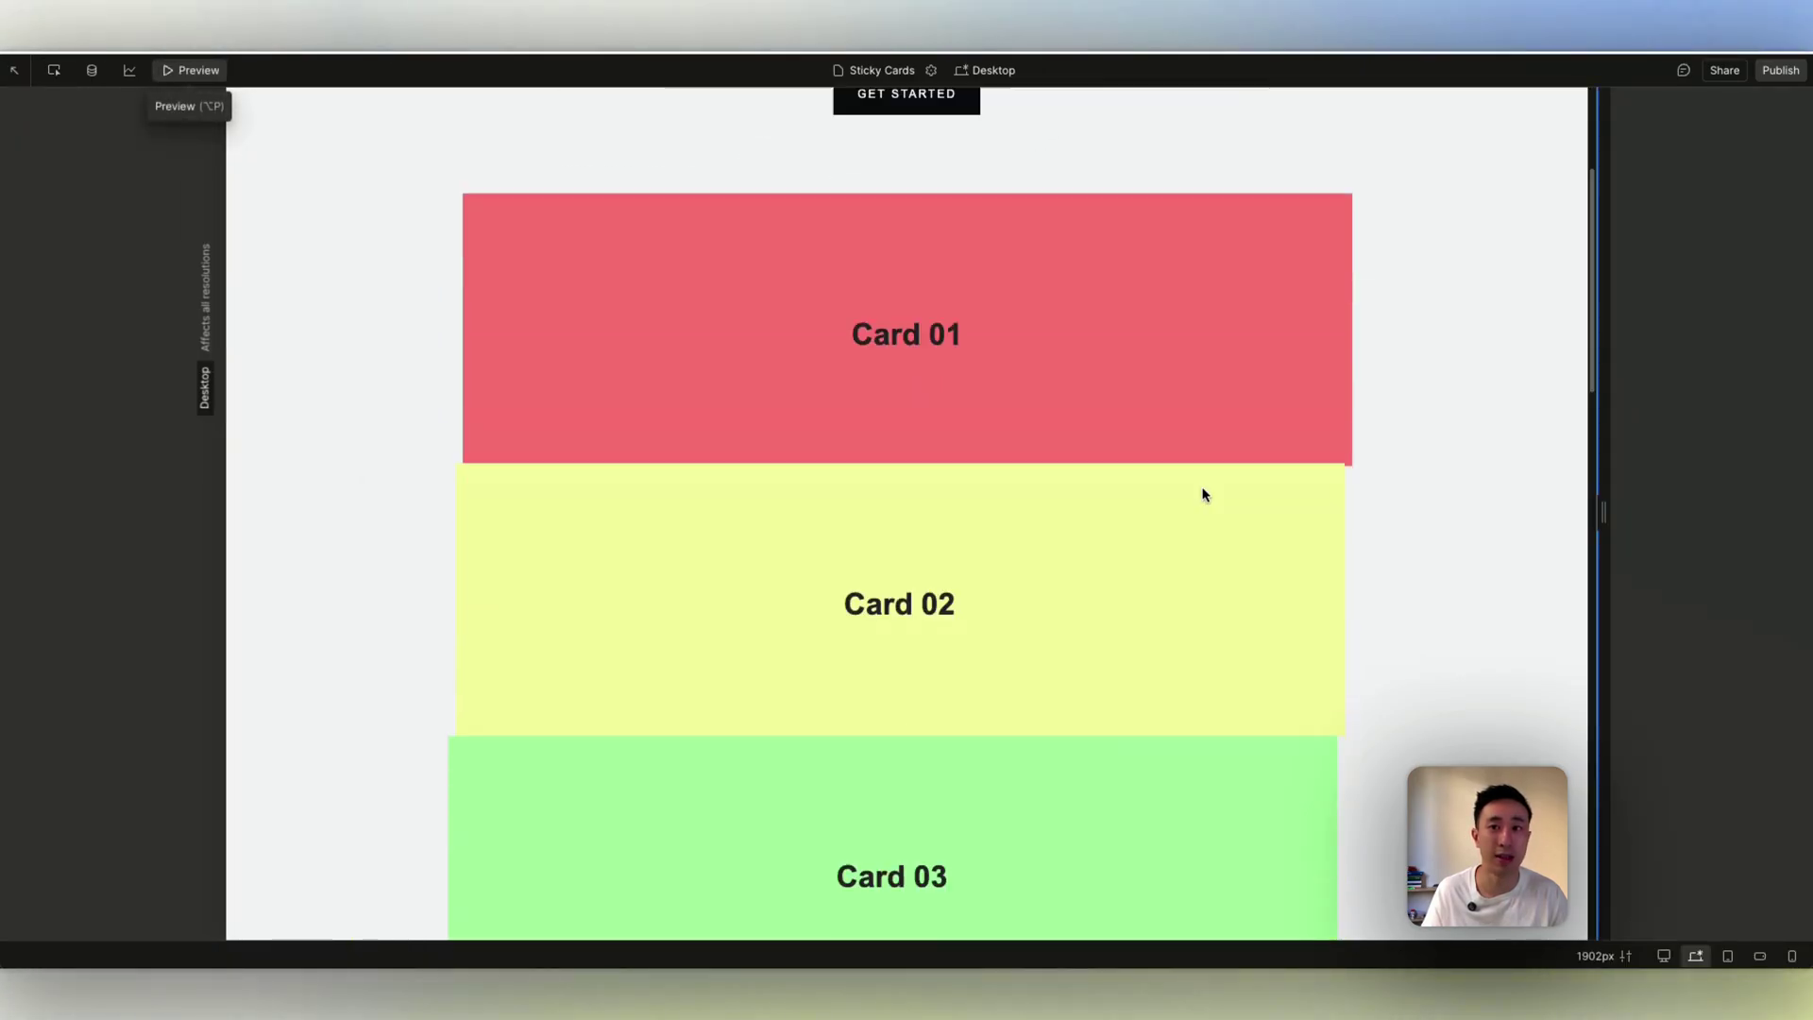
scroll(1204, 494, down, 5)
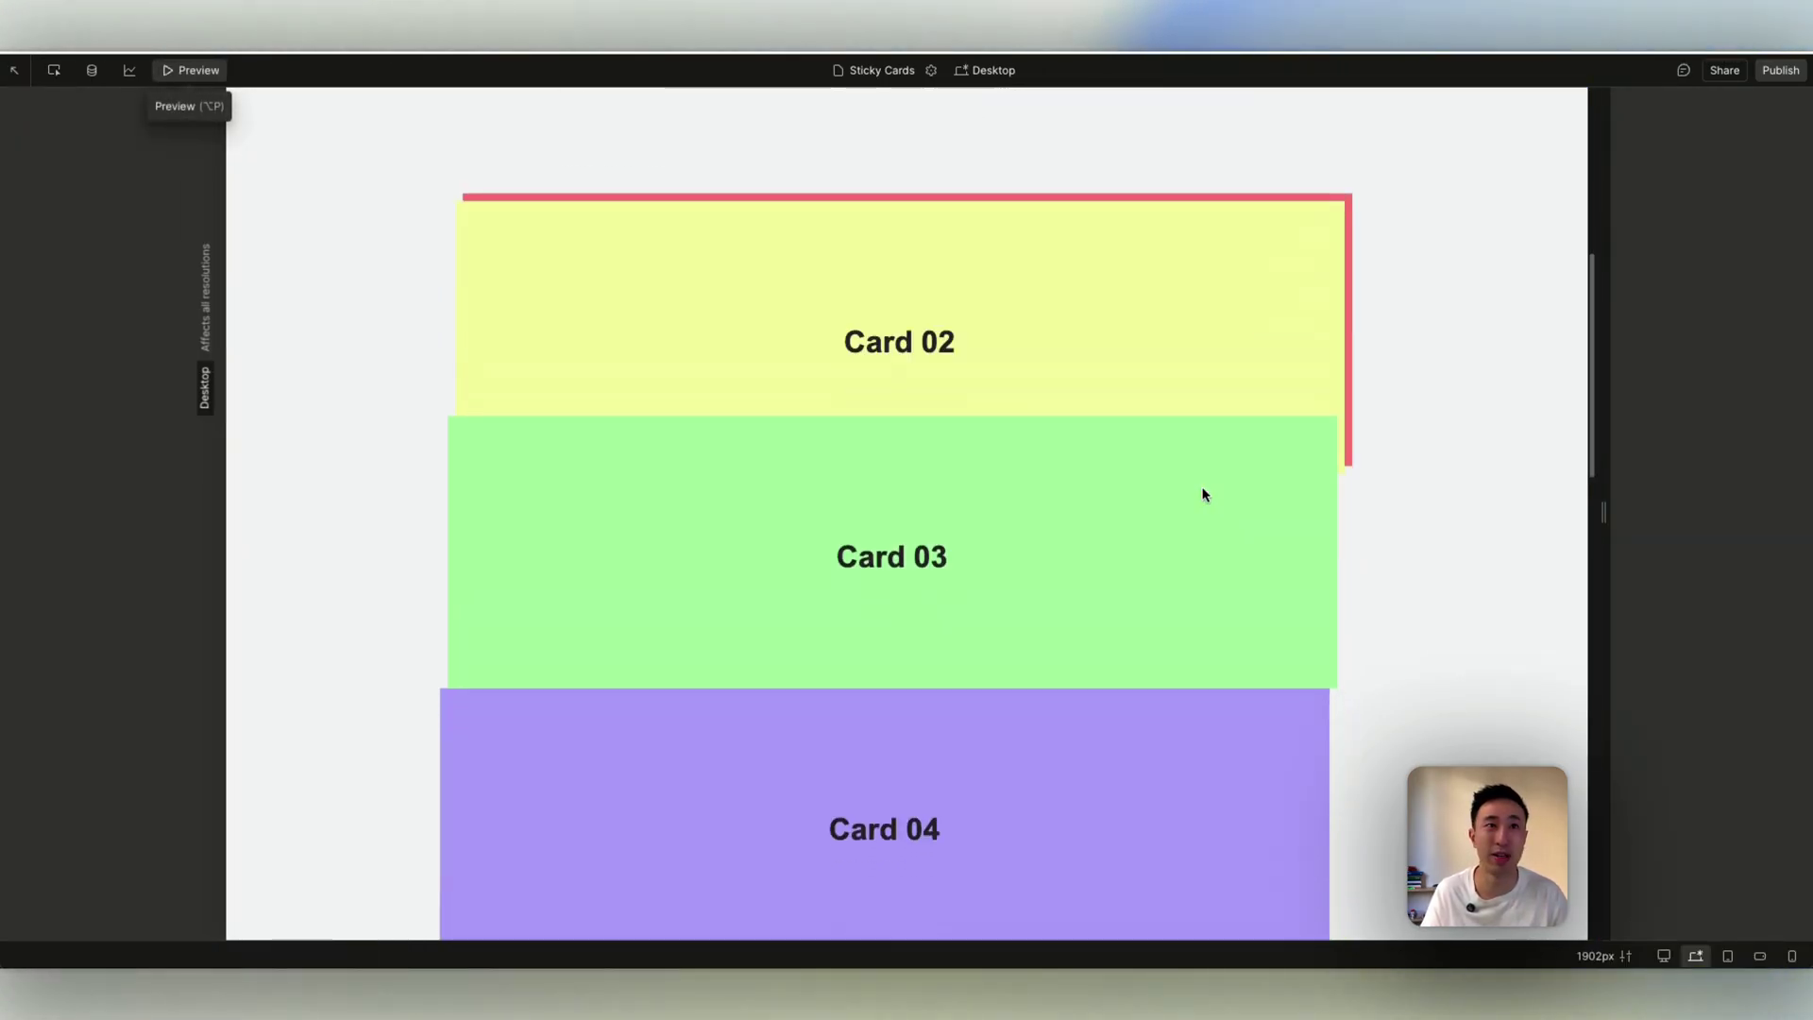
scroll(1205, 494, down, 4)
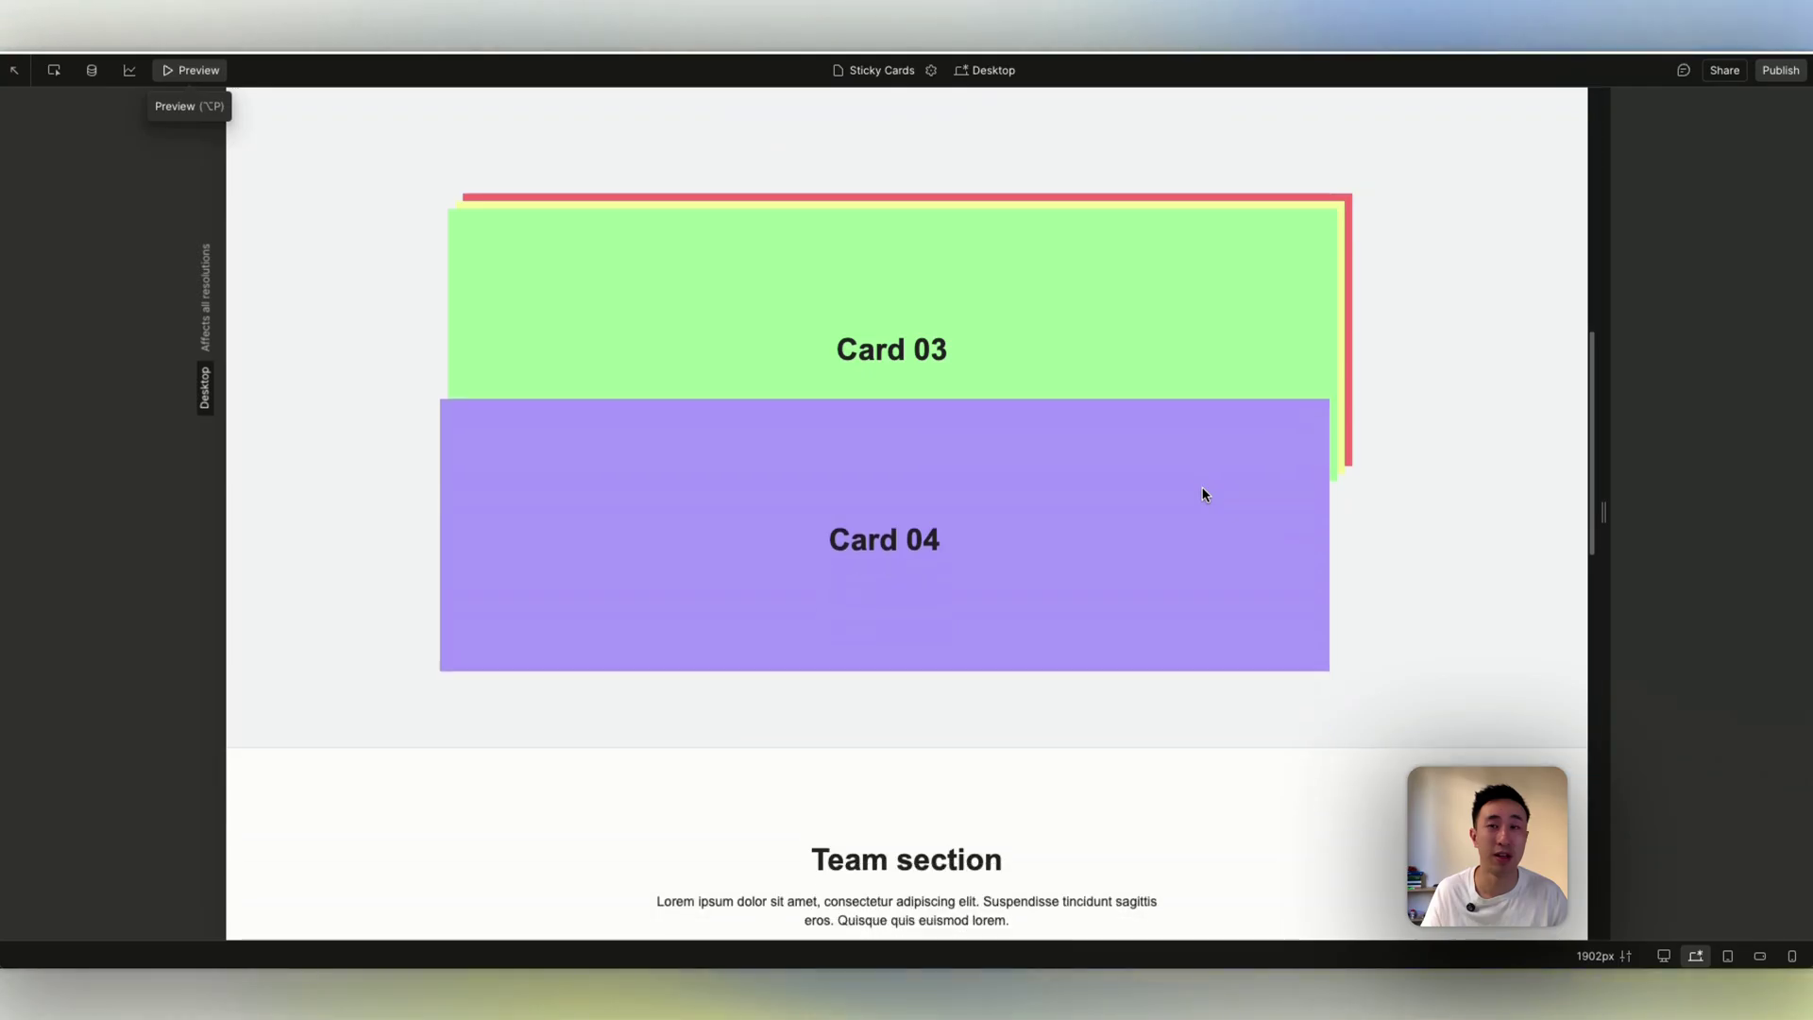
scroll(1204, 494, down, 5)
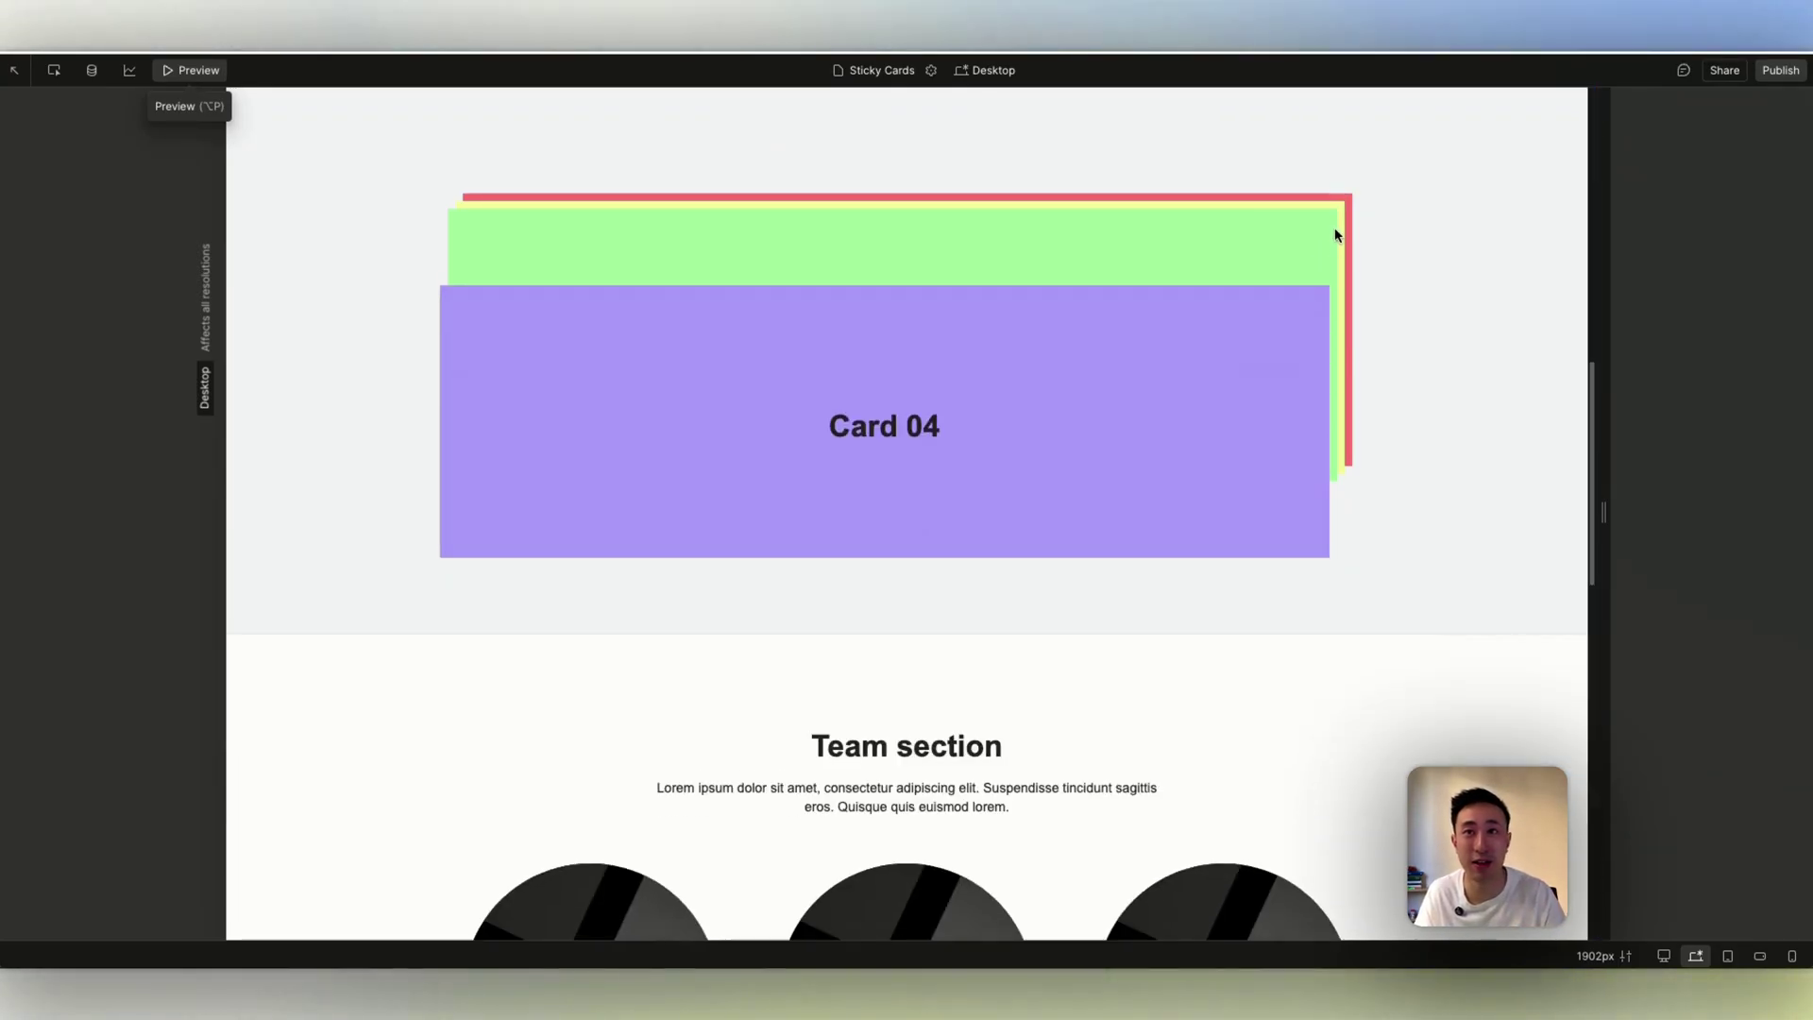
scroll(1339, 241, up, 2)
scroll(1346, 257, down, 1)
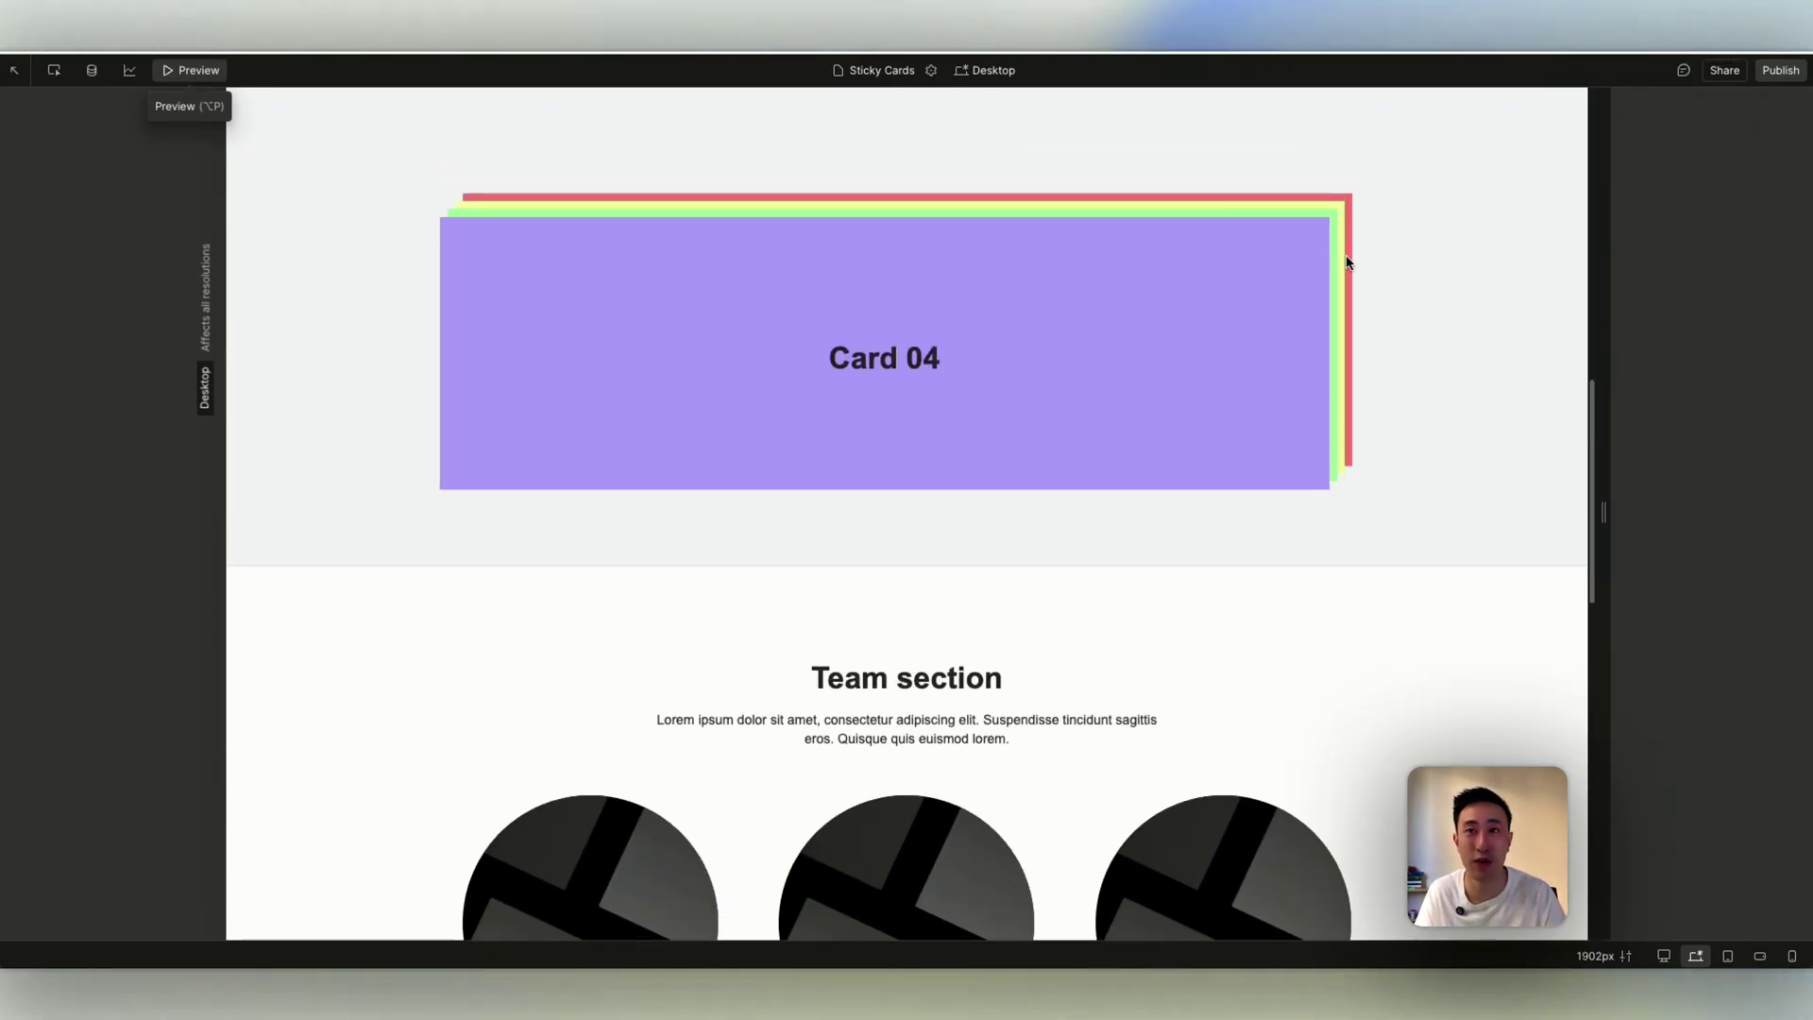
scroll(1309, 444, up, 8)
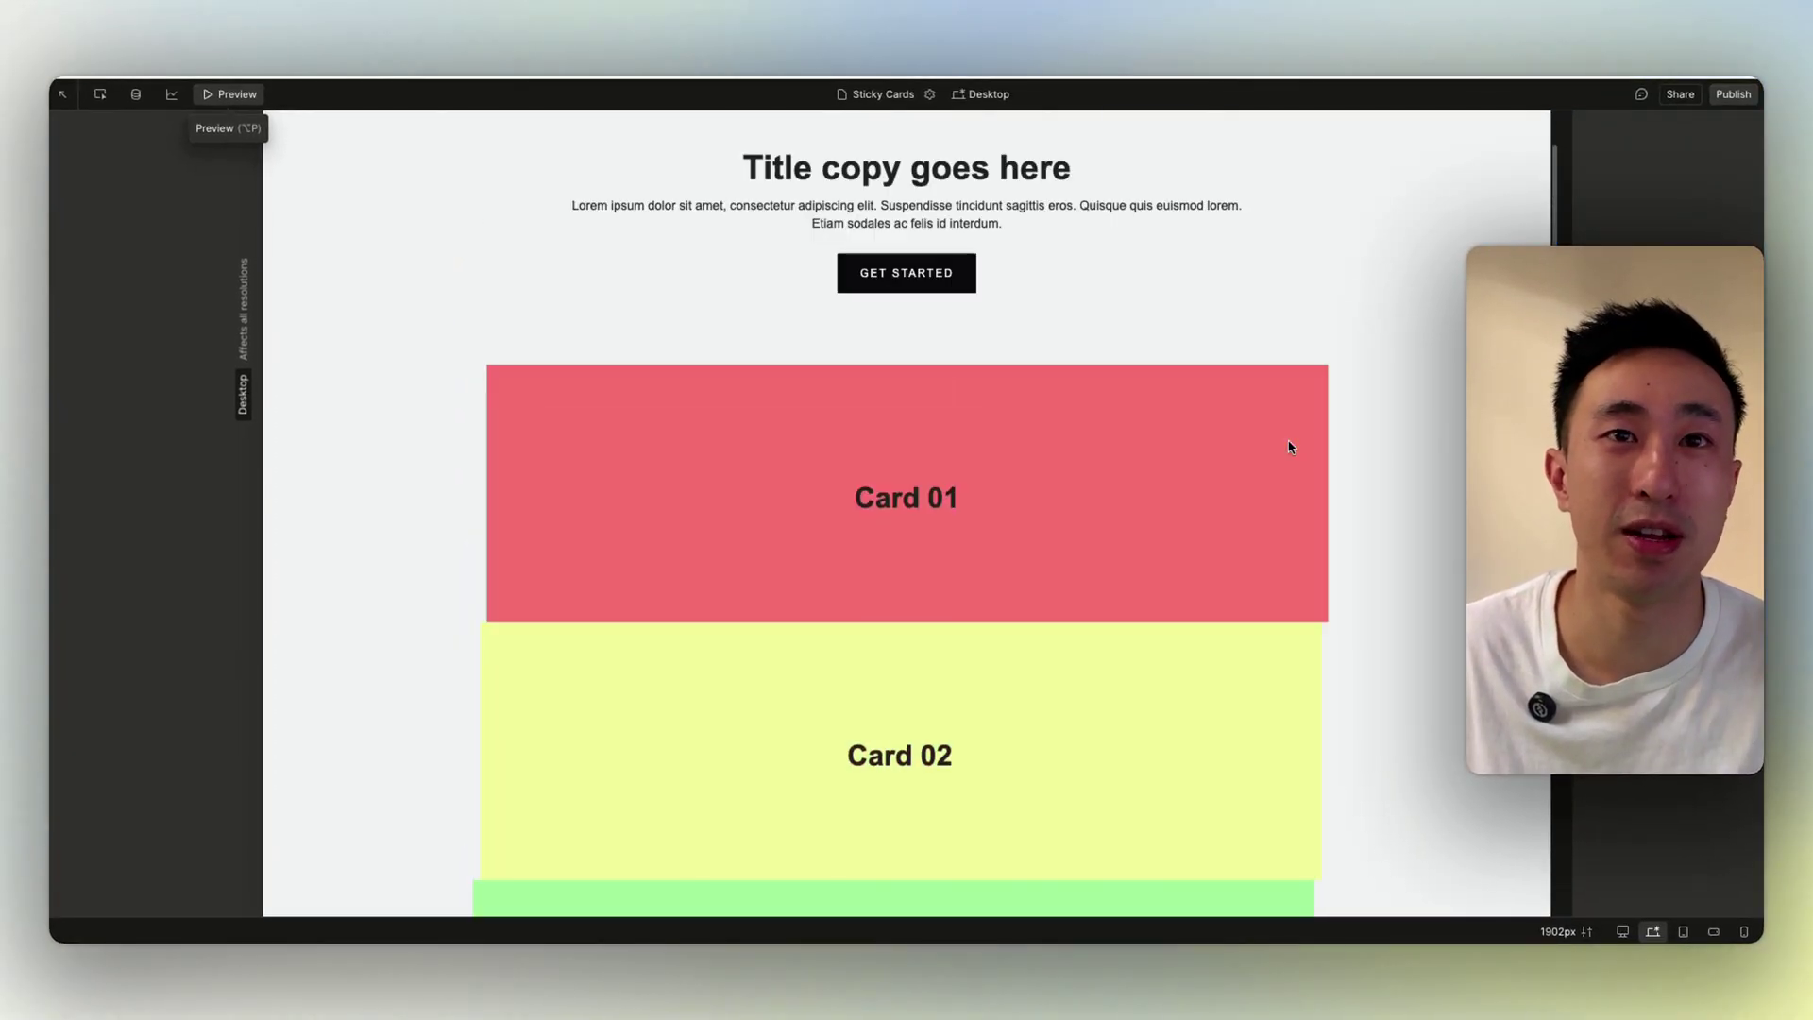
scroll(1291, 446, up, 2)
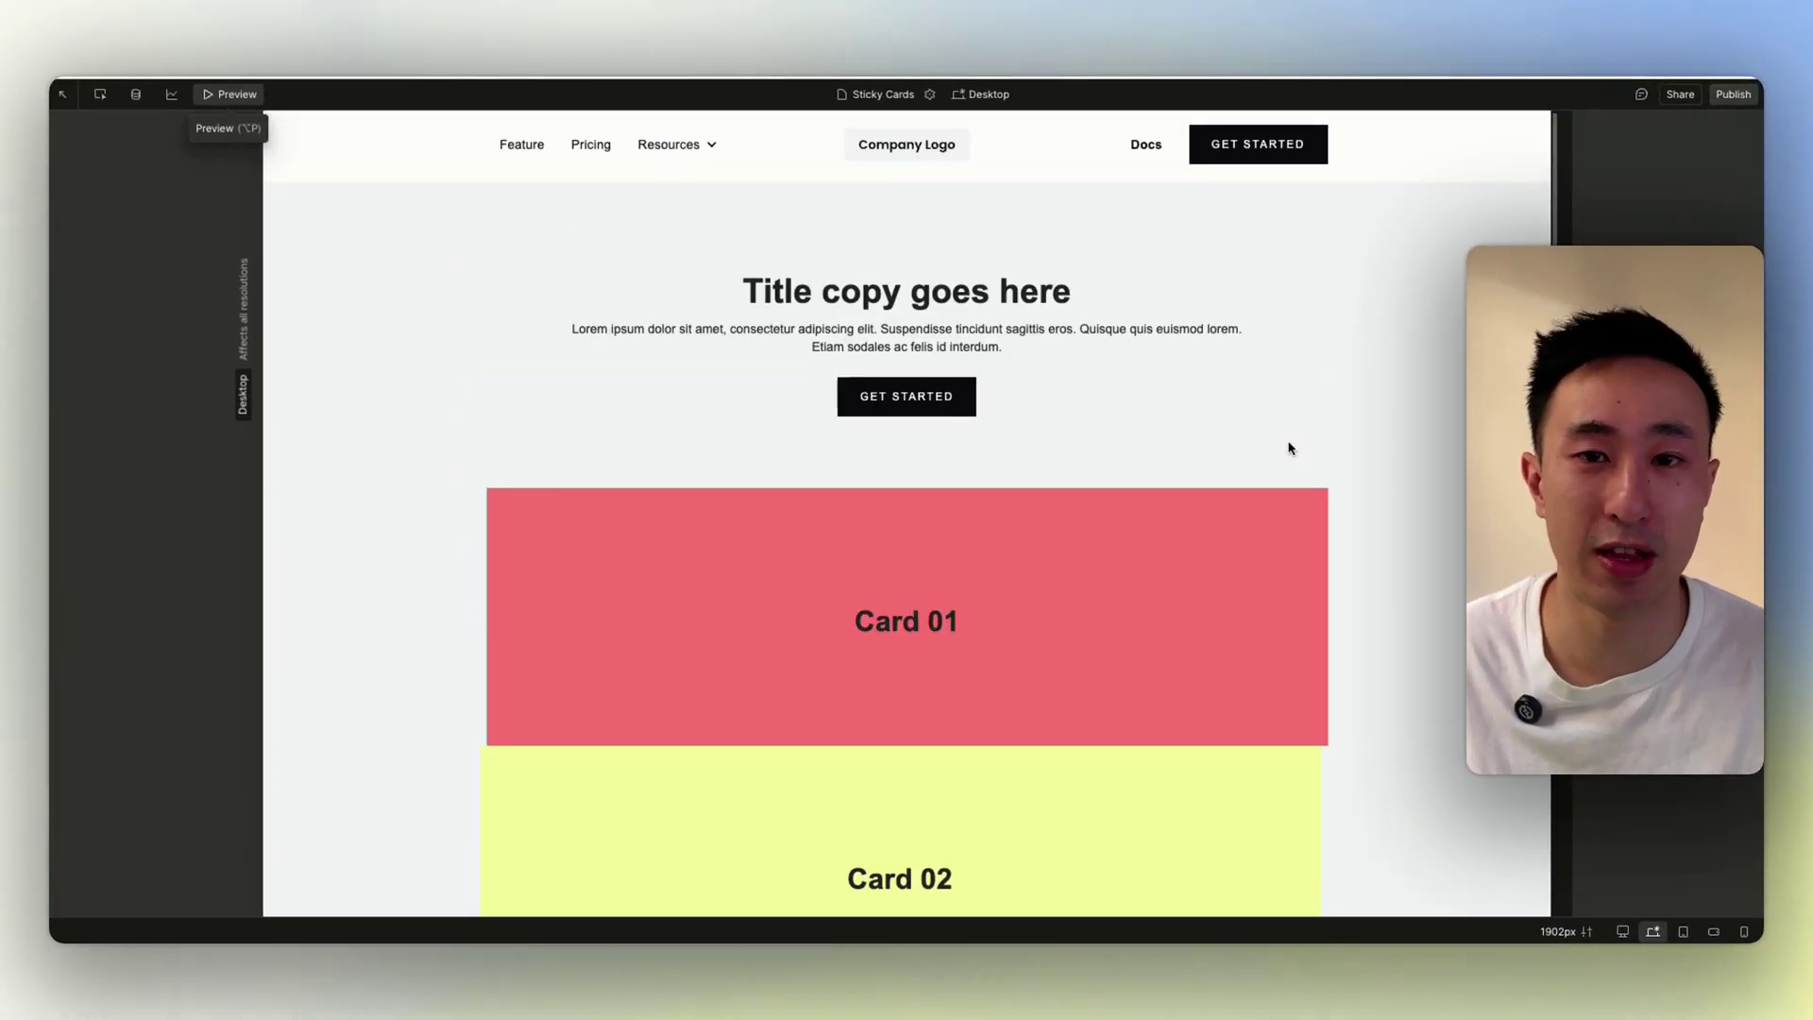